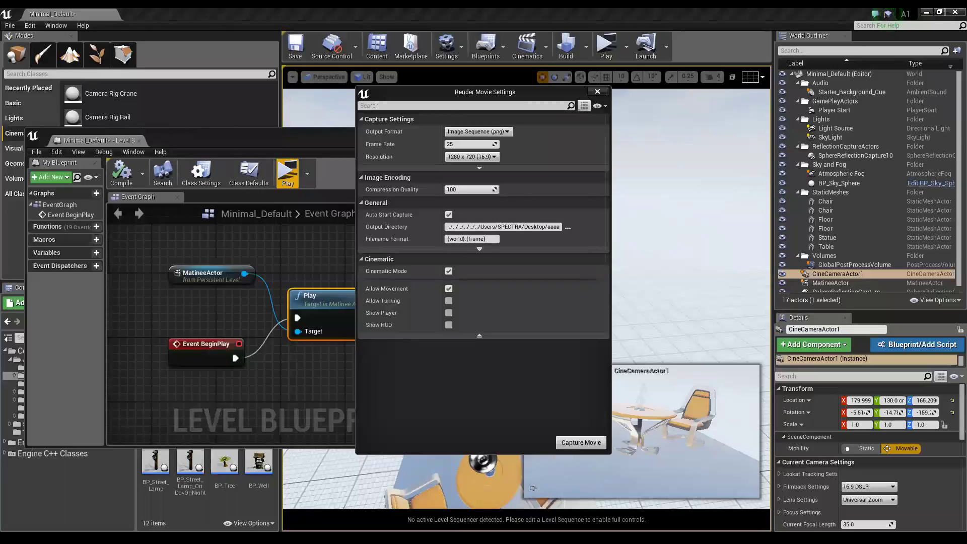
Step: Adjust the system volume and nudge the Render Movie Settings window aside to reveal the viewport
{"action": "key", "text": "XF86AudioRaiseVolume"}
{"action": "key", "text": "XF86AudioRaiseVolume"}
{"action": "key", "text": "XF86AudioRaiseVolume"}
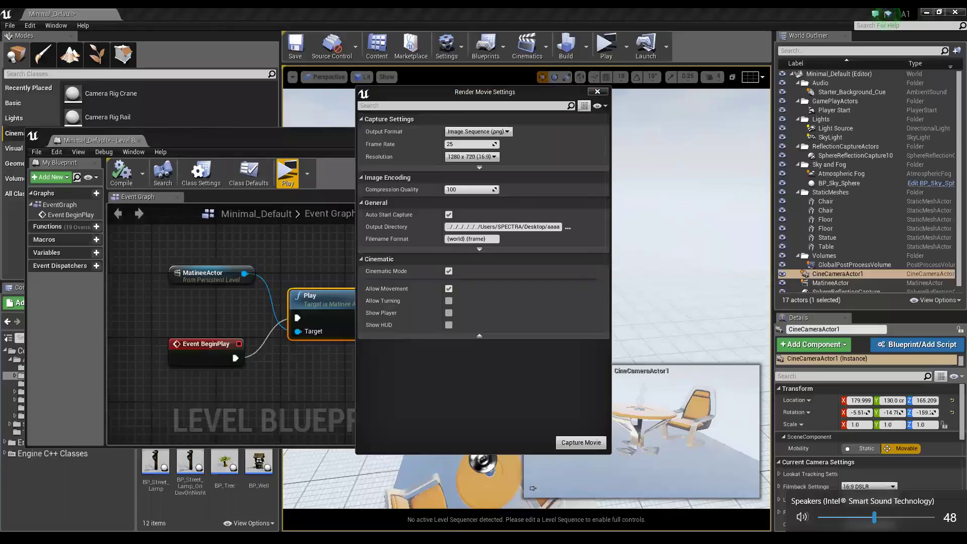
{"action": "key", "text": "XF86AudioLowerVolume"}
{"action": "key", "text": "XF86AudioLowerVolume"}
{"action": "key", "text": "XF86AudioLowerVolume"}
{"action": "key", "text": "XF86AudioLowerVolume"}
{"action": "key", "text": "XF86AudioLowerVolume"}
{"action": "key", "text": "XF86AudioLowerVolume"}
{"action": "left_click_drag", "start_coordinate": [474, 104], "coordinate": [492, 111]}
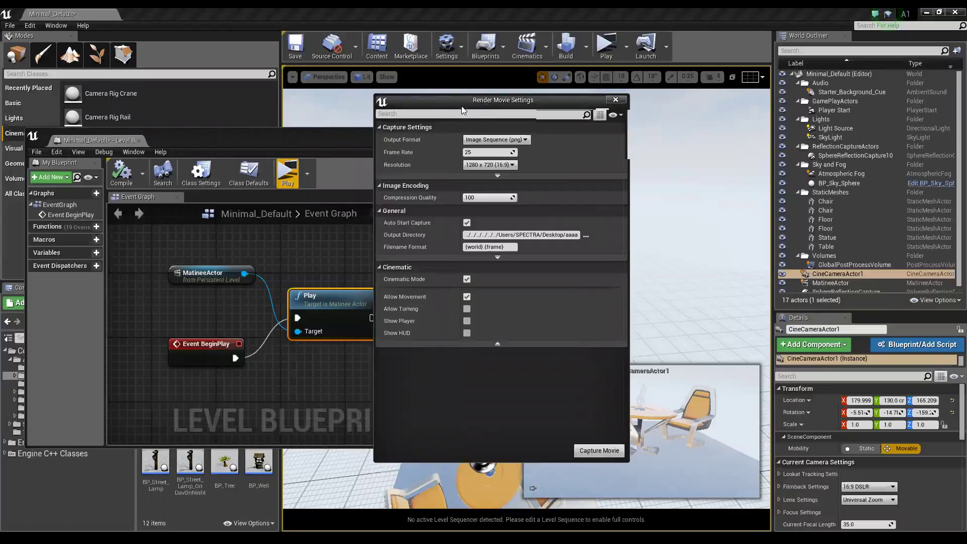
{"action": "left_click_drag", "start_coordinate": [463, 108], "coordinate": [398, 103]}
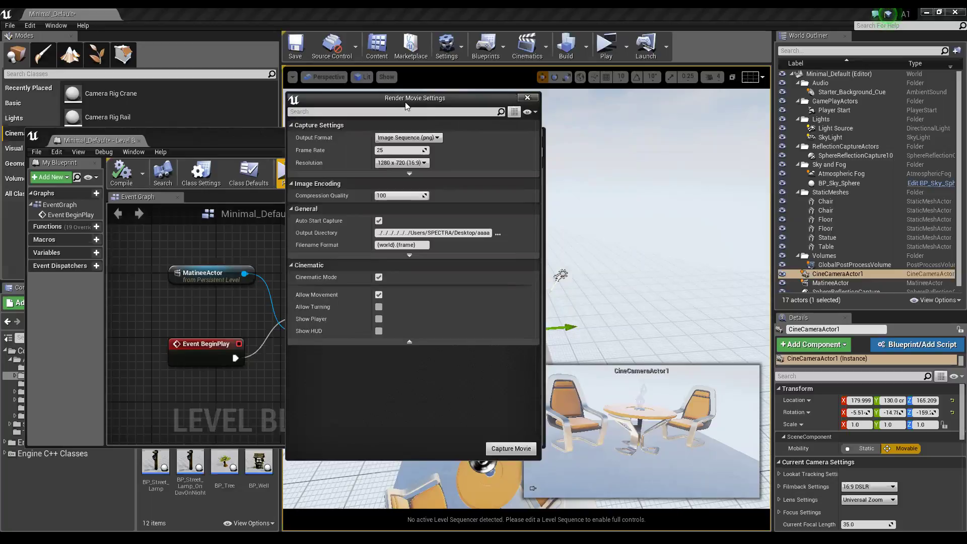
Step: Move Render Movie Settings to the right edge and reposition the Level Blueprint window
{"action": "left_click_drag", "start_coordinate": [407, 106], "coordinate": [831, 80]}
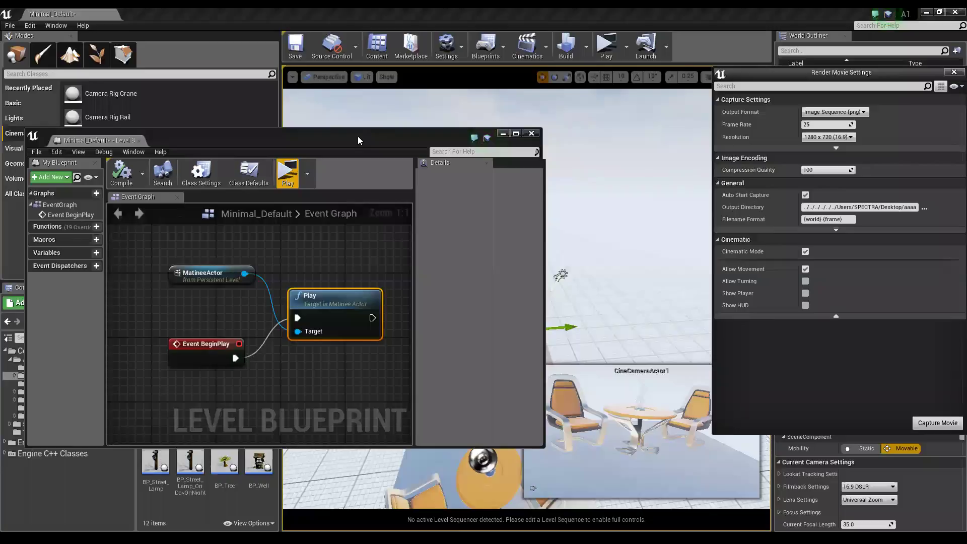
{"action": "left_click_drag", "start_coordinate": [358, 137], "coordinate": [184, 134]}
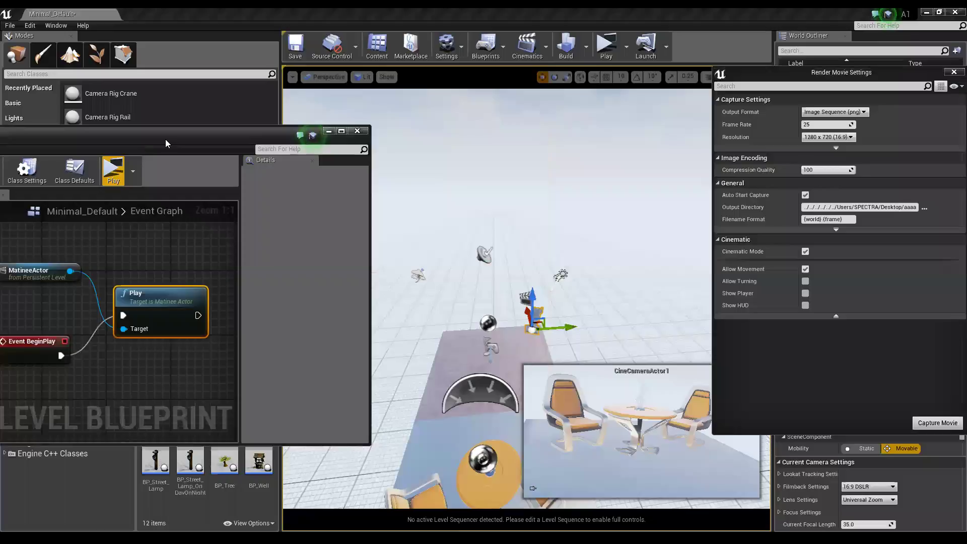
{"action": "left_click_drag", "start_coordinate": [167, 142], "coordinate": [428, 153]}
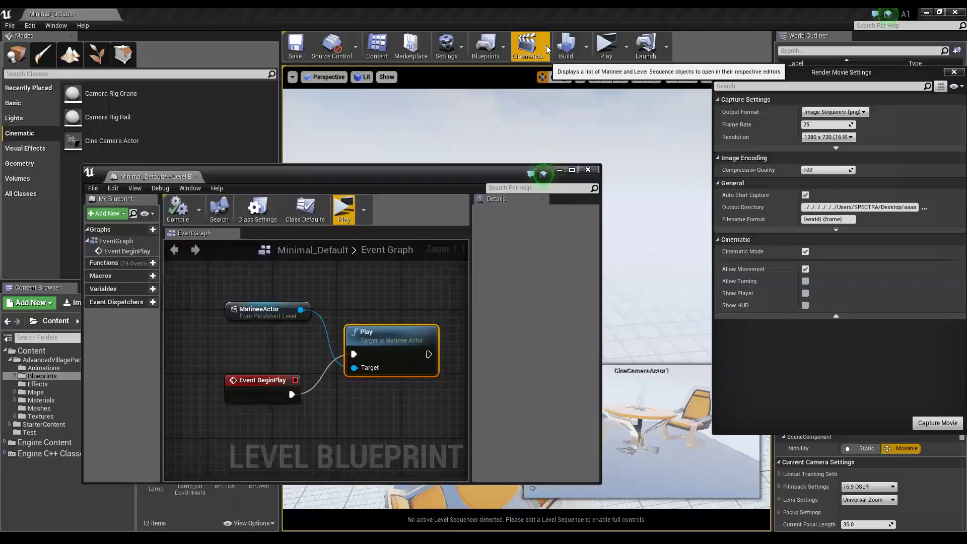
Step: Open the existing MatineeActor cinematic in Matinee without converting, and enable its camera option
{"action": "left_click", "coordinate": [546, 45]}
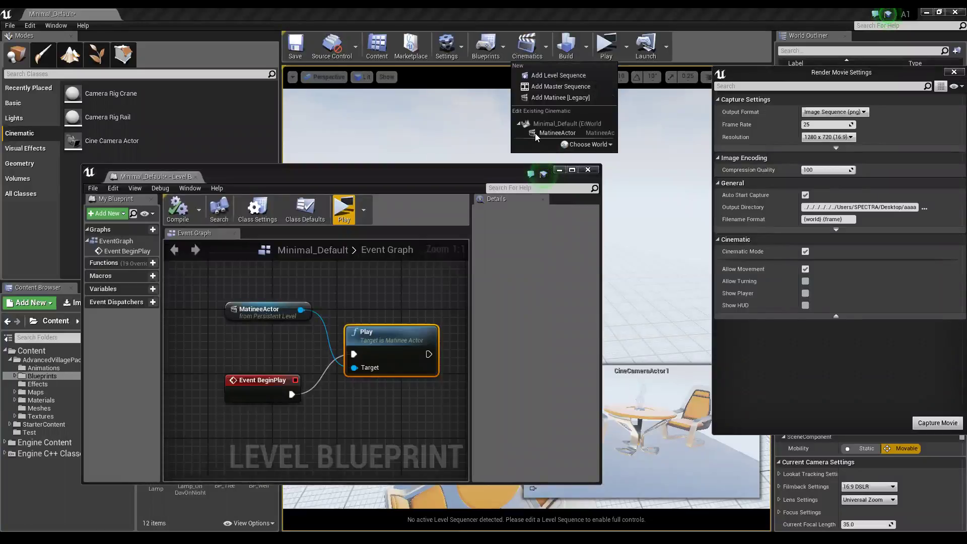
{"action": "left_click", "coordinate": [536, 132]}
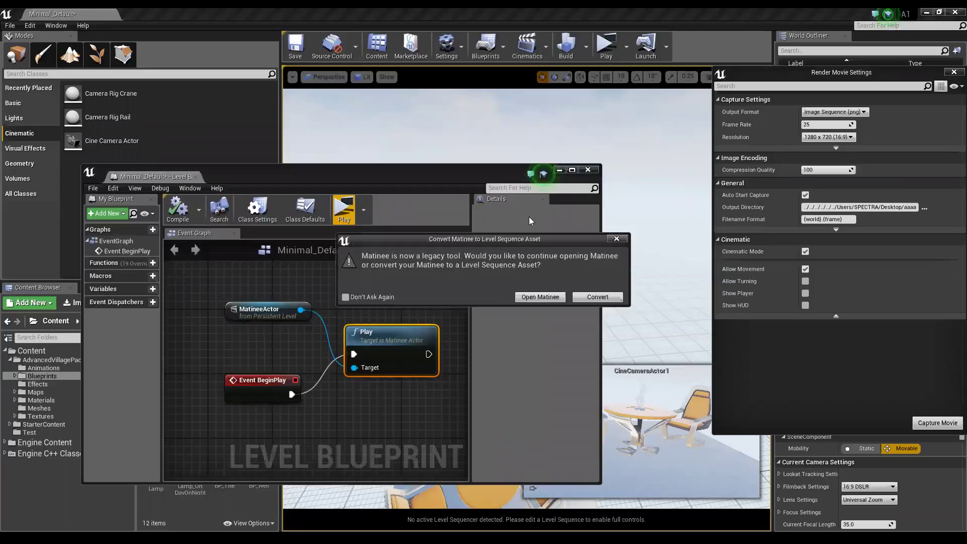
{"action": "left_click", "coordinate": [536, 297]}
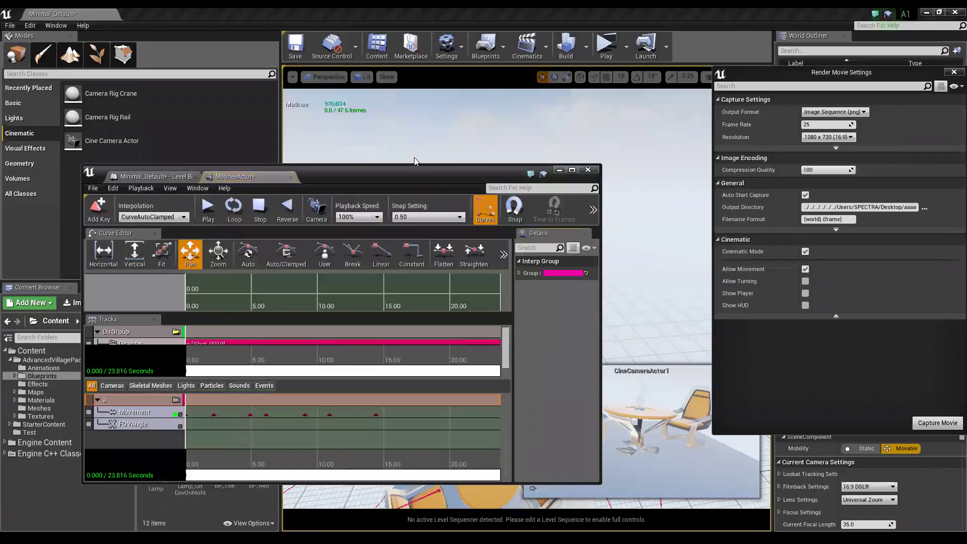
{"action": "left_click_drag", "start_coordinate": [413, 179], "coordinate": [407, 106]}
{"action": "left_click", "coordinate": [311, 136]}
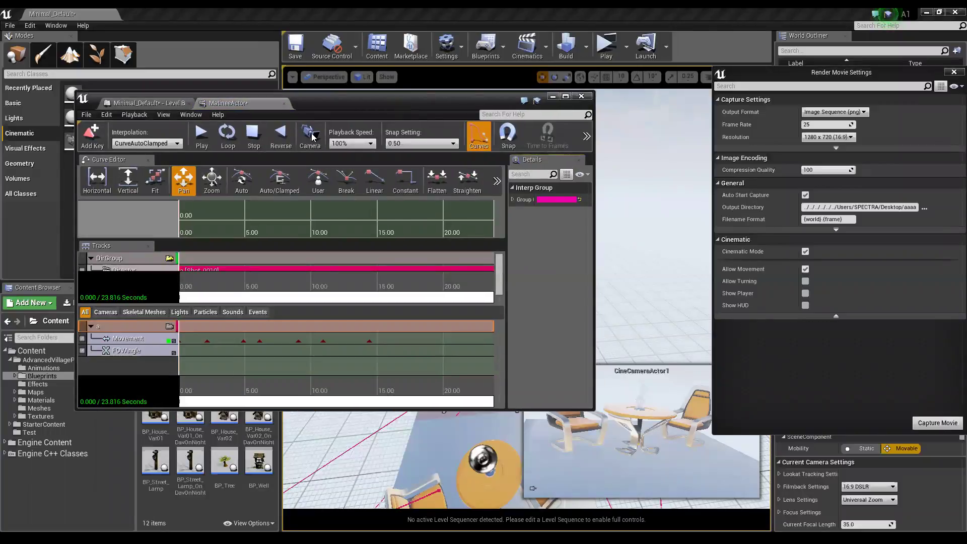
Step: Move the Matinee window beside the viewport and turn its camera option on again
{"action": "left_click", "coordinate": [544, 51]}
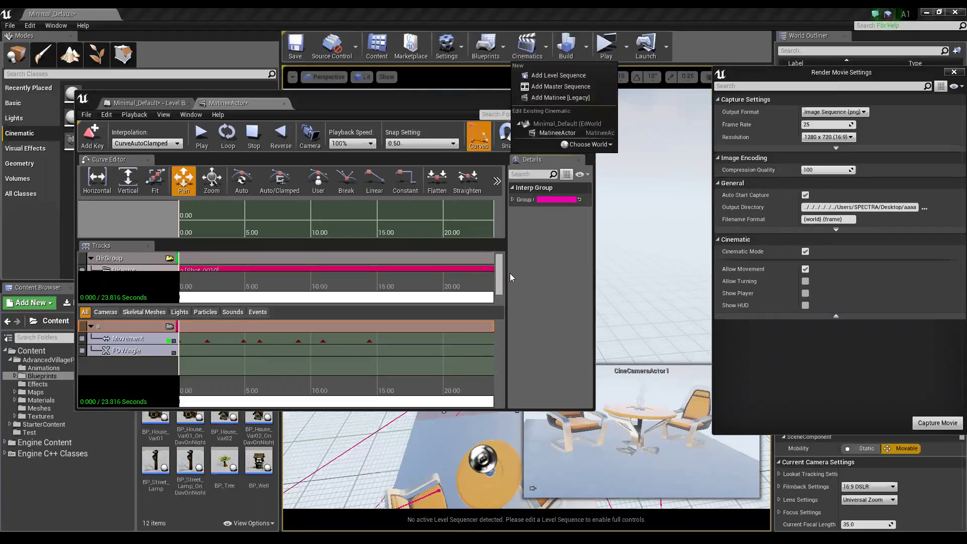
{"action": "left_click", "coordinate": [384, 105]}
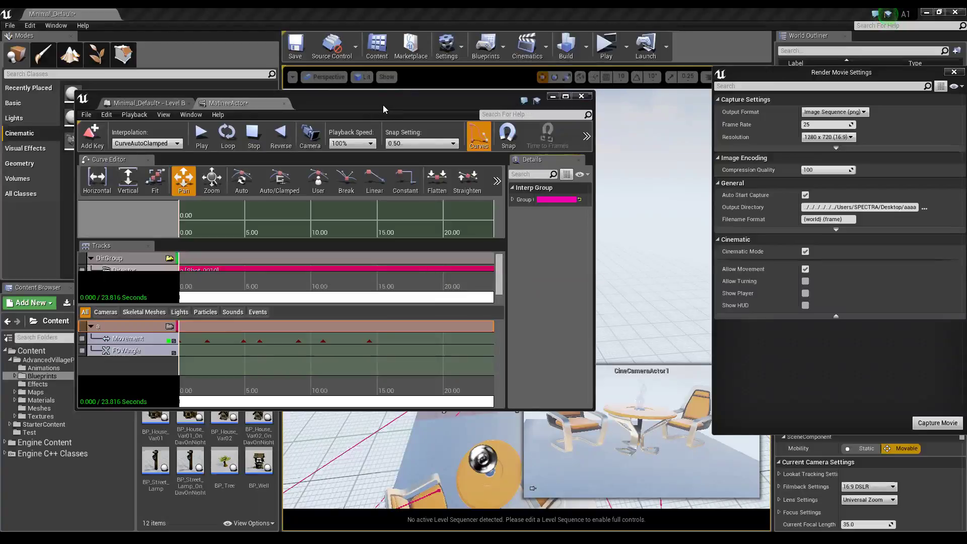
{"action": "left_click_drag", "start_coordinate": [383, 105], "coordinate": [184, 103]}
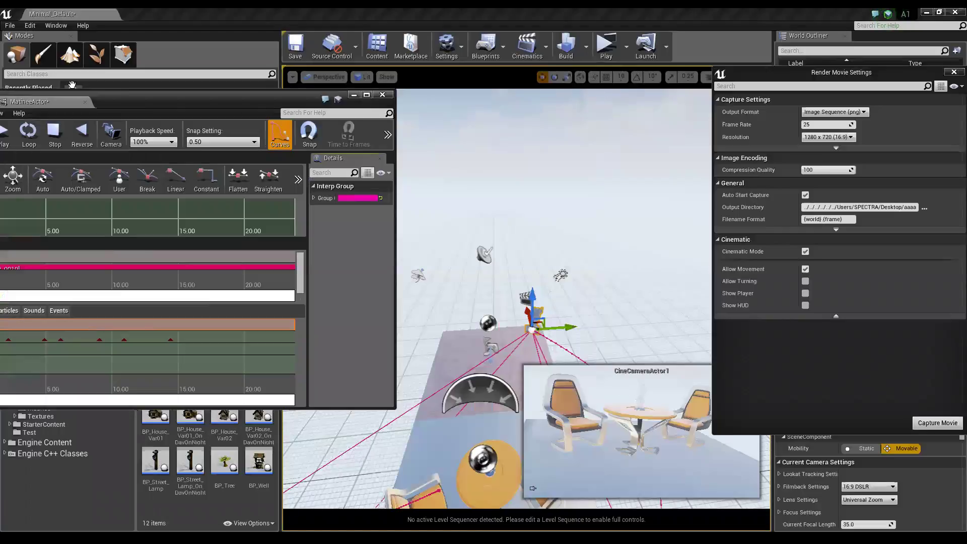
{"action": "left_click_drag", "start_coordinate": [214, 105], "coordinate": [380, 101]}
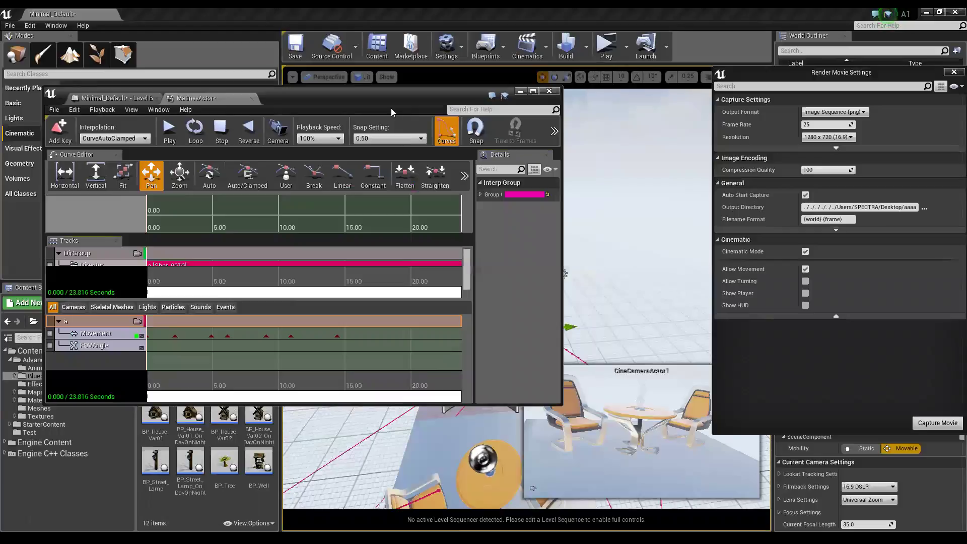
{"action": "left_click_drag", "start_coordinate": [352, 96], "coordinate": [208, 96]}
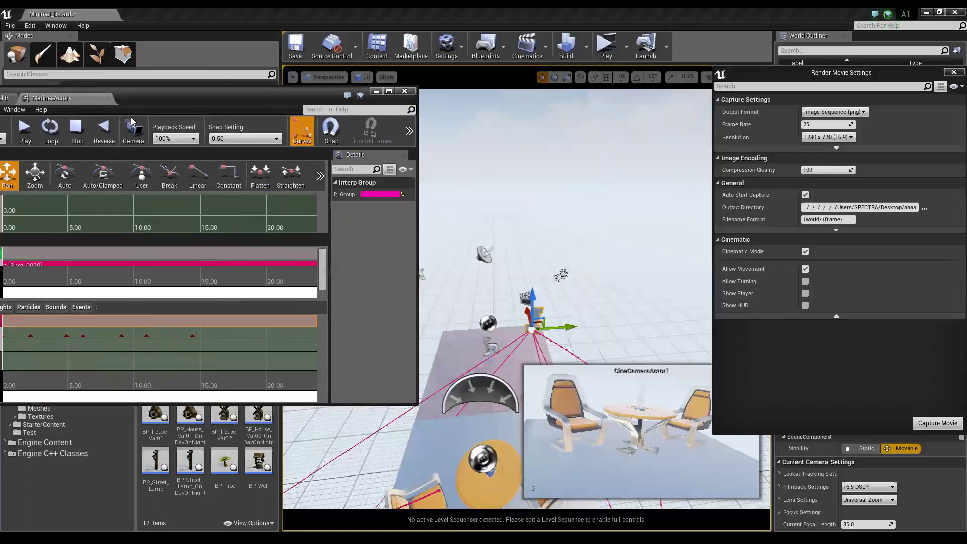
{"action": "left_click", "coordinate": [133, 130]}
Step: Play the Matinee sequence to about 20.8 s, applying Linear and Break interpolation to curve keys
{"action": "left_click", "coordinate": [24, 135]}
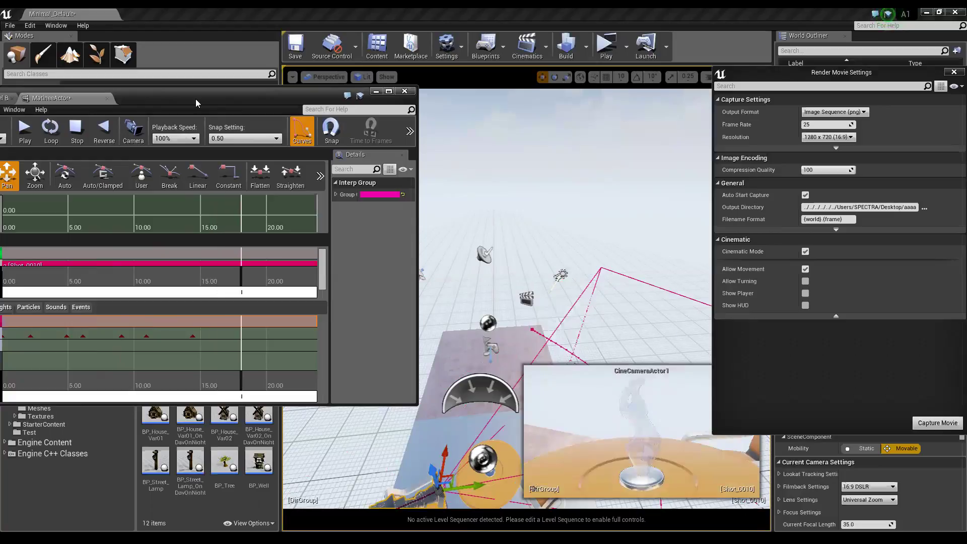
{"action": "left_click_drag", "start_coordinate": [201, 105], "coordinate": [368, 136]}
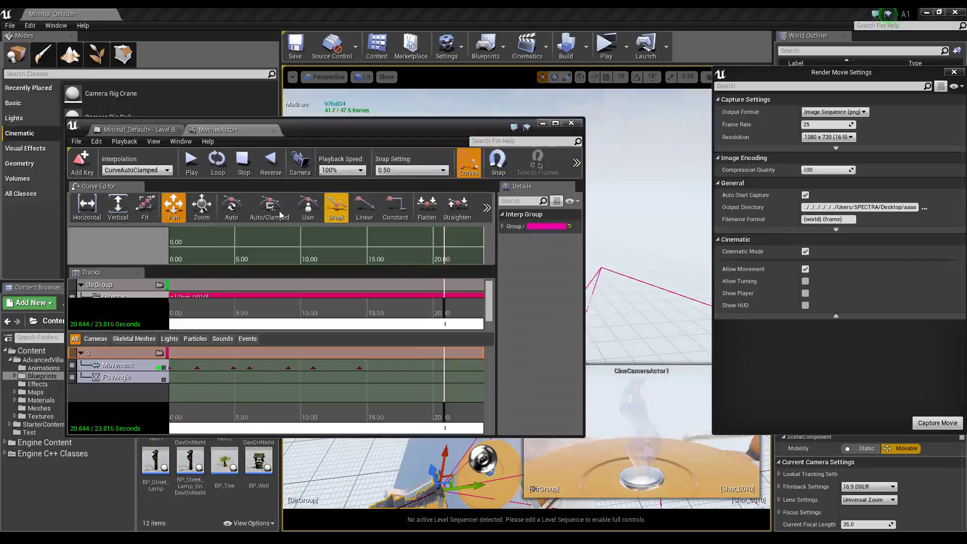
{"action": "left_click", "coordinate": [366, 212]}
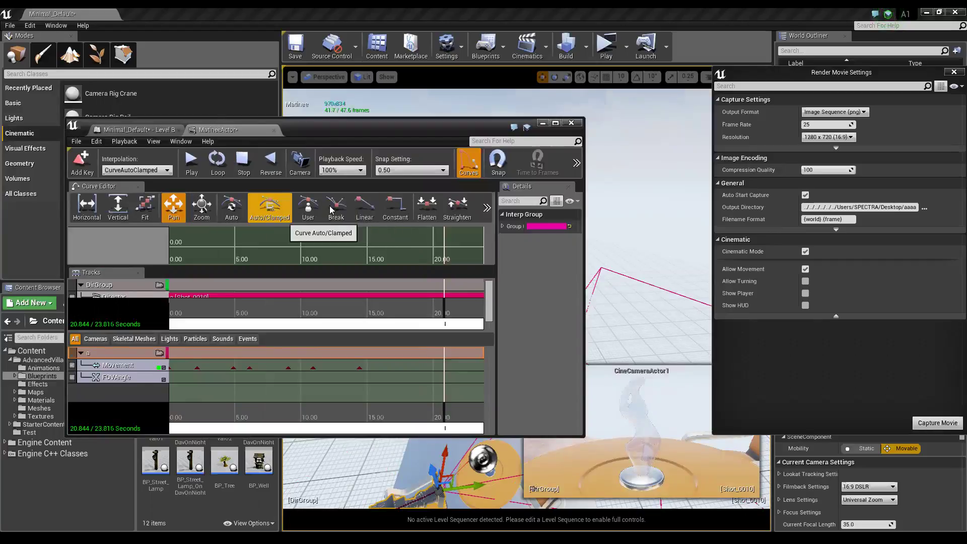
{"action": "left_click", "coordinate": [337, 207]}
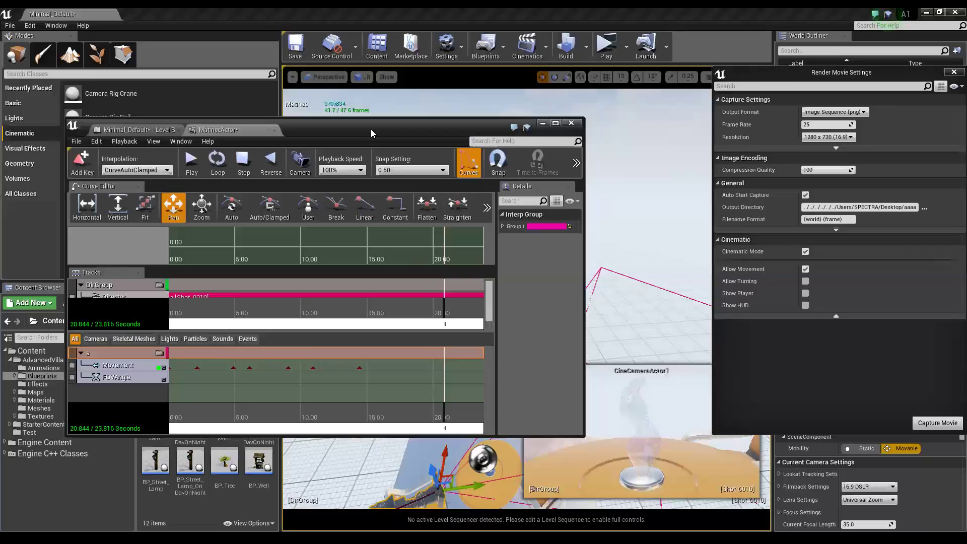
{"action": "mouse_move", "coordinate": [370, 129]}
{"action": "left_mouse_down"}
{"action": "mouse_move", "coordinate": [439, 160]}
{"action": "mouse_move", "coordinate": [270, 129]}
{"action": "left_mouse_up"}
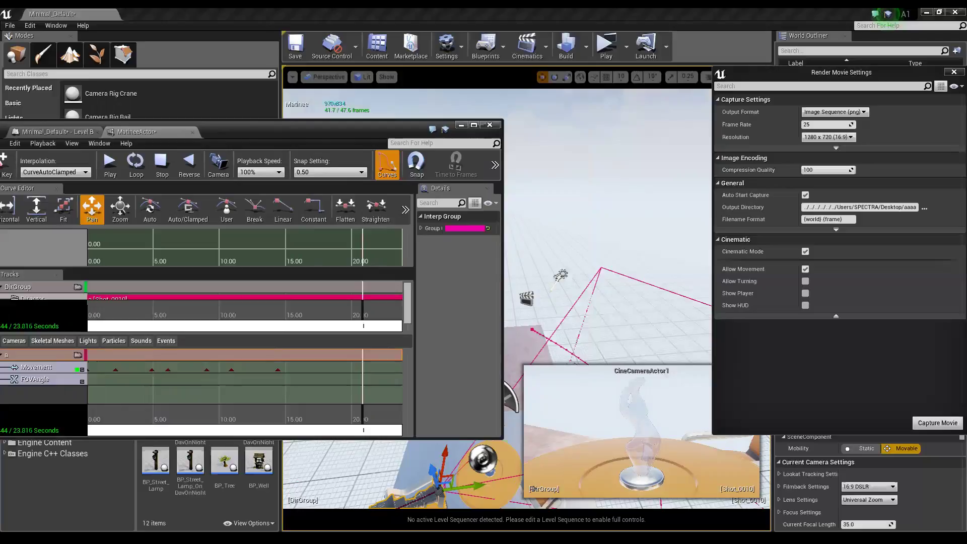
Step: Open a new File Explorer window from the taskbar and position it on the aaaa folder
{"action": "right_click", "coordinate": [195, 538]}
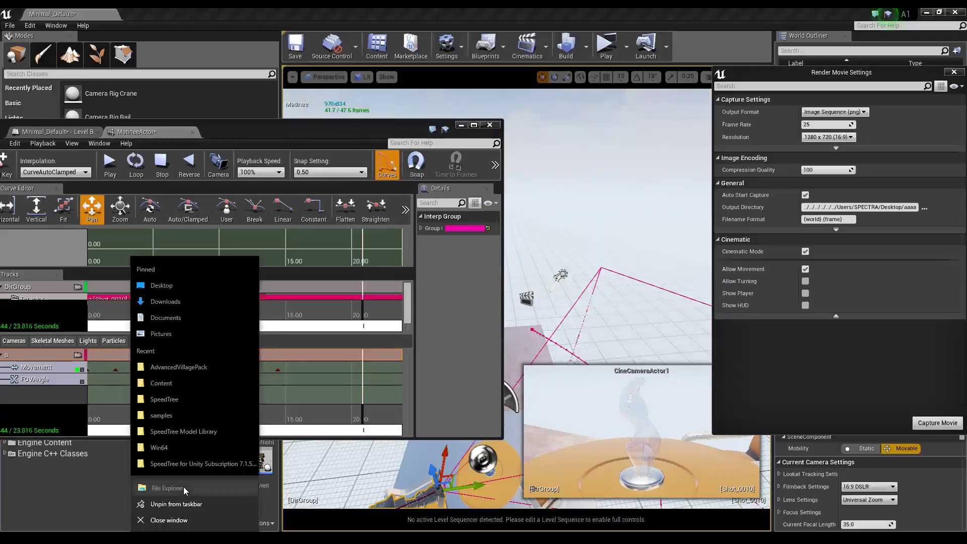
{"action": "left_click", "coordinate": [183, 487]}
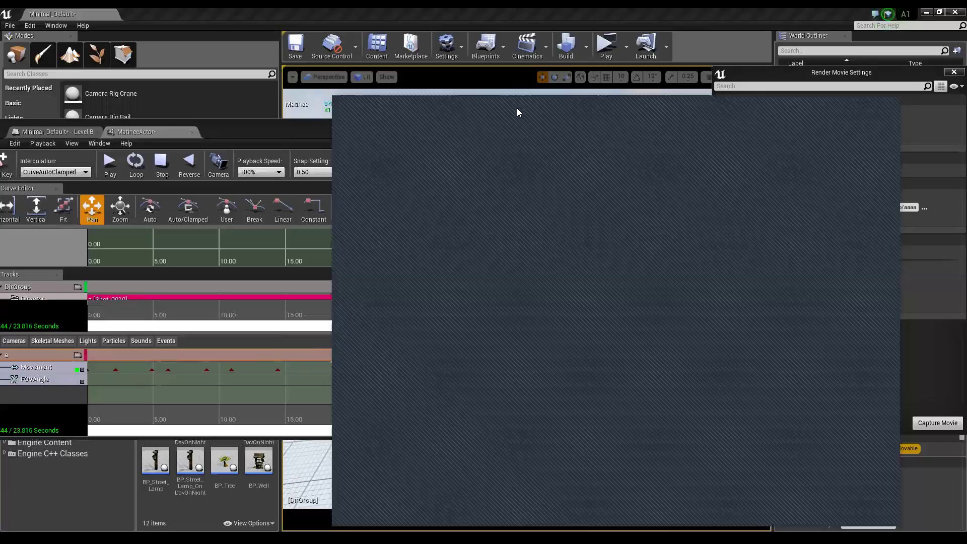
{"action": "left_click_drag", "start_coordinate": [517, 108], "coordinate": [223, 95]}
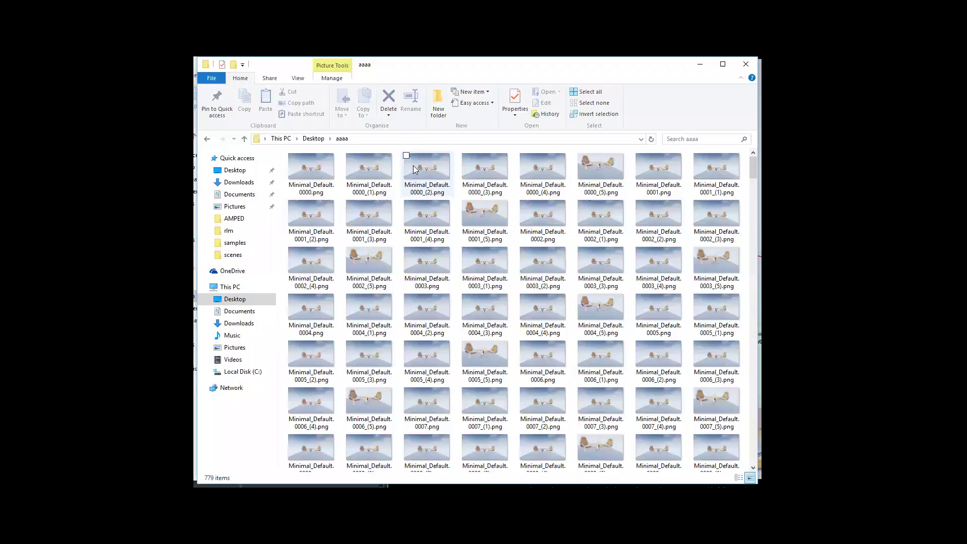
Step: View the rendered frame Minimal_Default.0000_(5).png in Fcheck
{"action": "left_click", "coordinate": [601, 168]}
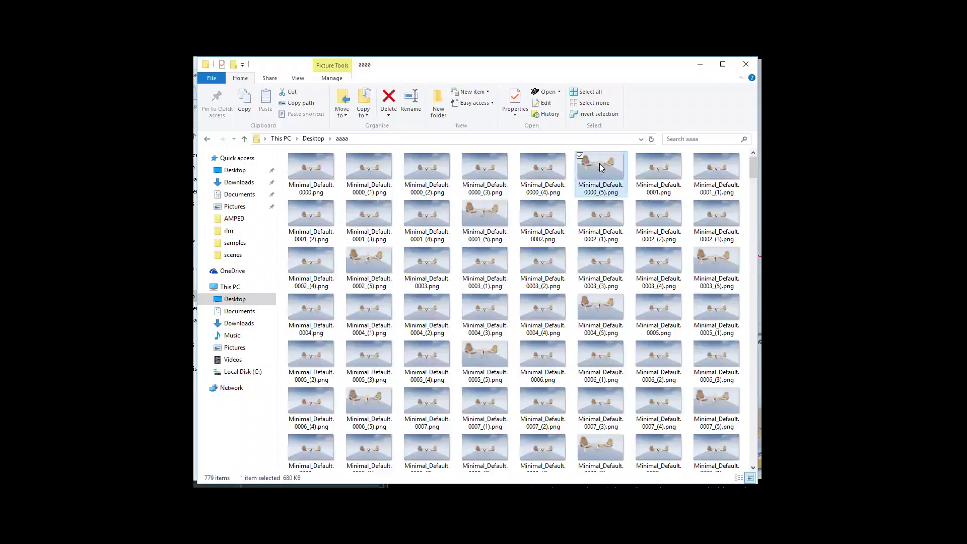
{"action": "right_click", "coordinate": [601, 168]}
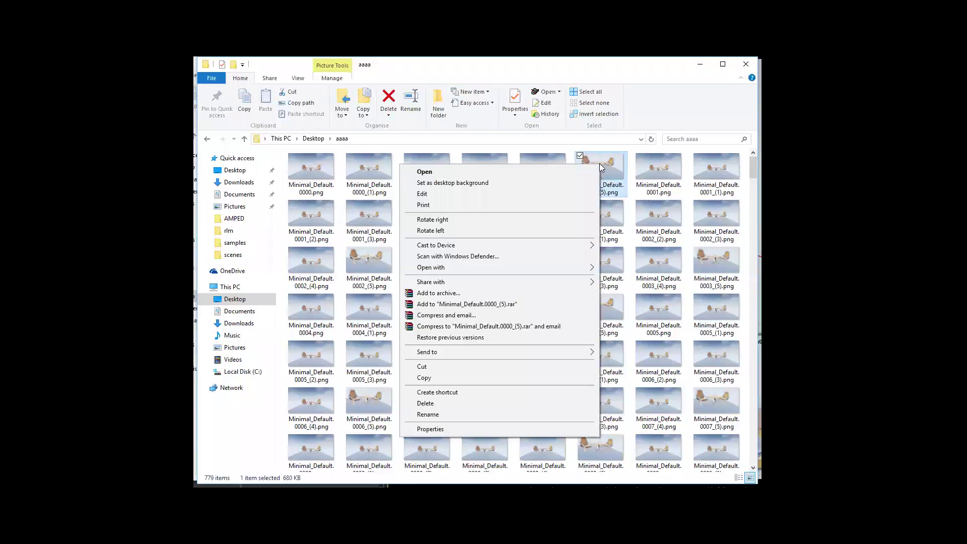
{"action": "mouse_move", "coordinate": [460, 267]}
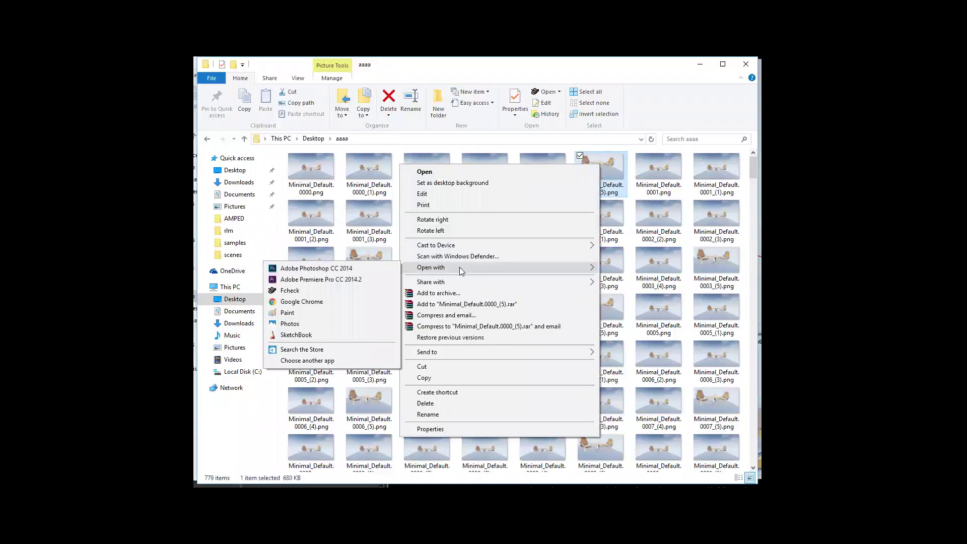
{"action": "left_click", "coordinate": [304, 289]}
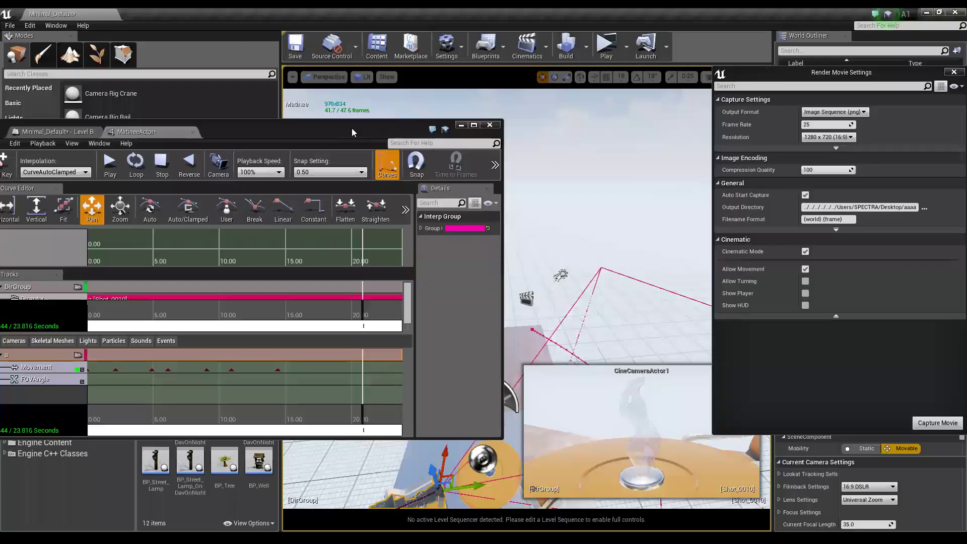
Step: Move the Matinee window and close the Render Movie Settings window
{"action": "left_click_drag", "start_coordinate": [352, 128], "coordinate": [400, 102]}
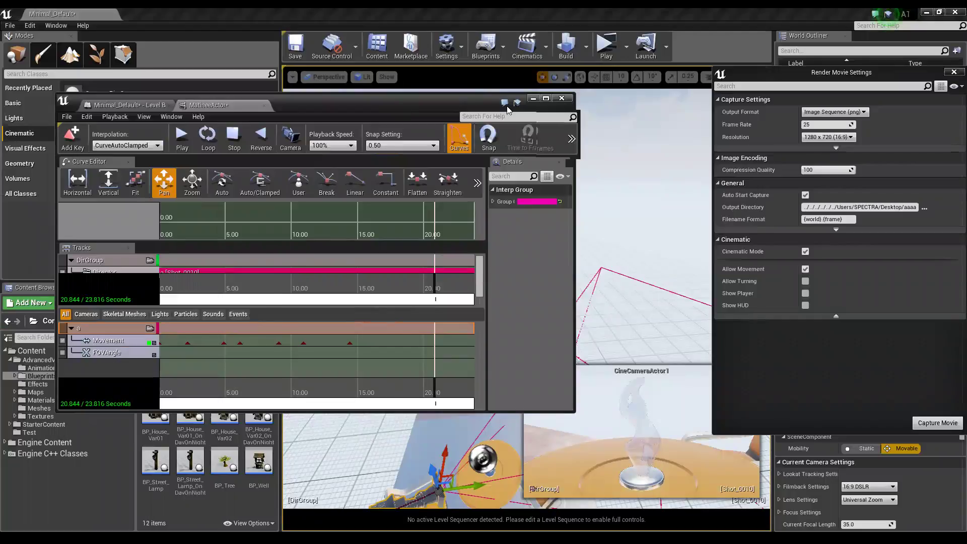
{"action": "left_click_drag", "start_coordinate": [400, 105], "coordinate": [524, 109]}
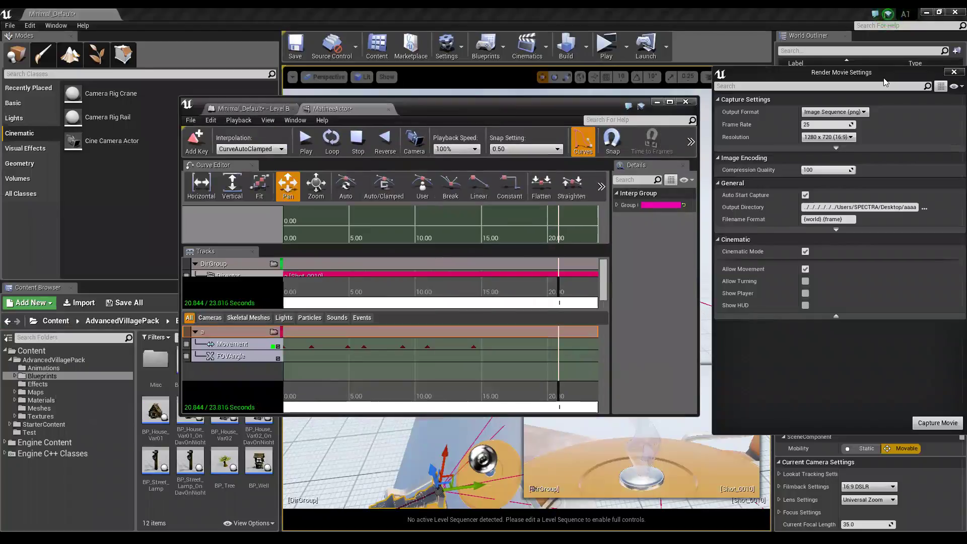
{"action": "left_click", "coordinate": [923, 74]}
{"action": "left_click", "coordinate": [954, 73]}
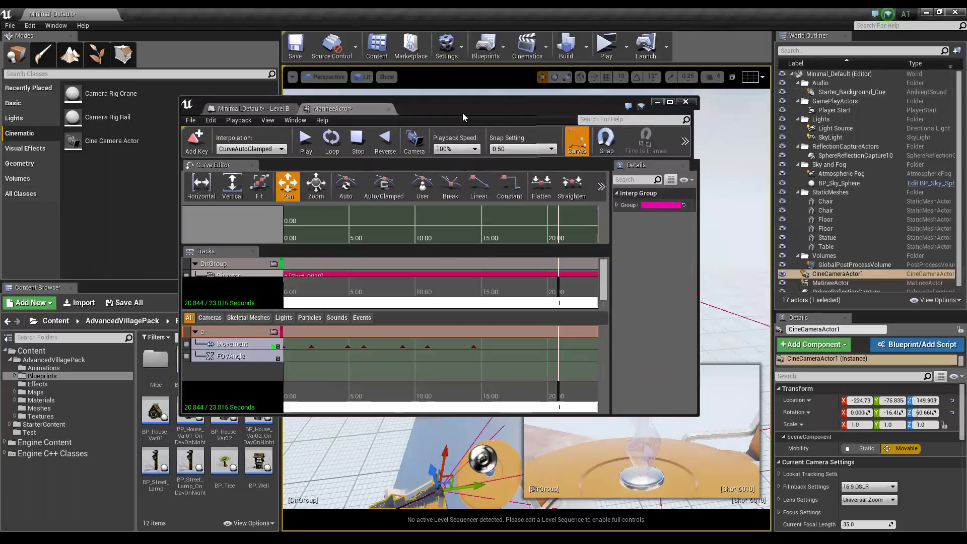
Step: Settle the Matinee window over the upper left and open the Windows Start menu
{"action": "left_click_drag", "start_coordinate": [463, 117], "coordinate": [368, 113]}
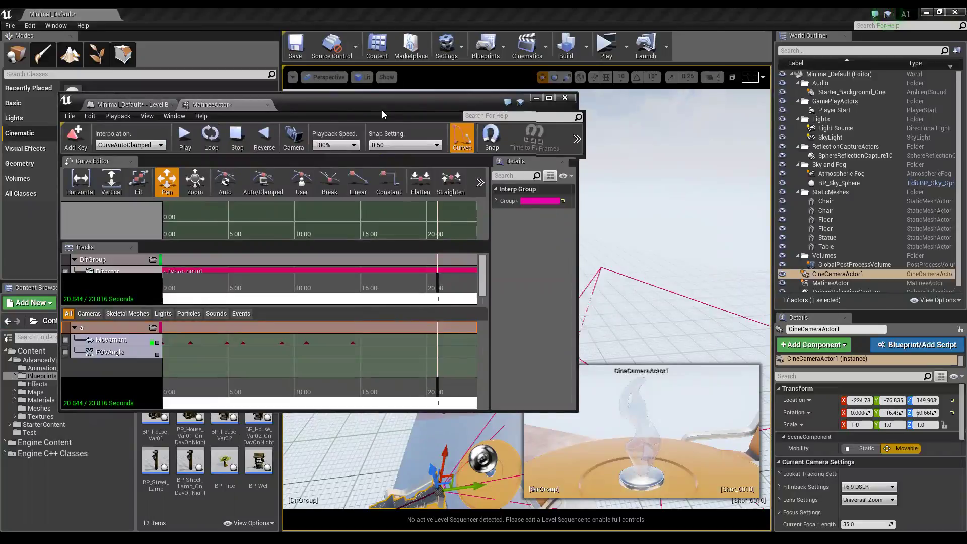
{"action": "left_click_drag", "start_coordinate": [382, 110], "coordinate": [903, 176]}
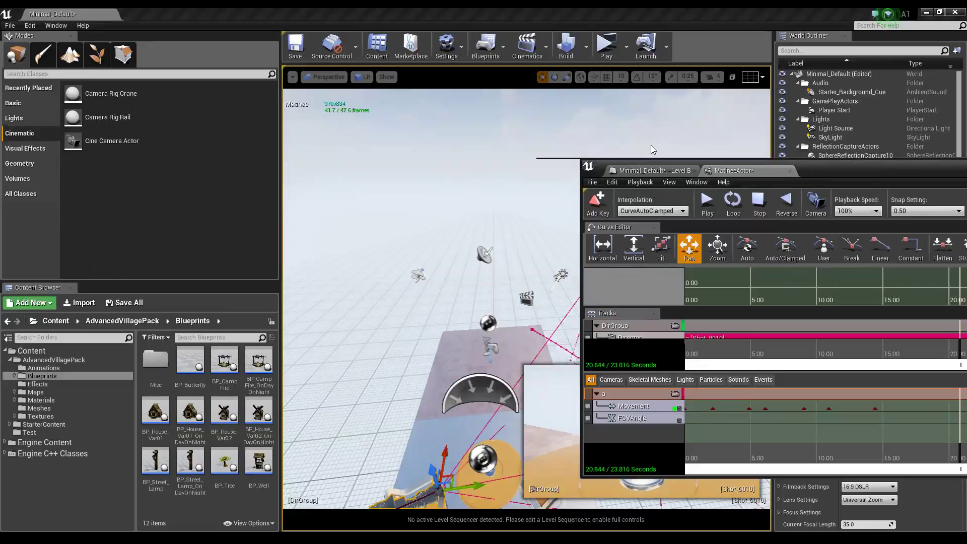
{"action": "left_click_drag", "start_coordinate": [357, 108], "coordinate": [361, 115]}
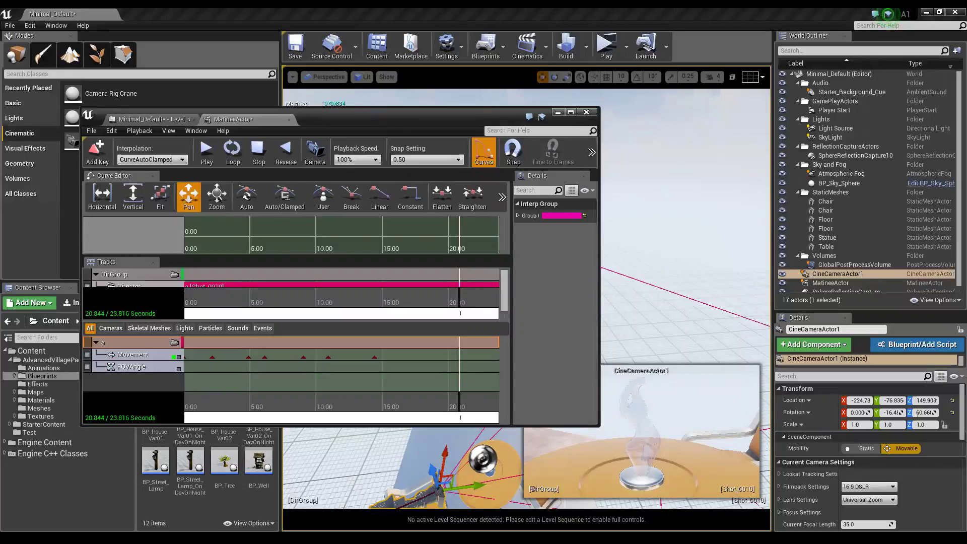
{"action": "left_click", "coordinate": [10, 538]}
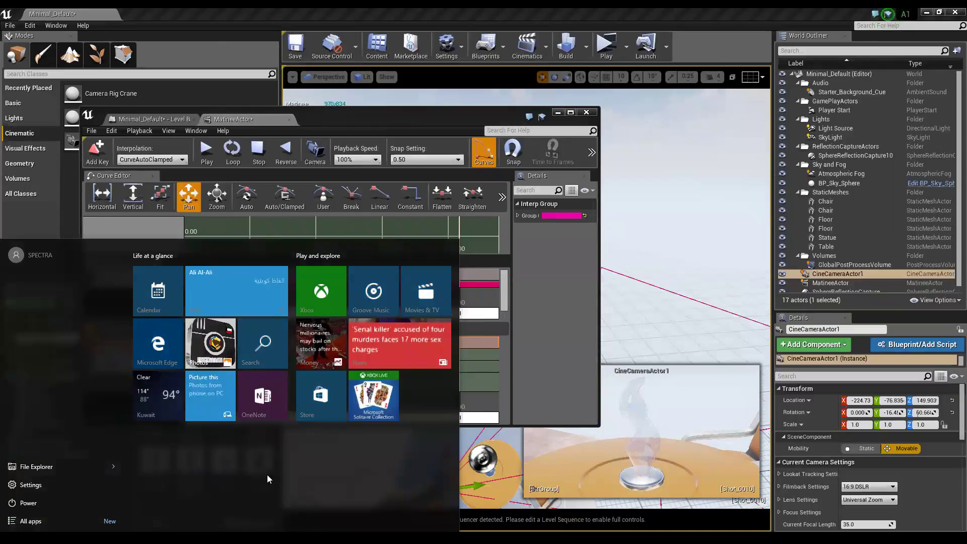
Step: Search Windows for 'power' and launch Windows PowerShell
{"action": "key", "text": "Escape"}
{"action": "key", "text": "super"}
{"action": "type", "text": "power"}
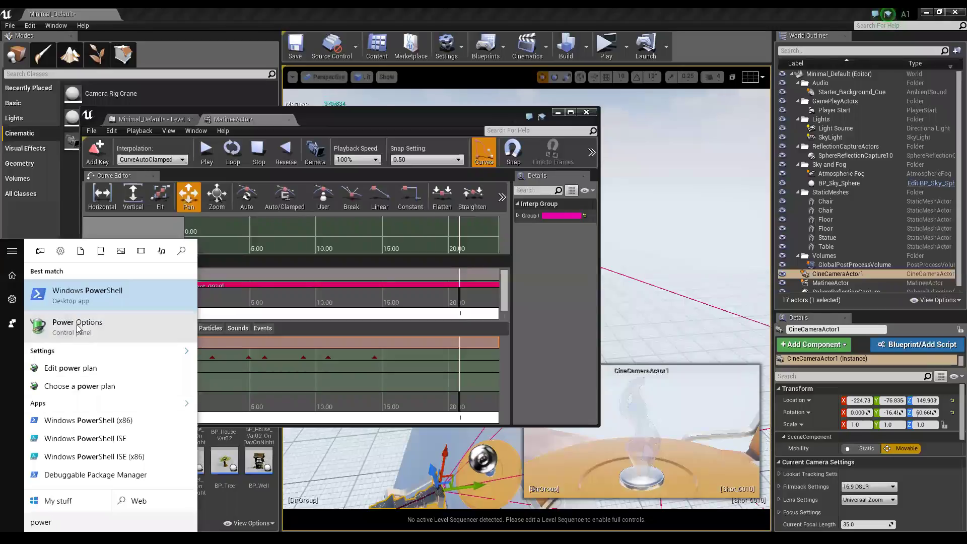
{"action": "key", "text": "Return"}
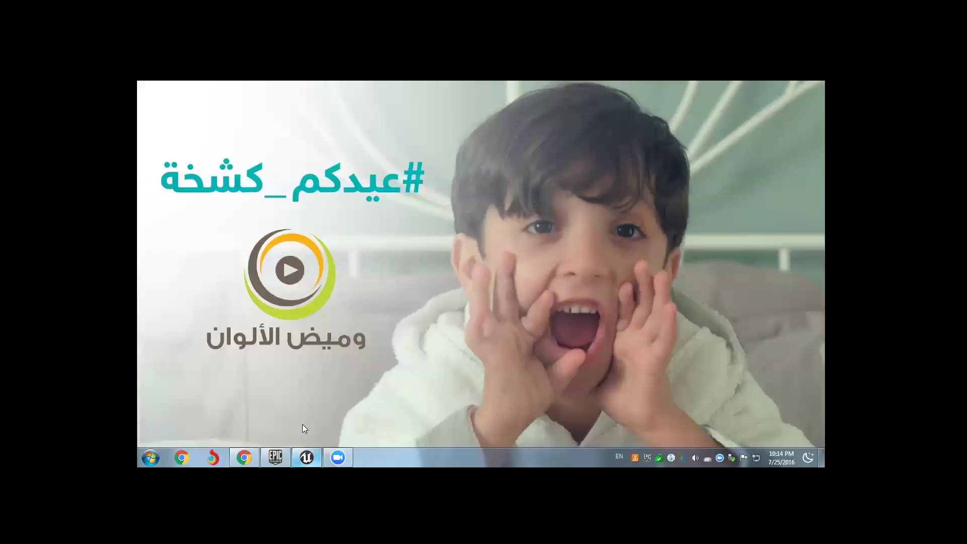
Step: Restore the Unreal editor from its taskbar preview, minimising and restoring it once more
{"action": "mouse_move", "coordinate": [306, 458]}
{"action": "left_click", "coordinate": [344, 436]}
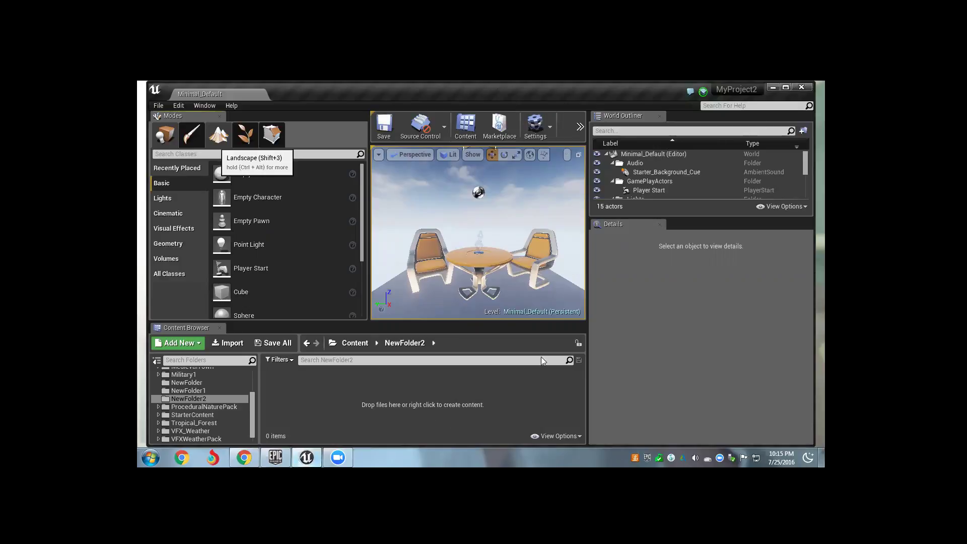
{"action": "left_click", "coordinate": [773, 87]}
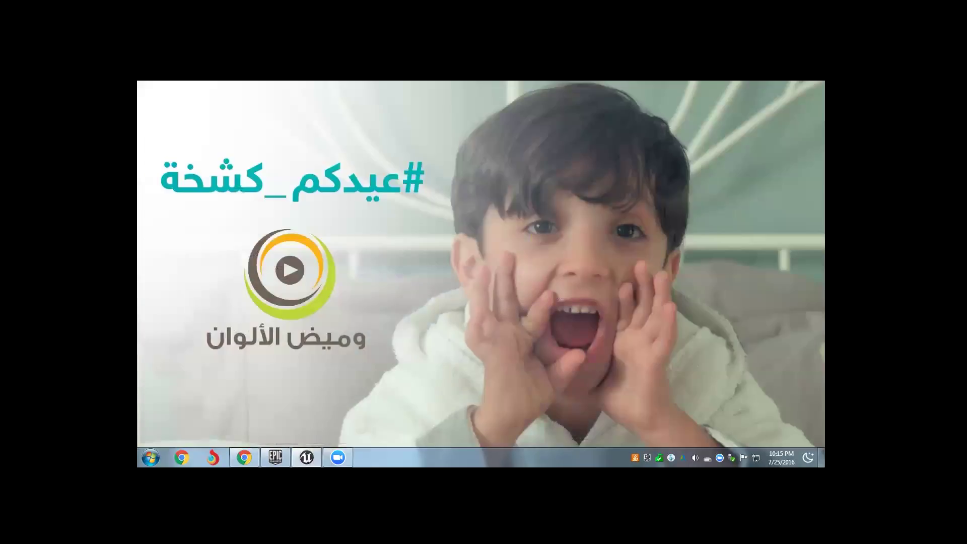
{"action": "left_click", "coordinate": [306, 458]}
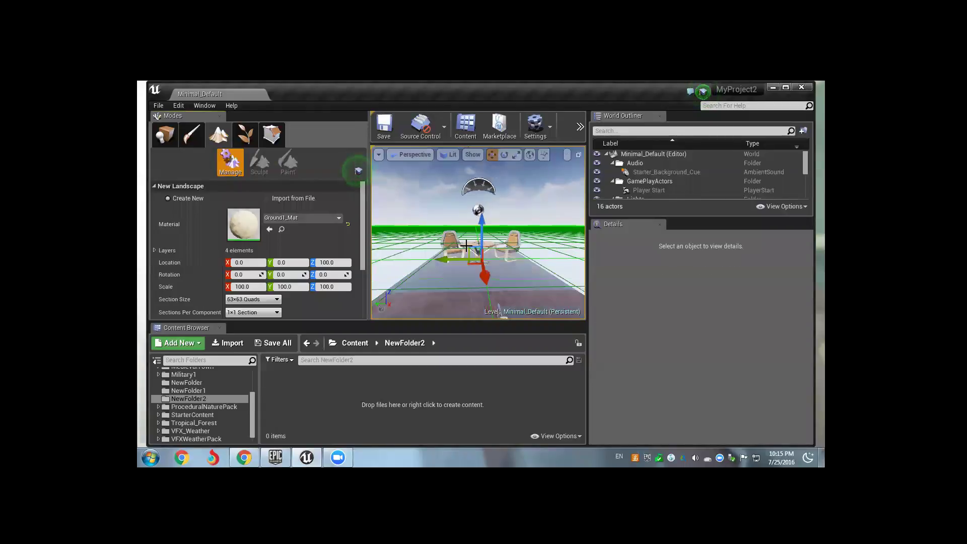
Step: Glance at the toolbar overflow, then create a new level from the Default template
{"action": "left_click", "coordinate": [583, 134]}
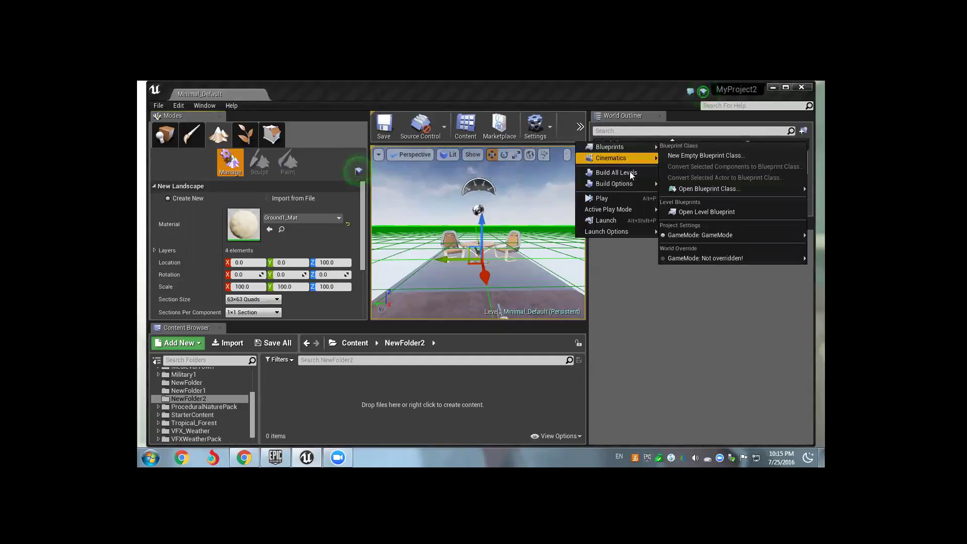
{"action": "left_click", "coordinate": [155, 147]}
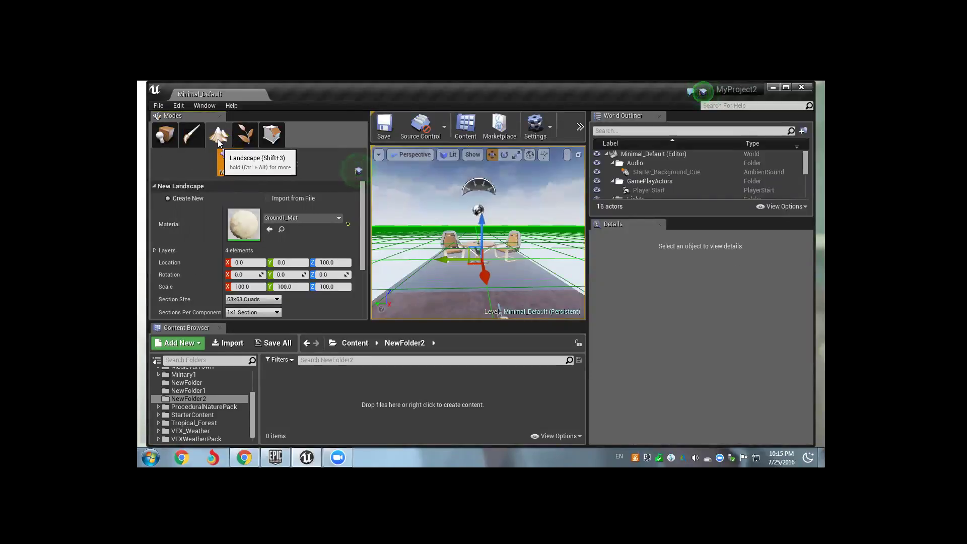
{"action": "left_click", "coordinate": [154, 107]}
{"action": "left_click", "coordinate": [182, 124]}
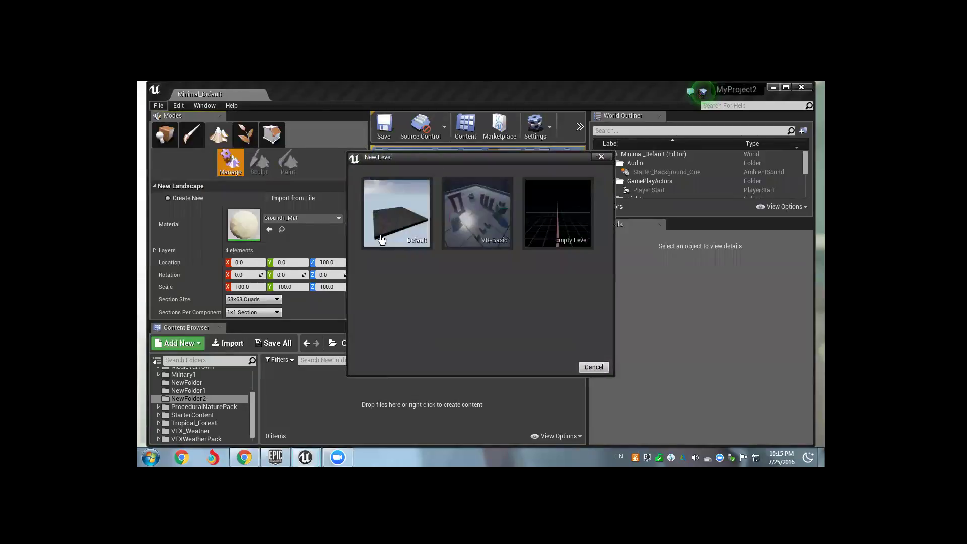
{"action": "left_click", "coordinate": [388, 223]}
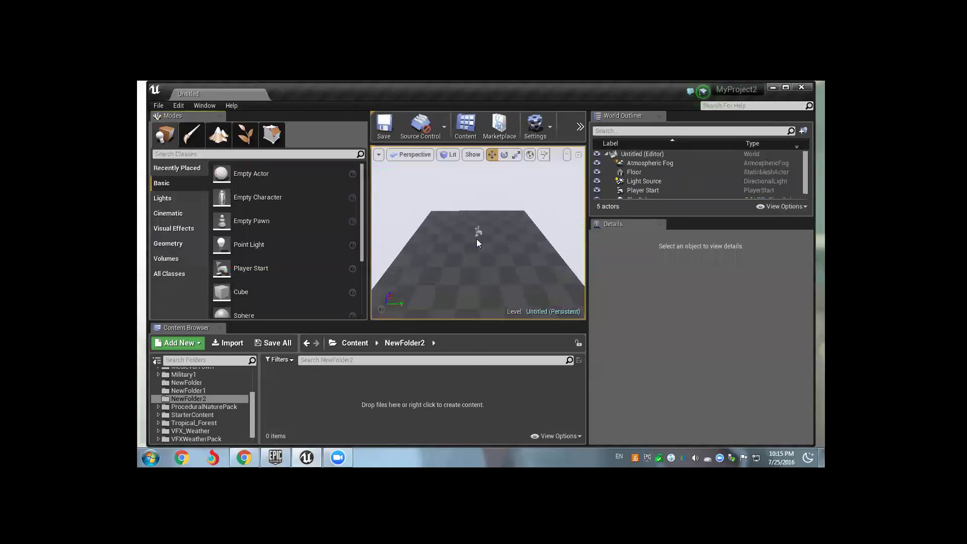
Step: Browse the toolbar overflow's Blueprints, Build Options and Active Play Mode submenus
{"action": "scroll", "coordinate": [477, 243], "scroll_direction": "up", "scroll_amount": 5}
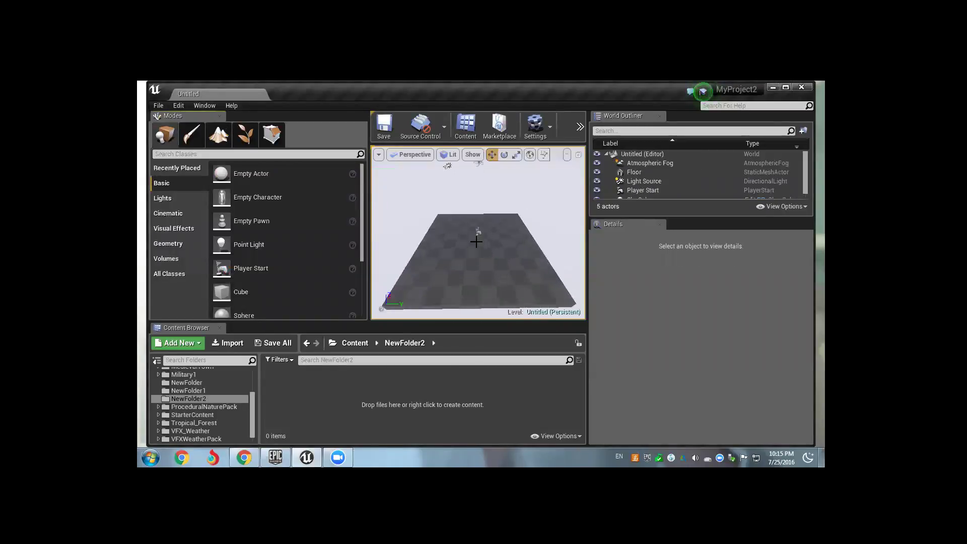
{"action": "left_click", "coordinate": [582, 135]}
{"action": "mouse_move", "coordinate": [599, 147]}
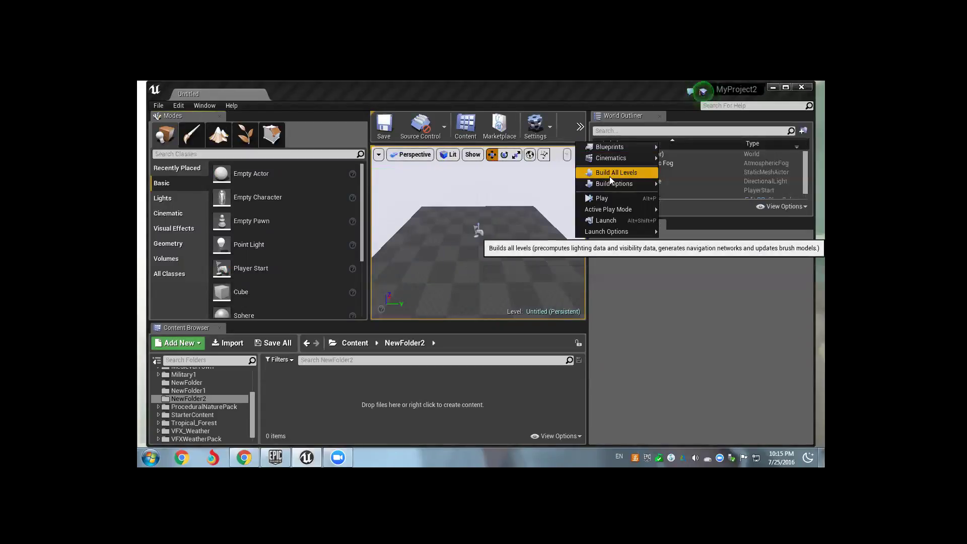
{"action": "mouse_move", "coordinate": [613, 185]}
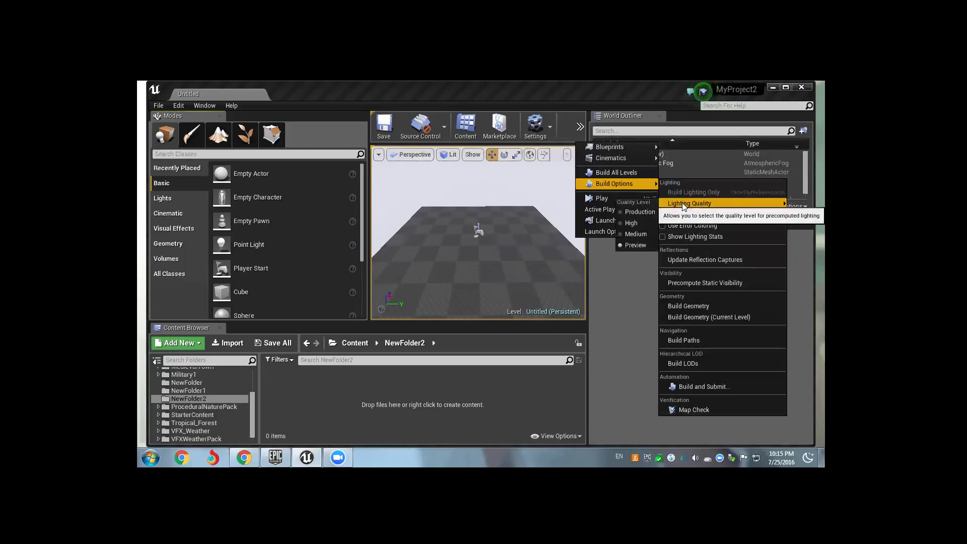
{"action": "mouse_move", "coordinate": [686, 216]}
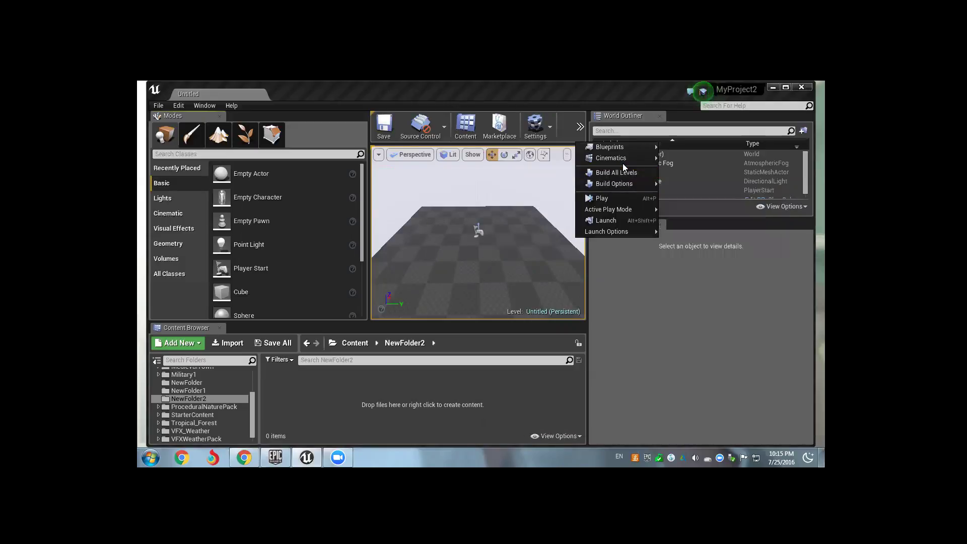
{"action": "mouse_move", "coordinate": [620, 147]}
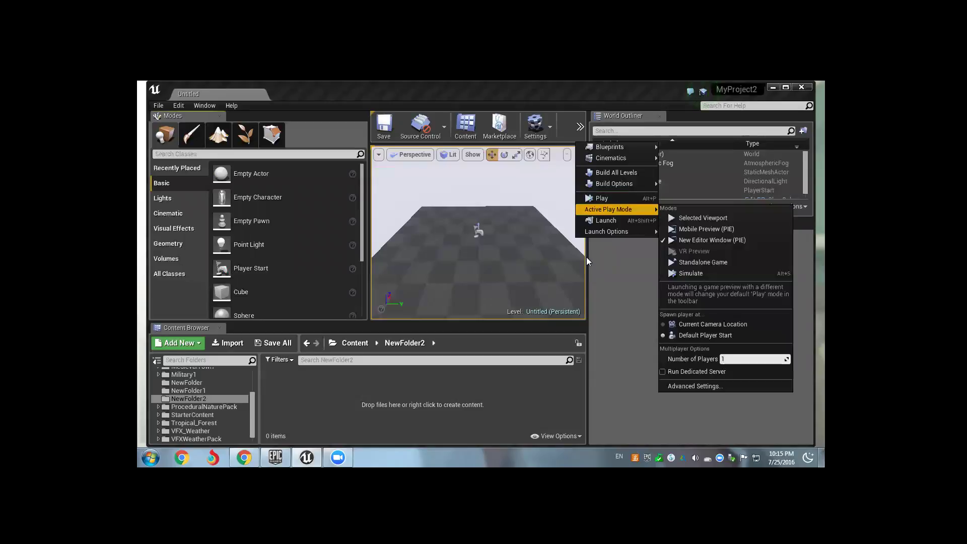
Step: Widen the viewport and confirm the lighting build quality stays at Preview
{"action": "left_click_drag", "start_coordinate": [587, 257], "coordinate": [699, 146]}
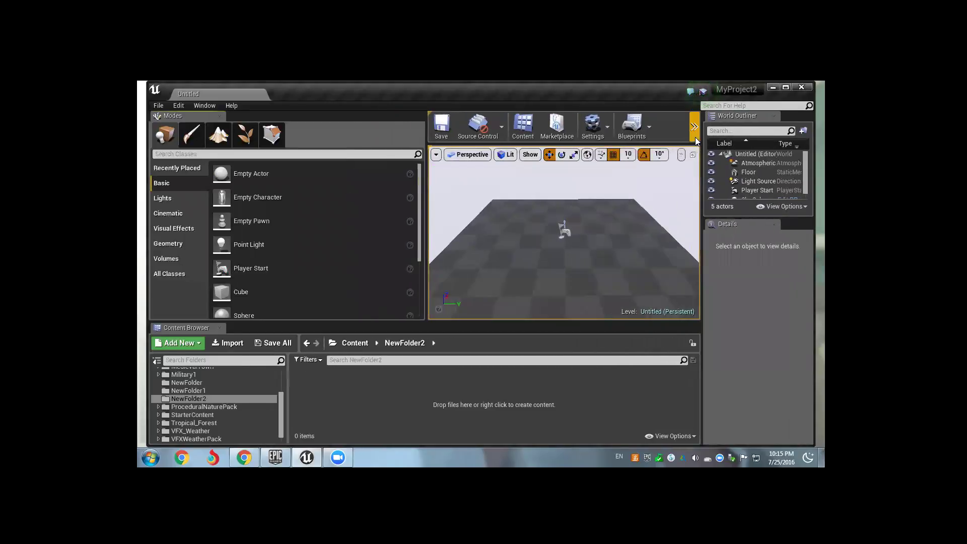
{"action": "left_click", "coordinate": [695, 130]}
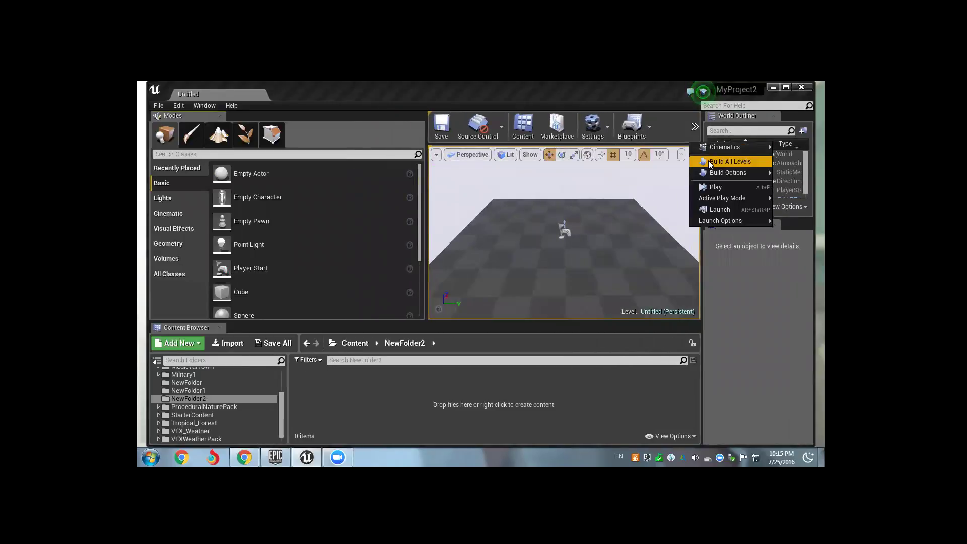
{"action": "mouse_move", "coordinate": [707, 174]}
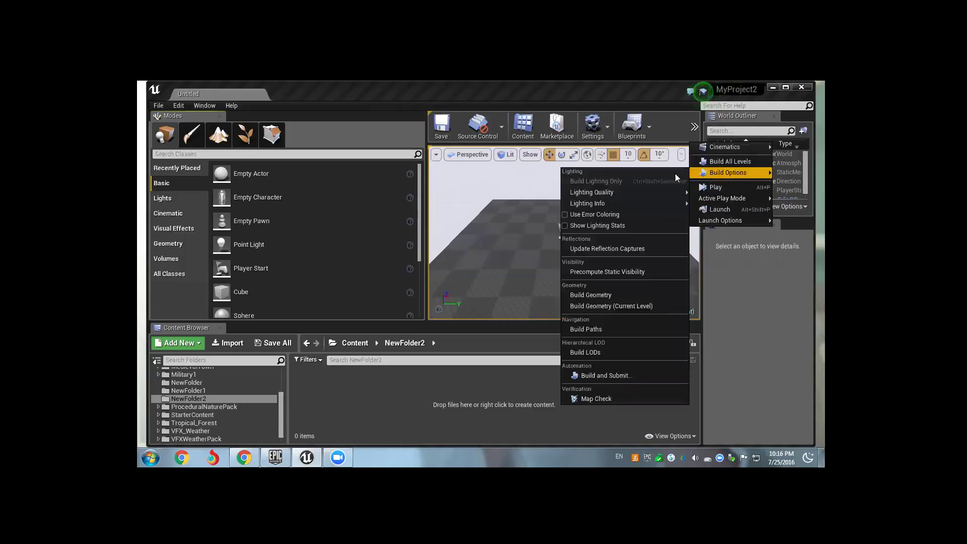
{"action": "mouse_move", "coordinate": [666, 195]}
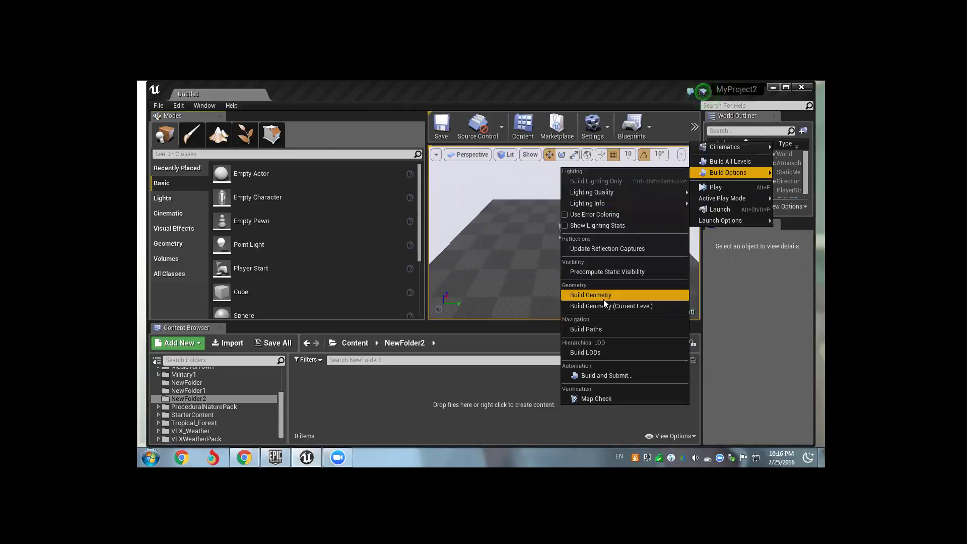
{"action": "mouse_move", "coordinate": [600, 203]}
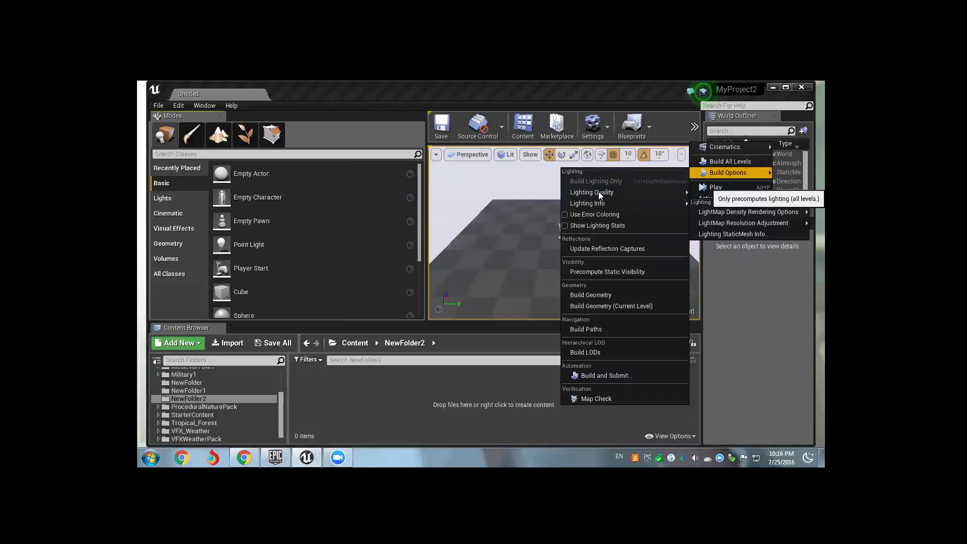
{"action": "mouse_move", "coordinate": [722, 198]}
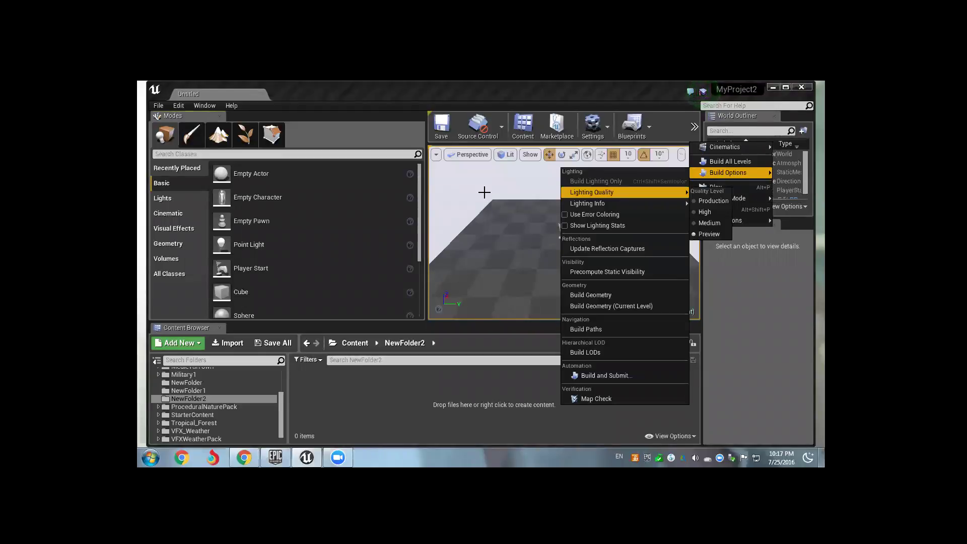
{"action": "left_click", "coordinate": [486, 190]}
Step: Narrow the Modes panel and pull the view back over the checkered floor
{"action": "mouse_move", "coordinate": [434, 210]}
{"action": "left_mouse_down"}
{"action": "mouse_move", "coordinate": [231, 236]}
{"action": "mouse_move", "coordinate": [301, 222]}
{"action": "left_mouse_up"}
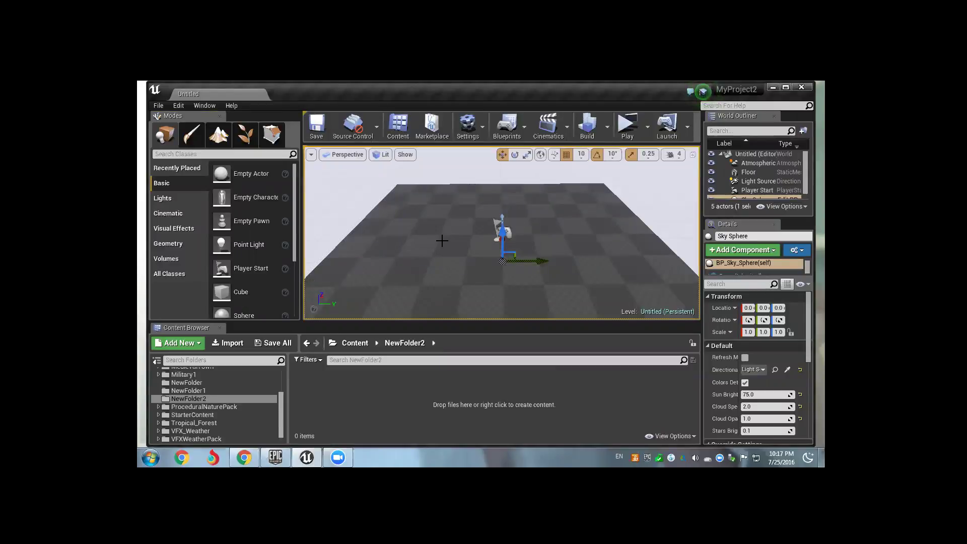
{"action": "scroll", "coordinate": [443, 243], "scroll_direction": "down", "scroll_amount": 1}
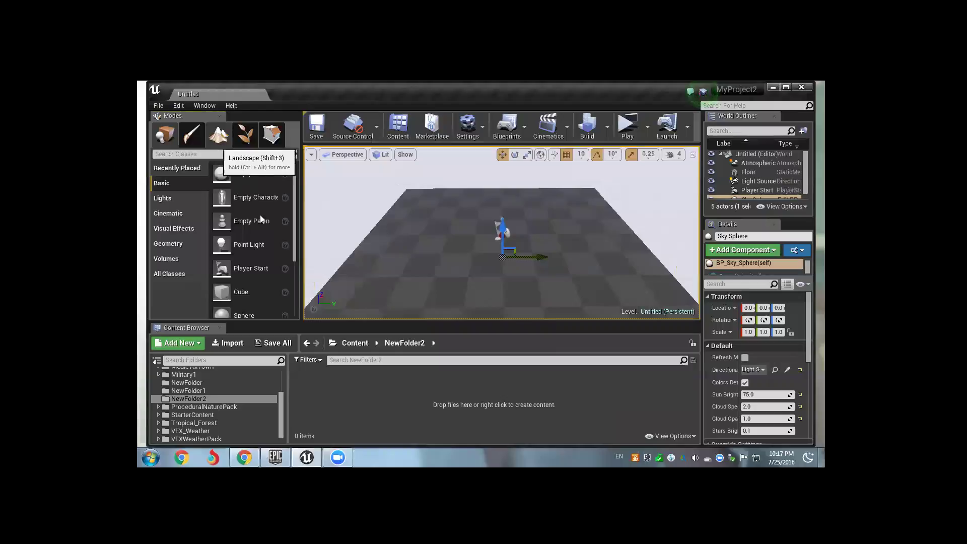
Step: Switch to Landscape mode, set section size to 15x15 Quads, and sculpt a ridge
{"action": "key", "text": "shift+3"}
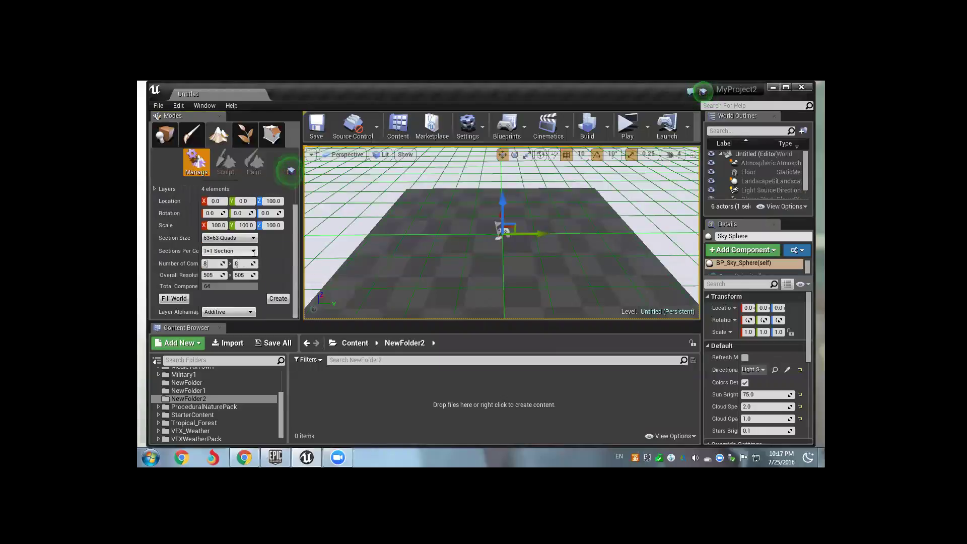
{"action": "left_click", "coordinate": [219, 238]}
{"action": "left_click", "coordinate": [221, 259]}
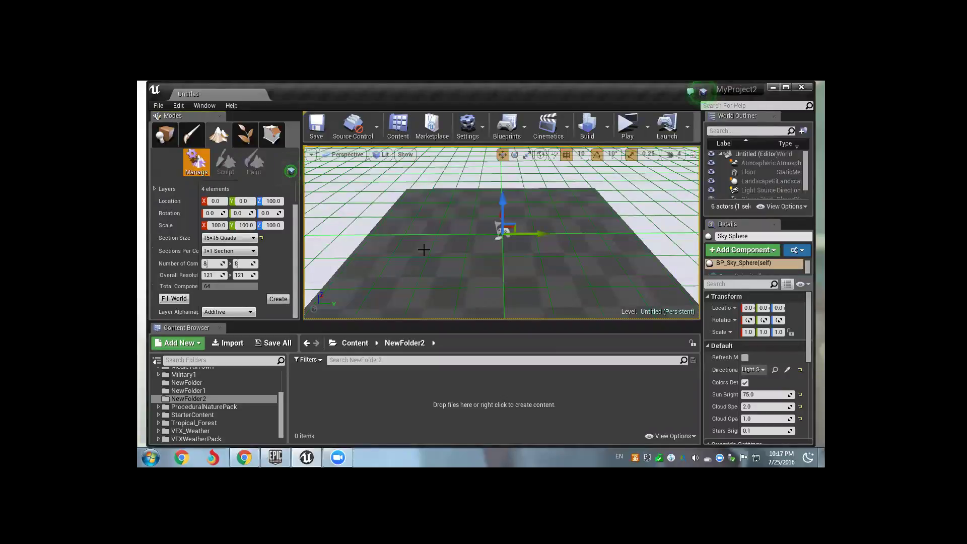
{"action": "left_click_drag", "start_coordinate": [465, 176], "coordinate": [587, 227]}
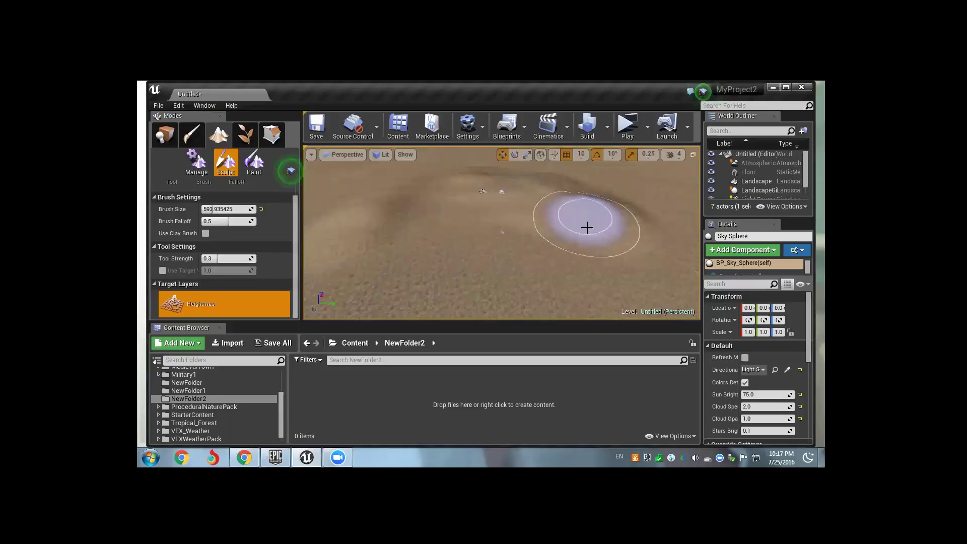
Step: Shrink the sculpt brush to about 340 and sculpt a mound and an elongated ridge
{"action": "scroll", "coordinate": [579, 234], "scroll_direction": "up", "scroll_amount": 3}
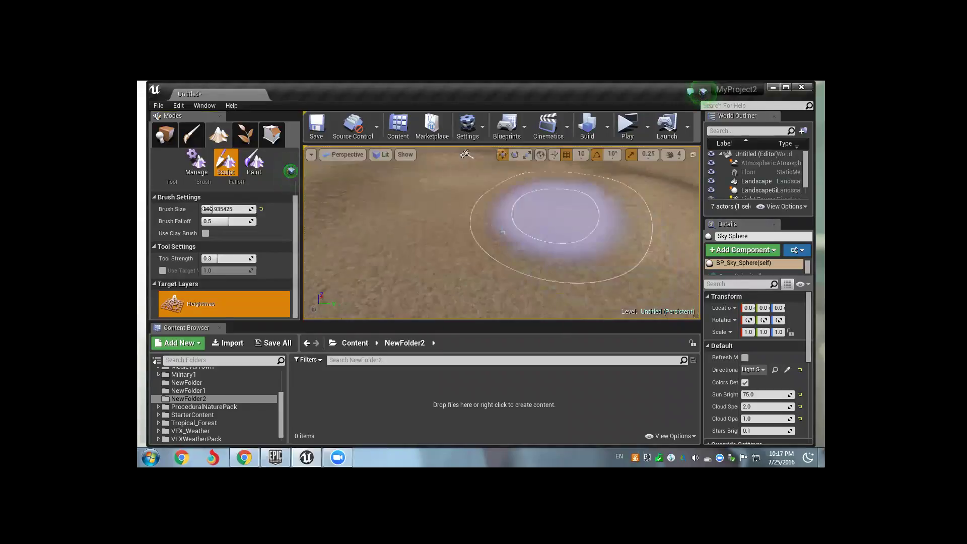
{"action": "left_click_drag", "start_coordinate": [207, 209], "coordinate": [186, 209]}
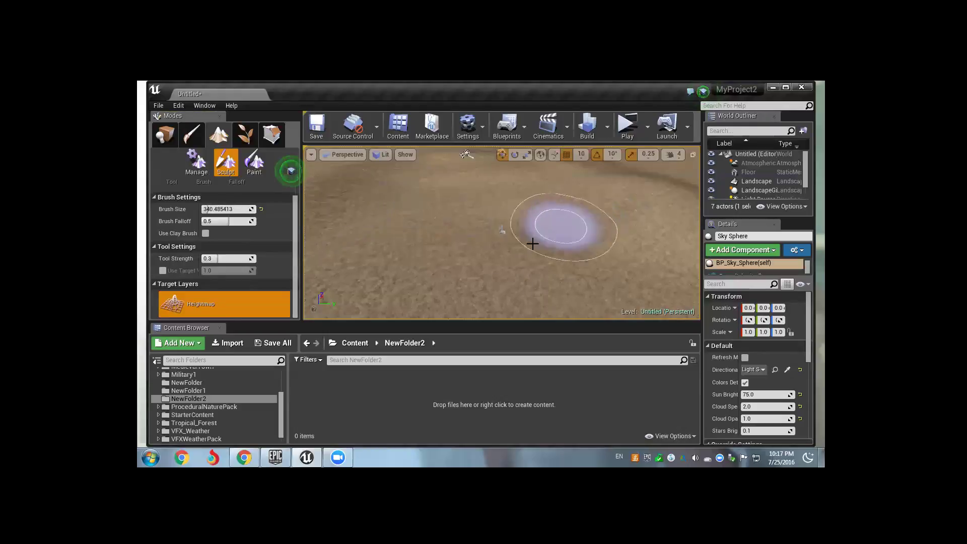
{"action": "left_click_drag", "start_coordinate": [532, 244], "coordinate": [492, 262]}
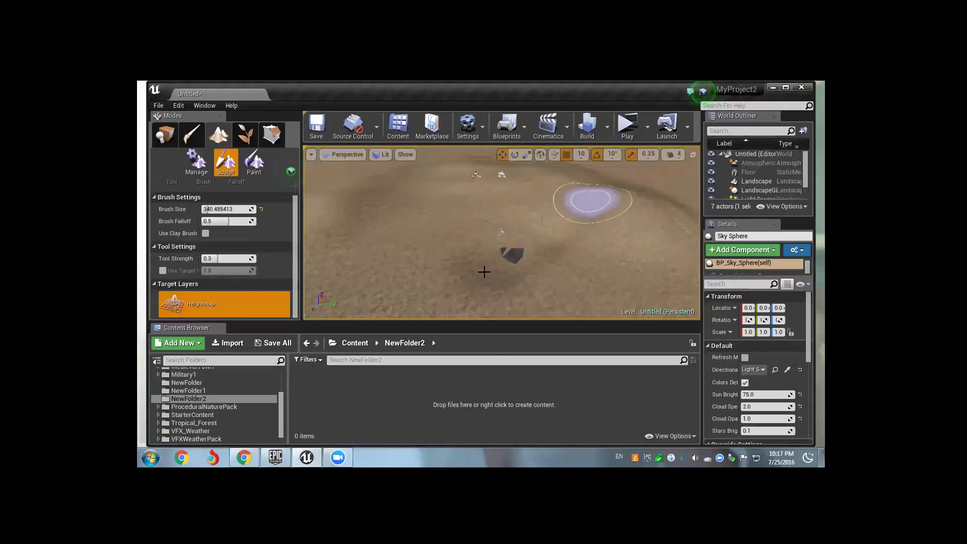
{"action": "left_click_drag", "start_coordinate": [446, 296], "coordinate": [606, 194]}
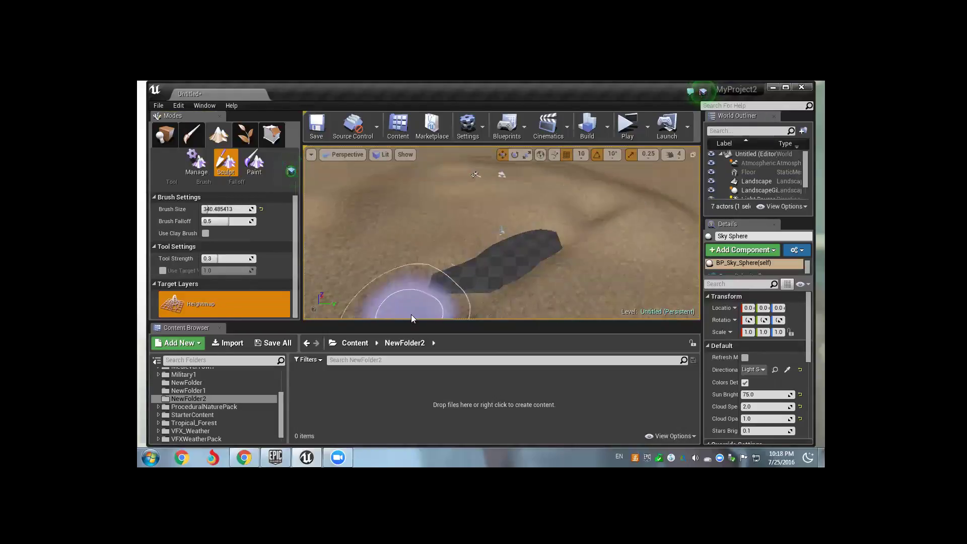
Step: Return to Place mode and delete the Floor actor, leaving six actors
{"action": "key", "text": "shift+1"}
{"action": "left_click", "coordinate": [752, 175]}
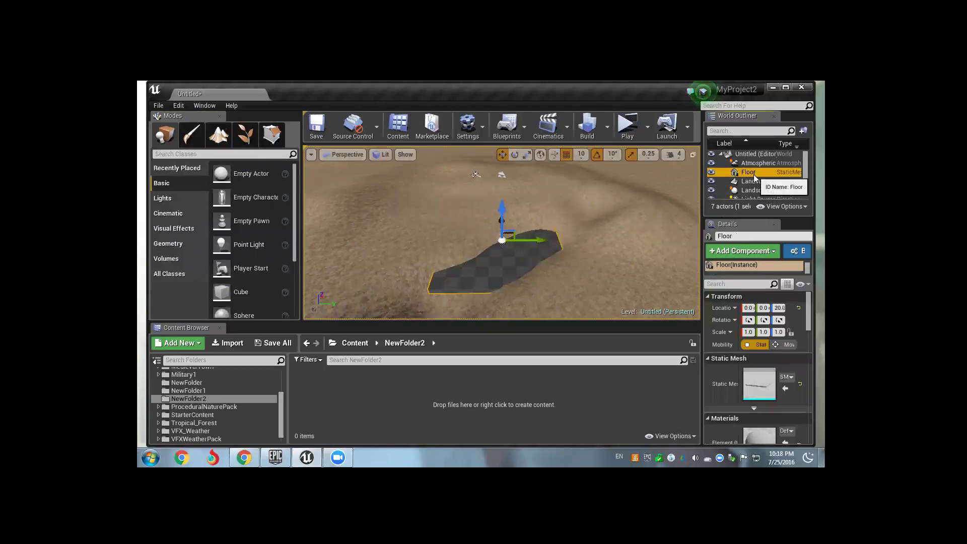
{"action": "key", "text": "Delete"}
{"action": "mouse_move", "coordinate": [549, 228]}
{"action": "left_mouse_down"}
{"action": "mouse_move", "coordinate": [545, 242]}
{"action": "mouse_move", "coordinate": [501, 256]}
{"action": "left_mouse_up"}
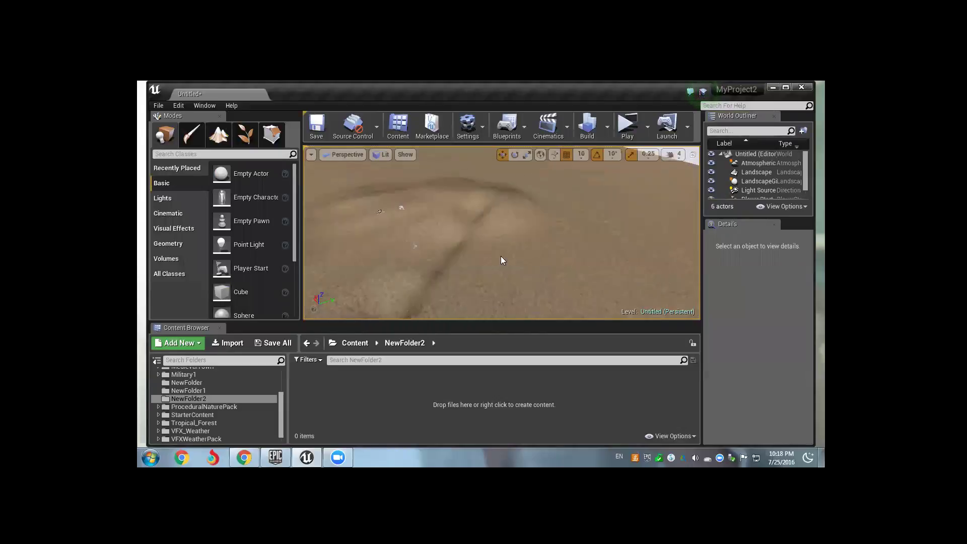
{"action": "key", "text": "super"}
Step: Select Landscape, show the ProceduralNaturePack folder's 9 items, and dismiss the low disk space notice
{"action": "left_click", "coordinate": [435, 239]}
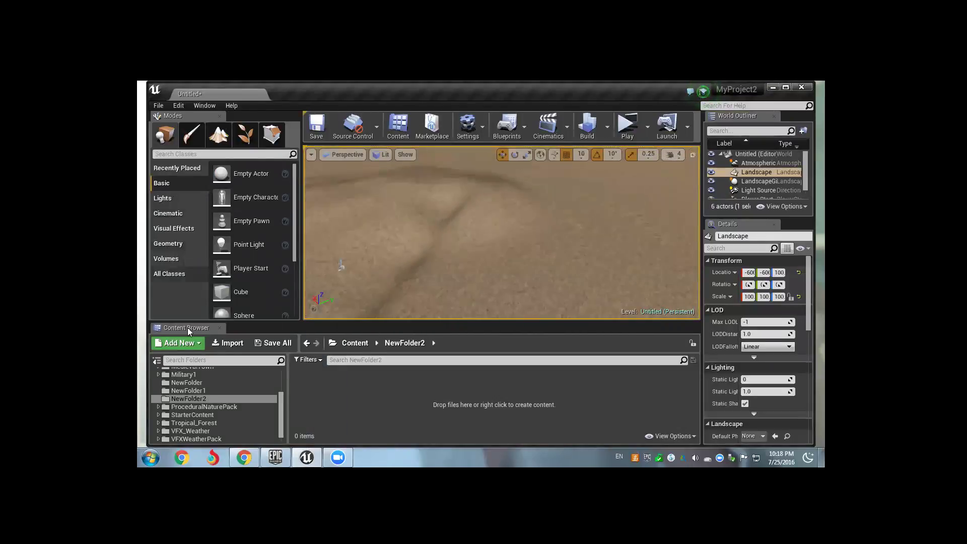
{"action": "left_click_drag", "start_coordinate": [298, 323], "coordinate": [326, 240]}
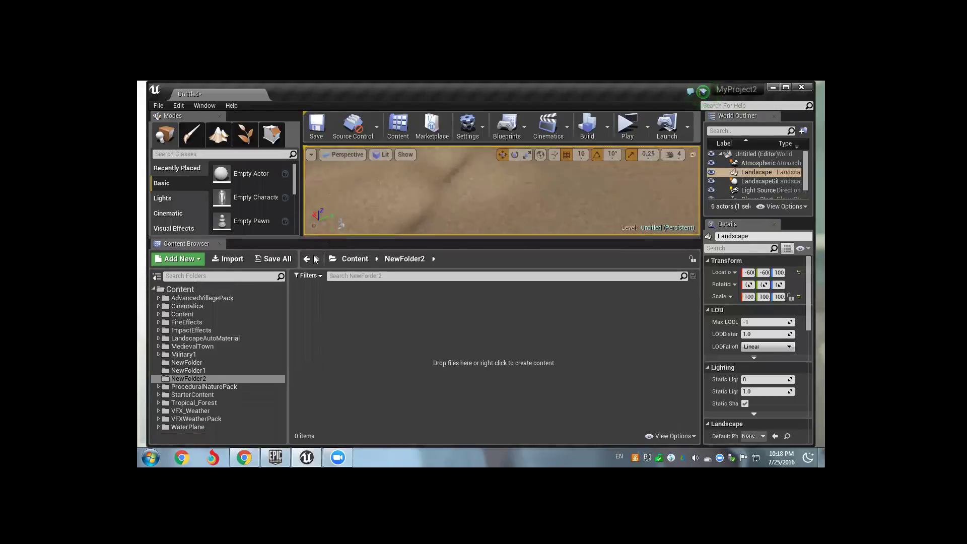
{"action": "left_click", "coordinate": [193, 388]}
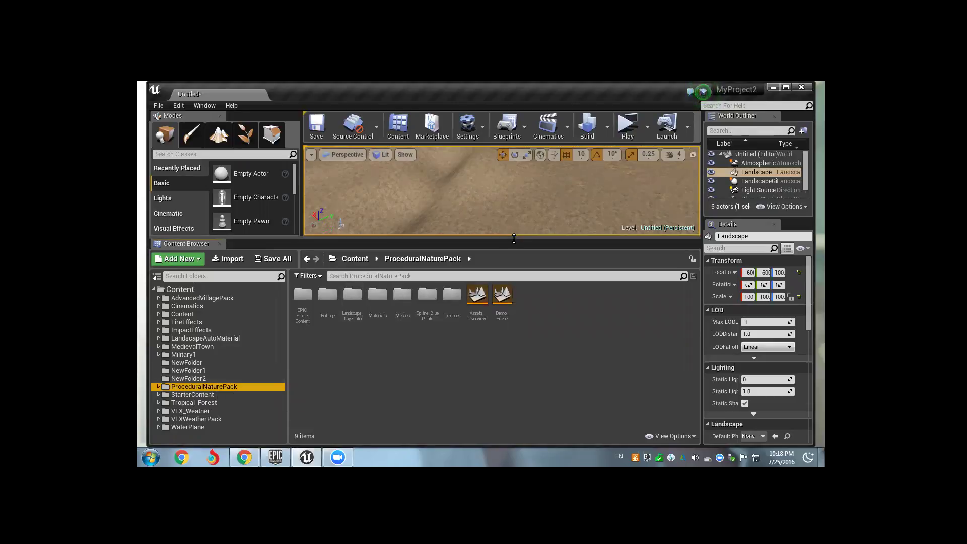
{"action": "left_click_drag", "start_coordinate": [514, 240], "coordinate": [514, 278]}
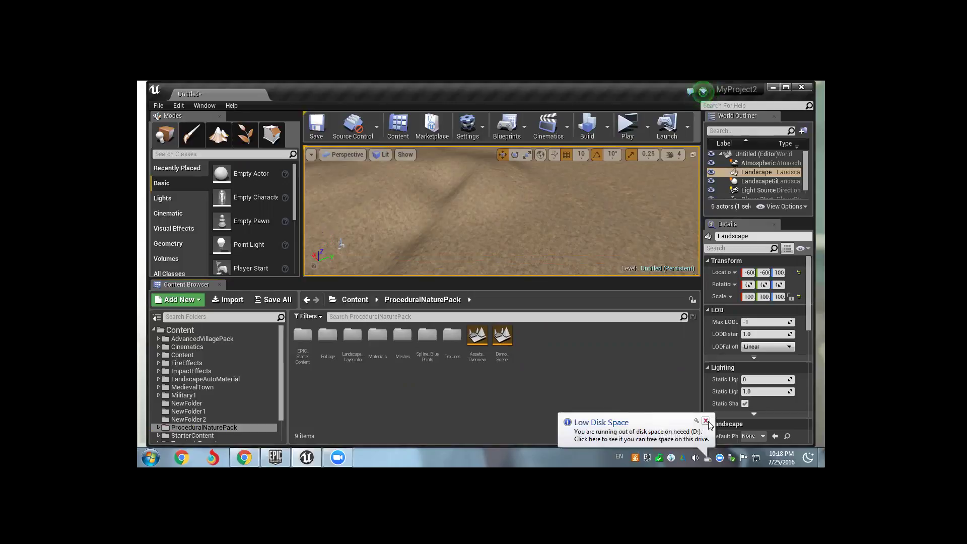
{"action": "left_click", "coordinate": [706, 421]}
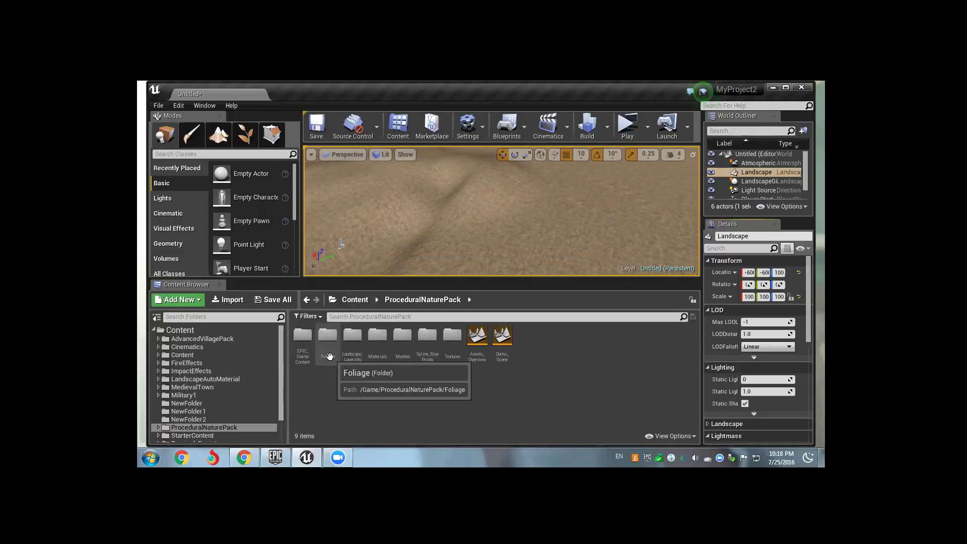
Step: Change the lighting build quality from Preview to Production
{"action": "left_click", "coordinate": [604, 136]}
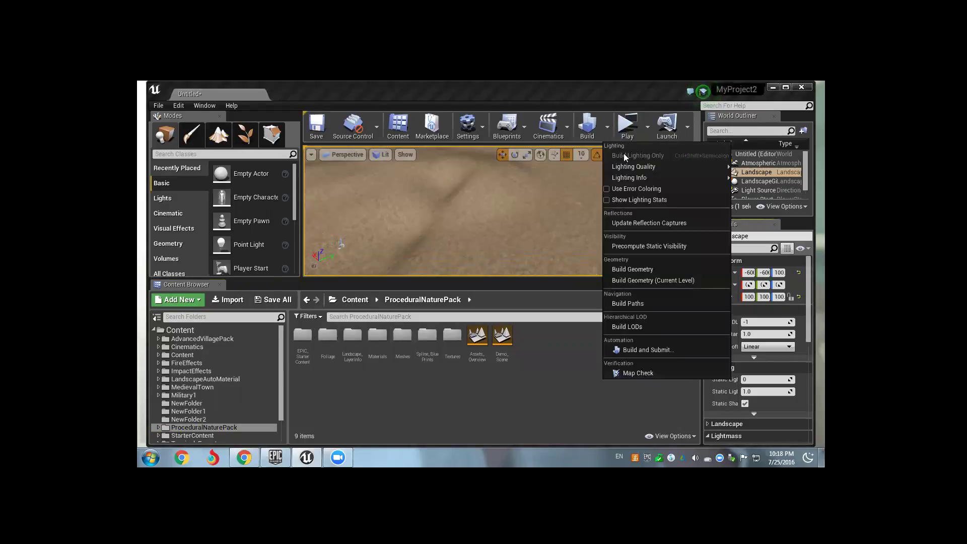
{"action": "mouse_move", "coordinate": [648, 167]}
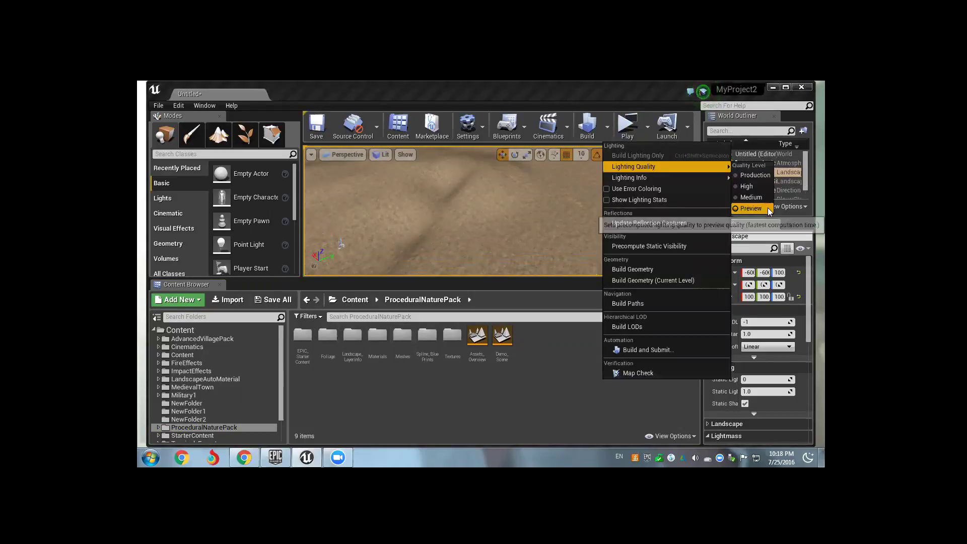
{"action": "left_click", "coordinate": [750, 177]}
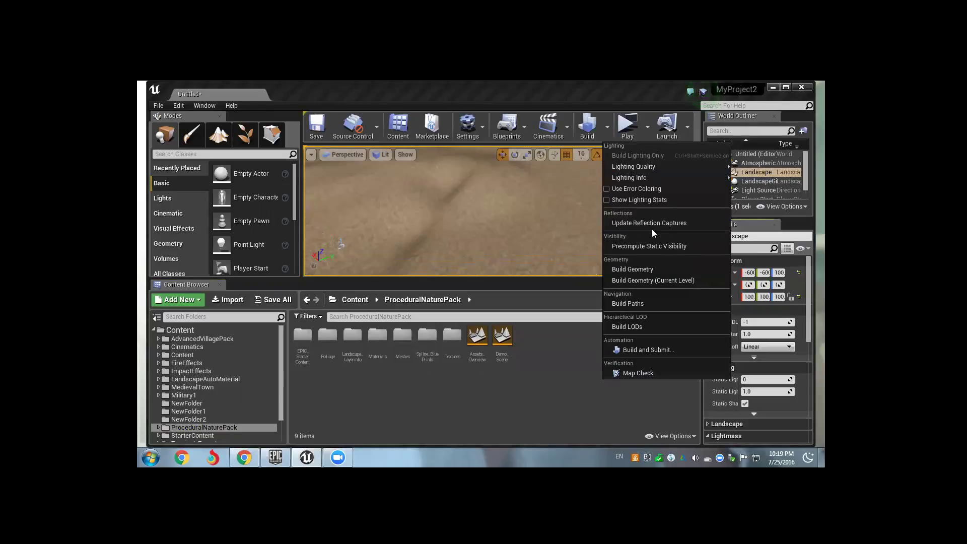
{"action": "left_click", "coordinate": [547, 386]}
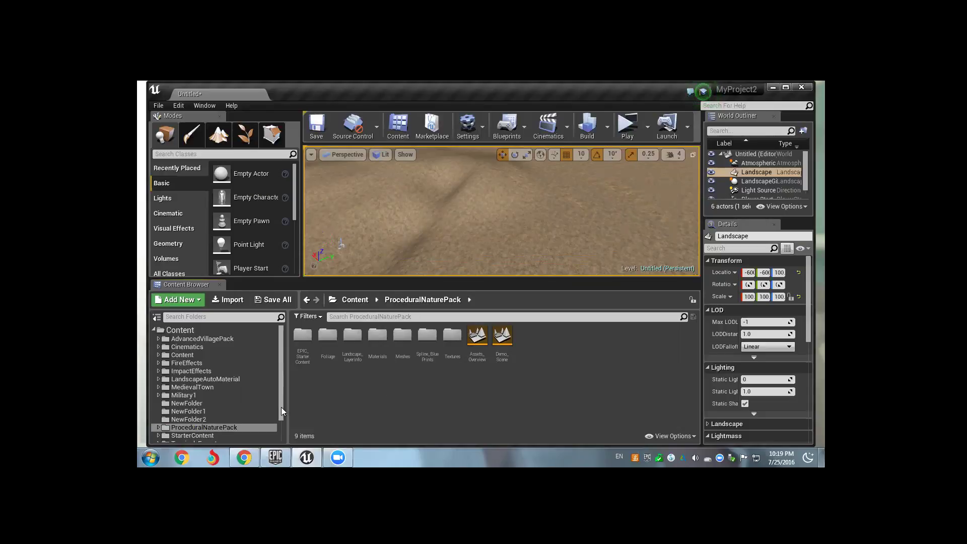
Step: Browse into ProceduralNaturePack > Spline_BluePrints in the Content Browser
{"action": "left_click_drag", "start_coordinate": [280, 376], "coordinate": [282, 387]}
{"action": "left_click", "coordinate": [220, 401]}
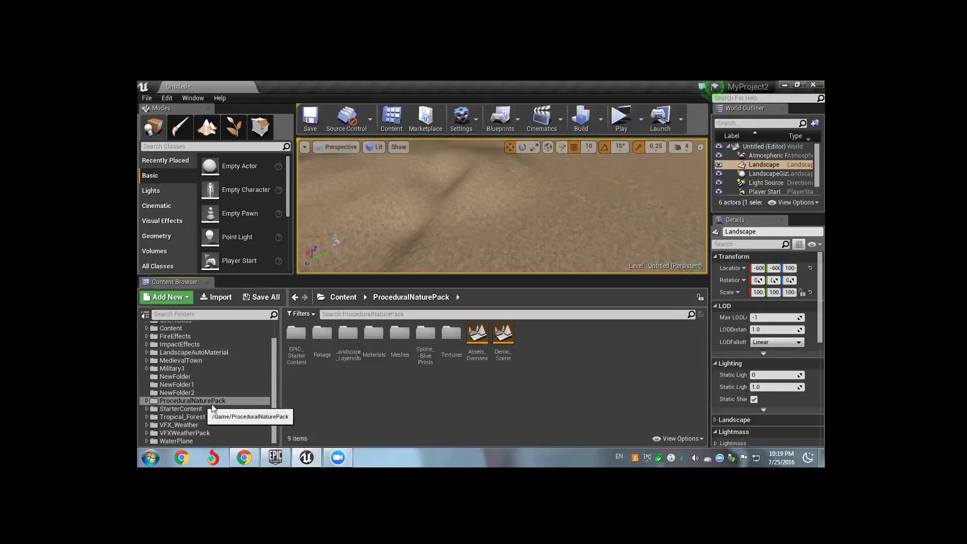
{"action": "left_click", "coordinate": [426, 339]}
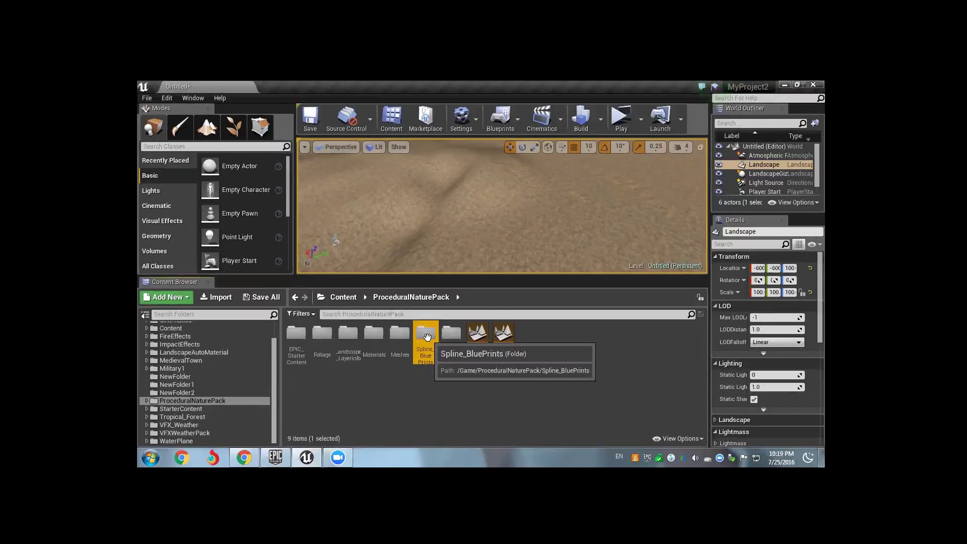
{"action": "key", "text": "Return"}
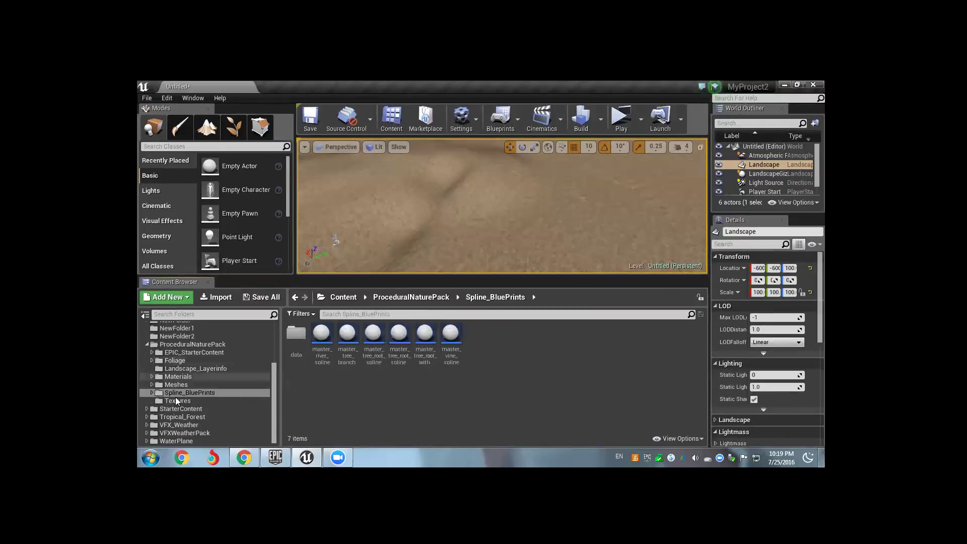
{"action": "left_click", "coordinate": [190, 346]}
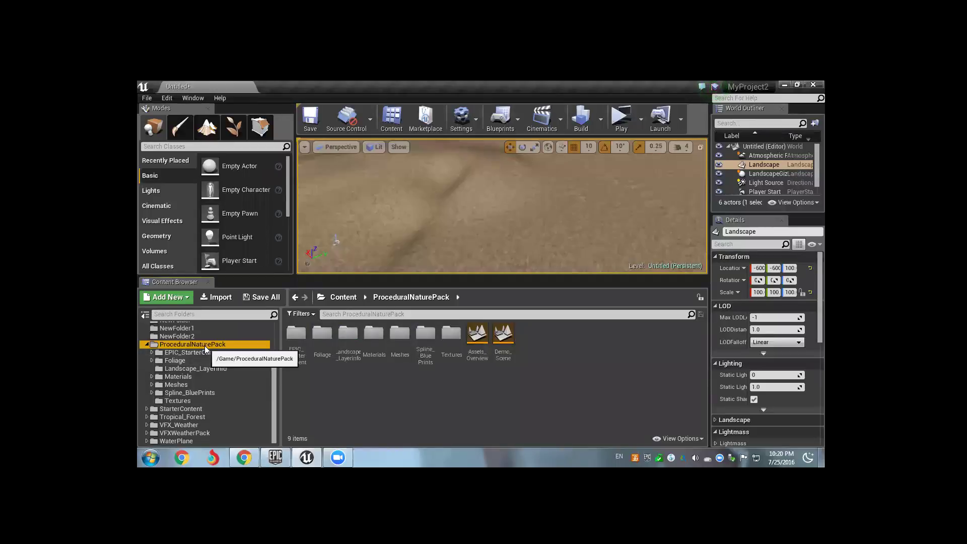
{"action": "left_click", "coordinate": [418, 343]}
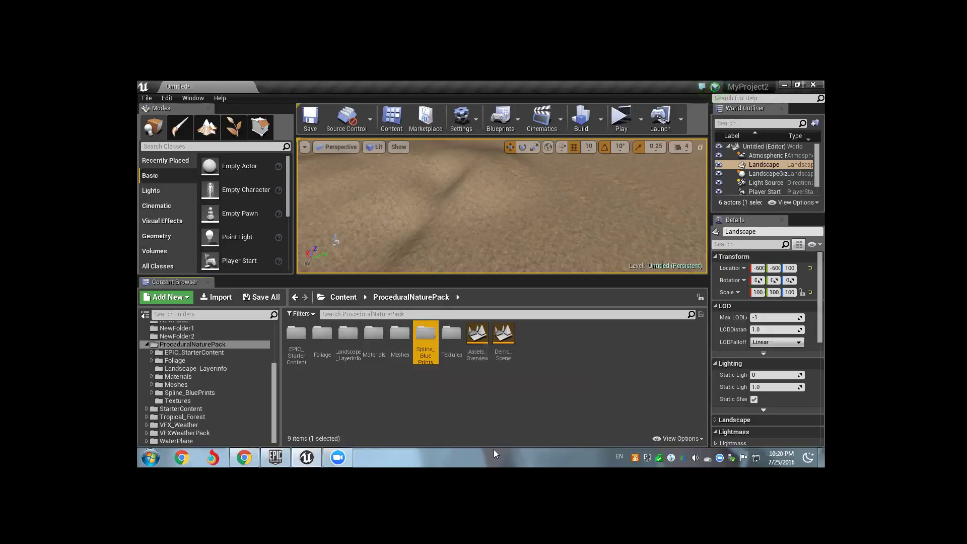
{"action": "key", "text": "Return"}
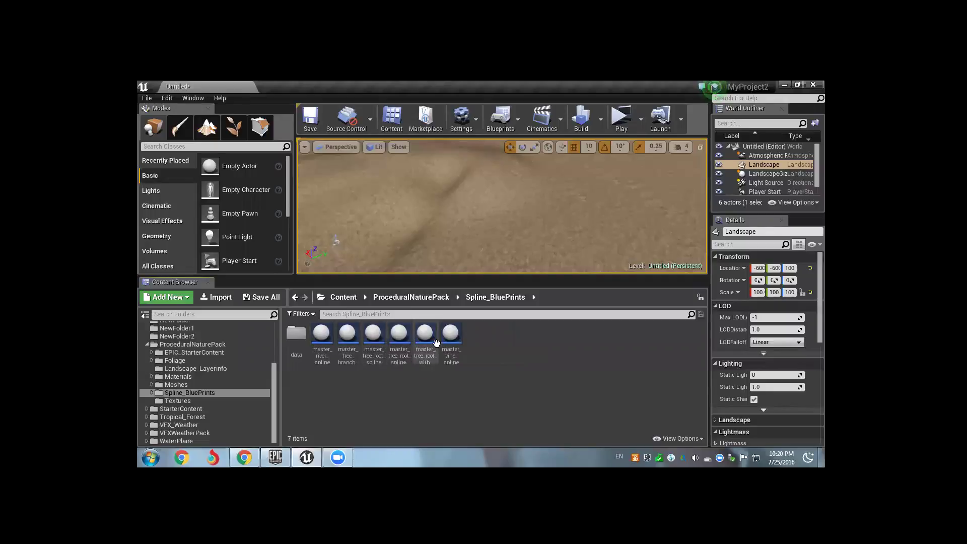
Step: Place a master_river_spline actor onto the landscape and frame it
{"action": "left_click", "coordinate": [344, 359]}
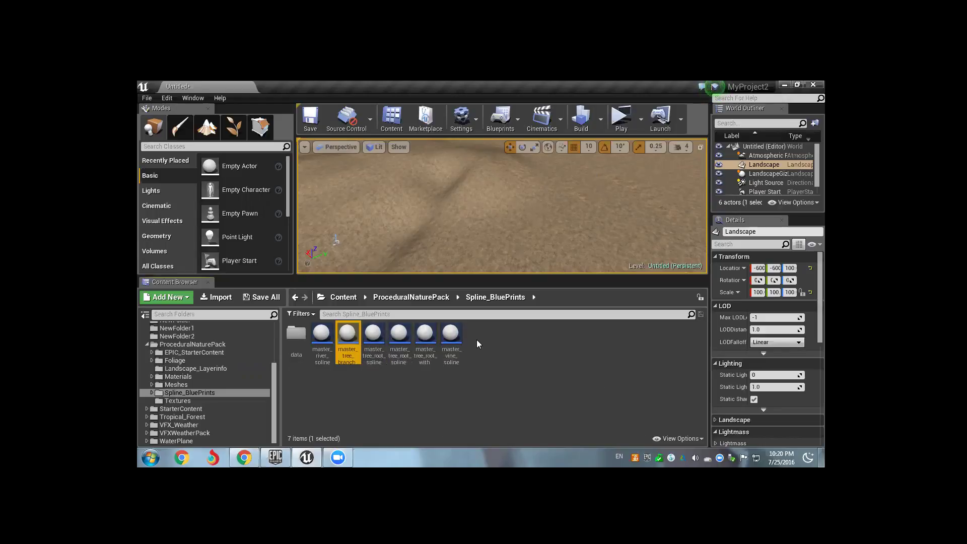
{"action": "left_click", "coordinate": [322, 347]}
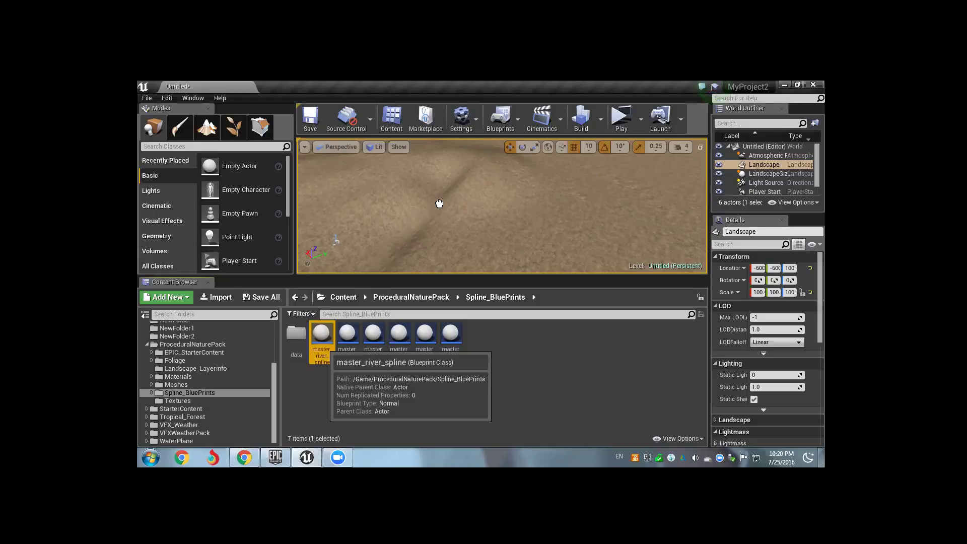
{"action": "left_click_drag", "start_coordinate": [322, 347], "coordinate": [439, 204]}
{"action": "right_click_drag", "start_coordinate": [490, 206], "coordinate": [499, 206]}
{"action": "type", "text": "f"}
{"action": "mouse_move", "coordinate": [447, 218]}
{"action": "right_mouse_down"}
{"action": "mouse_move", "coordinate": [416, 233]}
{"action": "mouse_move", "coordinate": [423, 239]}
{"action": "right_mouse_up"}
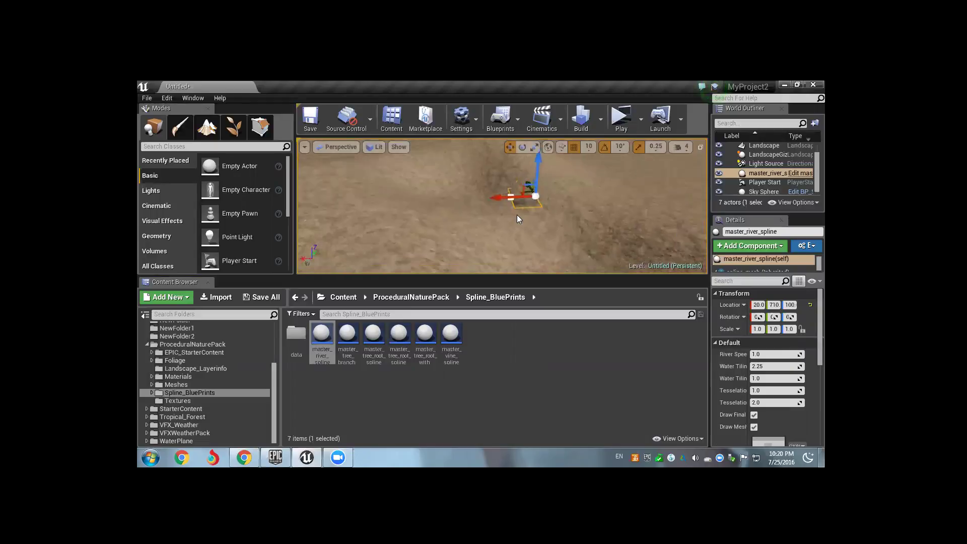
Step: Extend the river spline from its end point with new points along X
{"action": "scroll", "coordinate": [517, 215], "scroll_direction": "up", "scroll_amount": 5}
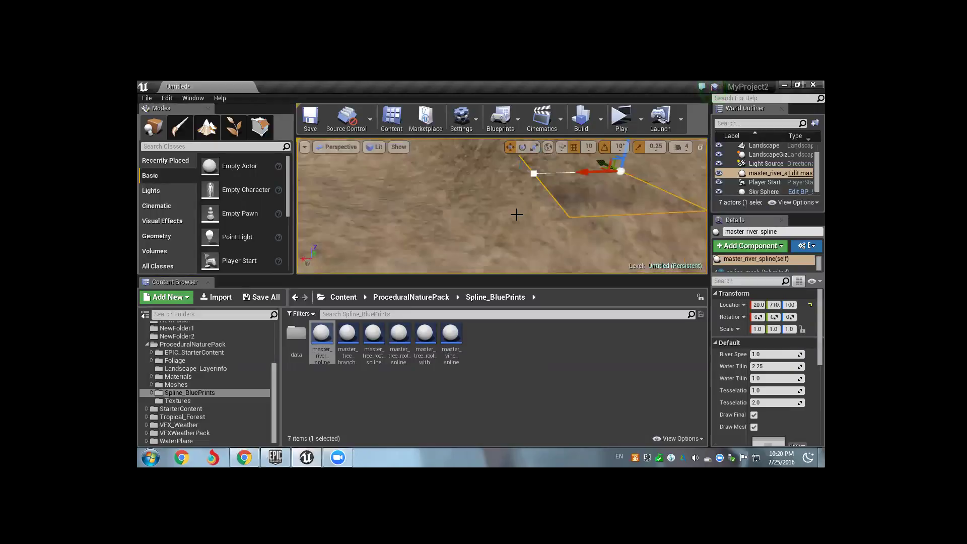
{"action": "right_click_drag", "start_coordinate": [517, 214], "coordinate": [517, 214]}
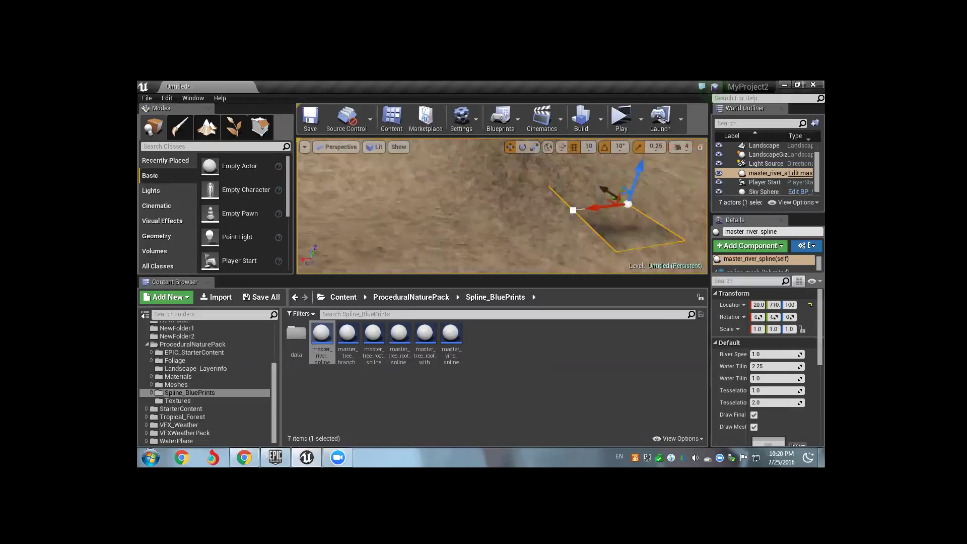
{"action": "right_click_drag", "start_coordinate": [616, 222], "coordinate": [616, 222]}
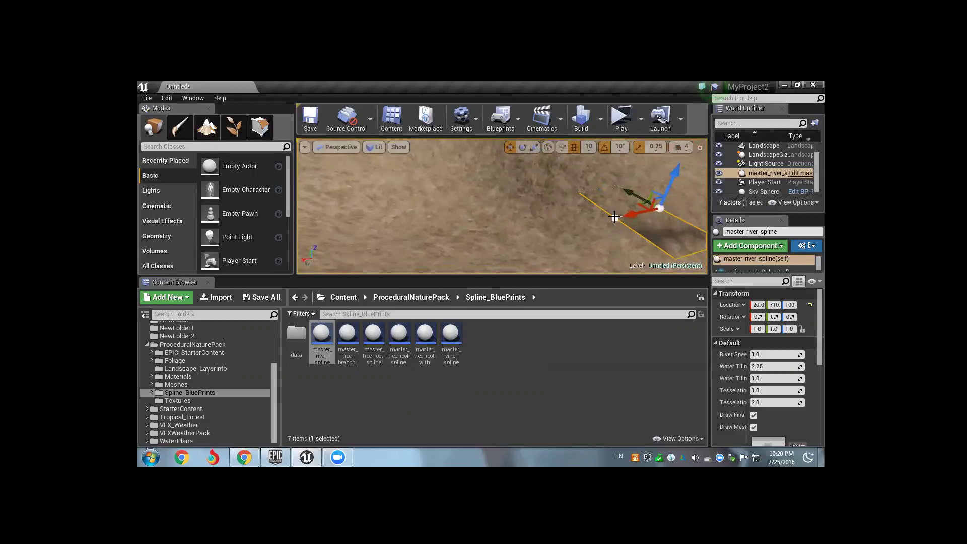
{"action": "left_click", "coordinate": [615, 217]}
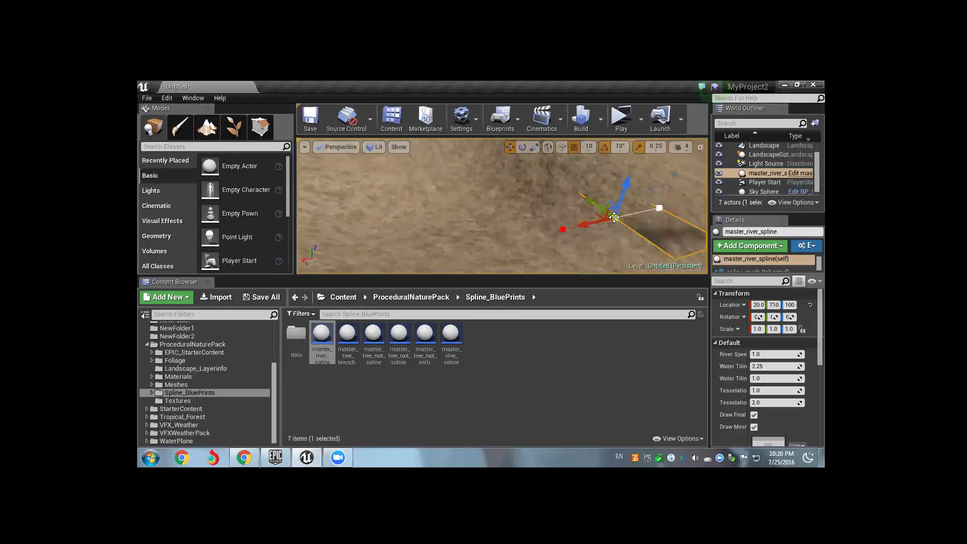
{"action": "left_click_drag", "start_coordinate": [592, 224], "coordinate": [478, 252], "text": "alt"}
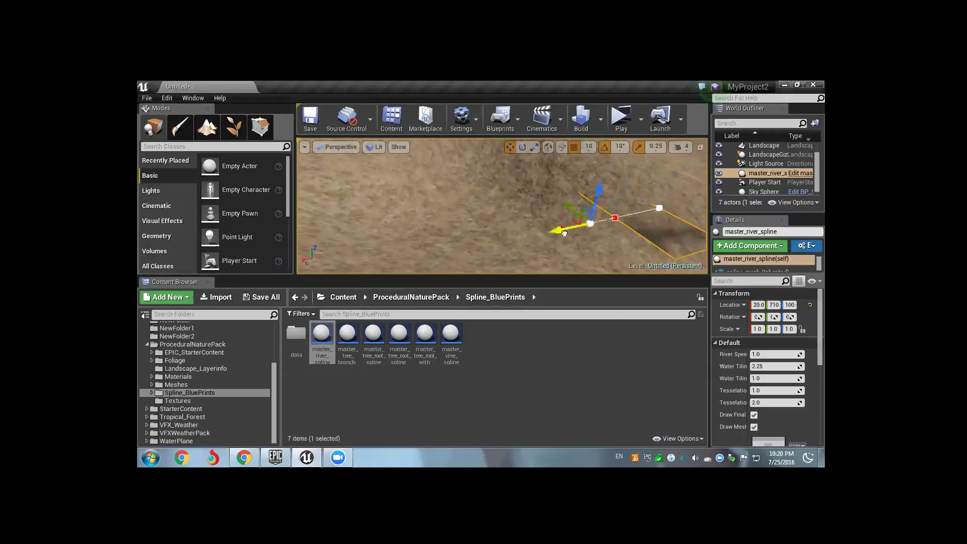
{"action": "right_click_drag", "start_coordinate": [478, 252], "coordinate": [477, 252]}
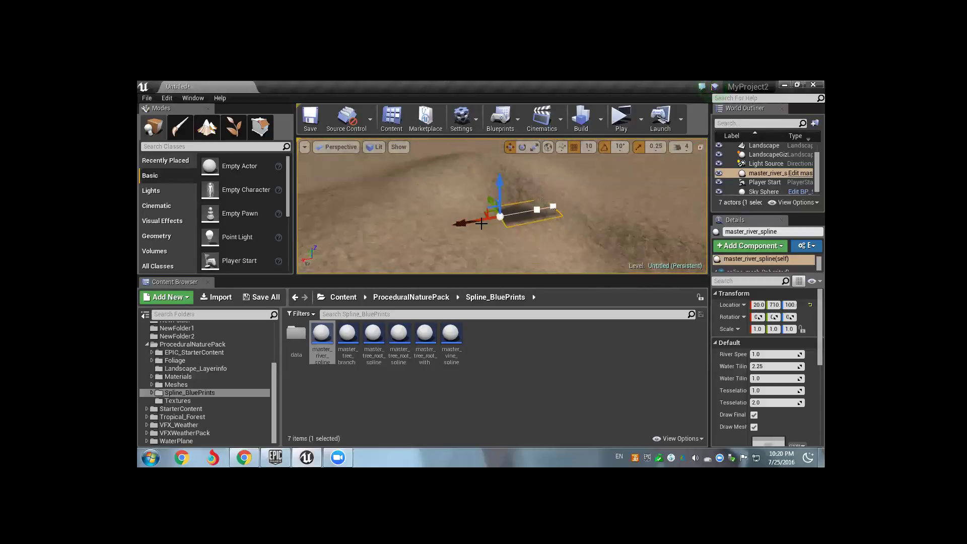
{"action": "left_click_drag", "start_coordinate": [484, 219], "coordinate": [388, 233], "text": "alt"}
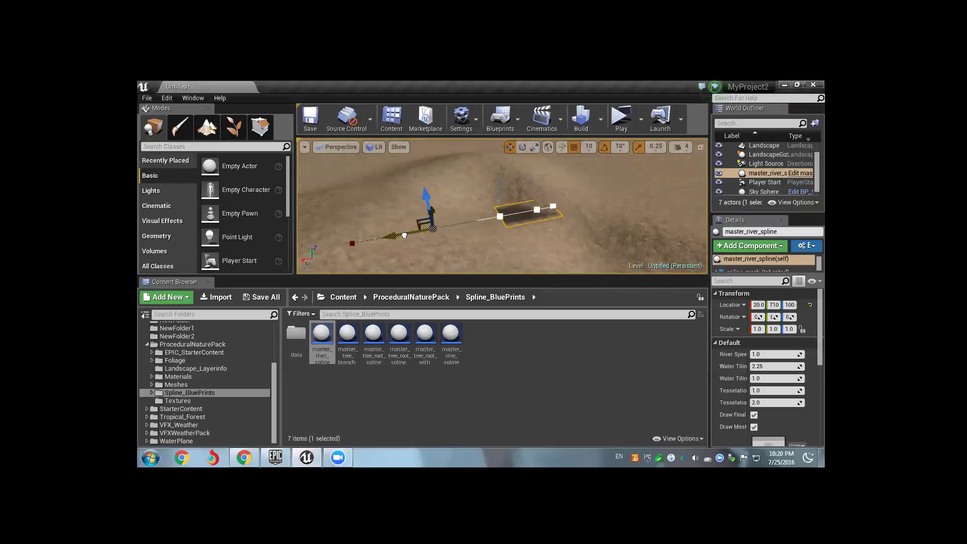
Step: Lower a river spline point to bend the river's path
{"action": "left_click", "coordinate": [500, 215]}
{"action": "left_click_drag", "start_coordinate": [501, 217], "coordinate": [503, 221]}
{"action": "scroll", "coordinate": [505, 211], "scroll_direction": "down", "scroll_amount": 5}
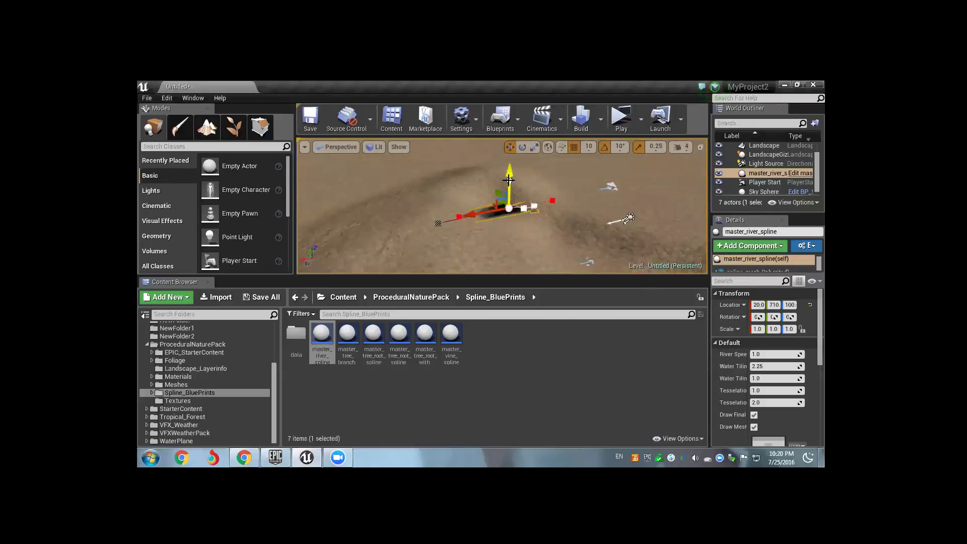
{"action": "left_click", "coordinate": [508, 202]}
{"action": "scroll", "coordinate": [506, 211], "scroll_direction": "up", "scroll_amount": 2}
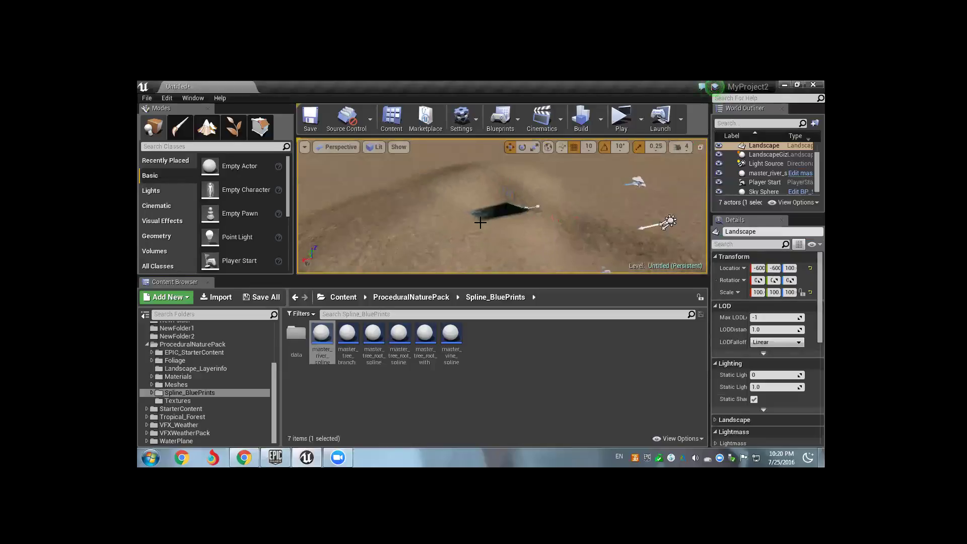
{"action": "left_click", "coordinate": [484, 220]}
{"action": "right_click_drag", "start_coordinate": [483, 220], "coordinate": [601, 204]}
Step: Drag a spline point and its tangent down-right to reshape the river's course
{"action": "left_click", "coordinate": [602, 208]}
{"action": "left_click_drag", "start_coordinate": [613, 217], "coordinate": [633, 244]}
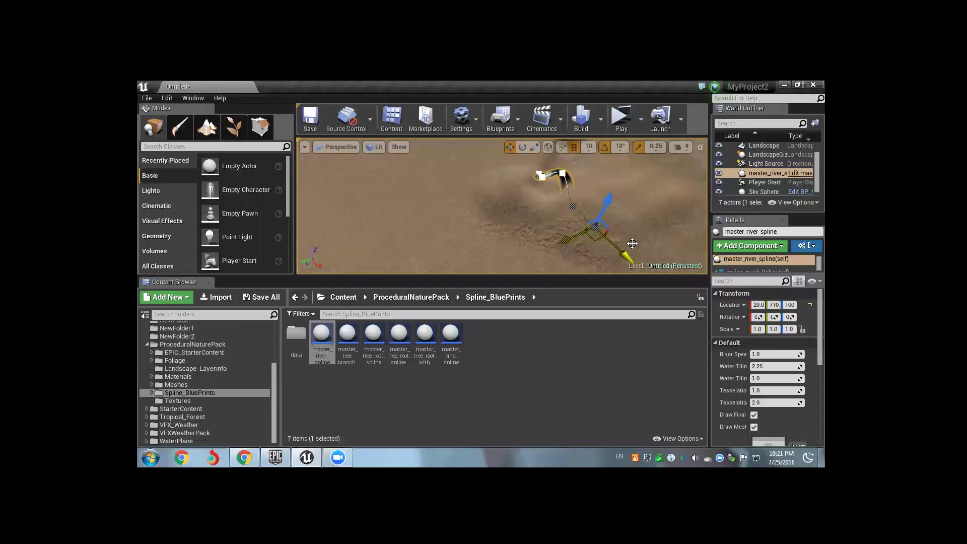
{"action": "right_click_drag", "start_coordinate": [633, 243], "coordinate": [603, 244]}
{"action": "left_click_drag", "start_coordinate": [602, 244], "coordinate": [618, 268]}
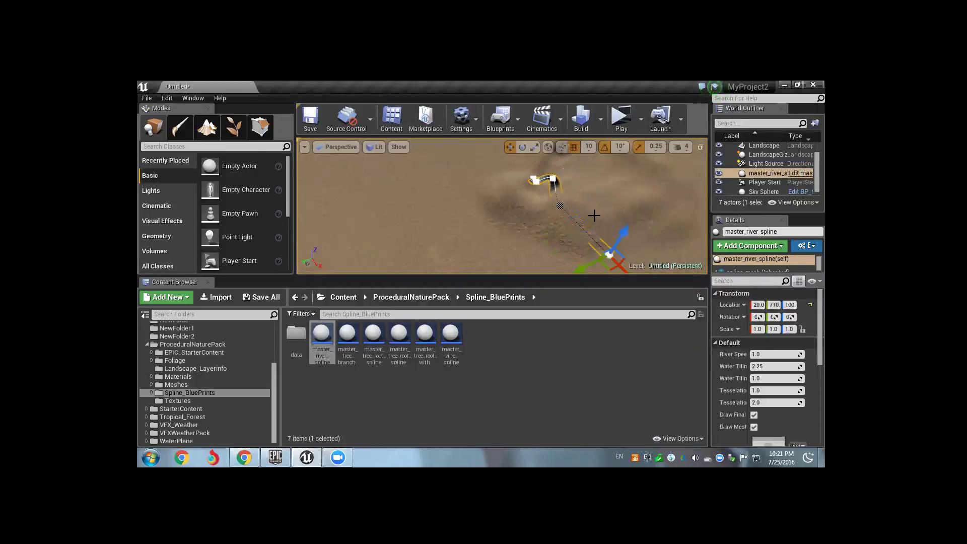
{"action": "right_click_drag", "start_coordinate": [553, 221], "coordinate": [538, 216]}
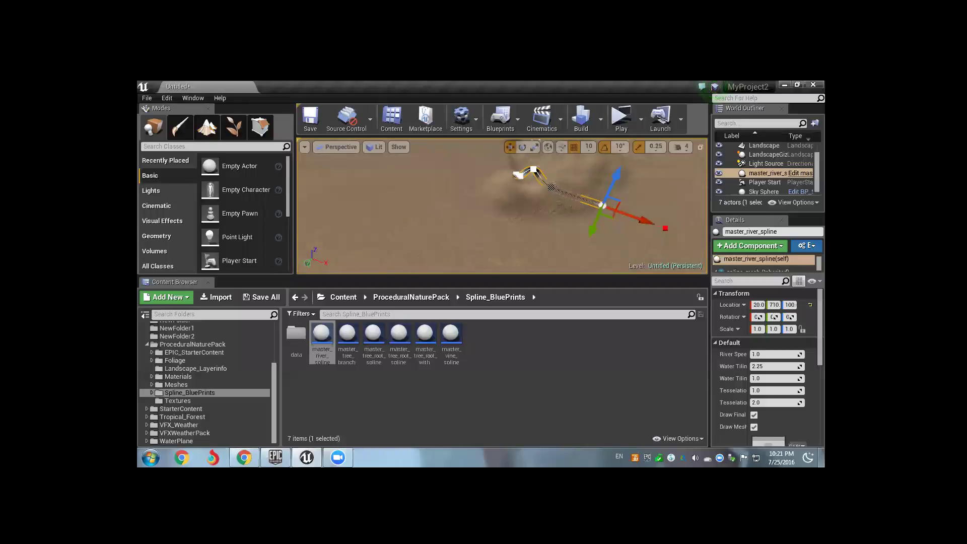
{"action": "scroll", "coordinate": [537, 212], "scroll_direction": "up", "scroll_amount": 2}
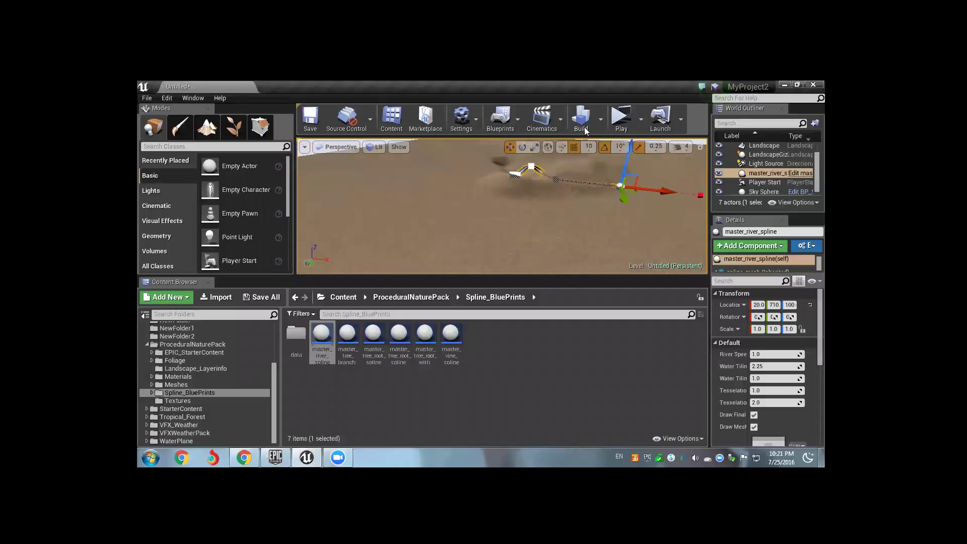
{"action": "mouse_move", "coordinate": [537, 212]}
{"action": "right_mouse_down"}
{"action": "mouse_move", "coordinate": [524, 211]}
{"action": "mouse_move", "coordinate": [546, 180]}
{"action": "right_mouse_up"}
Step: Stretch the river spline's end point further across the landscape along X
{"action": "left_click", "coordinate": [546, 180]}
{"action": "left_click", "coordinate": [571, 182]}
{"action": "left_click", "coordinate": [574, 183]}
{"action": "left_click", "coordinate": [589, 194]}
{"action": "left_click", "coordinate": [640, 223]}
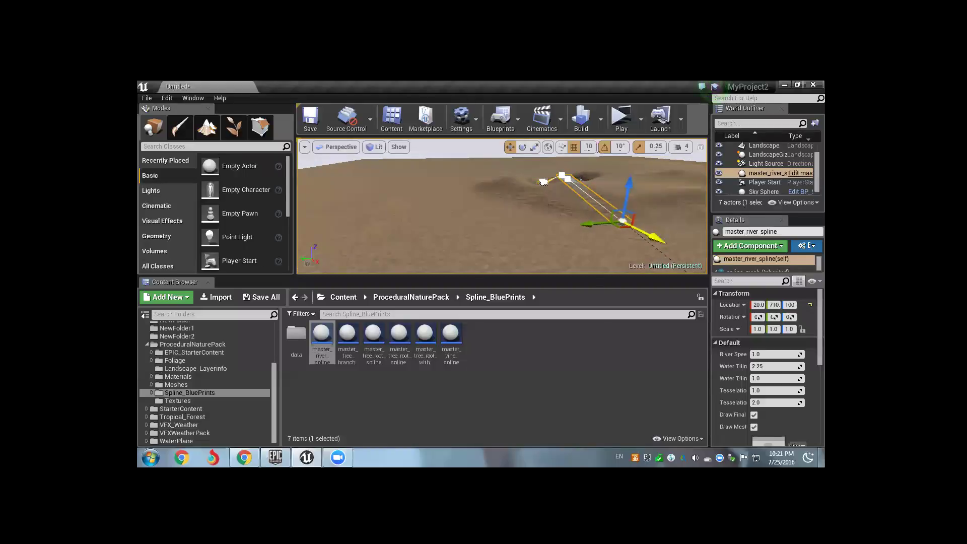
{"action": "mouse_move", "coordinate": [642, 235]}
{"action": "left_mouse_down"}
{"action": "mouse_move", "coordinate": [670, 251]}
{"action": "mouse_move", "coordinate": [626, 225]}
{"action": "mouse_move", "coordinate": [618, 239]}
{"action": "mouse_move", "coordinate": [635, 239]}
{"action": "left_mouse_up"}
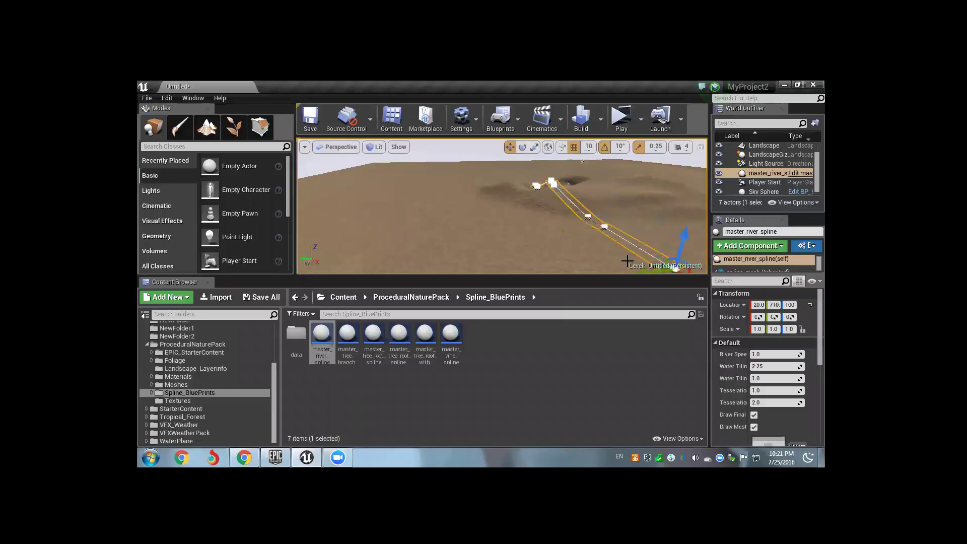
{"action": "scroll", "coordinate": [627, 261], "scroll_direction": "down", "scroll_amount": 2}
{"action": "scroll", "coordinate": [627, 260], "scroll_direction": "down", "scroll_amount": 2}
Step: Widen the Details panel and set River Speed Minimum to 2.970125
{"action": "left_click", "coordinate": [570, 220]}
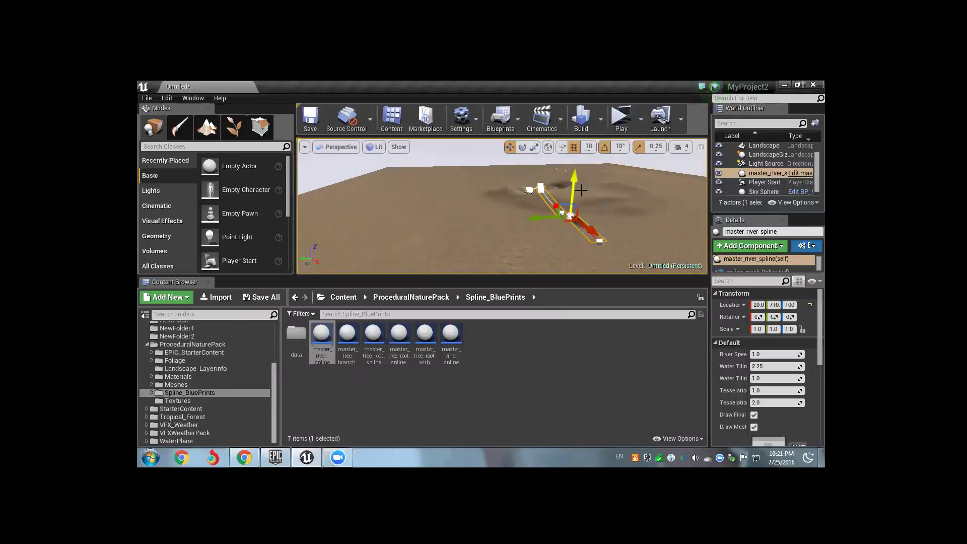
{"action": "scroll", "coordinate": [756, 353], "scroll_direction": "down", "scroll_amount": 2}
{"action": "scroll", "coordinate": [754, 361], "scroll_direction": "down", "scroll_amount": 2}
{"action": "scroll", "coordinate": [755, 360], "scroll_direction": "down", "scroll_amount": 1}
{"action": "scroll", "coordinate": [755, 360], "scroll_direction": "down", "scroll_amount": 1}
{"action": "scroll", "coordinate": [754, 358], "scroll_direction": "down", "scroll_amount": 1}
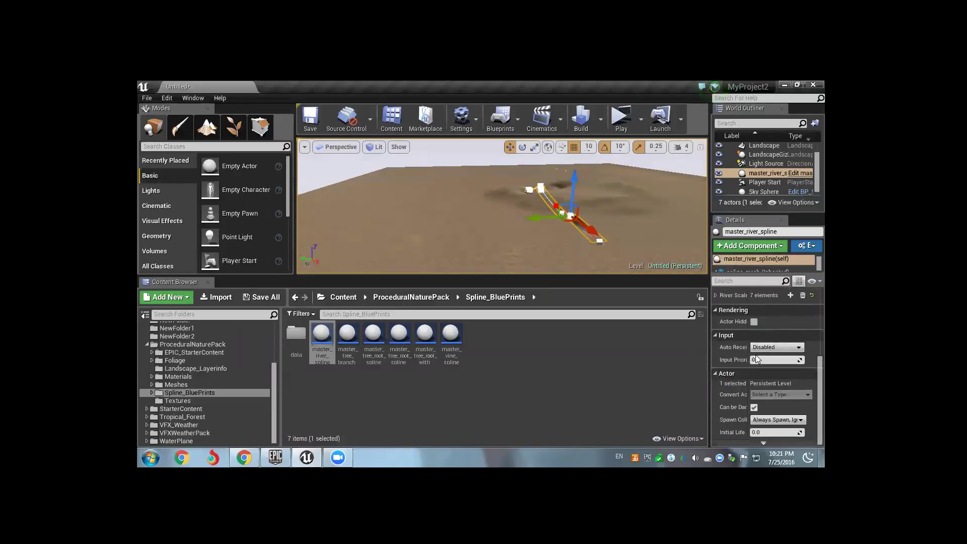
{"action": "scroll", "coordinate": [755, 358], "scroll_direction": "up", "scroll_amount": 1}
{"action": "scroll", "coordinate": [756, 353], "scroll_direction": "up", "scroll_amount": 2}
{"action": "scroll", "coordinate": [757, 347], "scroll_direction": "up", "scroll_amount": 2}
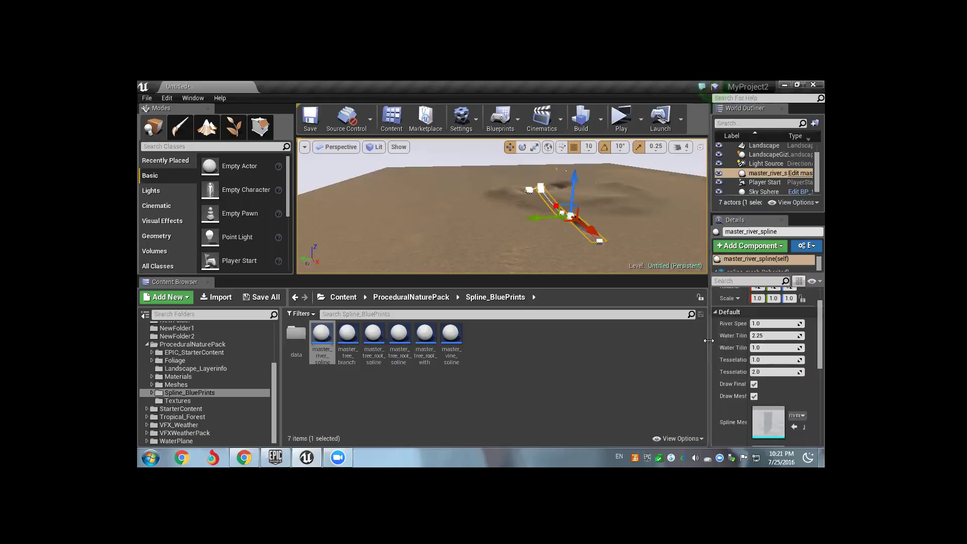
{"action": "left_click_drag", "start_coordinate": [709, 355], "coordinate": [632, 355]}
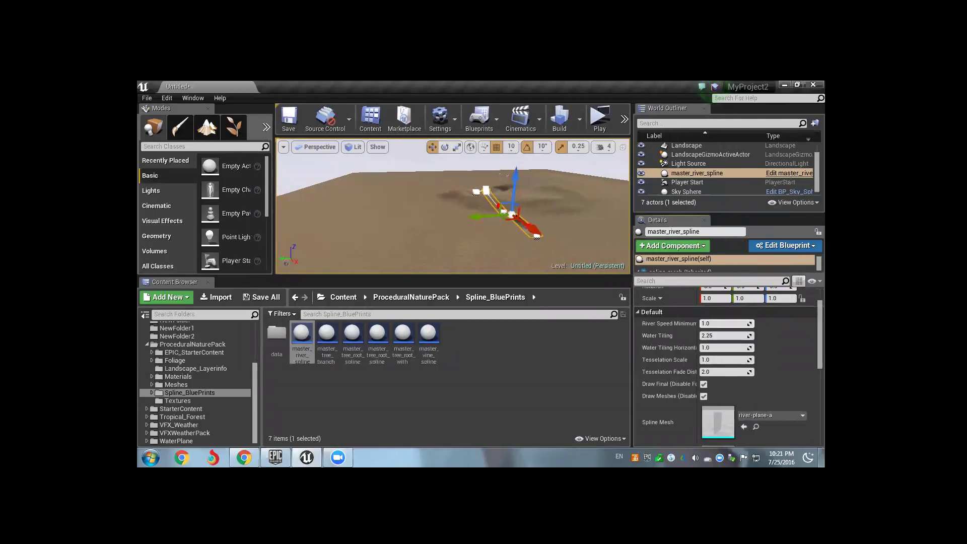
{"action": "left_click_drag", "start_coordinate": [703, 324], "coordinate": [731, 324]}
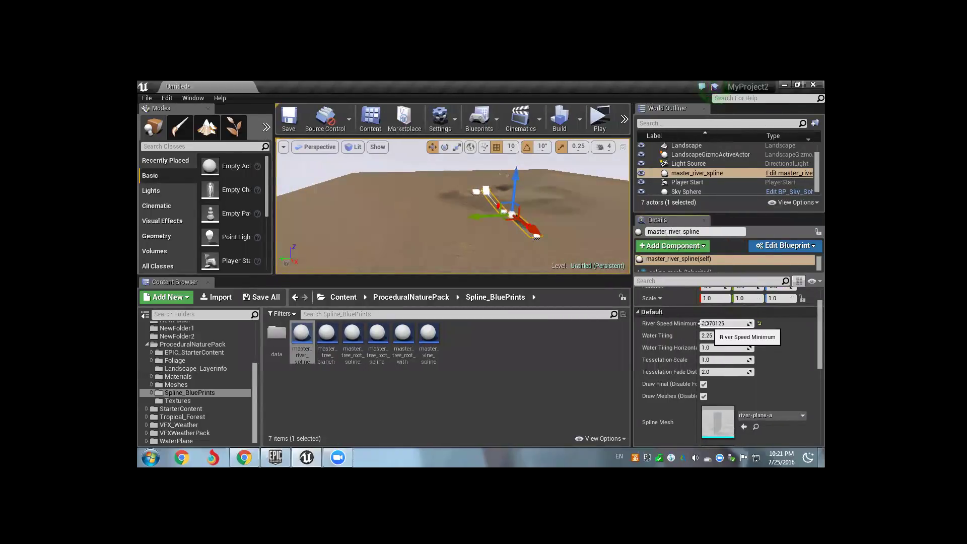
{"action": "scroll", "coordinate": [708, 330], "scroll_direction": "up", "scroll_amount": 1}
Step: Set the river spline's Scale X, Y and Z to 20.0
{"action": "left_click", "coordinate": [709, 329]}
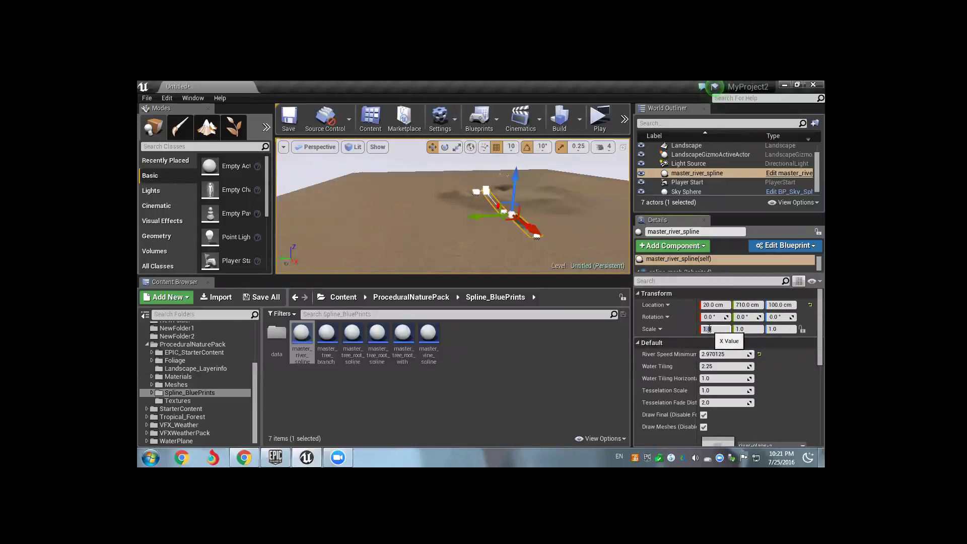
{"action": "type", "text": "20"}
{"action": "key", "text": "Return"}
{"action": "left_click", "coordinate": [743, 329]}
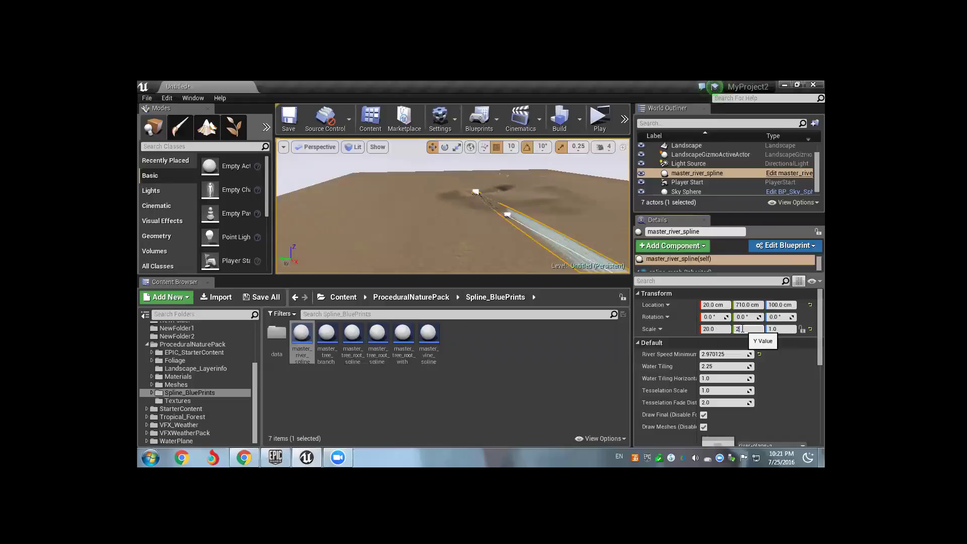
{"action": "type", "text": "0"}
{"action": "key", "text": "Return"}
{"action": "left_click", "coordinate": [773, 329]}
{"action": "key", "text": "Return"}
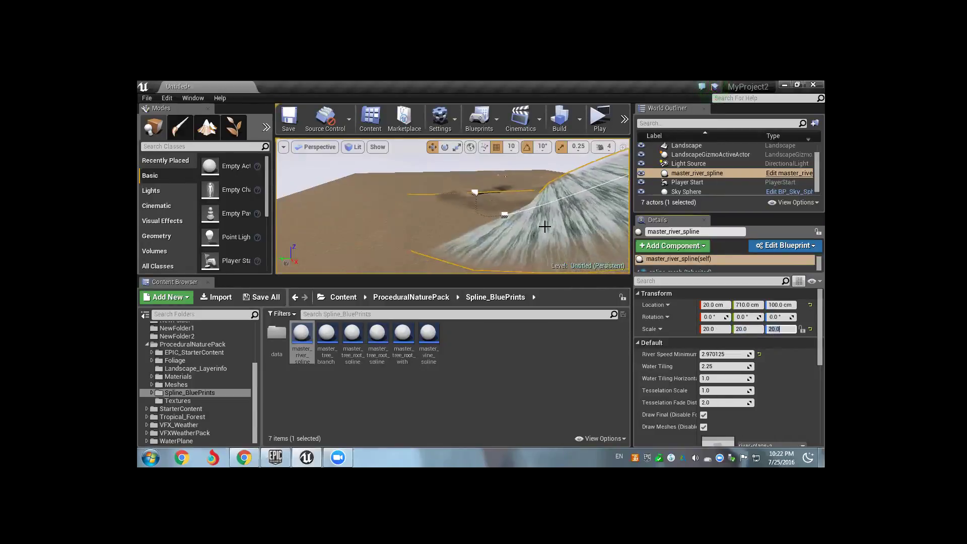
Step: Change the river spline's scale to 2.0 on X, Y and Z
{"action": "scroll", "coordinate": [545, 227], "scroll_direction": "down", "scroll_amount": 2}
{"action": "scroll", "coordinate": [544, 227], "scroll_direction": "down", "scroll_amount": 2}
{"action": "scroll", "coordinate": [545, 227], "scroll_direction": "down", "scroll_amount": 1}
{"action": "scroll", "coordinate": [545, 226], "scroll_direction": "down", "scroll_amount": 1}
{"action": "scroll", "coordinate": [545, 227], "scroll_direction": "down", "scroll_amount": 1}
{"action": "scroll", "coordinate": [545, 227], "scroll_direction": "down", "scroll_amount": 1}
{"action": "scroll", "coordinate": [544, 226], "scroll_direction": "down", "scroll_amount": 1}
{"action": "scroll", "coordinate": [545, 226], "scroll_direction": "down", "scroll_amount": 1}
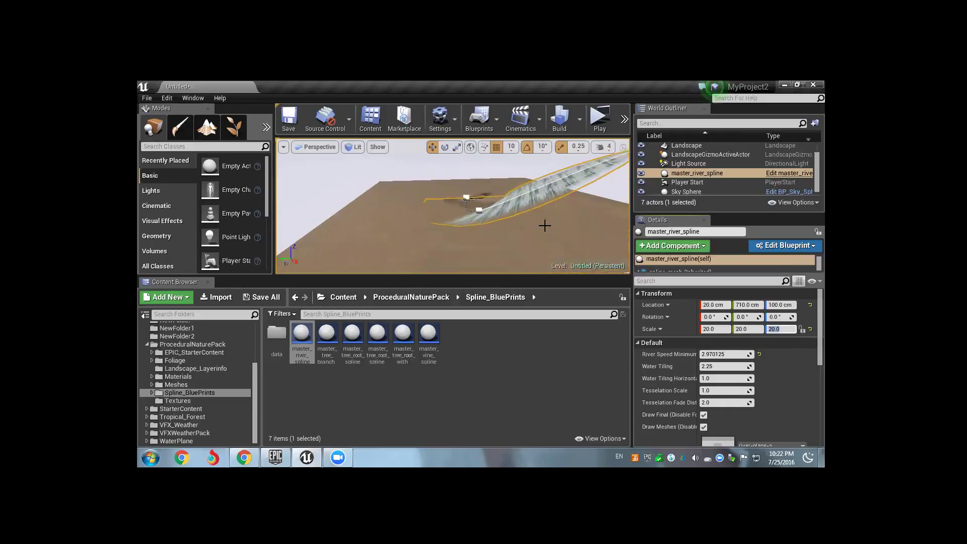
{"action": "scroll", "coordinate": [545, 225], "scroll_direction": "down", "scroll_amount": 2}
{"action": "scroll", "coordinate": [544, 225], "scroll_direction": "down", "scroll_amount": 2}
{"action": "scroll", "coordinate": [545, 225], "scroll_direction": "down", "scroll_amount": 1}
{"action": "left_click", "coordinate": [717, 328]}
{"action": "type", "text": "2"}
{"action": "key", "text": "Return"}
{"action": "type", "text": "2"}
{"action": "key", "text": "Return"}
{"action": "left_click", "coordinate": [768, 329]}
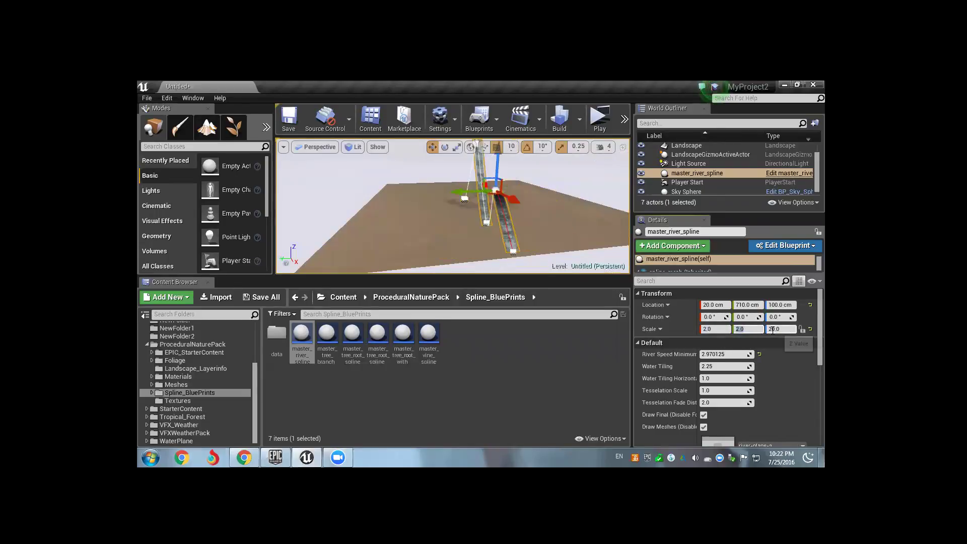
{"action": "type", "text": "2"}
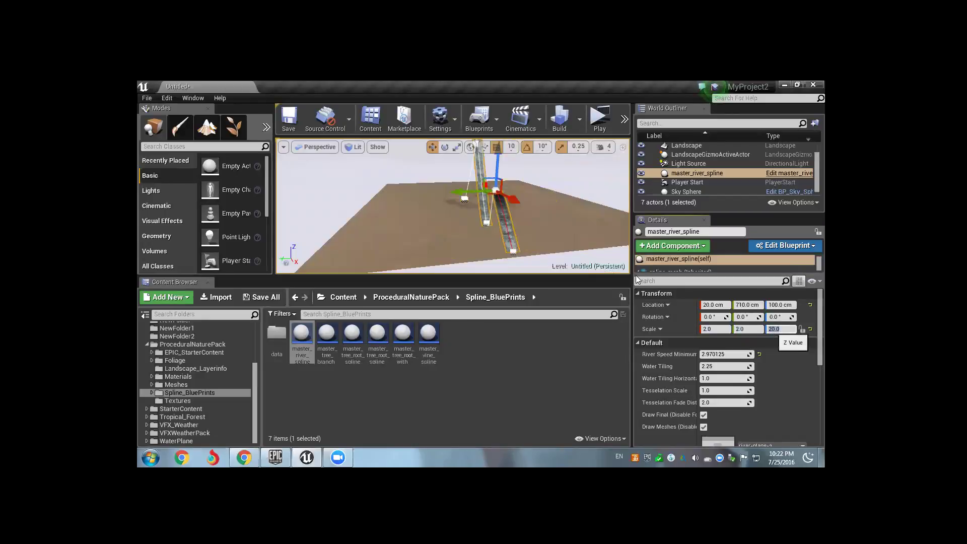
{"action": "key", "text": "Return"}
{"action": "left_click", "coordinate": [696, 173]}
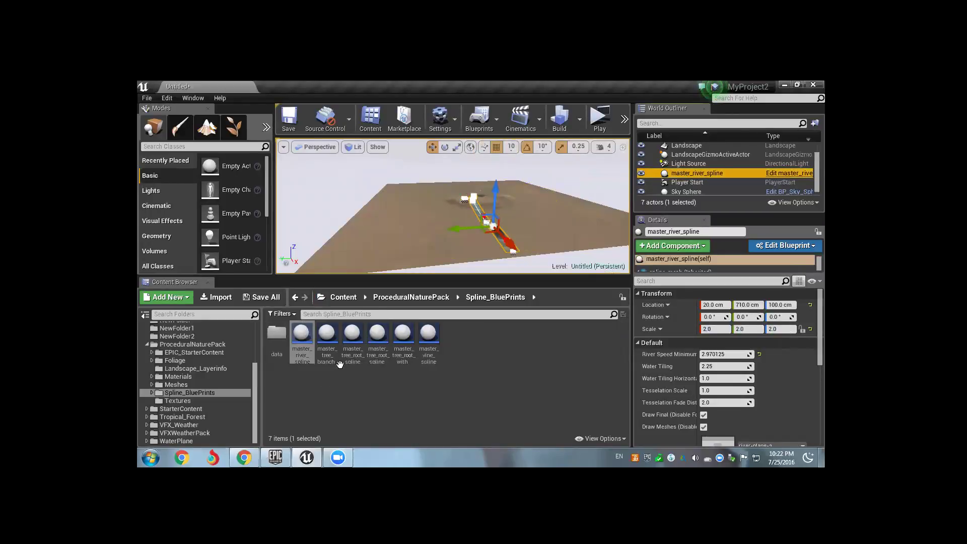
Step: Place a master_tree_branch_spline actor on the landscape near the mound
{"action": "left_click", "coordinate": [327, 343]}
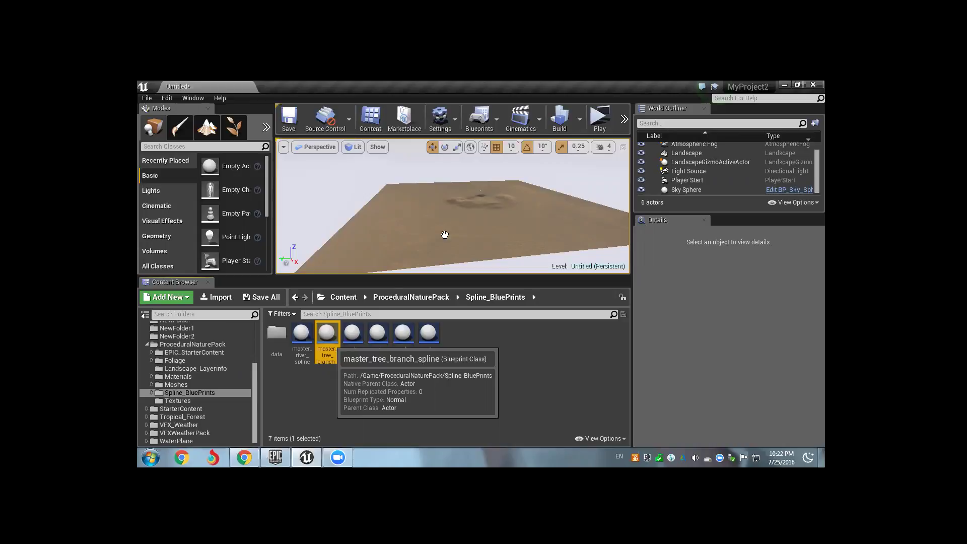
{"action": "left_click_drag", "start_coordinate": [457, 220], "coordinate": [448, 230]}
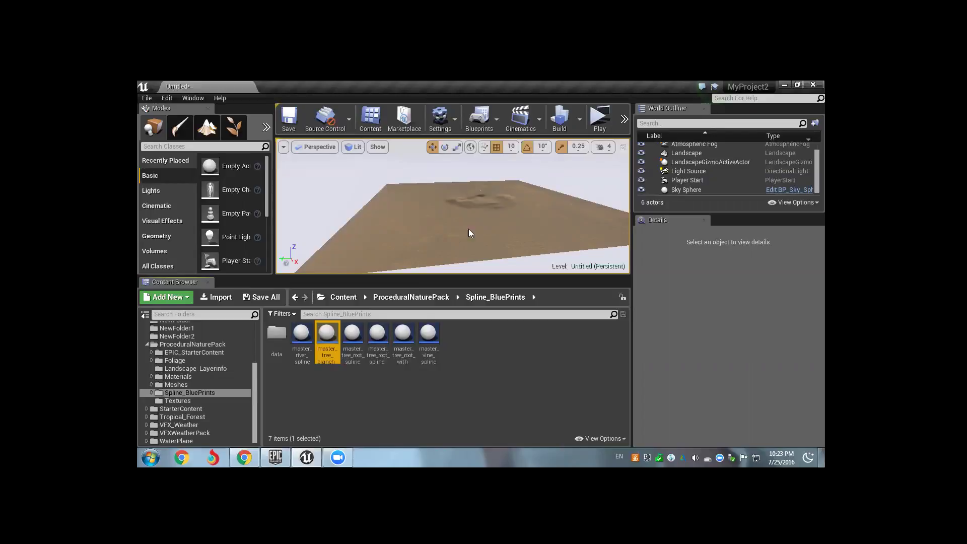
{"action": "left_click", "coordinate": [456, 221]}
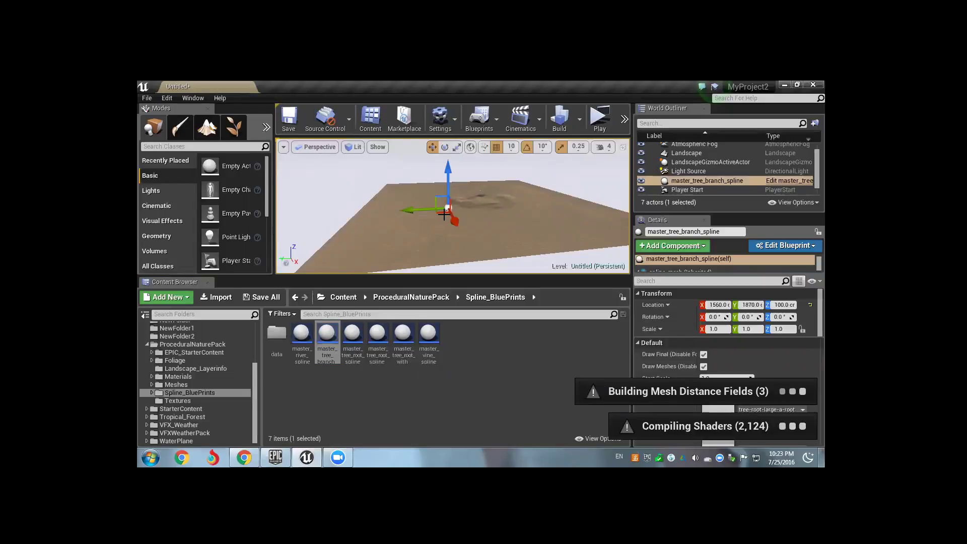
Step: Frame the branch spline and rotate it upright to 80° around Y
{"action": "key", "text": "f"}
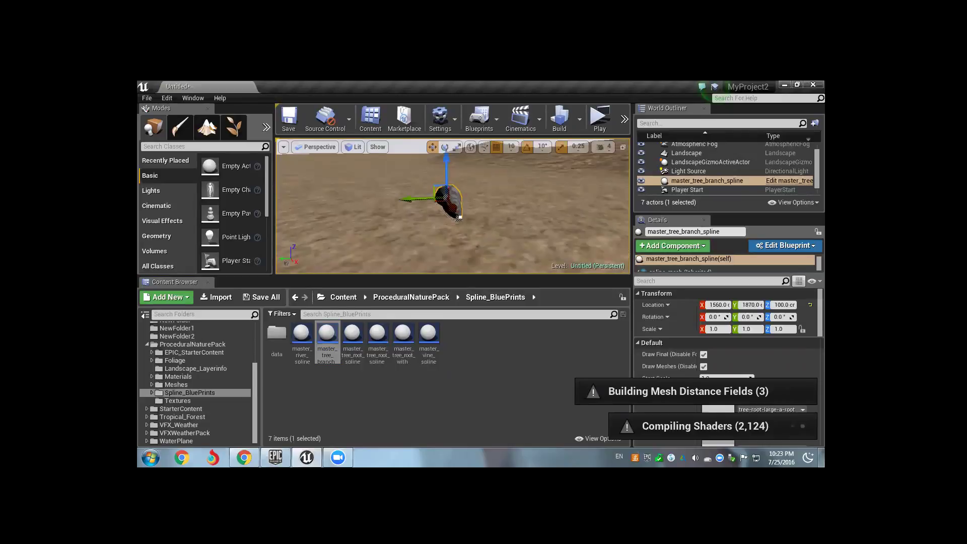
{"action": "left_click", "coordinate": [437, 225]}
{"action": "left_click_drag", "start_coordinate": [439, 216], "coordinate": [432, 203]}
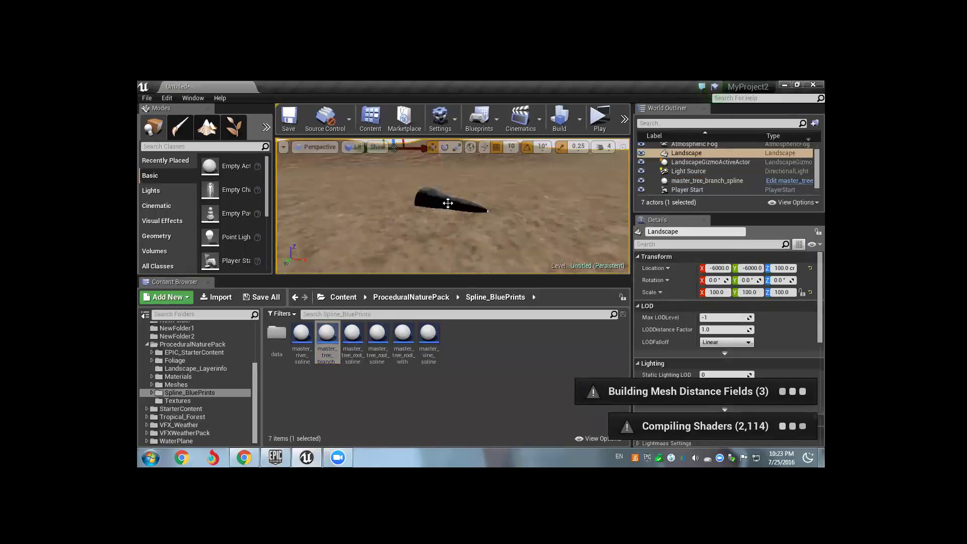
{"action": "left_click", "coordinate": [442, 201]}
{"action": "left_click", "coordinate": [444, 147]}
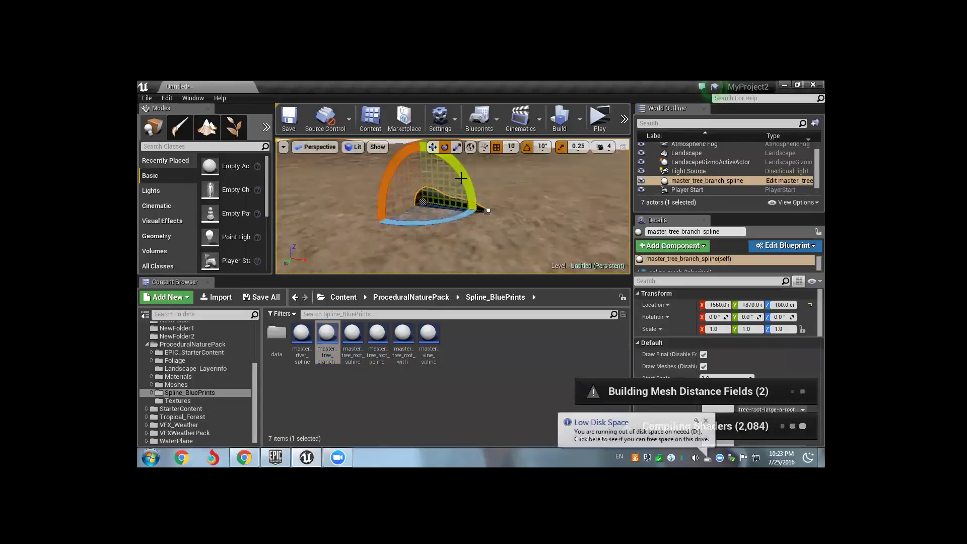
{"action": "mouse_move", "coordinate": [461, 199]}
{"action": "left_mouse_down"}
{"action": "mouse_move", "coordinate": [485, 200]}
{"action": "mouse_move", "coordinate": [480, 193]}
{"action": "left_mouse_up"}
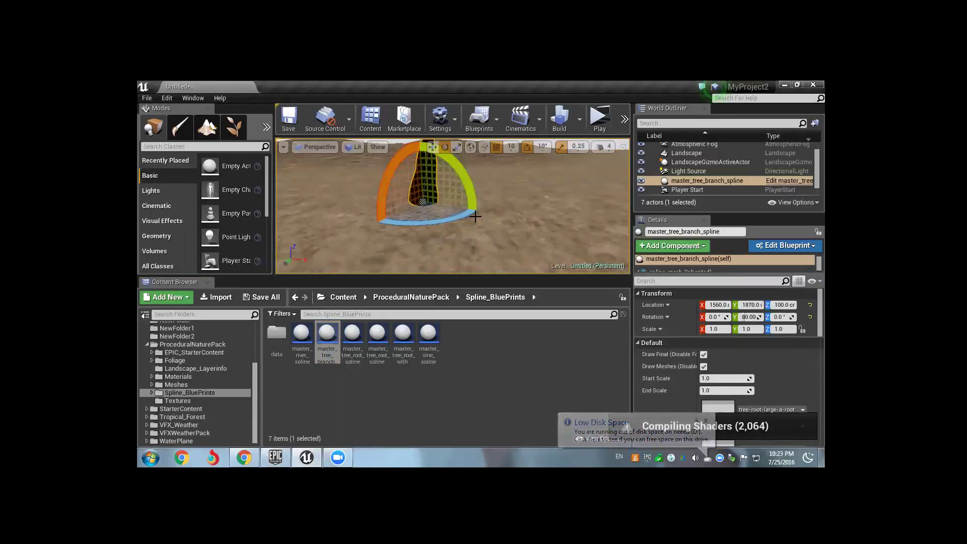
Step: Select master_tree_branch_spline in the World Outliner, keeping its original name
{"action": "right_click_drag", "start_coordinate": [509, 218], "coordinate": [506, 221]}
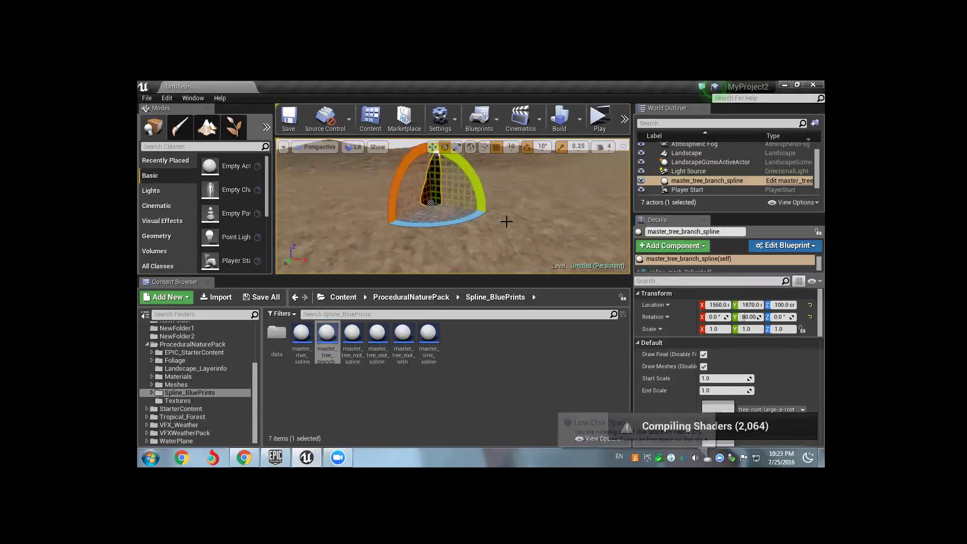
{"action": "left_click", "coordinate": [446, 168]}
{"action": "left_click", "coordinate": [451, 174]}
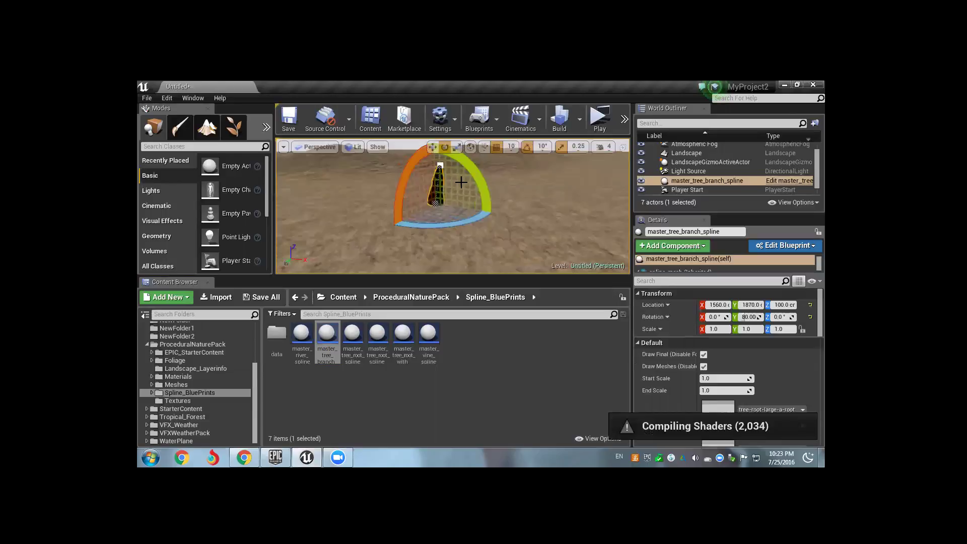
{"action": "right_click_drag", "start_coordinate": [611, 257], "coordinate": [605, 252]}
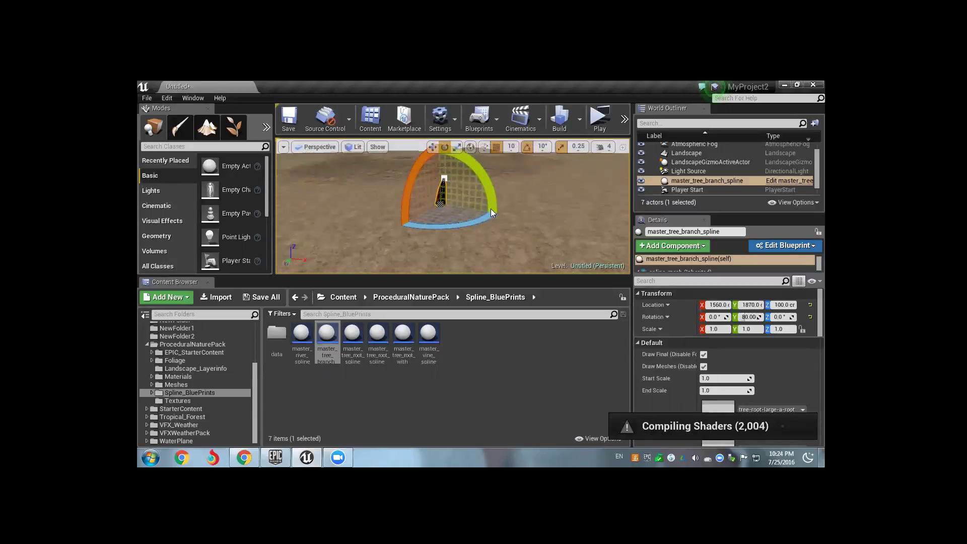
{"action": "left_click", "coordinate": [692, 181]}
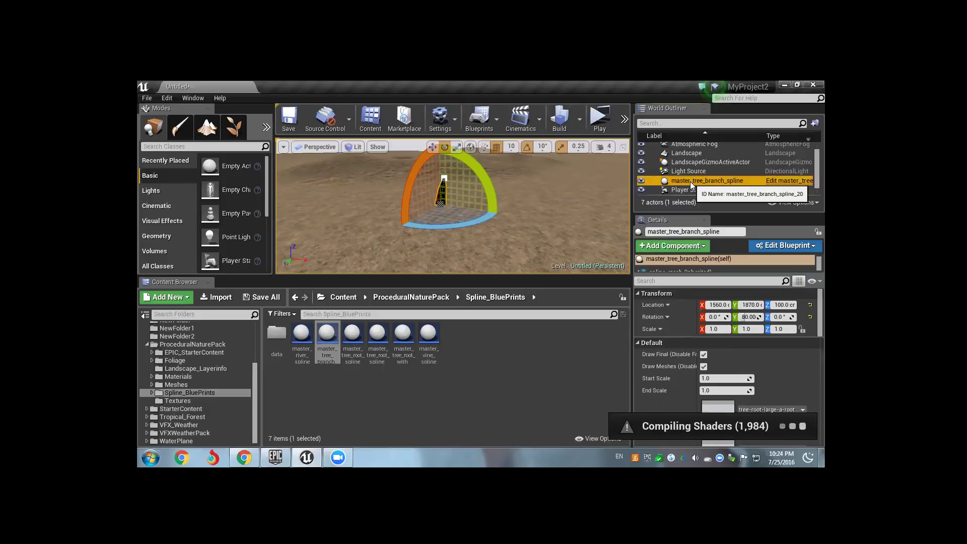
{"action": "left_click", "coordinate": [692, 182]}
{"action": "left_click", "coordinate": [666, 185]}
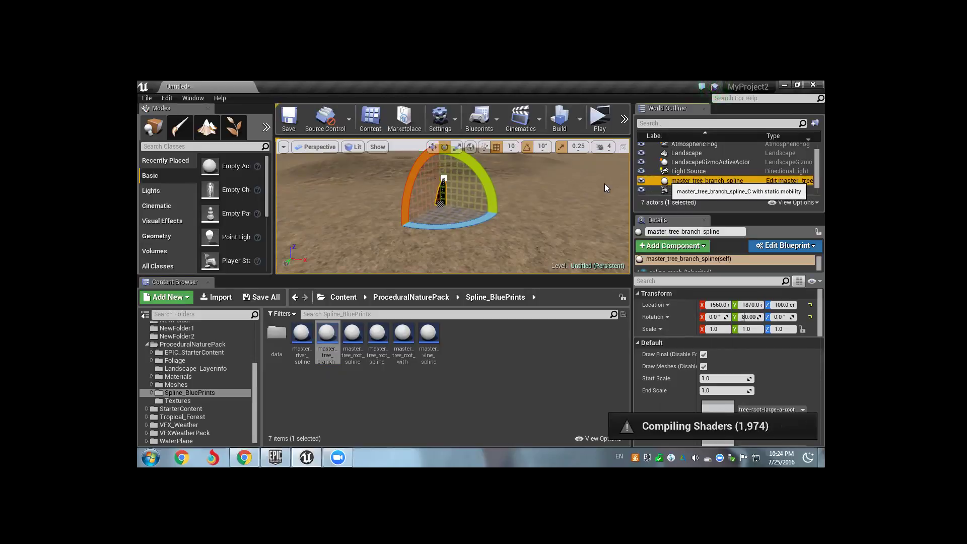
Step: Delete the tree branch spline actor and drop a Post Process Volume into the level
{"action": "key", "text": "Delete"}
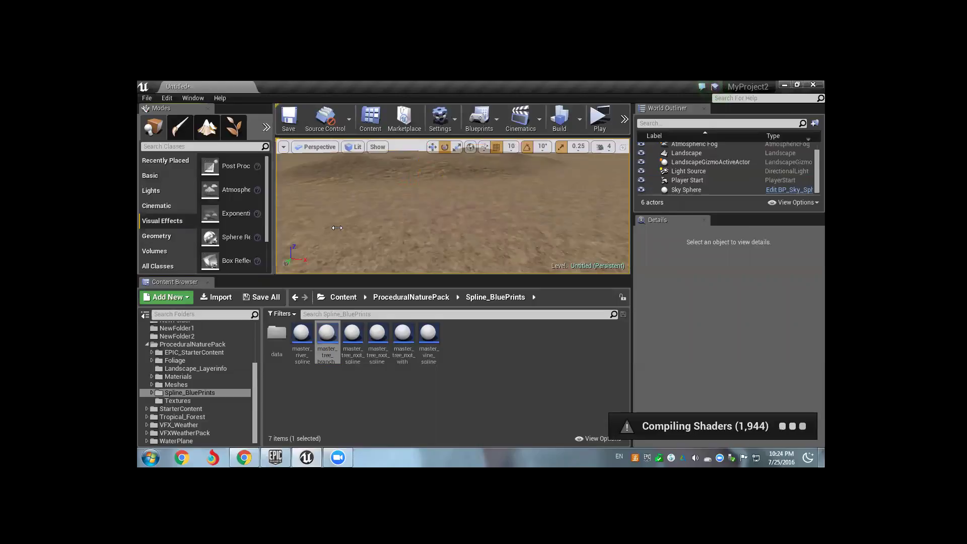
{"action": "left_click_drag", "start_coordinate": [275, 223], "coordinate": [341, 228]}
{"action": "scroll", "coordinate": [257, 226], "scroll_direction": "down", "scroll_amount": 2}
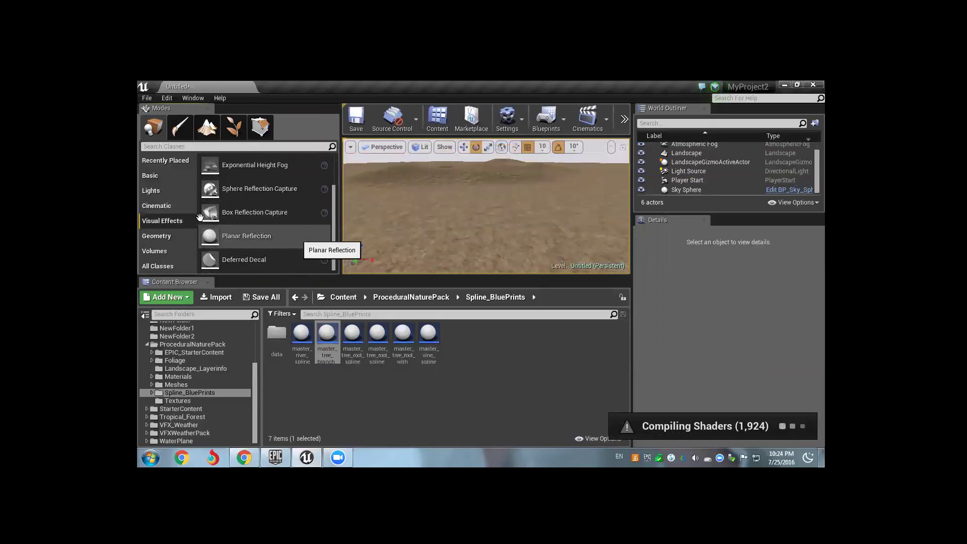
{"action": "scroll", "coordinate": [249, 227], "scroll_direction": "up", "scroll_amount": 2}
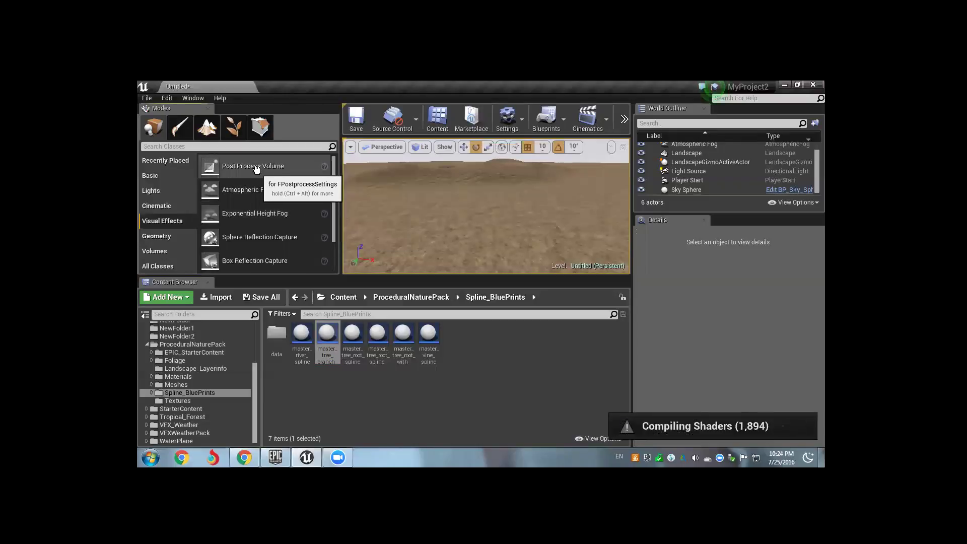
{"action": "left_click_drag", "start_coordinate": [256, 168], "coordinate": [453, 199]}
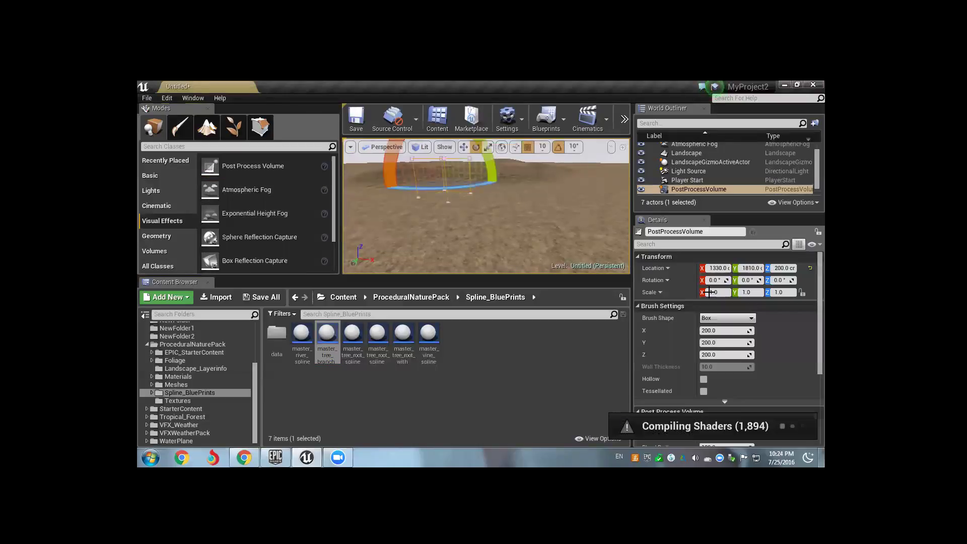
Step: Scale the Post Process Volume to 20 on X, Y and Z, then switch to Translate
{"action": "left_click", "coordinate": [715, 292]}
{"action": "scroll", "coordinate": [714, 287], "scroll_direction": "down", "scroll_amount": 1}
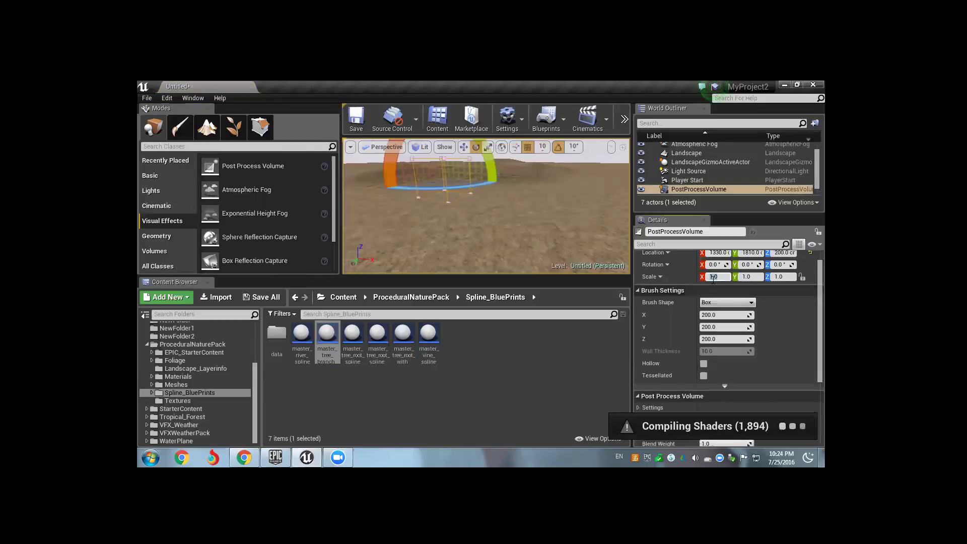
{"action": "type", "text": "20"}
{"action": "left_click", "coordinate": [746, 277]}
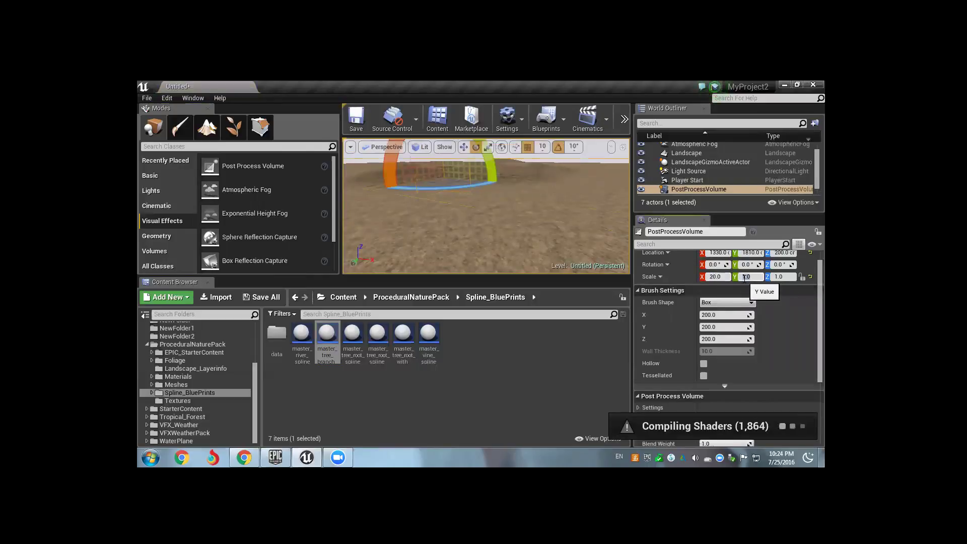
{"action": "type", "text": "20"}
{"action": "left_click", "coordinate": [779, 276]}
{"action": "type", "text": "20"}
{"action": "key", "text": "Return"}
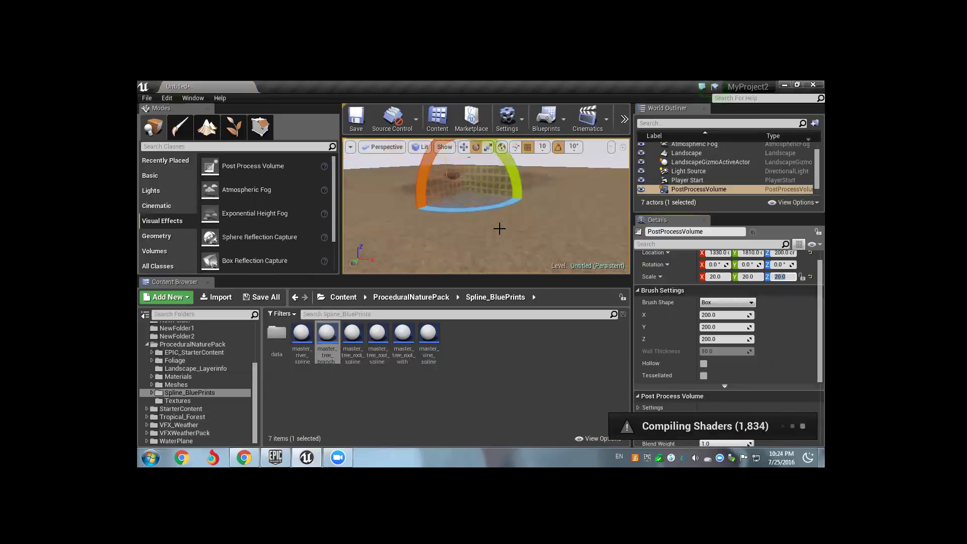
{"action": "scroll", "coordinate": [512, 209], "scroll_direction": "up", "scroll_amount": 2}
{"action": "scroll", "coordinate": [513, 208], "scroll_direction": "up", "scroll_amount": 3}
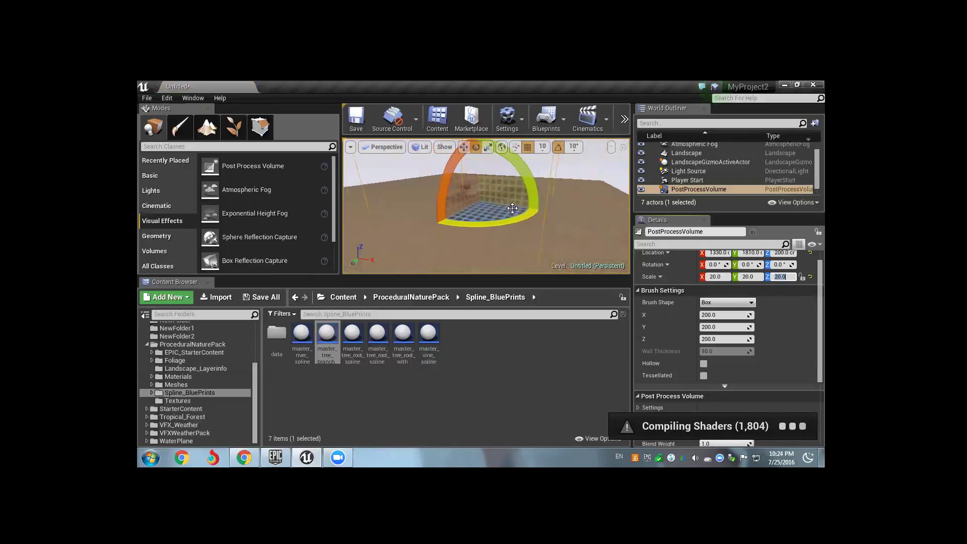
{"action": "scroll", "coordinate": [512, 208], "scroll_direction": "up", "scroll_amount": 2}
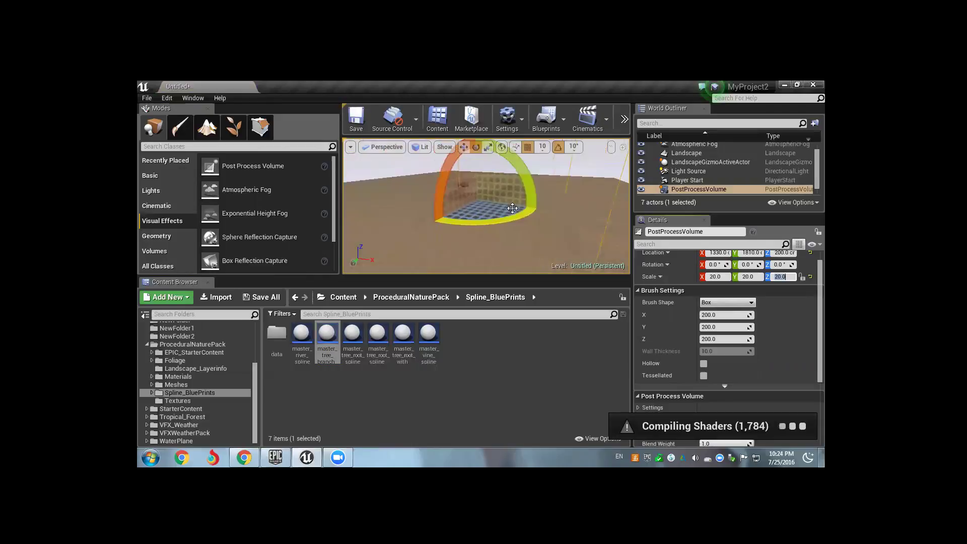
{"action": "left_click", "coordinate": [465, 147]}
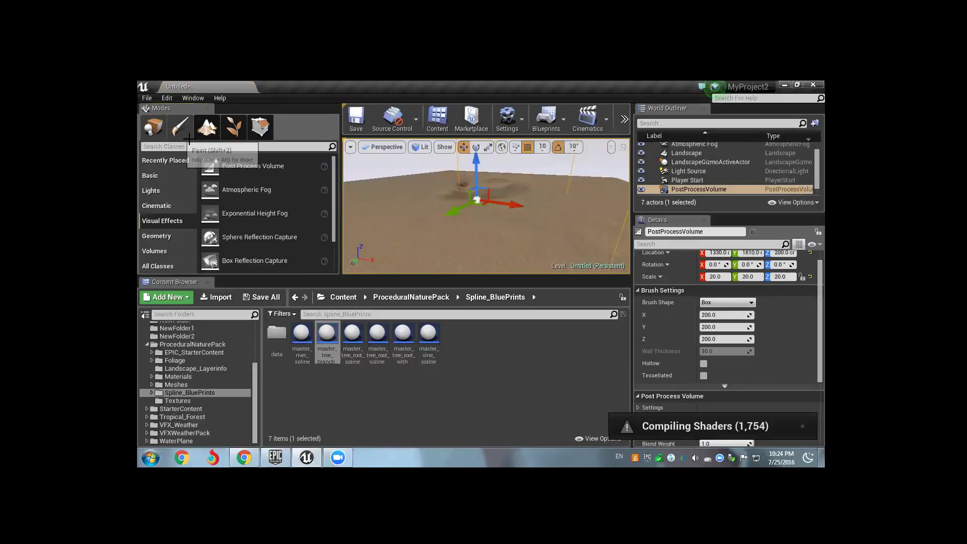
Step: Place a Box geometry brush in the level and frame it with F
{"action": "key", "text": "shift+3"}
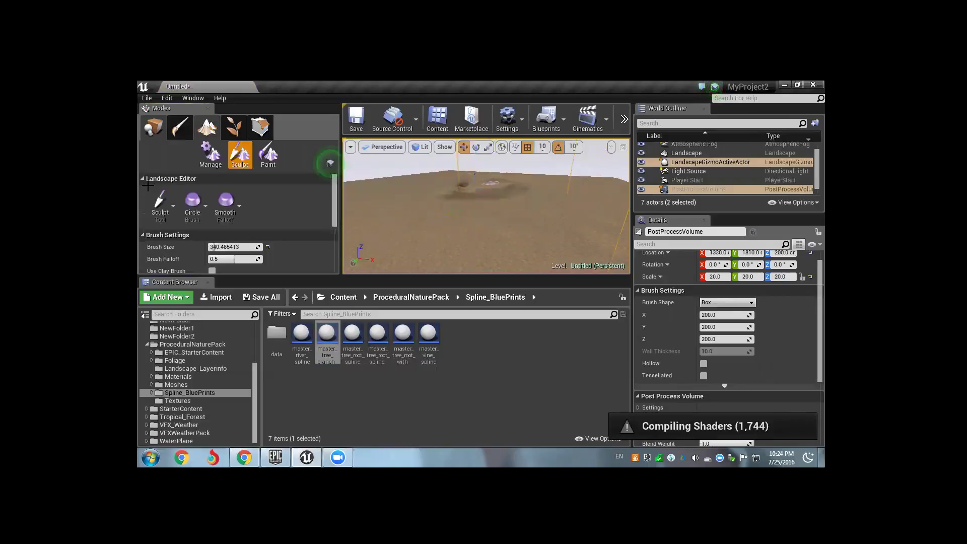
{"action": "key", "text": "shift+1"}
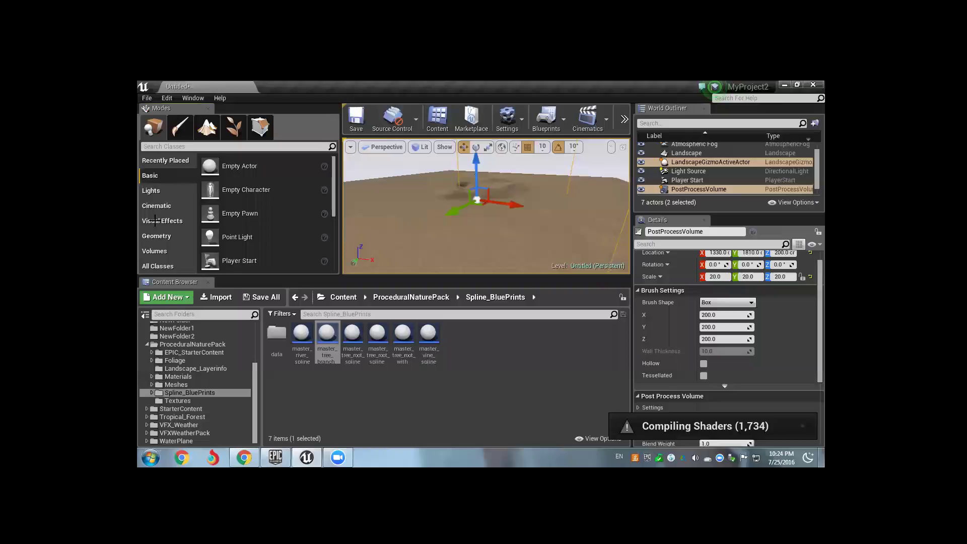
{"action": "left_click", "coordinate": [157, 236]}
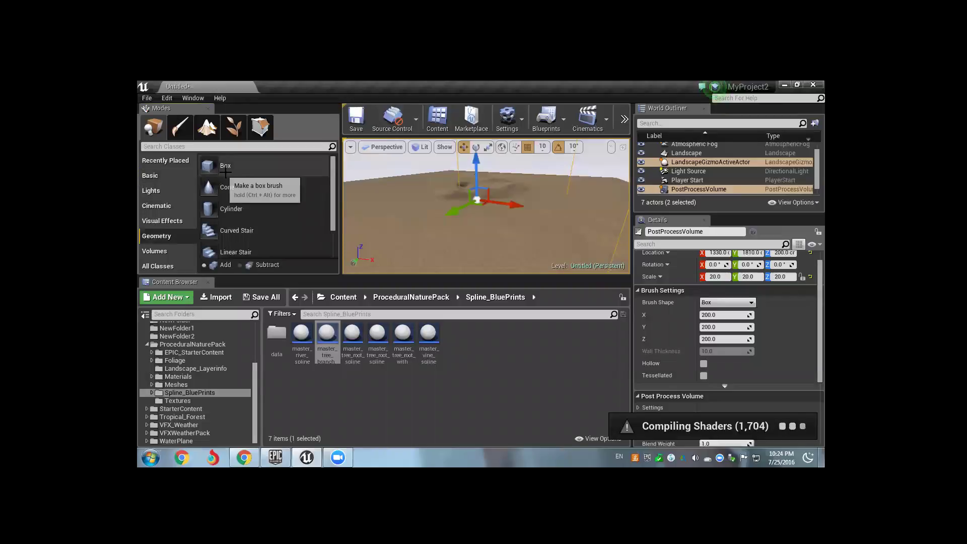
{"action": "left_click_drag", "start_coordinate": [225, 173], "coordinate": [473, 204]}
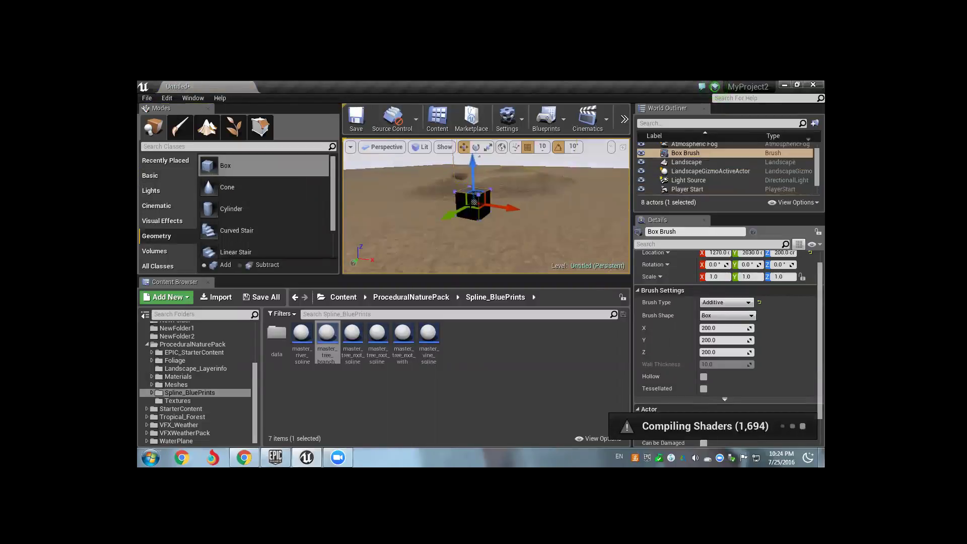
{"action": "key", "text": "f"}
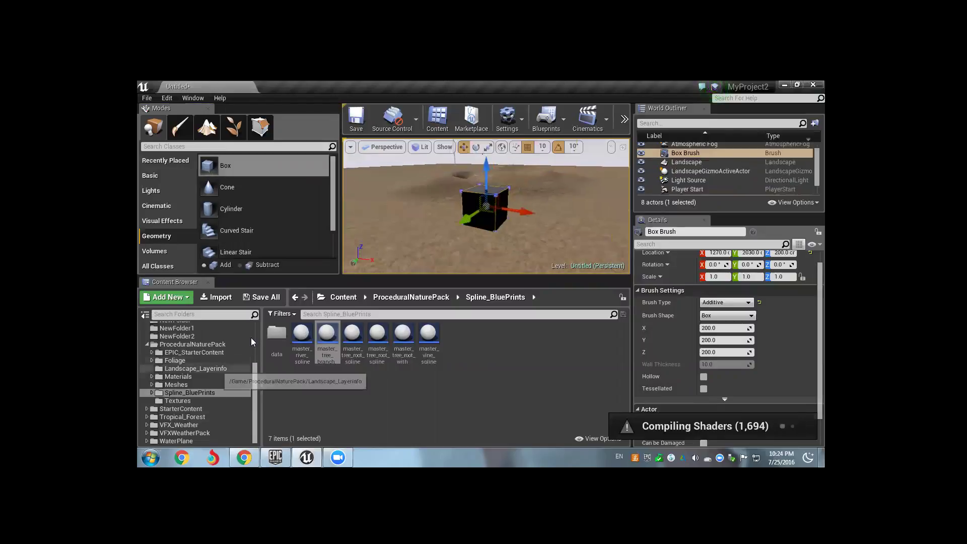
Step: Toggle the Content Browser's Material asset filter on and off in the current folder
{"action": "left_click", "coordinate": [282, 314]}
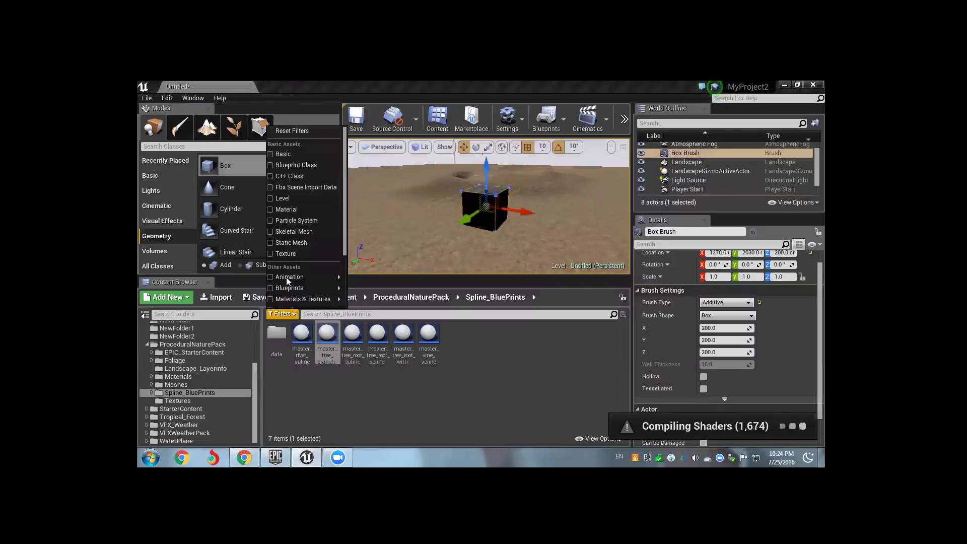
{"action": "left_click", "coordinate": [272, 209]}
{"action": "left_click", "coordinate": [280, 327]}
{"action": "left_click", "coordinate": [280, 328]}
{"action": "left_click", "coordinate": [280, 327]}
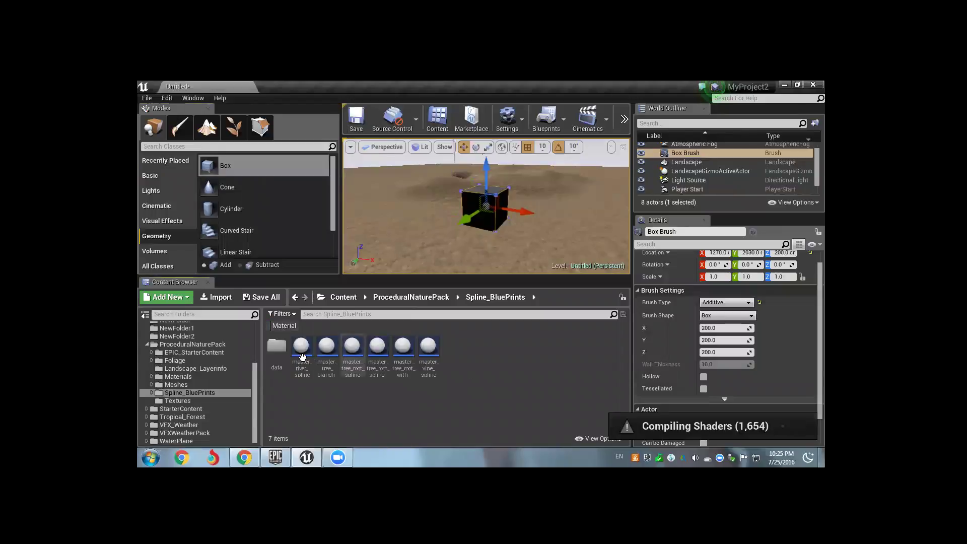
{"action": "scroll", "coordinate": [227, 368], "scroll_direction": "up", "scroll_amount": 5}
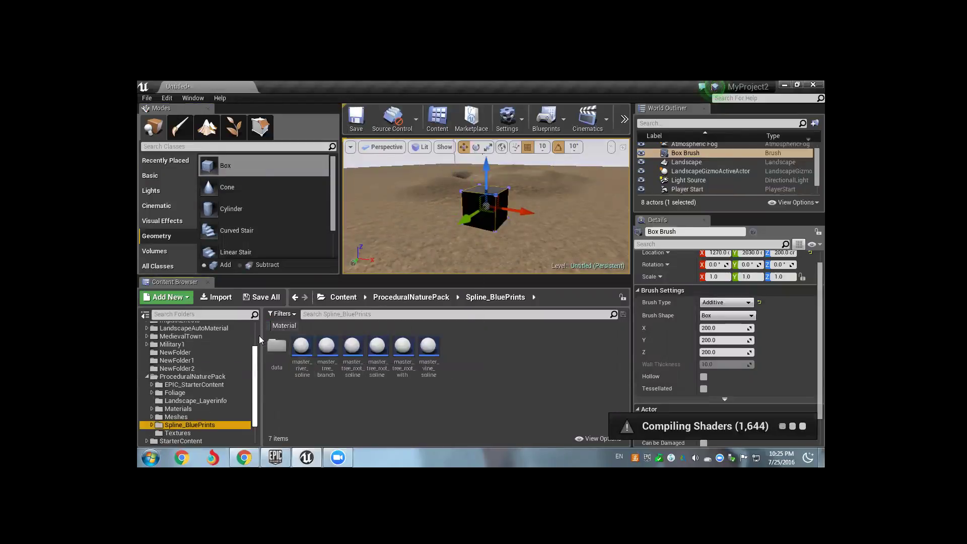
Step: Browse to the Content root and filter to Materials, listing all 443 material assets
{"action": "left_click", "coordinate": [295, 316]}
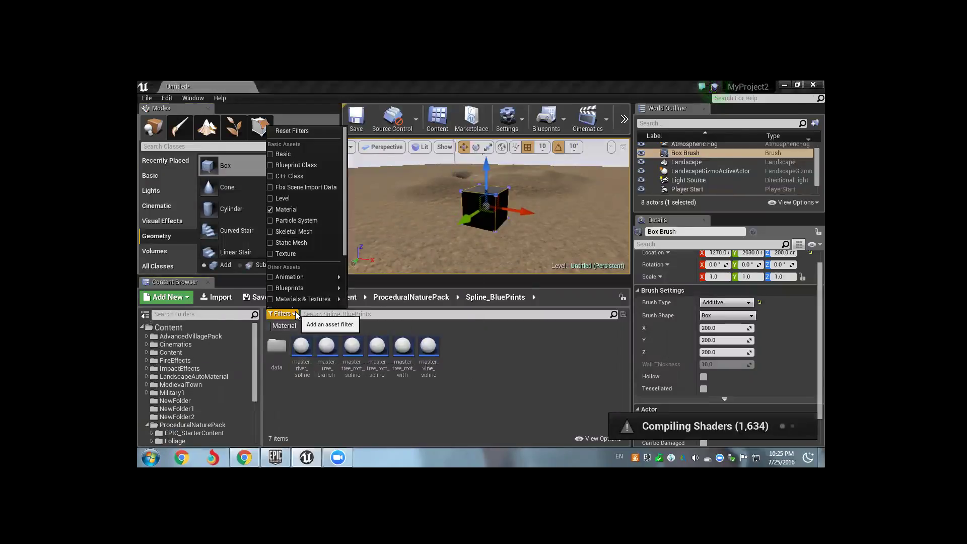
{"action": "left_click", "coordinate": [272, 211]}
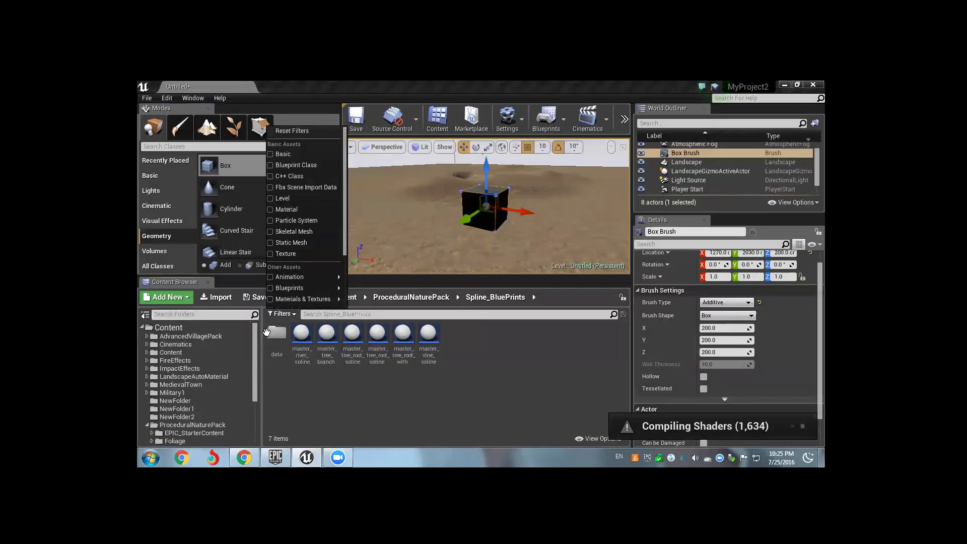
{"action": "left_click", "coordinate": [168, 327]}
{"action": "left_click", "coordinate": [281, 314]}
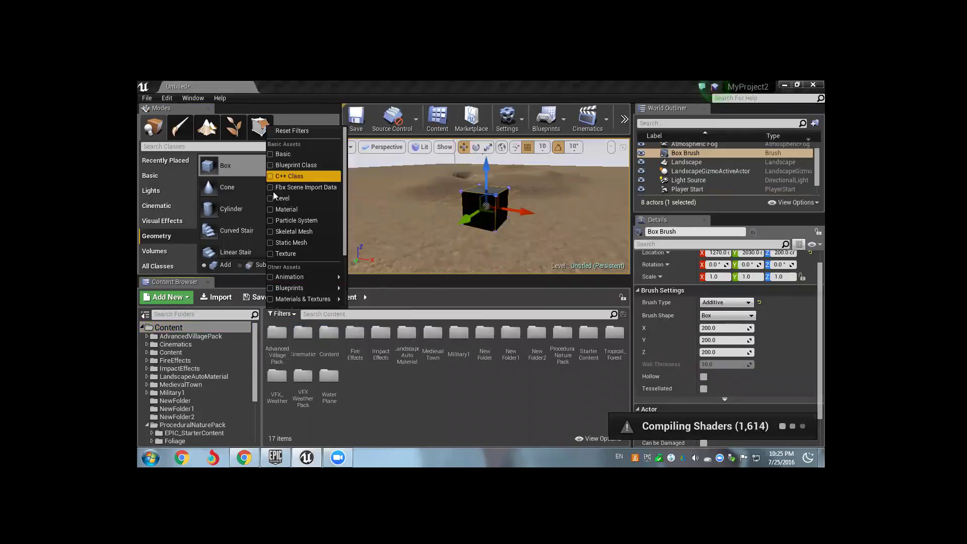
{"action": "left_click", "coordinate": [272, 209]}
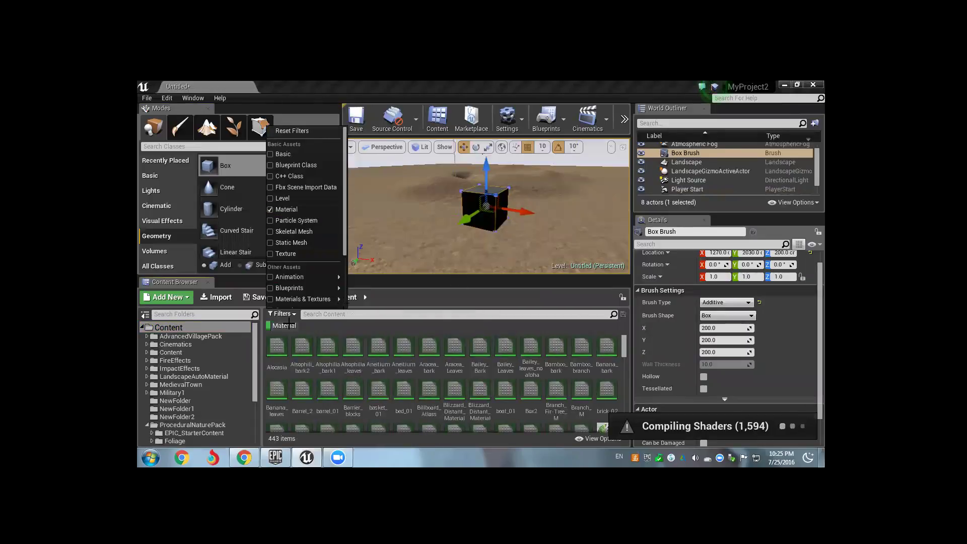
{"action": "left_click", "coordinate": [396, 304]}
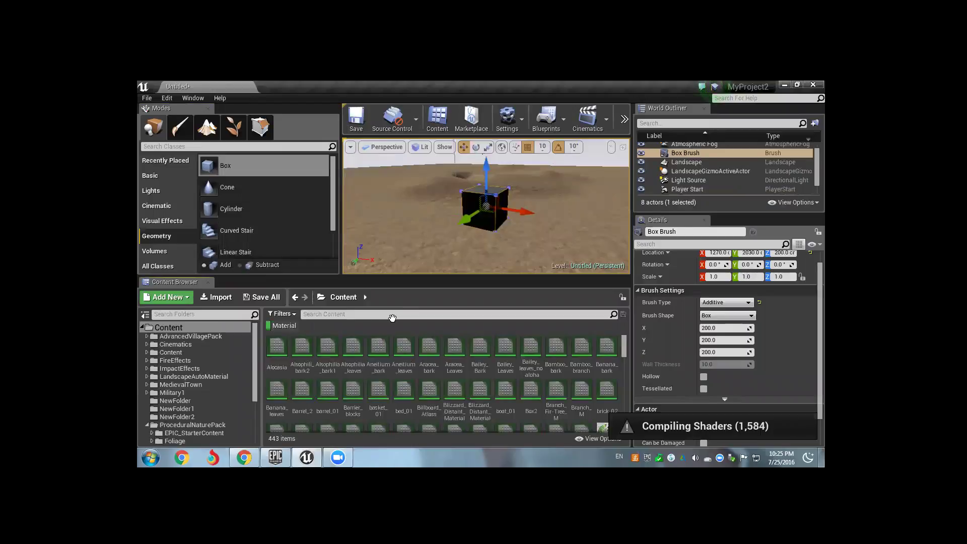
{"action": "scroll", "coordinate": [386, 352], "scroll_direction": "down", "scroll_amount": 3}
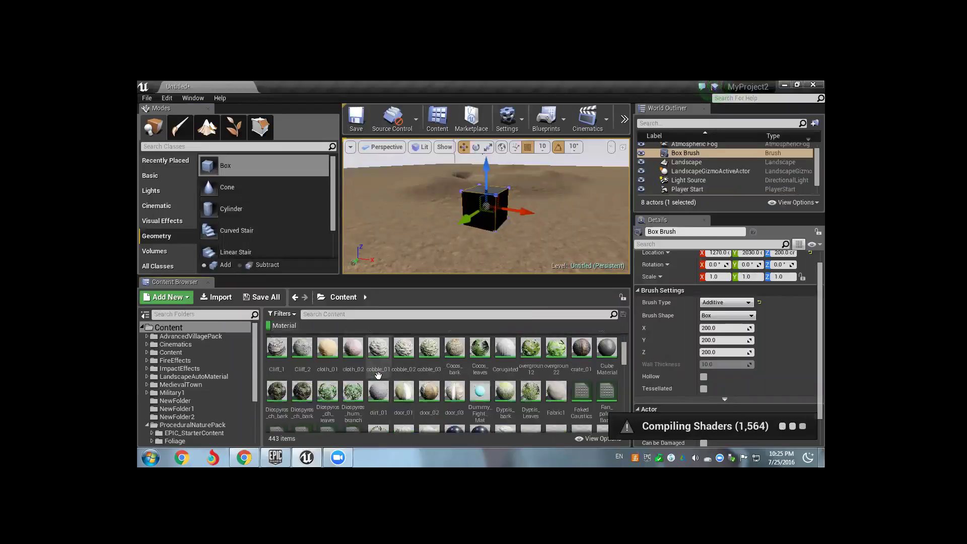
Step: Select the Diospyros_ch_bark material, then clear the box brush selection in the viewport
{"action": "left_click", "coordinate": [302, 393]}
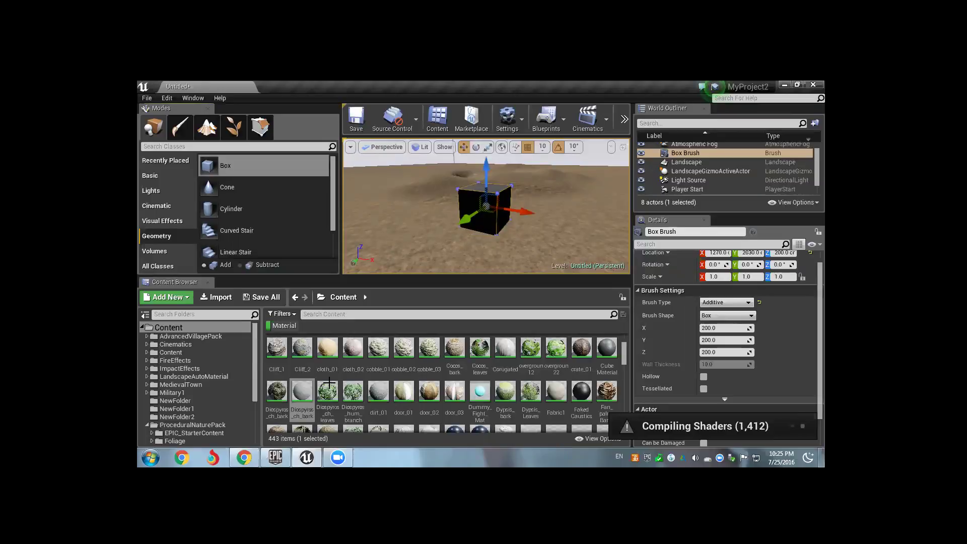
{"action": "mouse_move", "coordinate": [302, 395]}
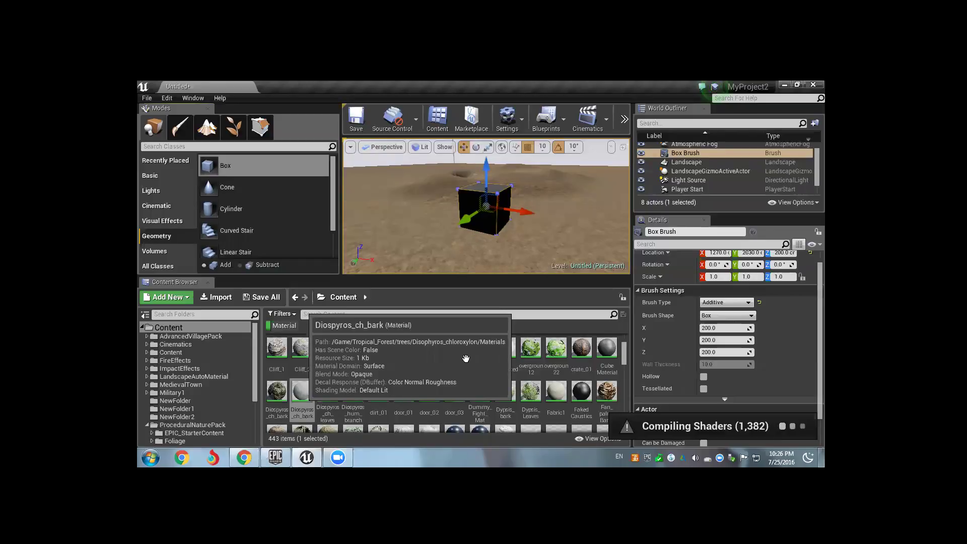
{"action": "key", "text": "Escape"}
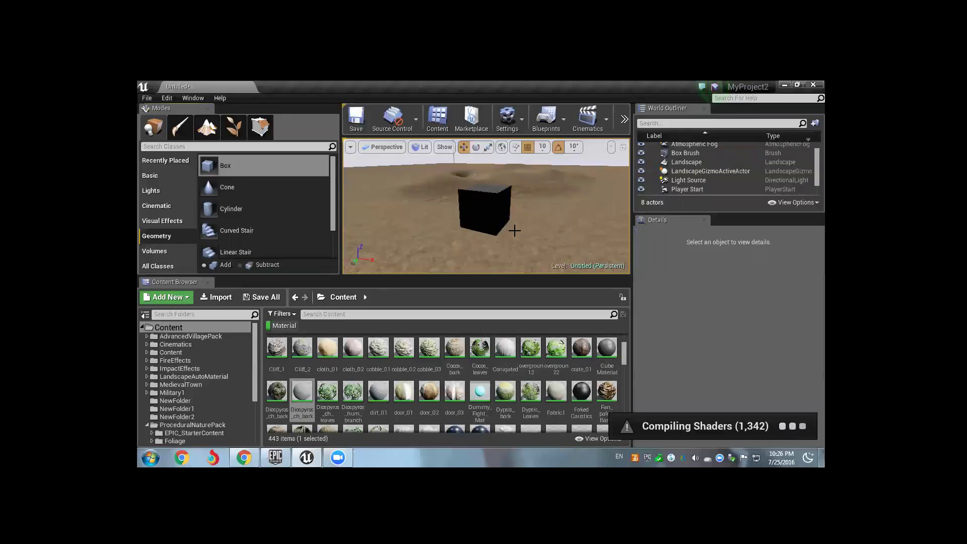
{"action": "scroll", "coordinate": [514, 231], "scroll_direction": "up", "scroll_amount": 2}
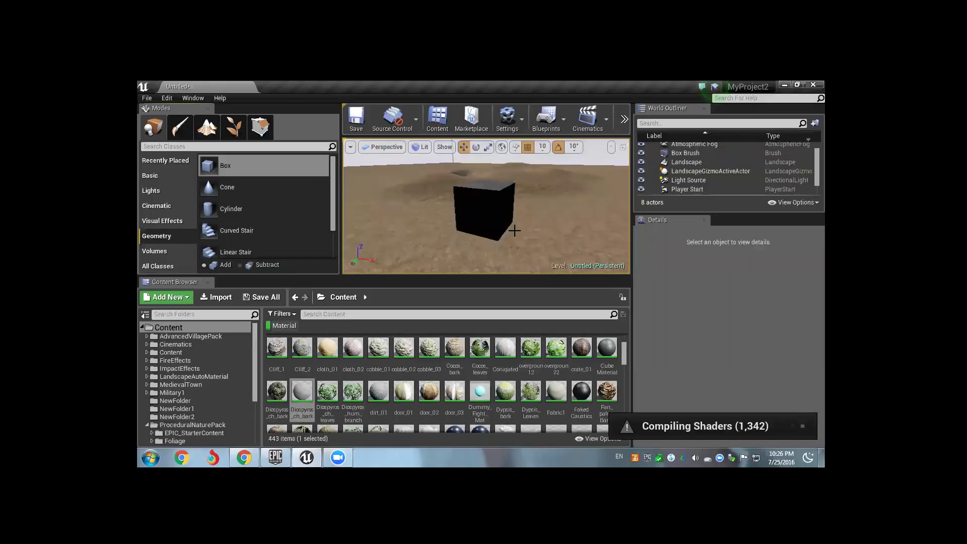
Step: Select the box brush, then the landscape, in the viewport
{"action": "left_click", "coordinate": [493, 216]}
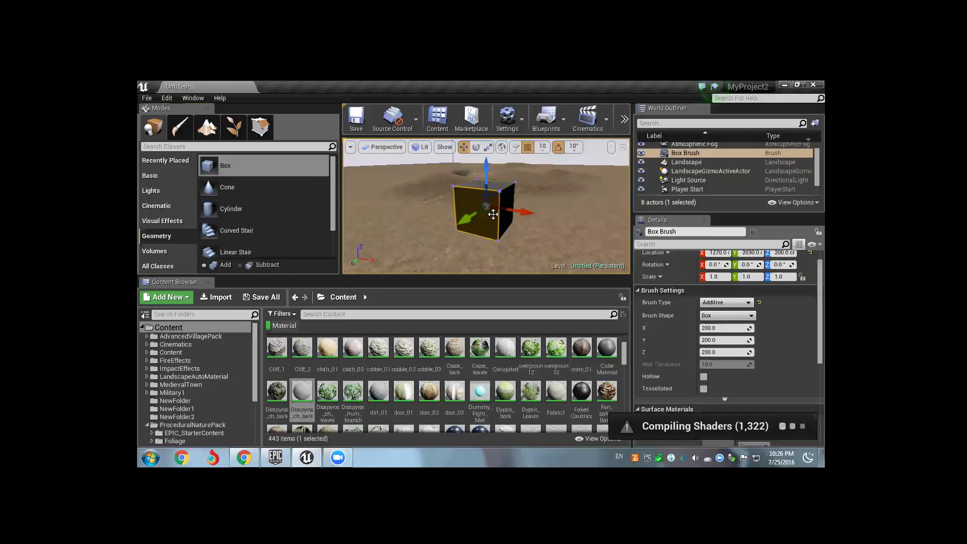
{"action": "left_click", "coordinate": [541, 235]}
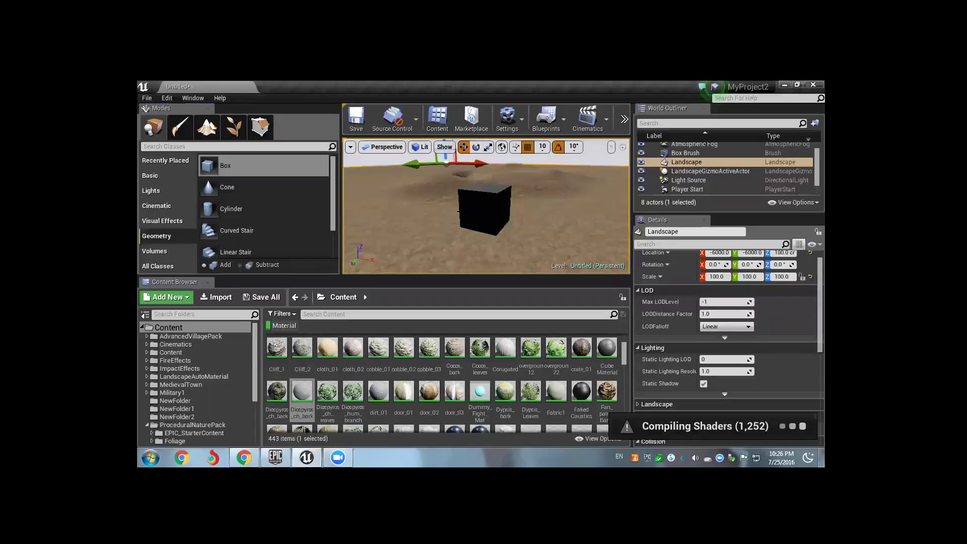
{"action": "key", "text": "Escape"}
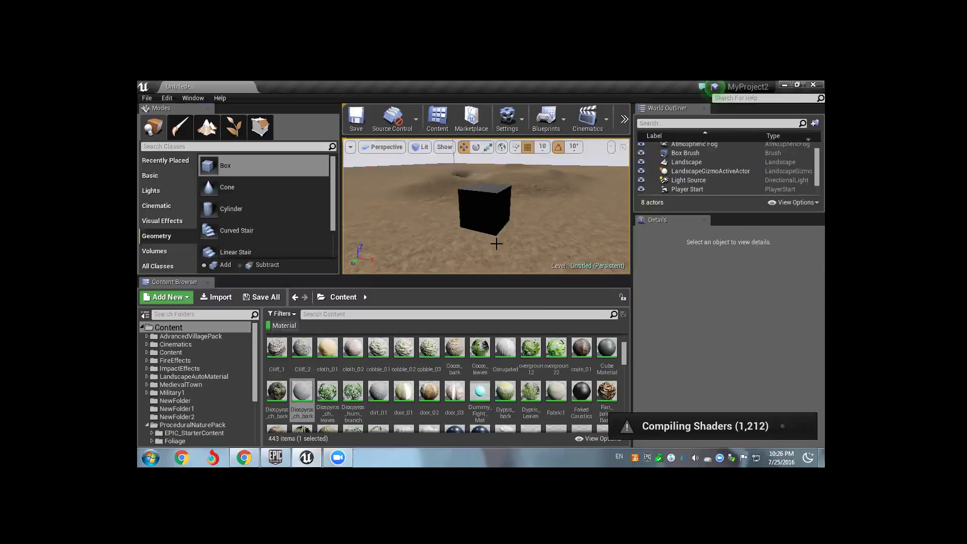
{"action": "scroll", "coordinate": [498, 243], "scroll_direction": "down", "scroll_amount": 1}
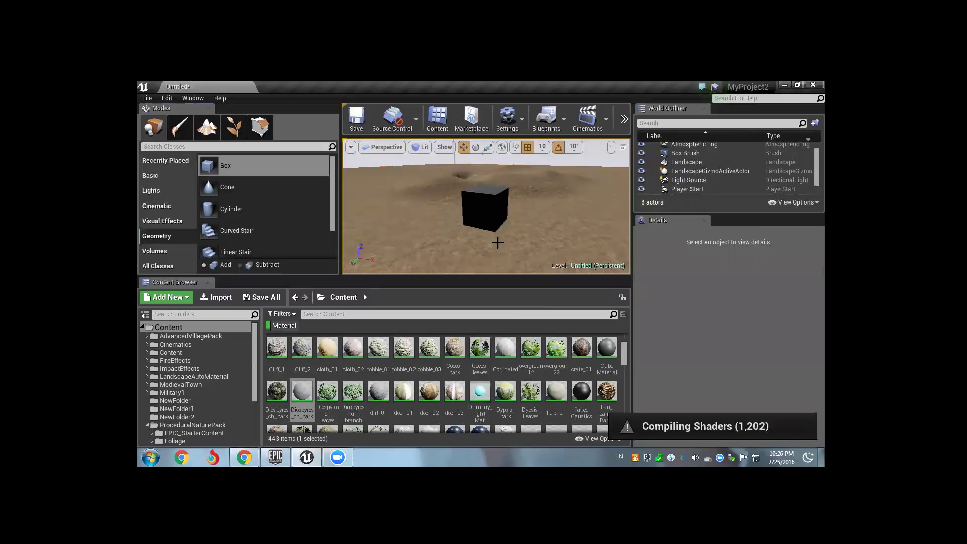
{"action": "left_click", "coordinate": [498, 242]}
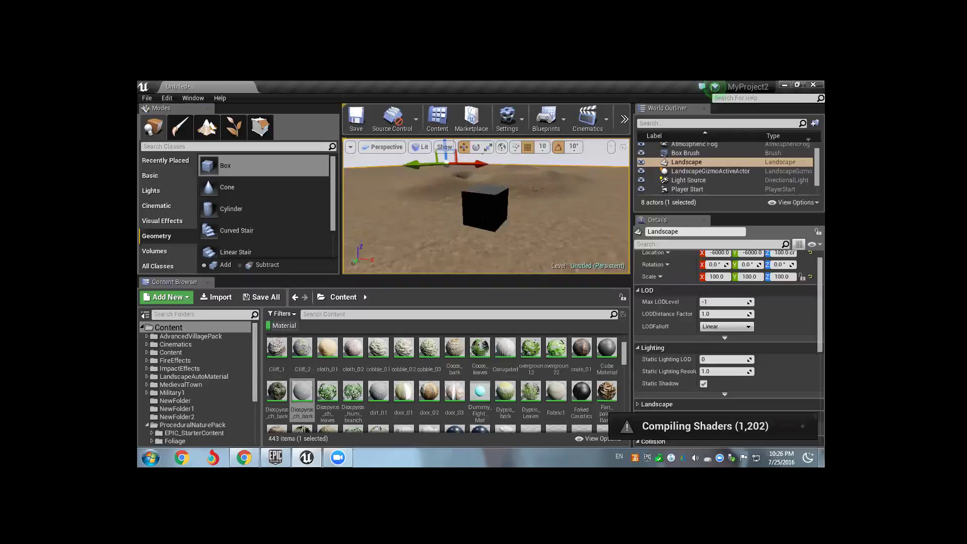
{"action": "scroll", "coordinate": [693, 177], "scroll_direction": "up", "scroll_amount": 1}
{"action": "scroll", "coordinate": [694, 177], "scroll_direction": "down", "scroll_amount": 2}
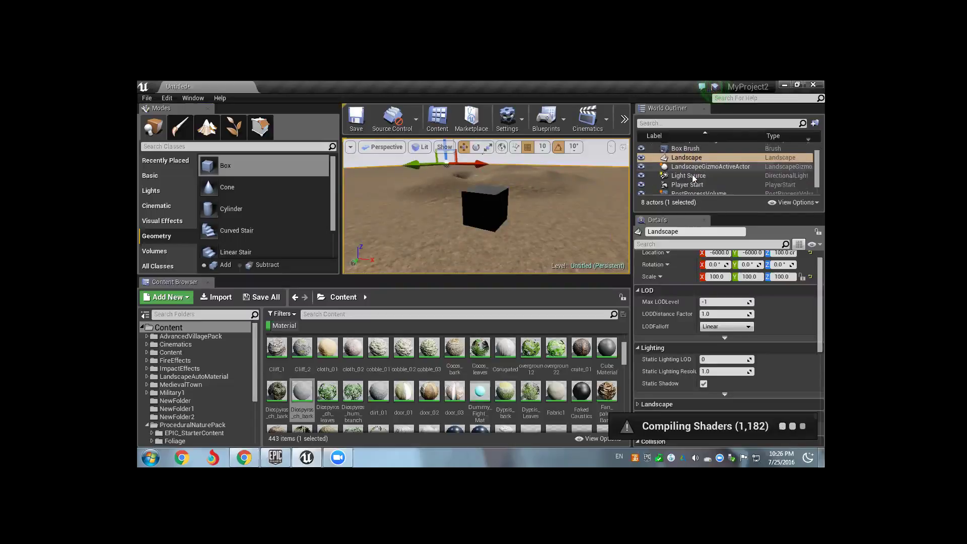
{"action": "scroll", "coordinate": [694, 177], "scroll_direction": "down", "scroll_amount": 1}
Step: Select the PostProcessVolume and expand Settings to Ambient Occlusion (Intensity 0.5, Radius 200)
{"action": "left_click", "coordinate": [709, 181]}
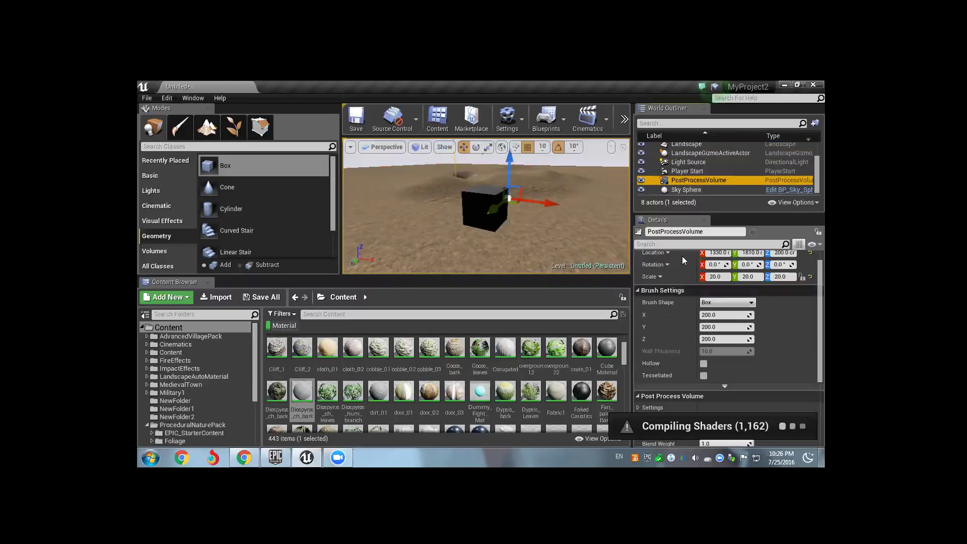
{"action": "left_click_drag", "start_coordinate": [690, 215], "coordinate": [697, 161]}
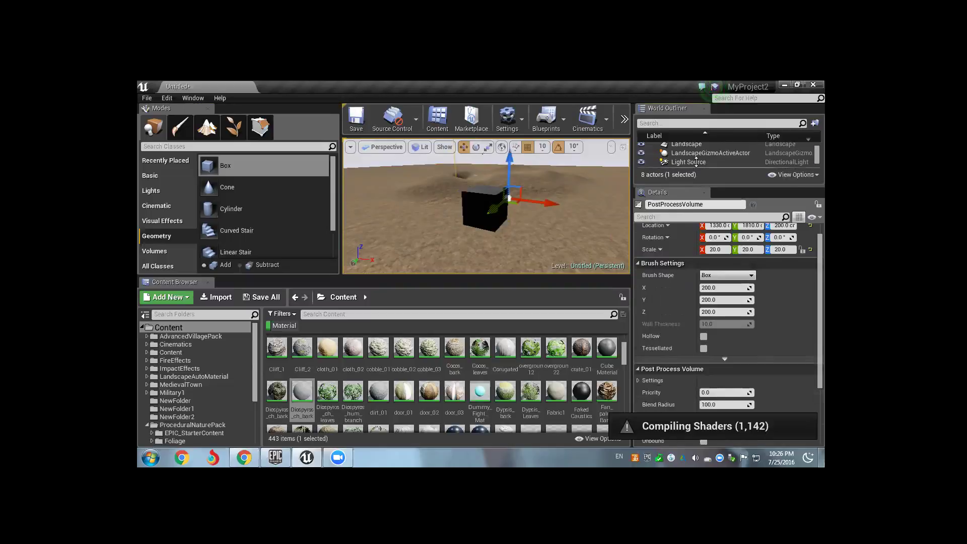
{"action": "scroll", "coordinate": [697, 288], "scroll_direction": "down", "scroll_amount": 2}
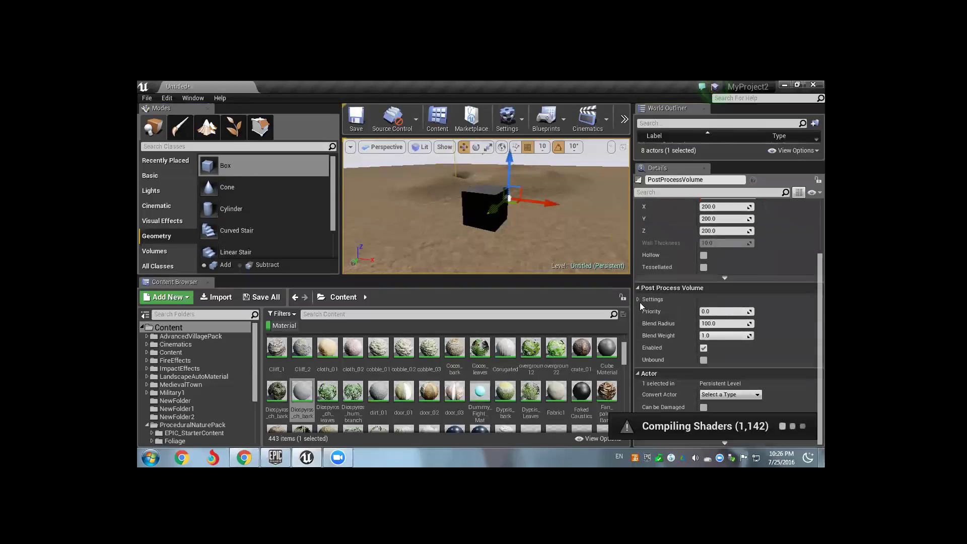
{"action": "left_click", "coordinate": [638, 299]}
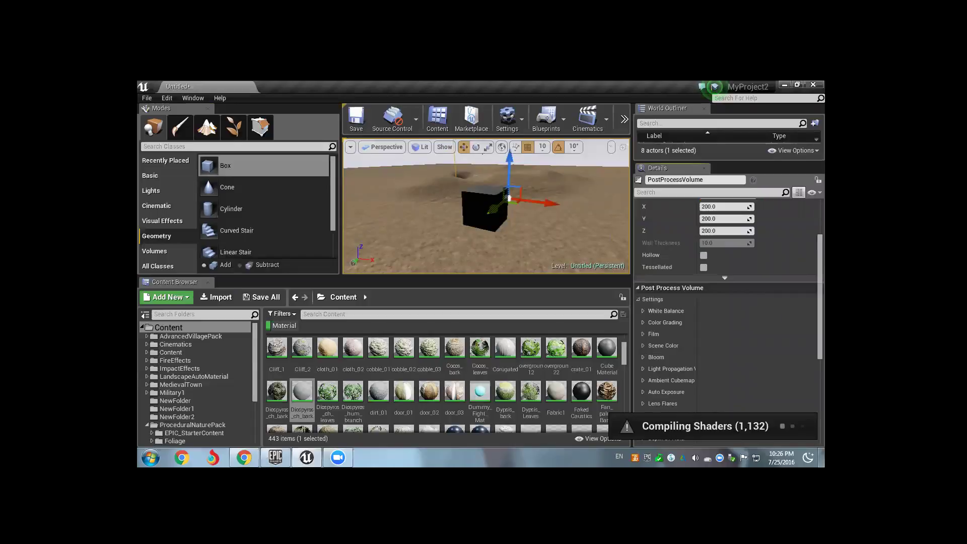
{"action": "scroll", "coordinate": [671, 335], "scroll_direction": "down", "scroll_amount": 5}
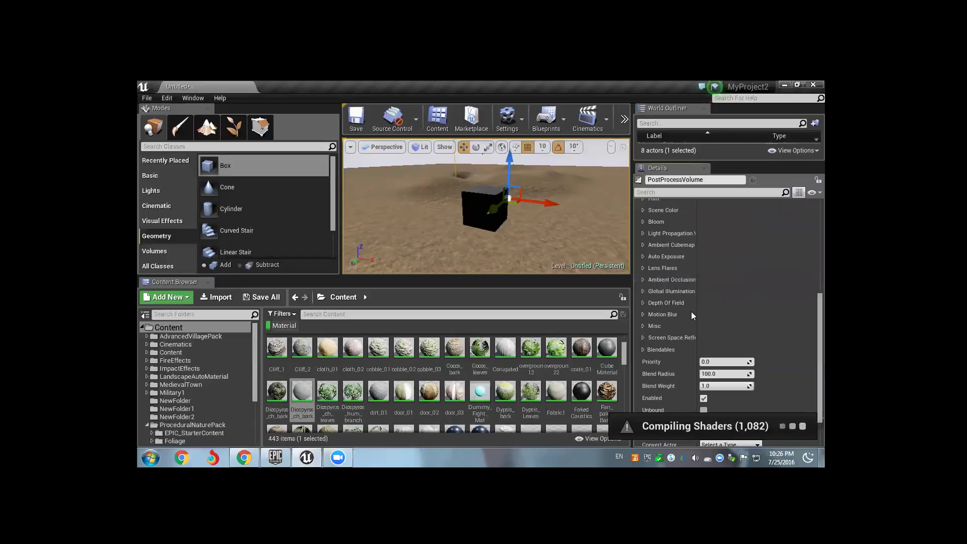
{"action": "scroll", "coordinate": [689, 322], "scroll_direction": "down", "scroll_amount": 2}
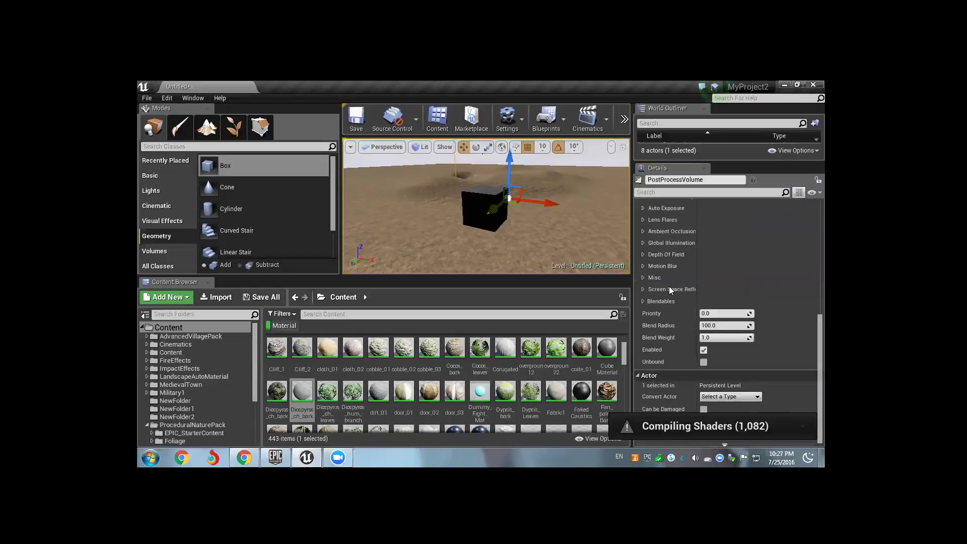
{"action": "scroll", "coordinate": [646, 265], "scroll_direction": "up", "scroll_amount": 1}
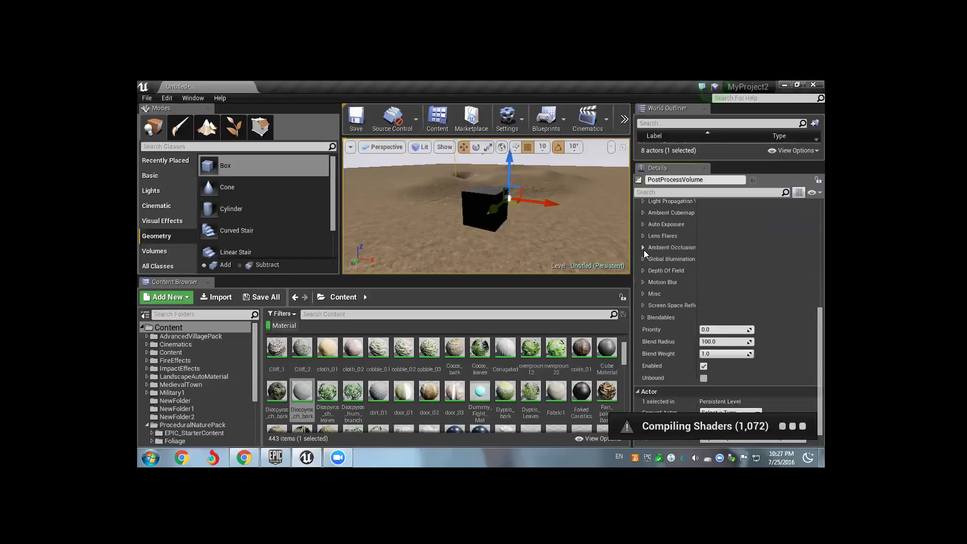
{"action": "left_click", "coordinate": [644, 248]}
{"action": "scroll", "coordinate": [677, 242], "scroll_direction": "down", "scroll_amount": 2}
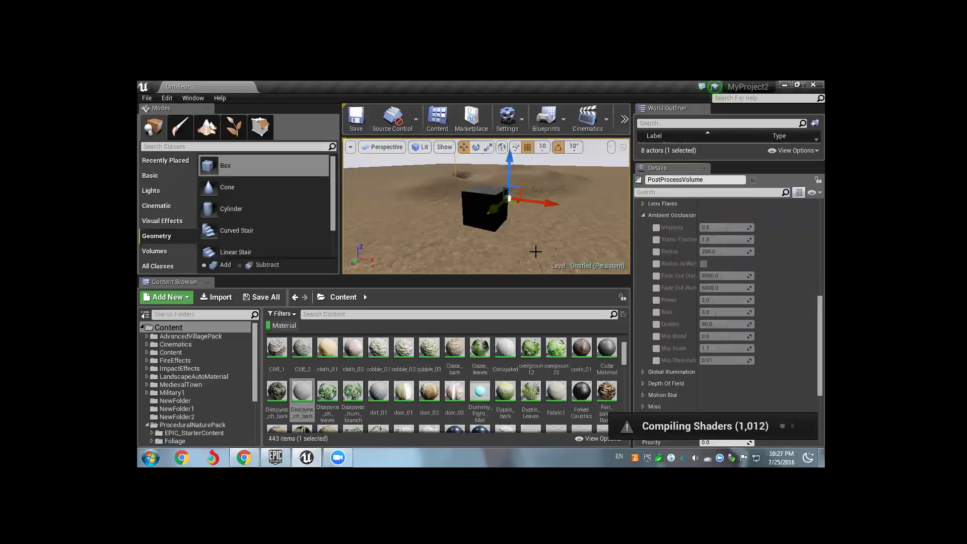
{"action": "left_click", "coordinate": [256, 363]}
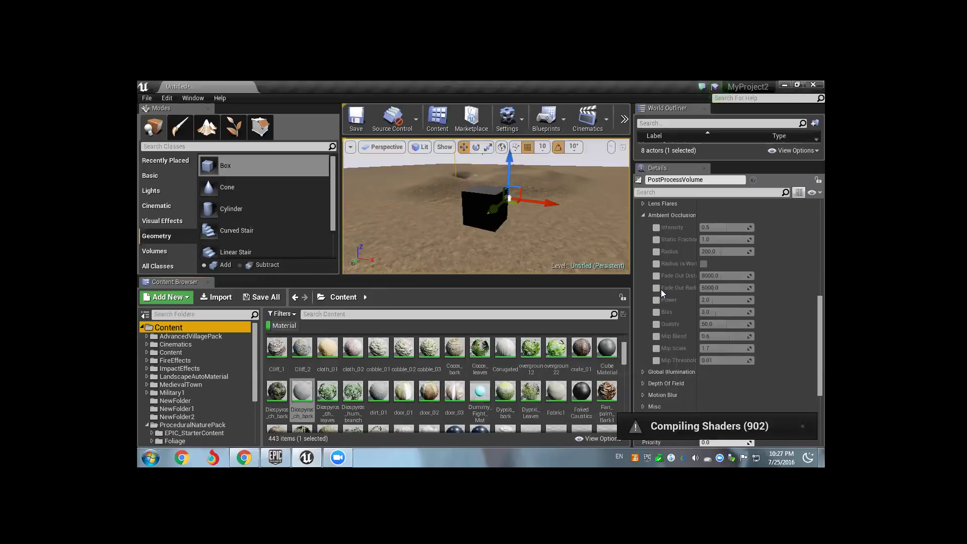
{"action": "mouse_move", "coordinate": [663, 348]}
{"action": "scroll", "coordinate": [645, 308], "scroll_direction": "down", "scroll_amount": 1}
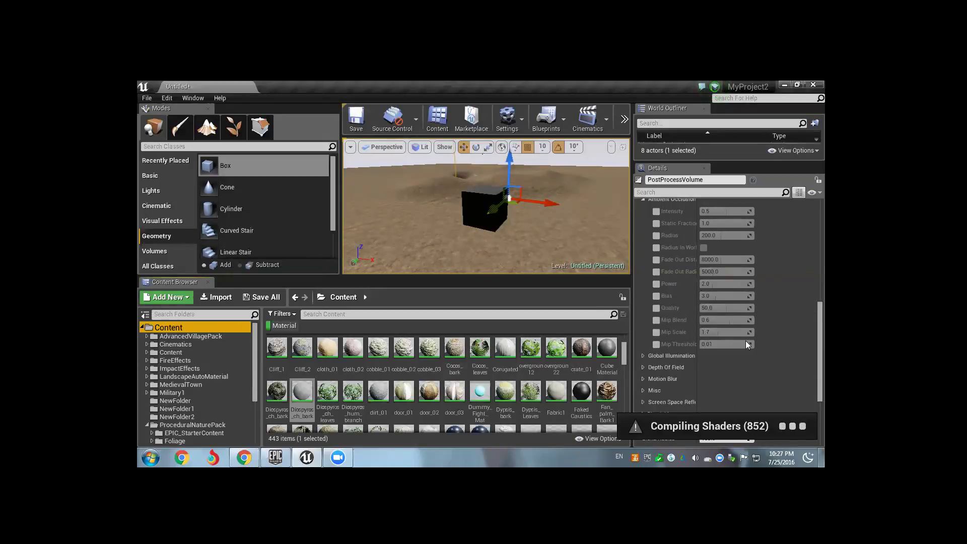
{"action": "scroll", "coordinate": [746, 344], "scroll_direction": "up", "scroll_amount": 1}
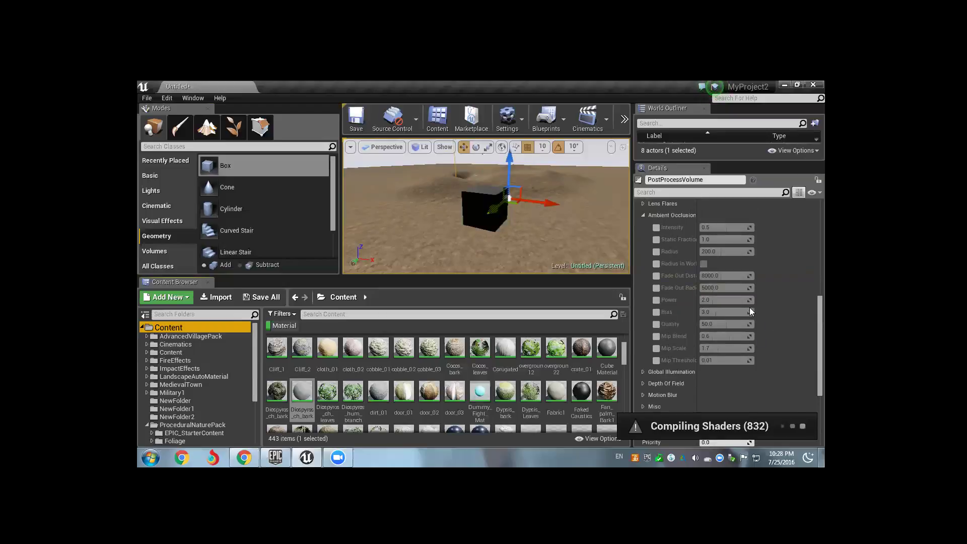
{"action": "scroll", "coordinate": [757, 311], "scroll_direction": "up", "scroll_amount": 1}
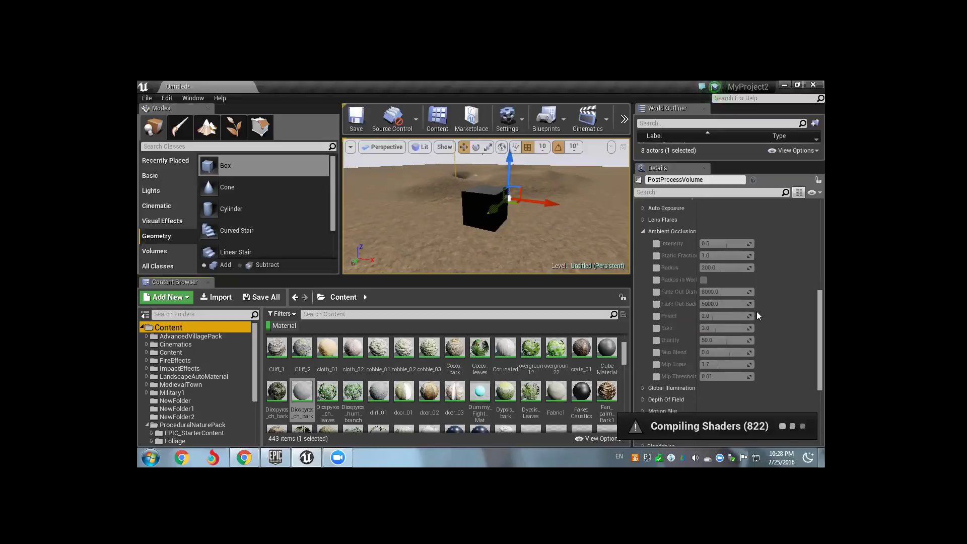
{"action": "scroll", "coordinate": [758, 312], "scroll_direction": "down", "scroll_amount": 2}
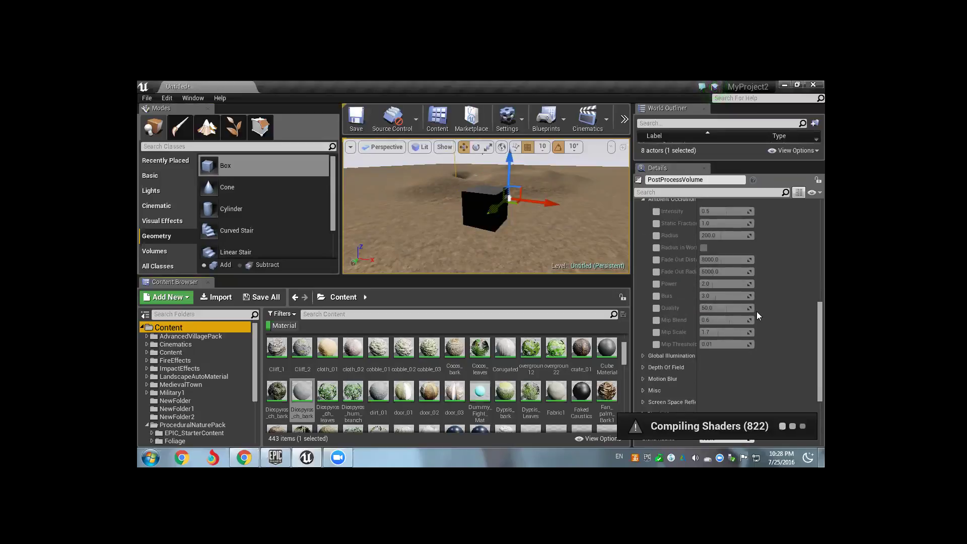
{"action": "scroll", "coordinate": [758, 312], "scroll_direction": "down", "scroll_amount": 2}
{"action": "scroll", "coordinate": [757, 313], "scroll_direction": "down", "scroll_amount": 2}
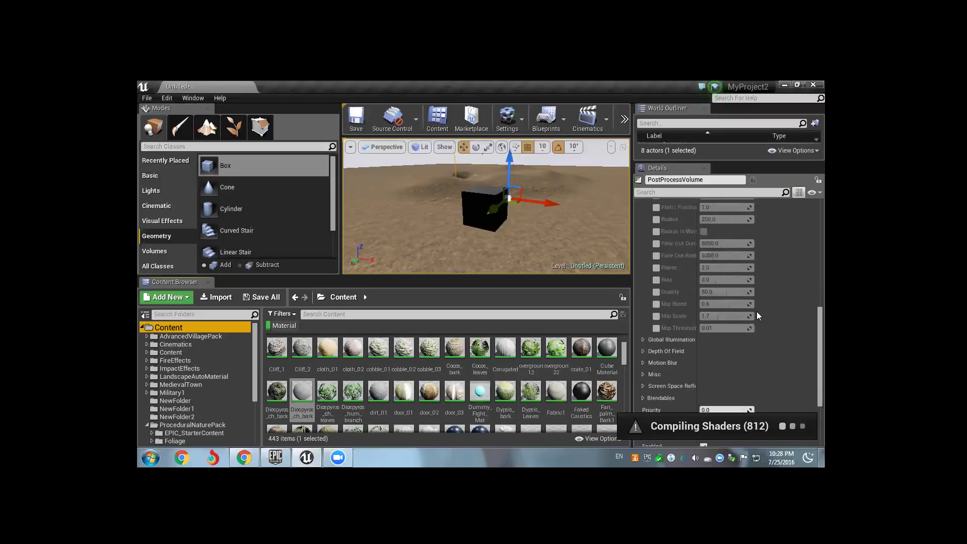
{"action": "scroll", "coordinate": [758, 312], "scroll_direction": "up", "scroll_amount": 4}
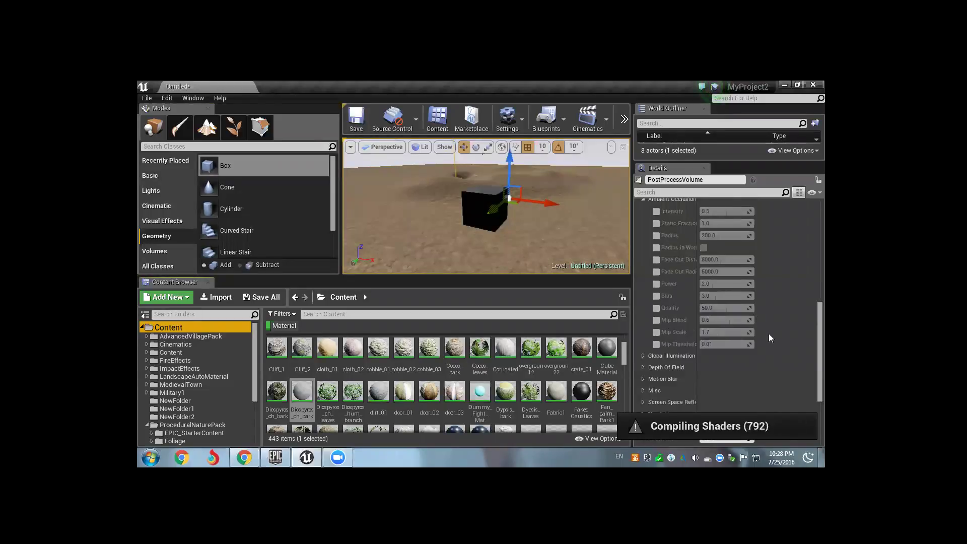
{"action": "scroll", "coordinate": [769, 333], "scroll_direction": "up", "scroll_amount": 1}
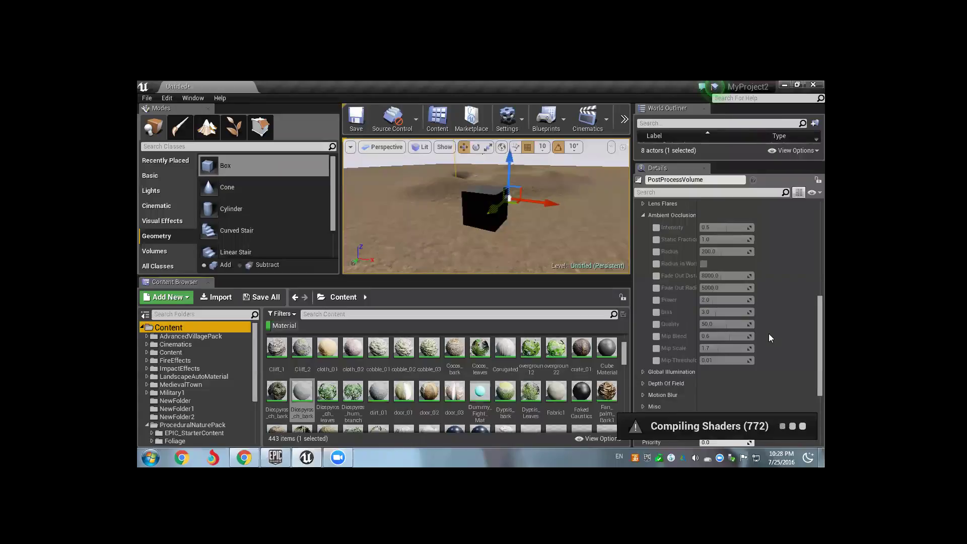
{"action": "scroll", "coordinate": [769, 333], "scroll_direction": "down", "scroll_amount": 4}
{"action": "scroll", "coordinate": [642, 294], "scroll_direction": "down", "scroll_amount": 1}
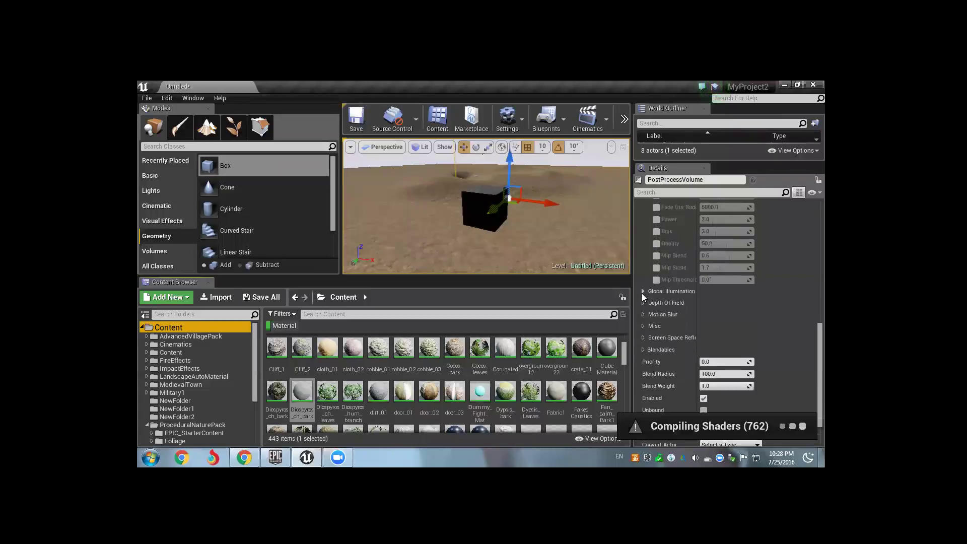
{"action": "left_click", "coordinate": [643, 292]}
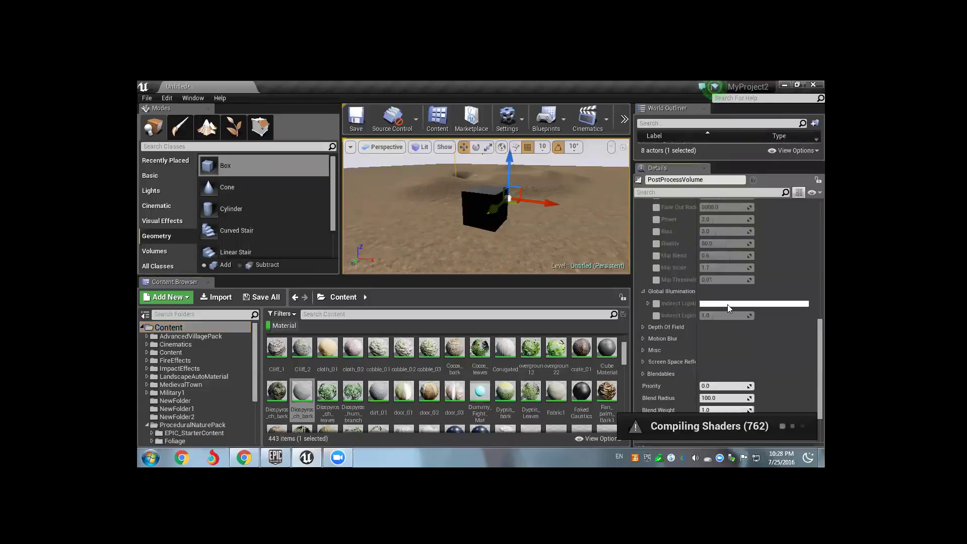
{"action": "left_click", "coordinate": [643, 292]}
{"action": "scroll", "coordinate": [660, 299], "scroll_direction": "up", "scroll_amount": 4}
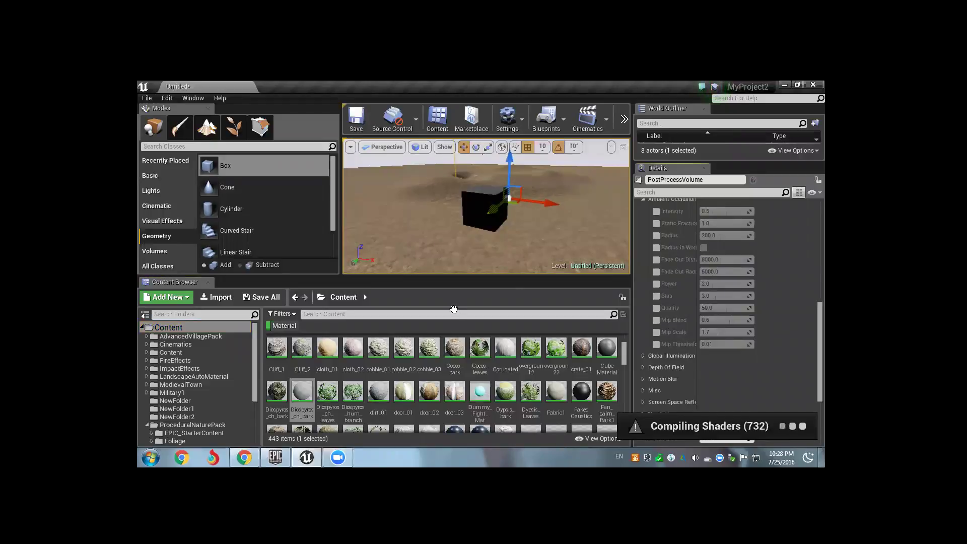
{"action": "scroll", "coordinate": [441, 228], "scroll_direction": "up", "scroll_amount": 3}
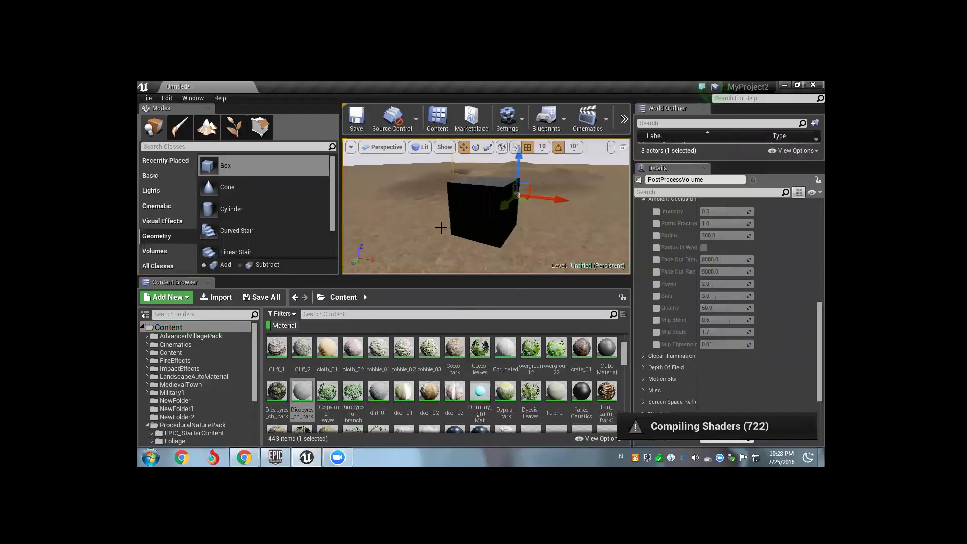
{"action": "scroll", "coordinate": [441, 227], "scroll_direction": "down", "scroll_amount": 3}
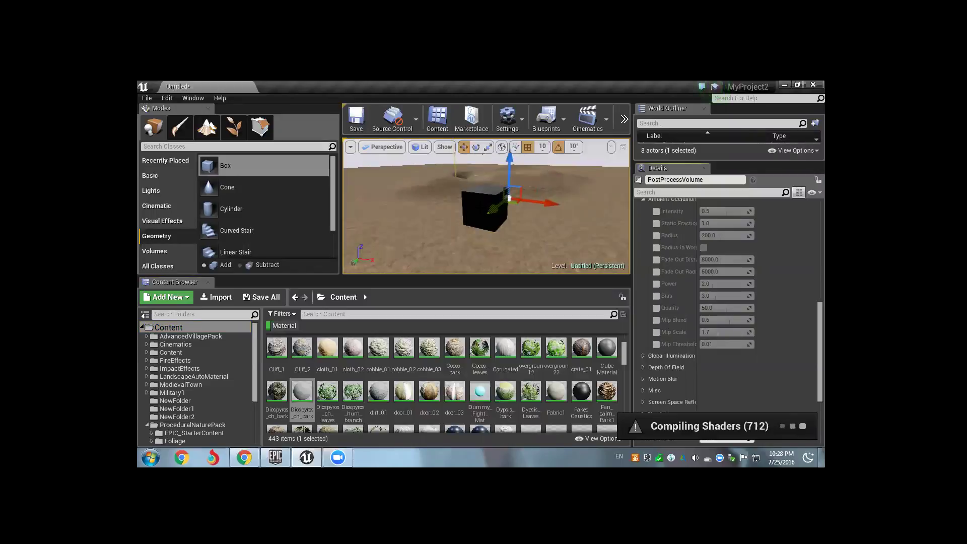
Step: Select the box brush and orbit the view around it
{"action": "left_click", "coordinate": [483, 209]}
{"action": "scroll", "coordinate": [430, 217], "scroll_direction": "down", "scroll_amount": 2}
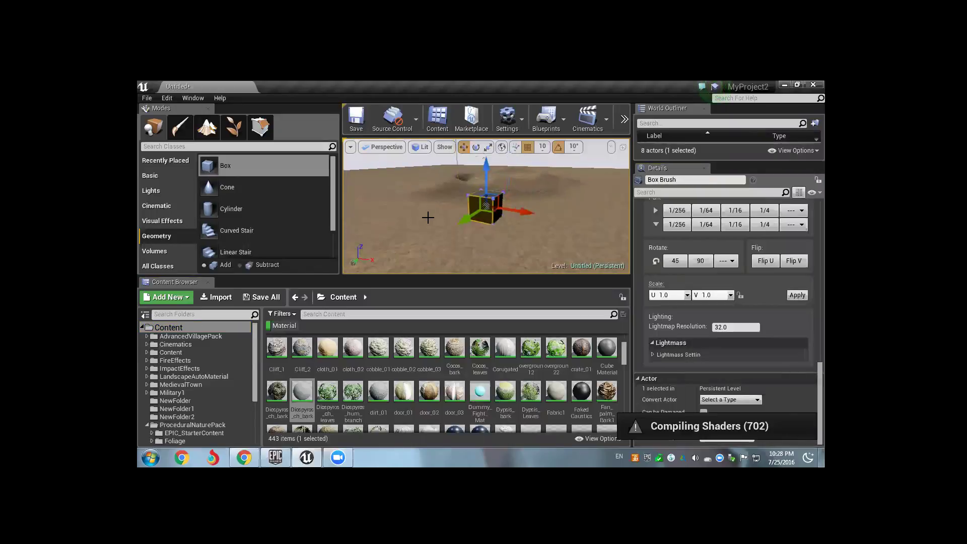
{"action": "left_click_drag", "start_coordinate": [413, 224], "coordinate": [436, 220], "text": "alt"}
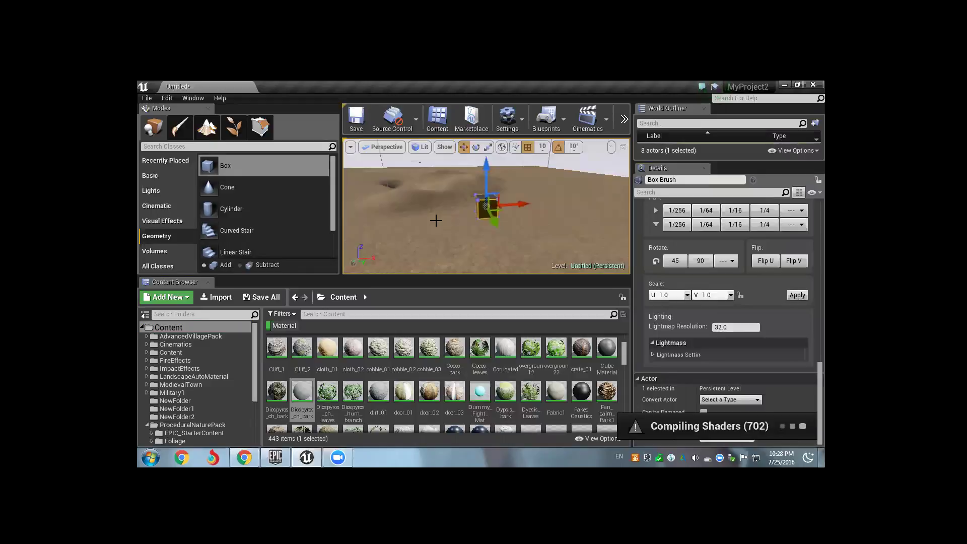
Step: Switch the Modes panel to Landscape and back to Place, then select the landscape
{"action": "left_click", "coordinate": [180, 134]}
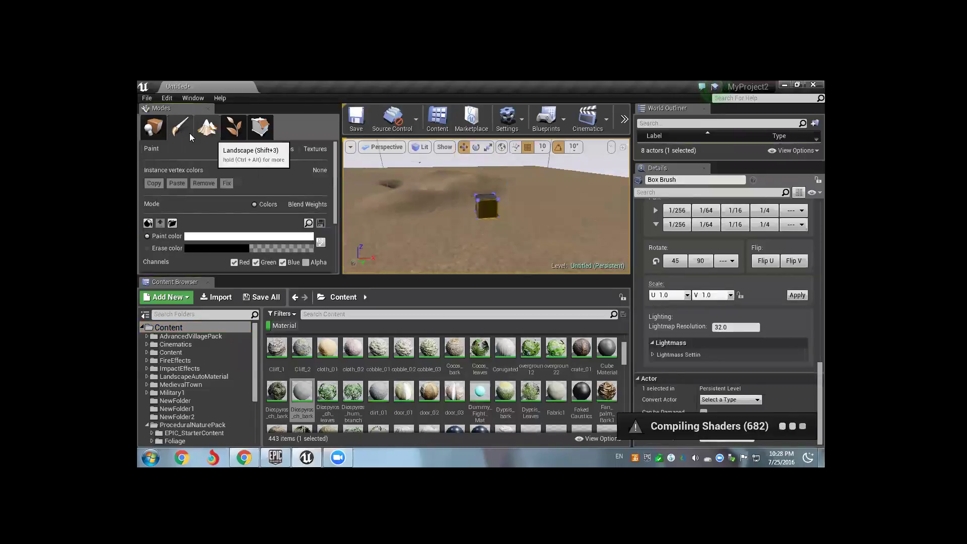
{"action": "left_click", "coordinate": [207, 130]}
{"action": "left_click", "coordinate": [180, 133]}
{"action": "left_click", "coordinate": [154, 129]}
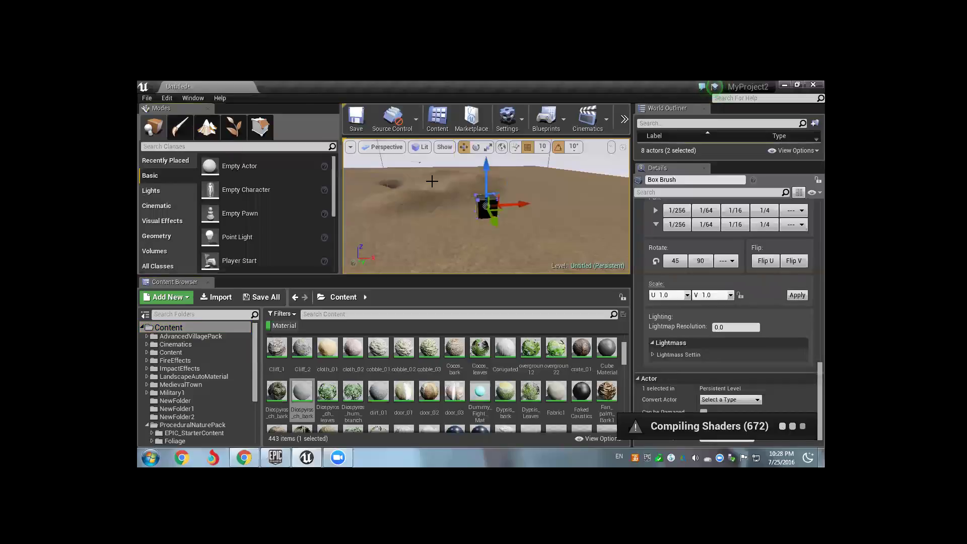
{"action": "left_click", "coordinate": [431, 200]}
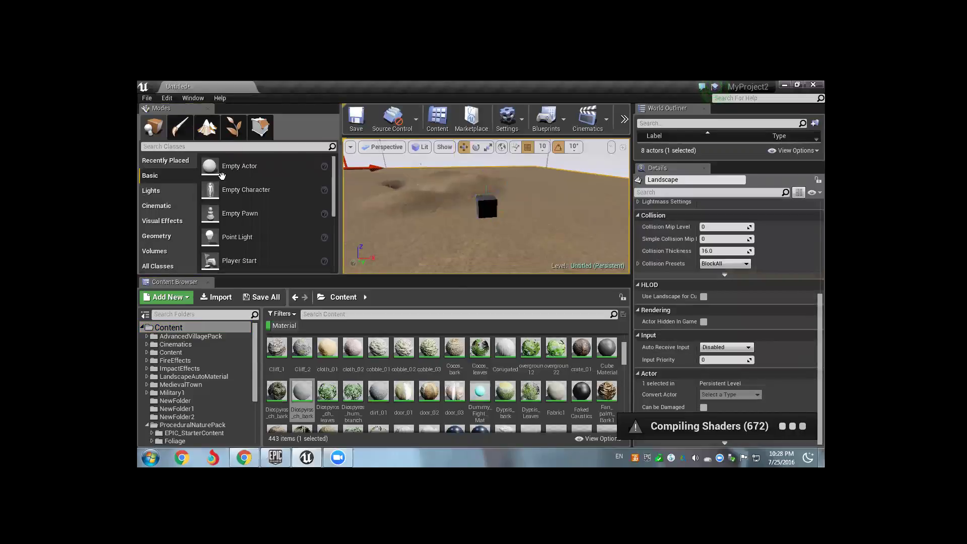
{"action": "scroll", "coordinate": [304, 223], "scroll_direction": "down", "scroll_amount": 3}
Step: Drop a Cinematic Camera Rig Rail onto the landscape and drag its end point to lengthen the track
{"action": "left_click", "coordinate": [166, 205]}
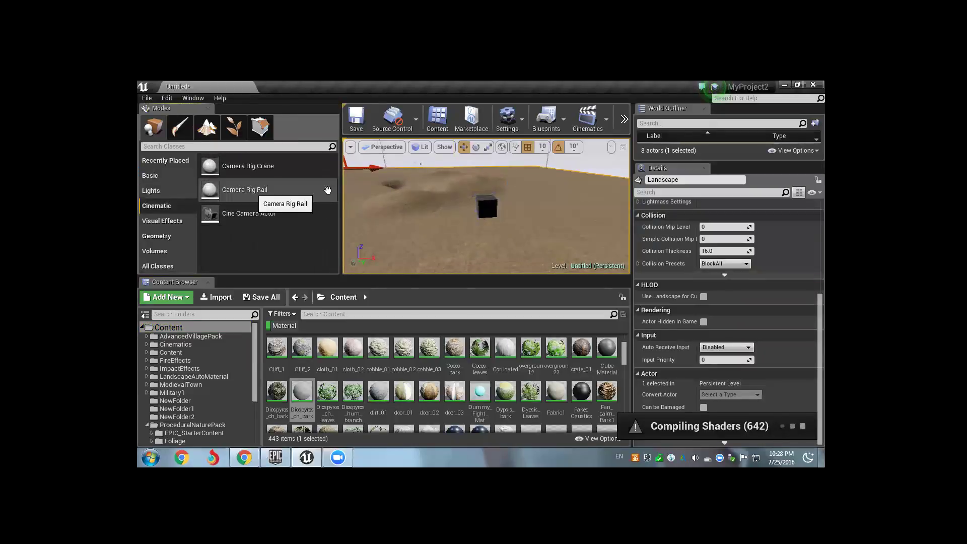
{"action": "left_click_drag", "start_coordinate": [280, 191], "coordinate": [439, 211]}
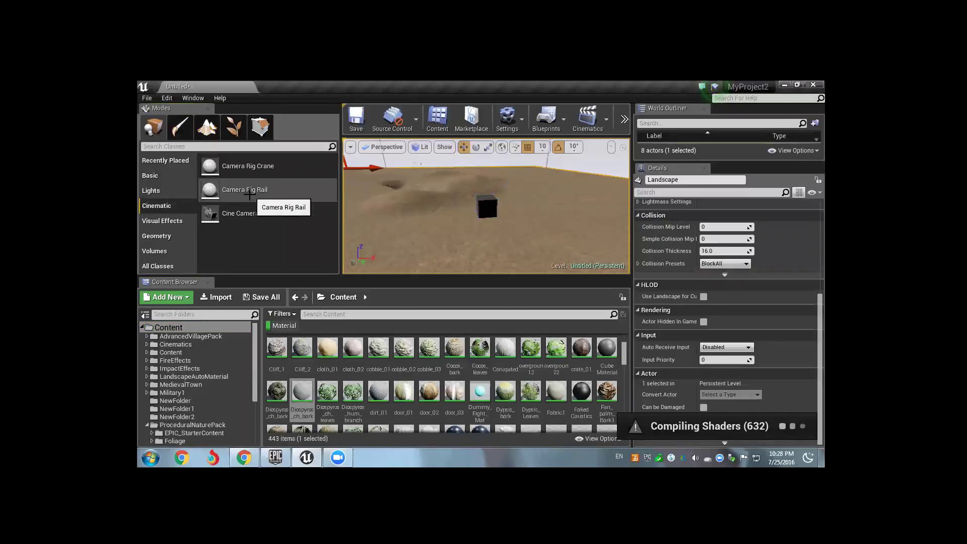
{"action": "scroll", "coordinate": [439, 211], "scroll_direction": "down", "scroll_amount": 5}
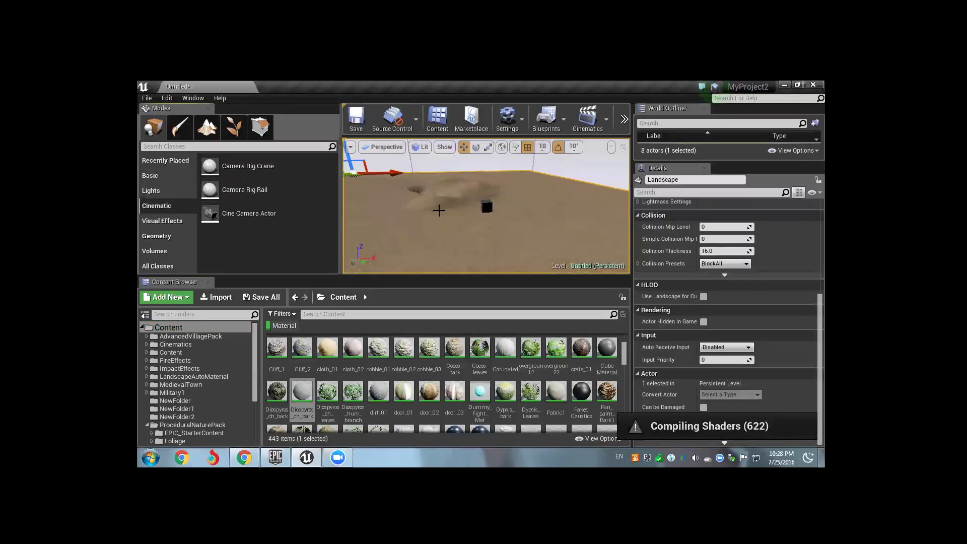
{"action": "scroll", "coordinate": [439, 211], "scroll_direction": "down", "scroll_amount": 4}
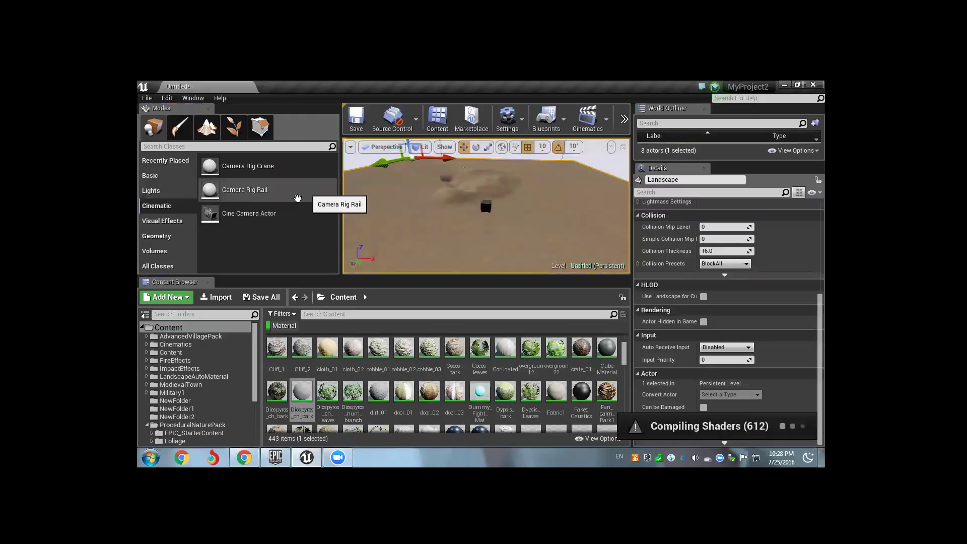
{"action": "left_click_drag", "start_coordinate": [261, 197], "coordinate": [425, 221]}
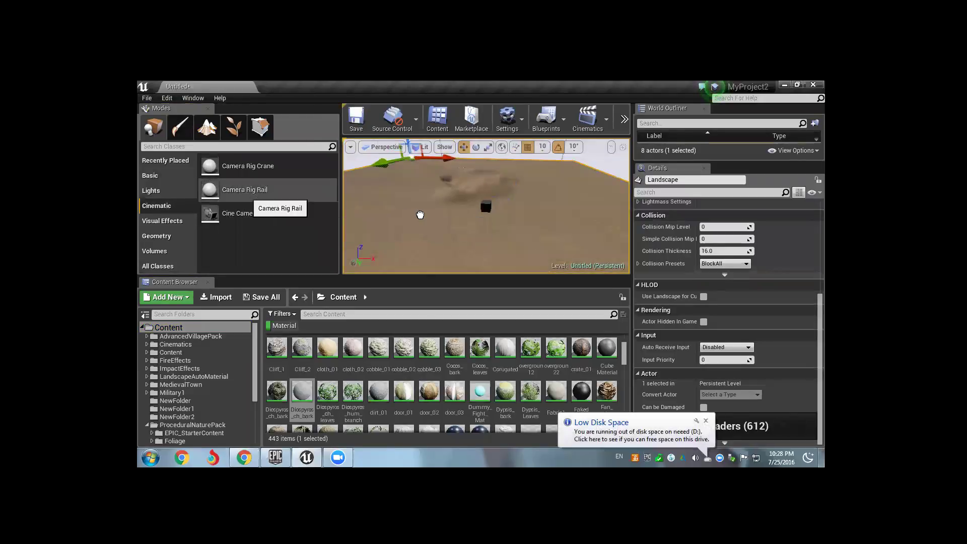
{"action": "key", "text": "f"}
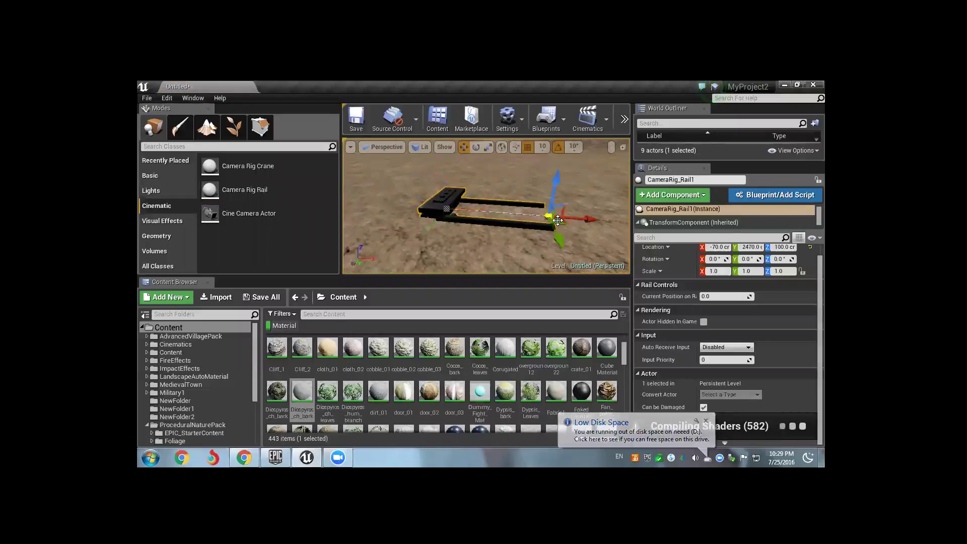
{"action": "scroll", "coordinate": [547, 214], "scroll_direction": "down", "scroll_amount": 5}
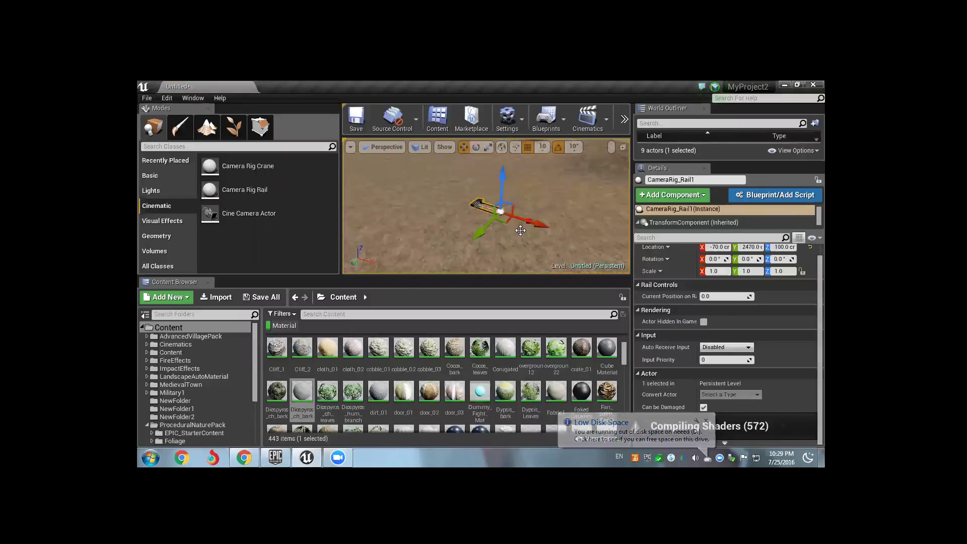
{"action": "scroll", "coordinate": [575, 265], "scroll_direction": "up", "scroll_amount": 3}
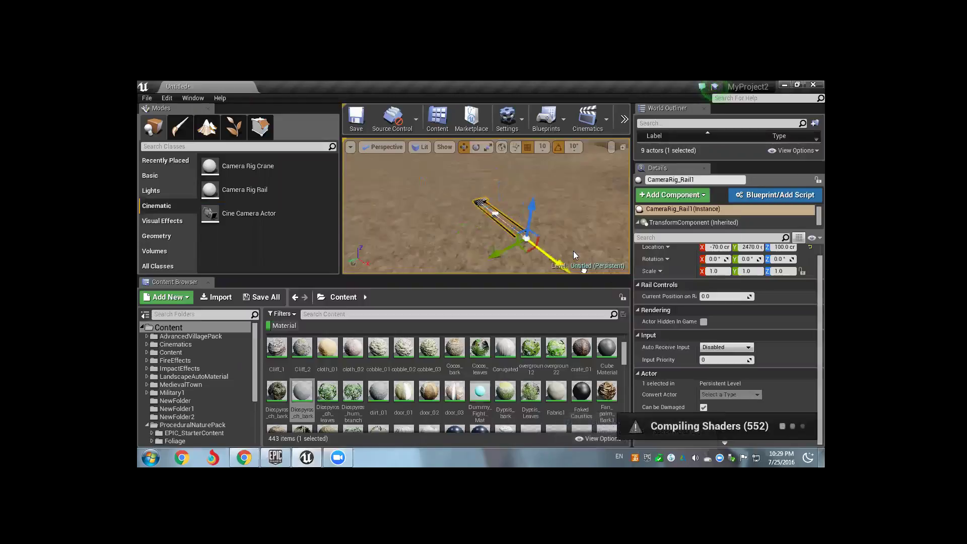
{"action": "scroll", "coordinate": [546, 245], "scroll_direction": "down", "scroll_amount": 2}
{"action": "mouse_move", "coordinate": [546, 245]}
{"action": "left_mouse_down"}
{"action": "mouse_move", "coordinate": [504, 230]}
{"action": "mouse_move", "coordinate": [452, 237]}
{"action": "left_mouse_up"}
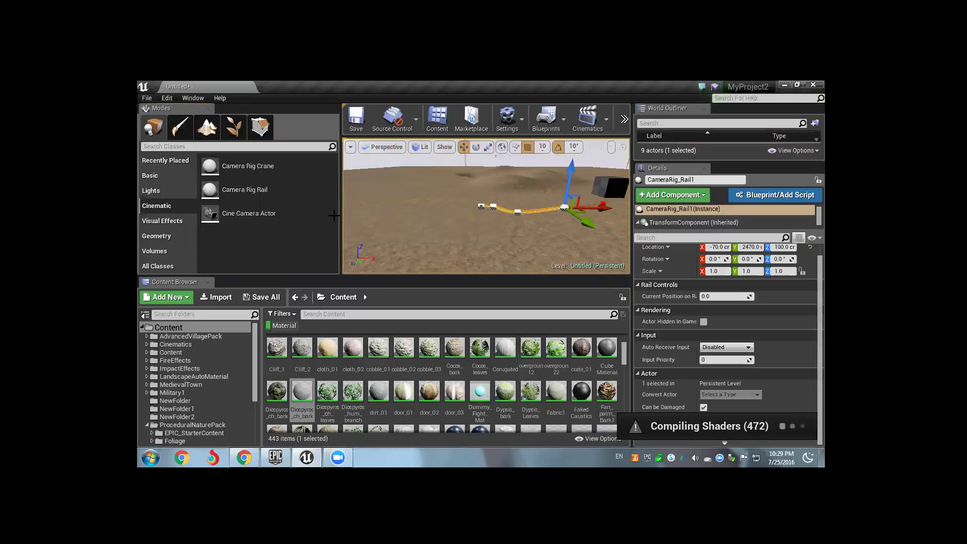
{"action": "left_click", "coordinate": [492, 205]}
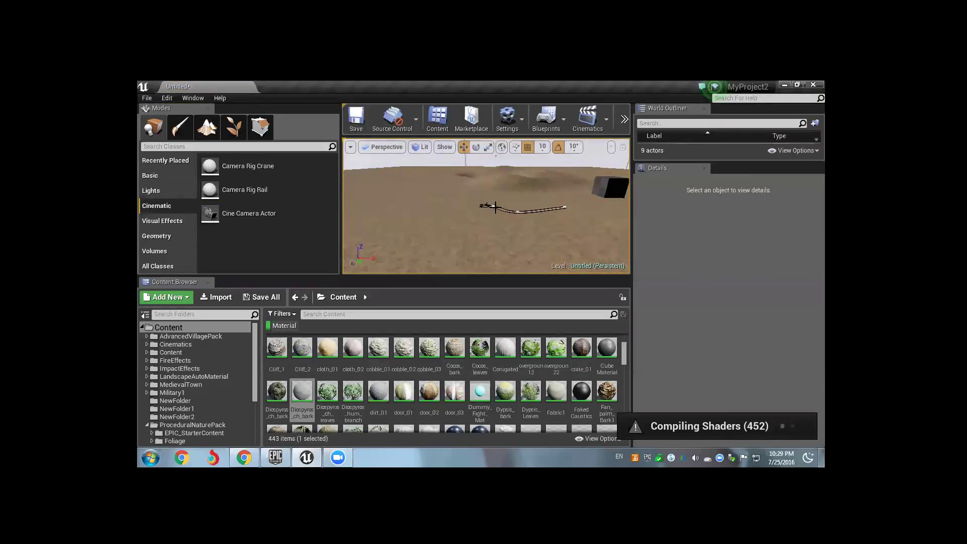
Step: Place a Cine Camera Actor on the rail and attach it to CameraRig_Rail1
{"action": "left_click_drag", "start_coordinate": [484, 205], "coordinate": [544, 205]}
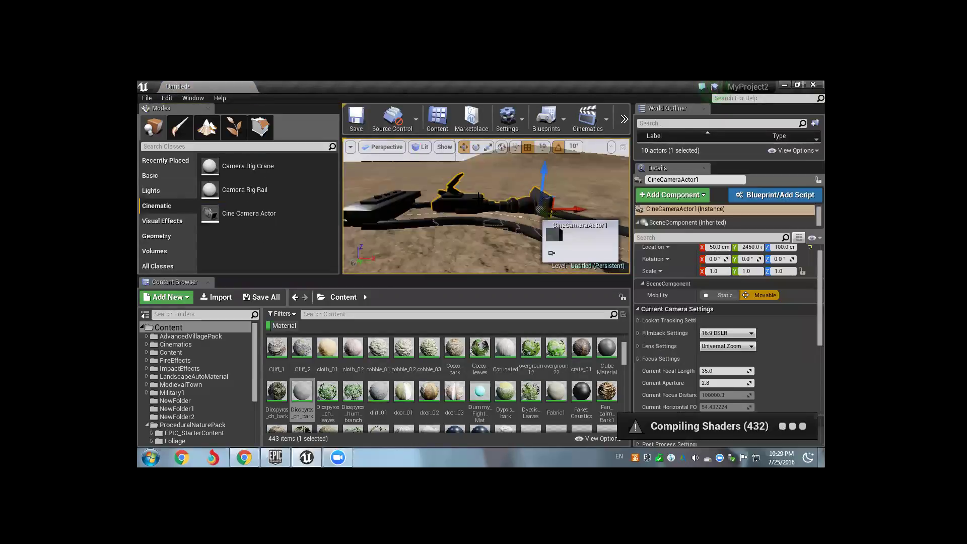
{"action": "right_click", "coordinate": [477, 193]}
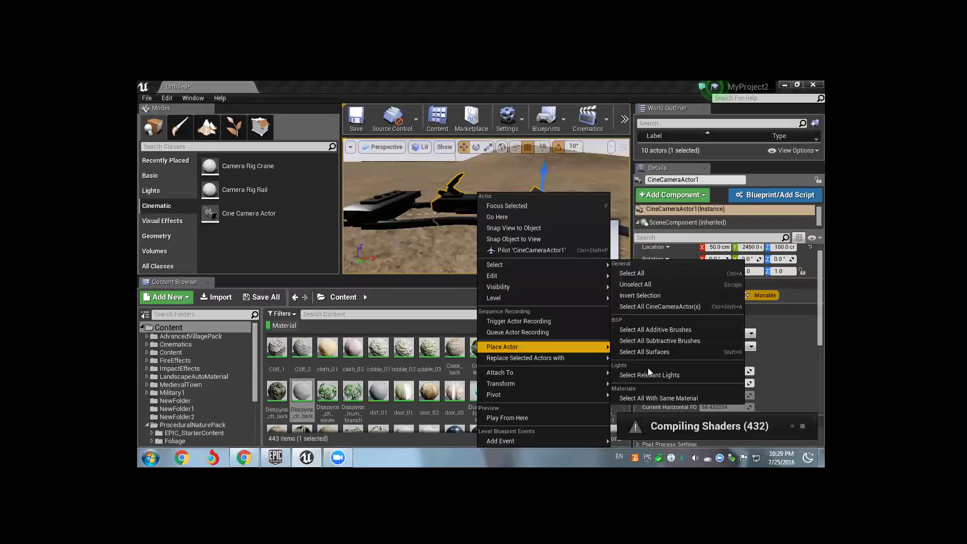
{"action": "mouse_move", "coordinate": [580, 372]}
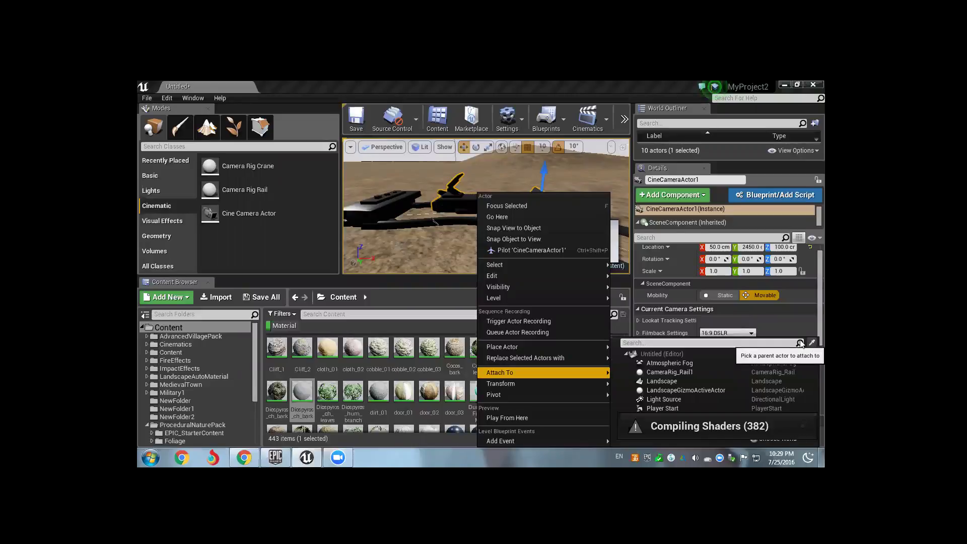
{"action": "left_click", "coordinate": [812, 343]}
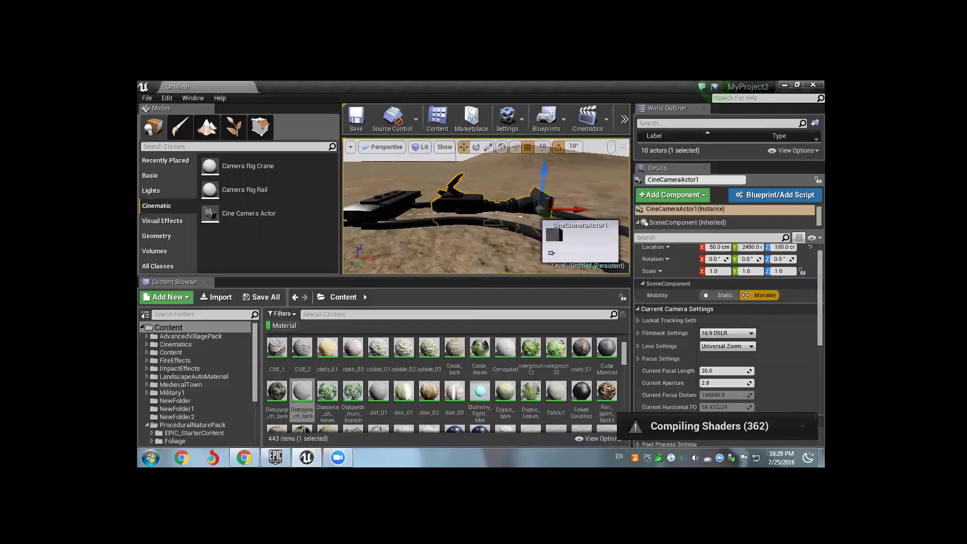
{"action": "left_click", "coordinate": [384, 206]}
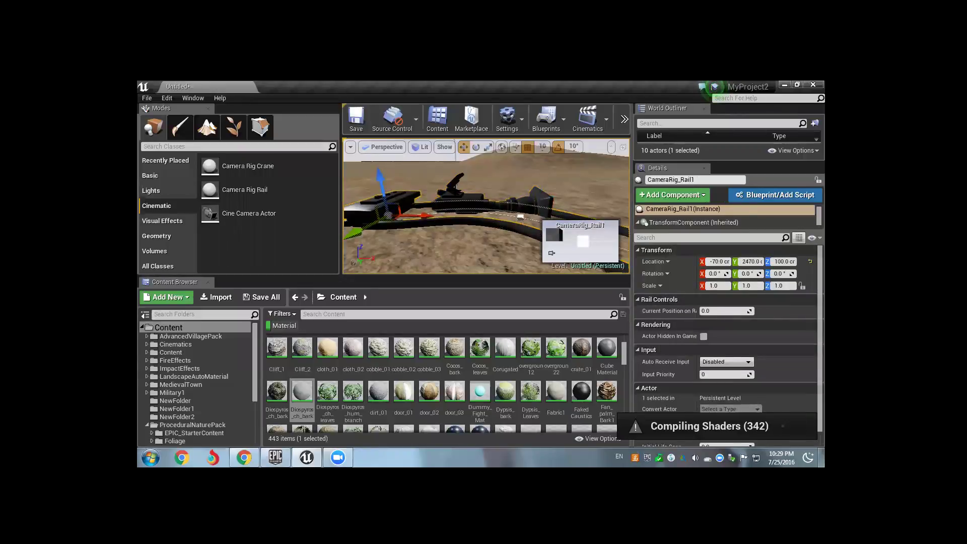
Step: Set the camera's Location X and Y to 0, then slide it 60 cm along X
{"action": "left_click", "coordinate": [456, 189]}
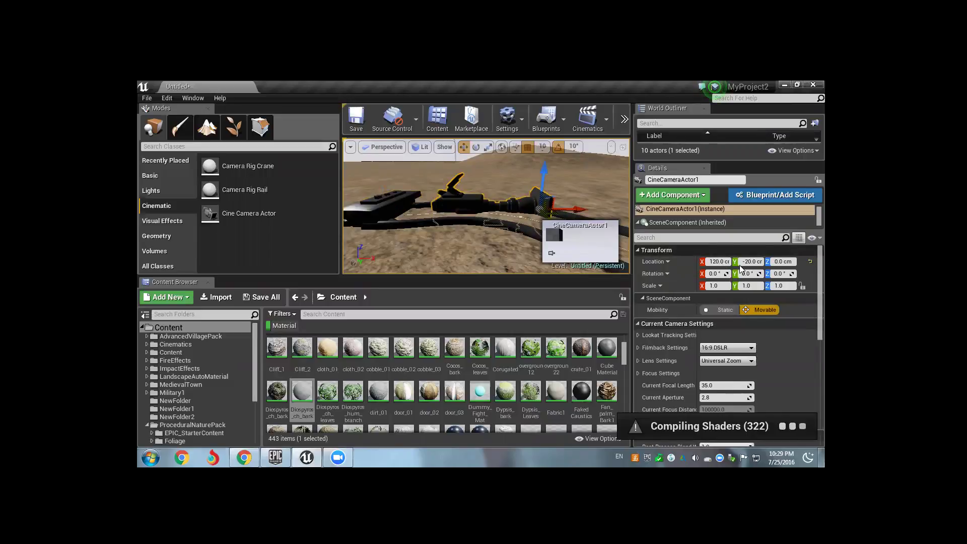
{"action": "left_click", "coordinate": [719, 261]}
{"action": "type", "text": "0"}
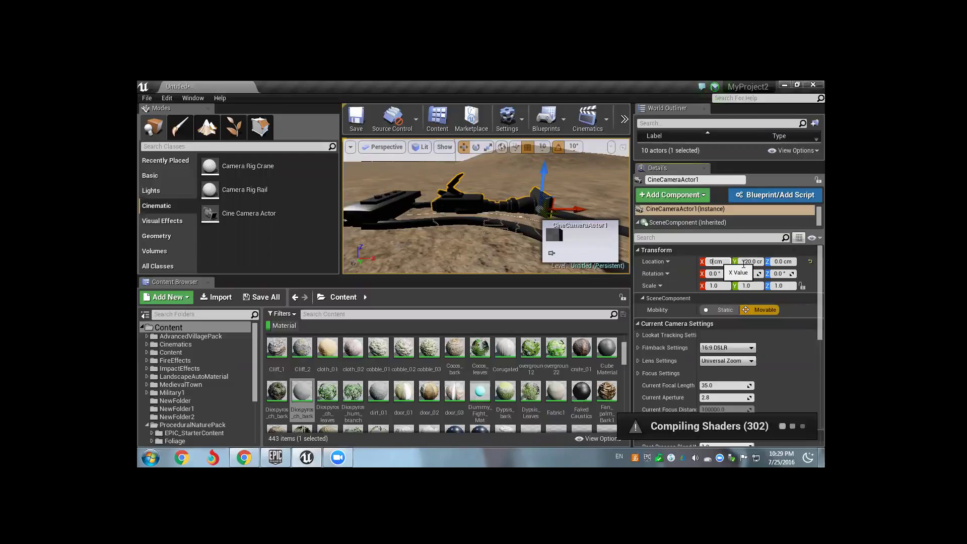
{"action": "left_click", "coordinate": [755, 261]}
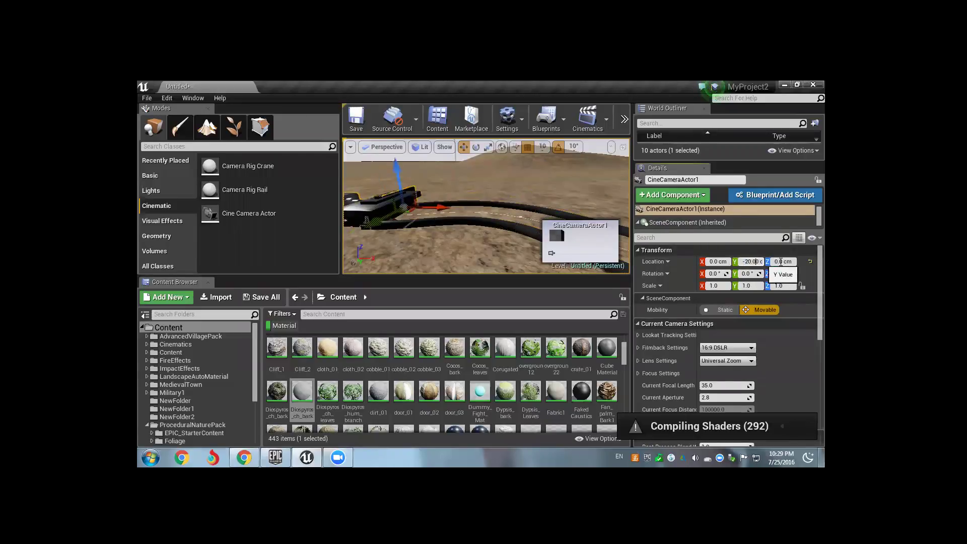
{"action": "left_click_drag", "start_coordinate": [744, 260], "coordinate": [729, 255]}
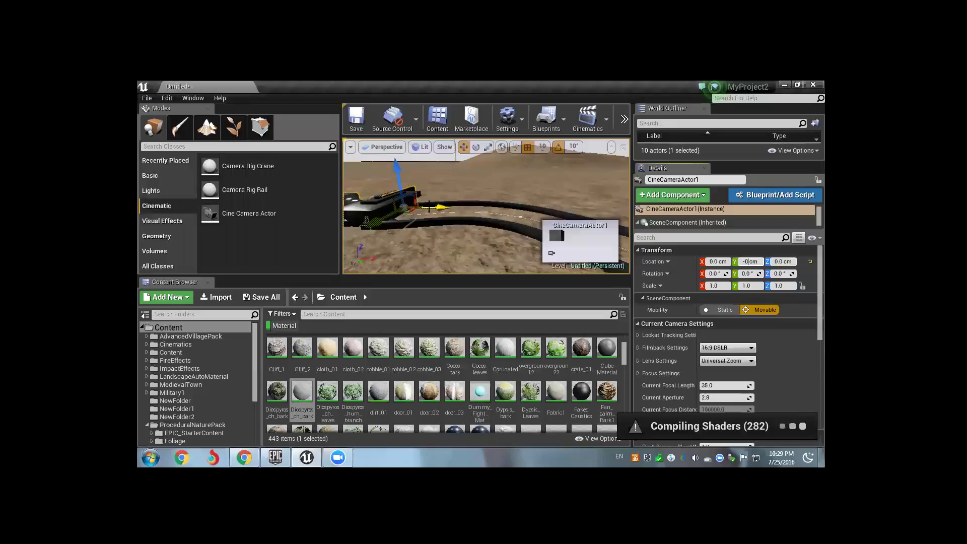
{"action": "key", "text": "f"}
{"action": "scroll", "coordinate": [505, 220], "scroll_direction": "down", "scroll_amount": 3}
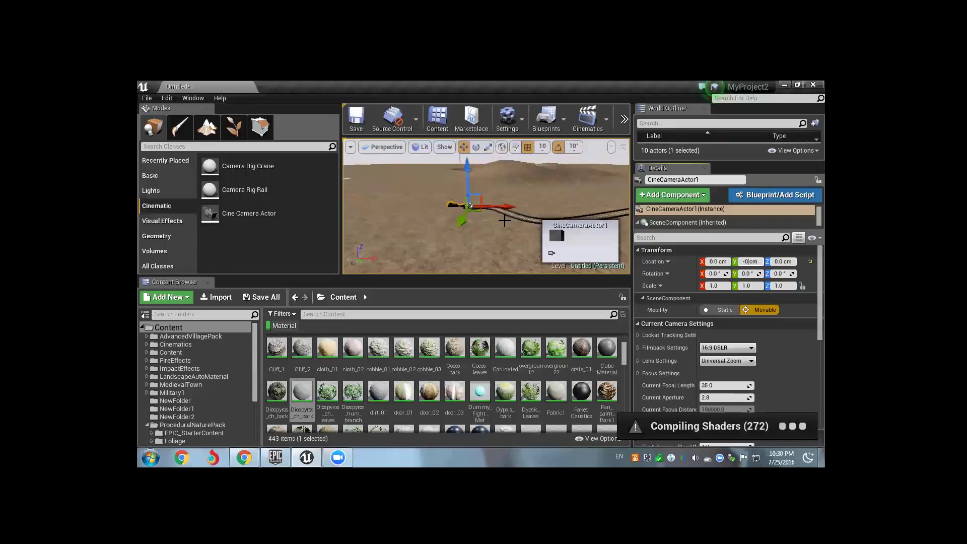
{"action": "left_click_drag", "start_coordinate": [504, 207], "coordinate": [555, 217]}
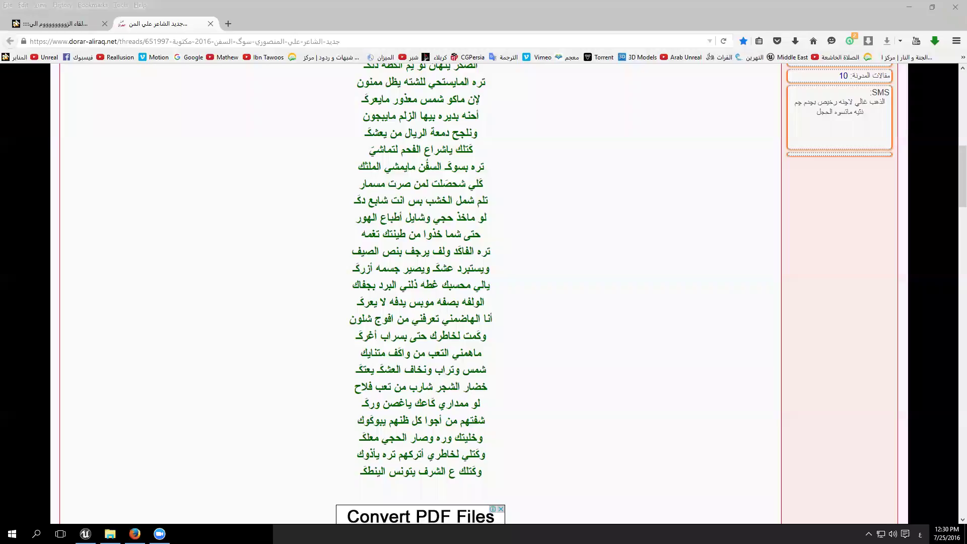
Step: Minimize the Master folder window to reveal the desktop
{"action": "key", "text": "alt"}
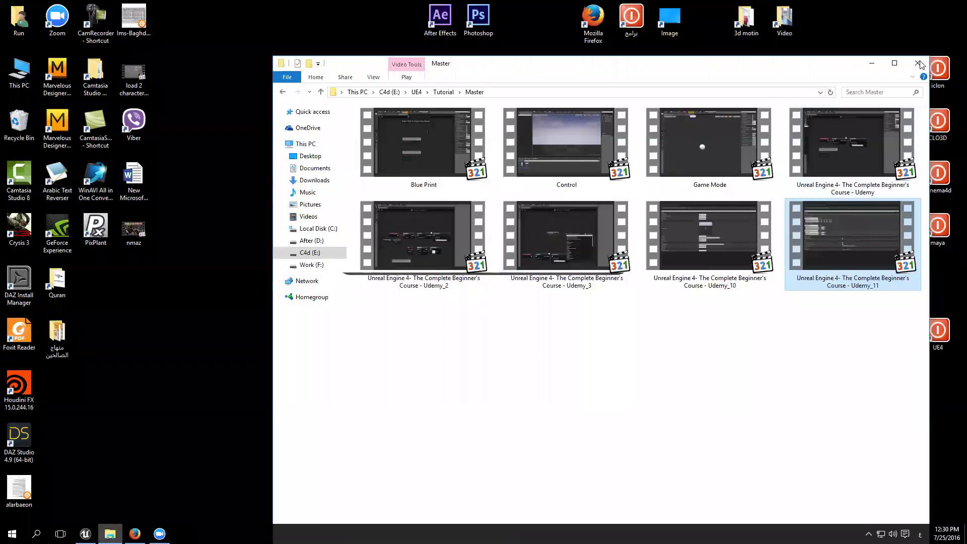
{"action": "key", "text": "super+d"}
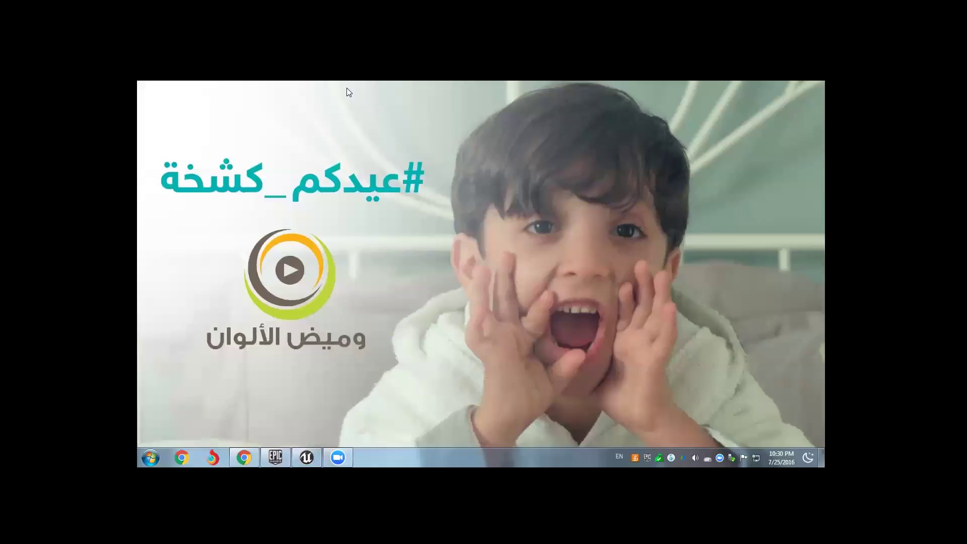
Step: Back in Unreal Editor, delete the Cine Camera Actor and the Camera Rig Rail
{"action": "left_click", "coordinate": [307, 458]}
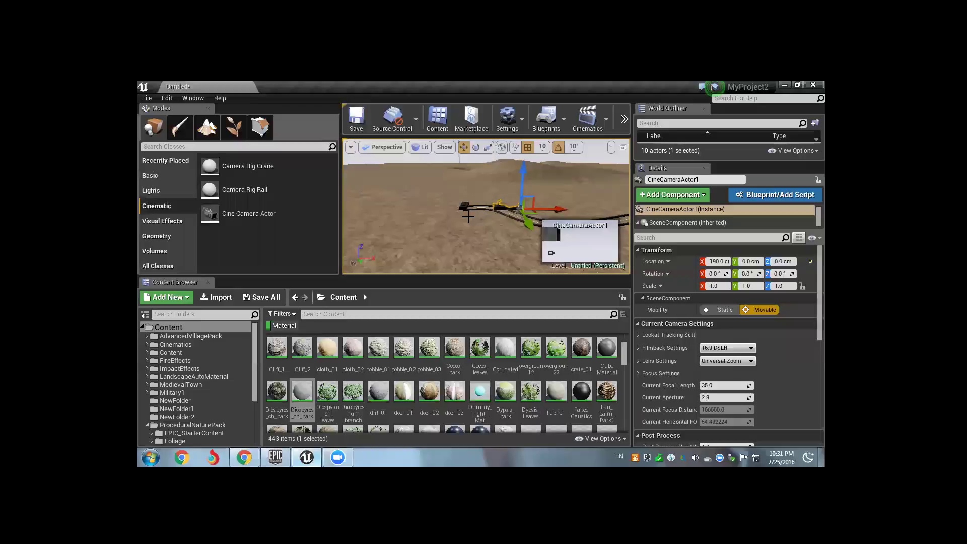
{"action": "right_click_drag", "start_coordinate": [468, 217], "coordinate": [472, 216]}
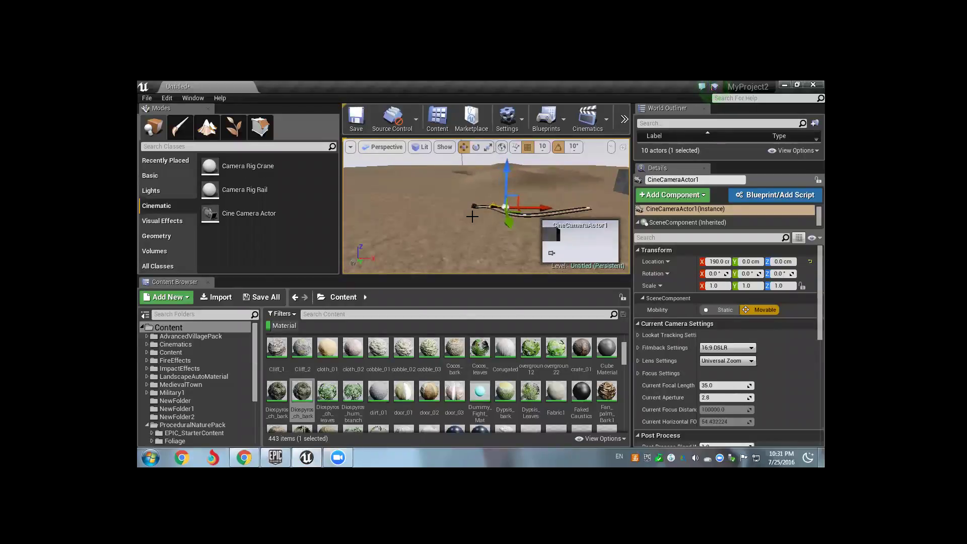
{"action": "key", "text": "Delete"}
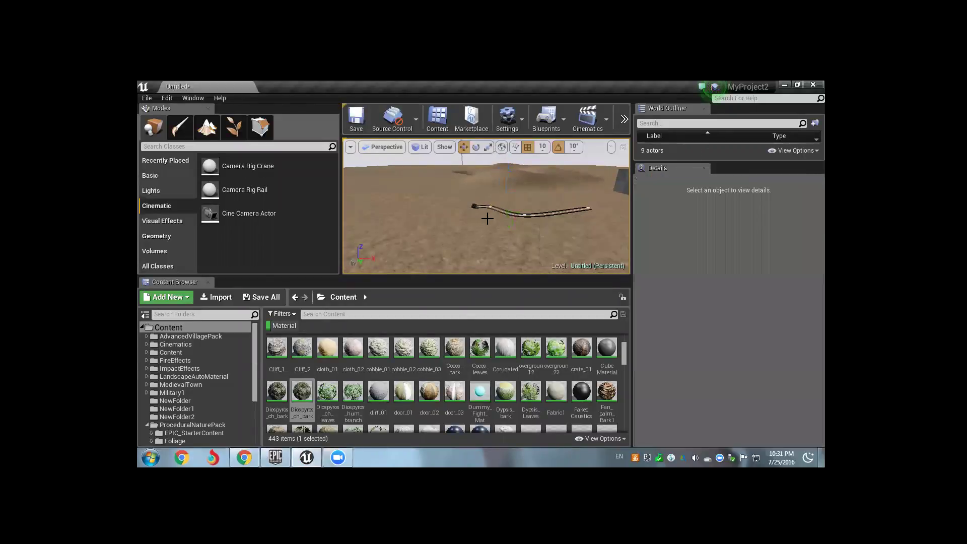
{"action": "left_click", "coordinate": [475, 207]}
{"action": "key", "text": "Delete"}
{"action": "mouse_move", "coordinate": [485, 210]}
{"action": "right_mouse_down"}
{"action": "mouse_move", "coordinate": [502, 211]}
{"action": "mouse_move", "coordinate": [451, 204]}
{"action": "right_mouse_up"}
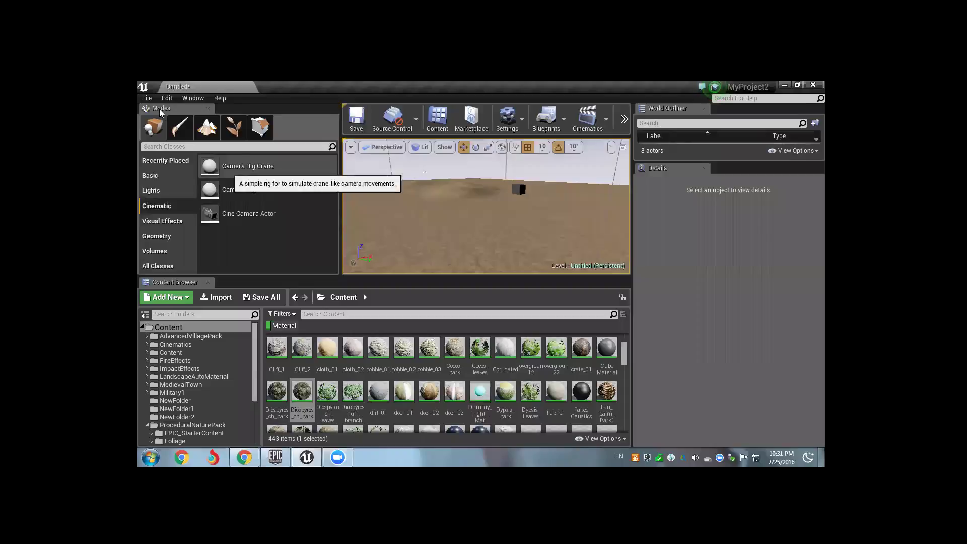
Step: Select and frame the box brush, then open the Content Browser asset filters
{"action": "left_click", "coordinate": [146, 98]}
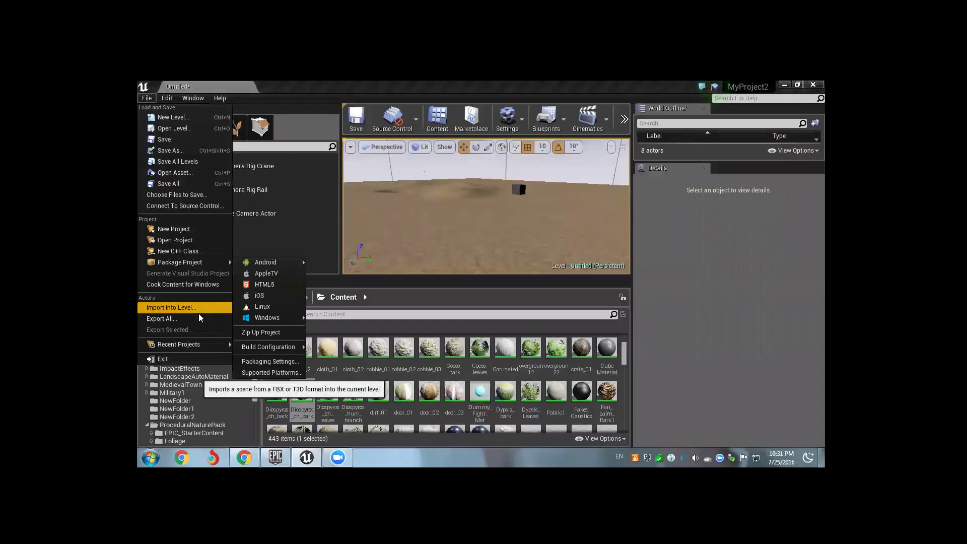
{"action": "left_click", "coordinate": [507, 91]}
{"action": "left_click", "coordinate": [520, 190]}
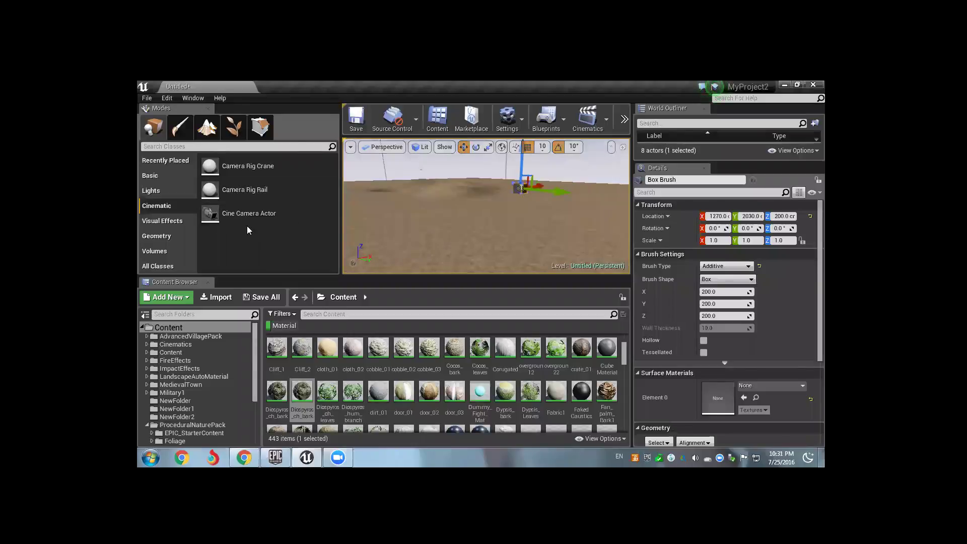
{"action": "left_click_drag", "start_coordinate": [251, 193], "coordinate": [482, 198]}
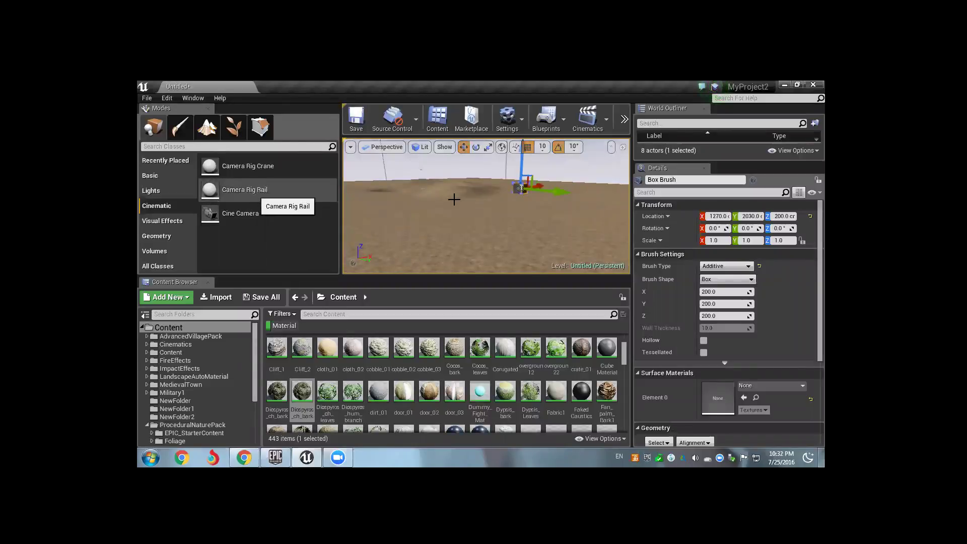
{"action": "key", "text": "f"}
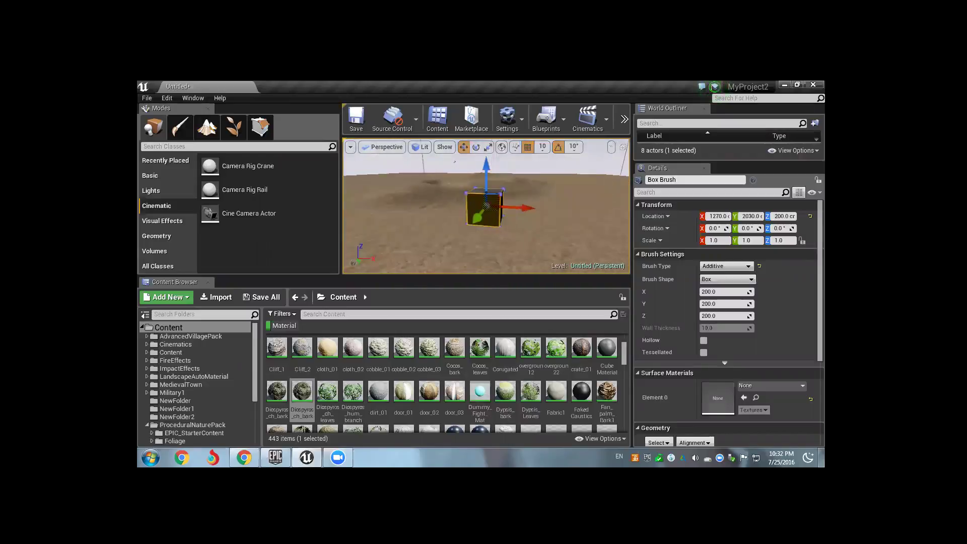
{"action": "left_click", "coordinate": [282, 314]}
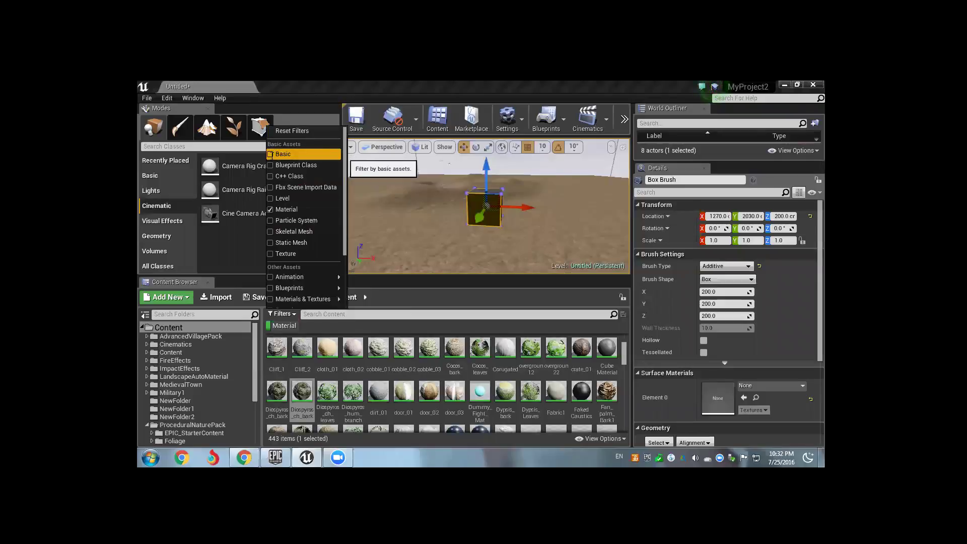
Step: Uncheck the Material filter to show all 17 Content folders and widen the viewport
{"action": "left_click", "coordinate": [290, 209]}
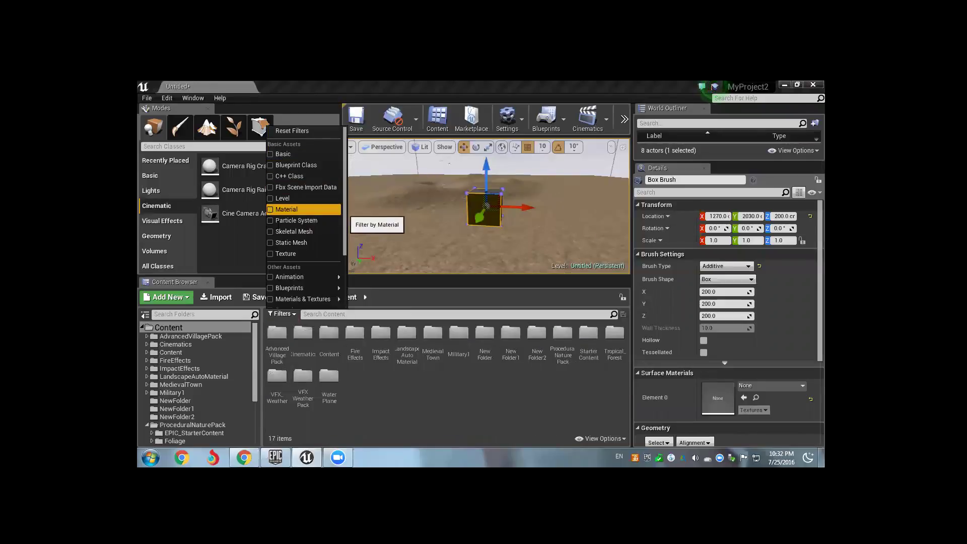
{"action": "left_click", "coordinate": [393, 297]}
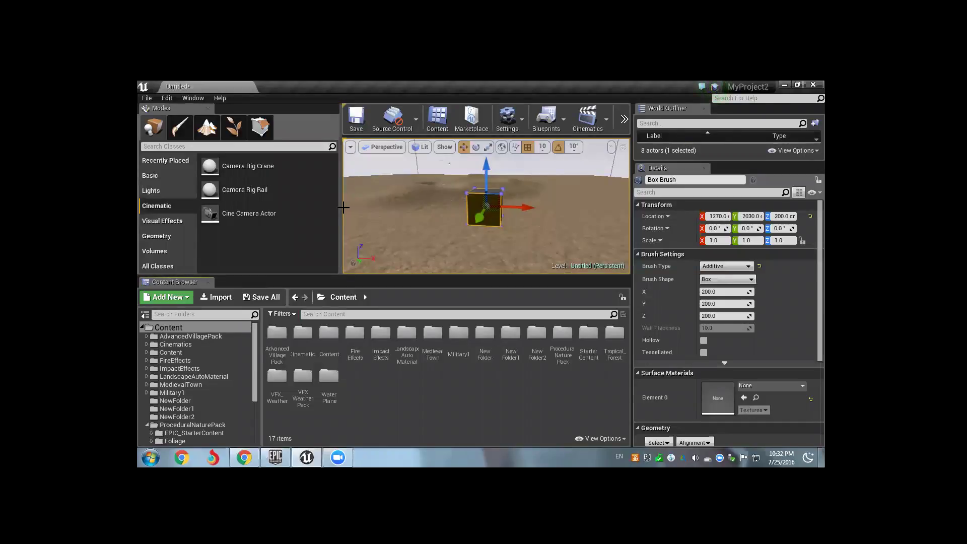
{"action": "left_click_drag", "start_coordinate": [342, 208], "coordinate": [288, 209]}
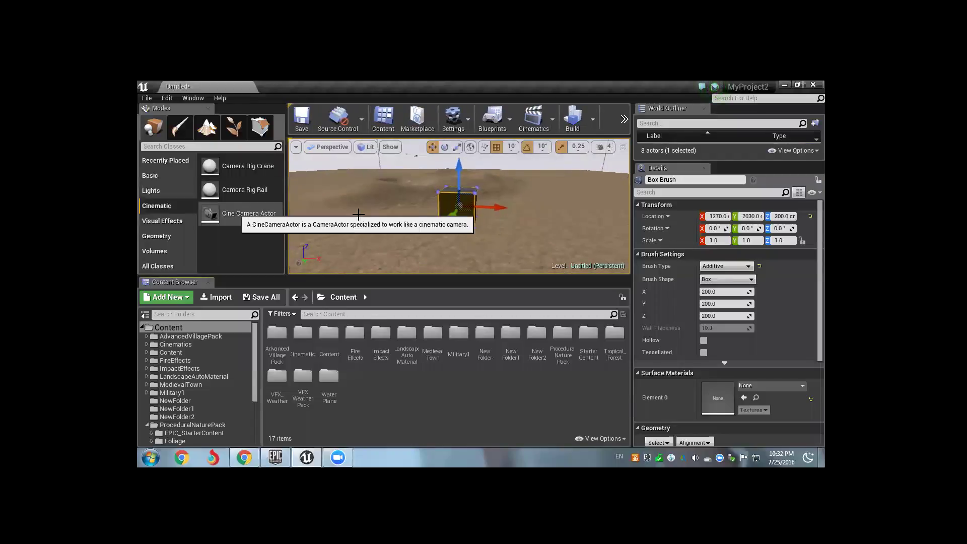
Step: Select the landscape, then move closer and select the black box brush
{"action": "left_click", "coordinate": [384, 215]}
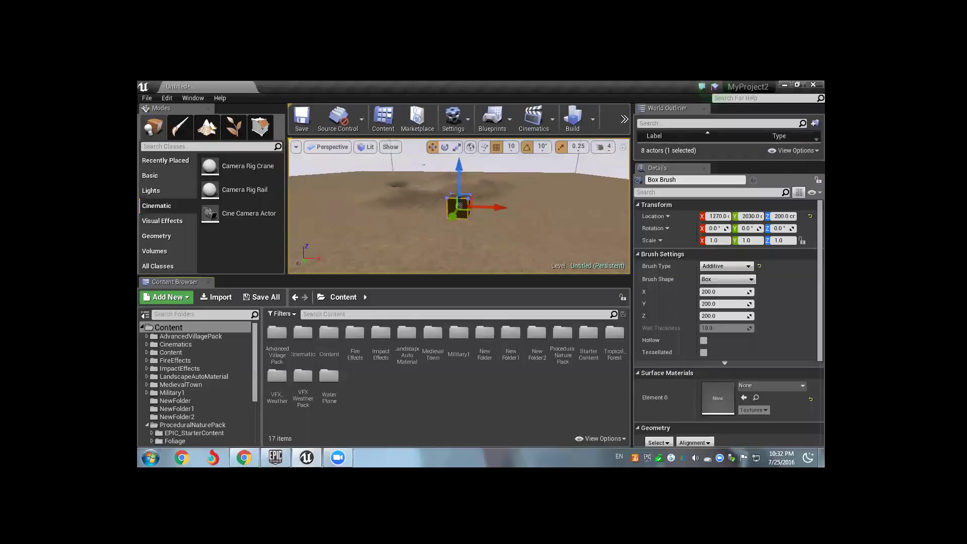
{"action": "scroll", "coordinate": [389, 215], "scroll_direction": "down", "scroll_amount": 1}
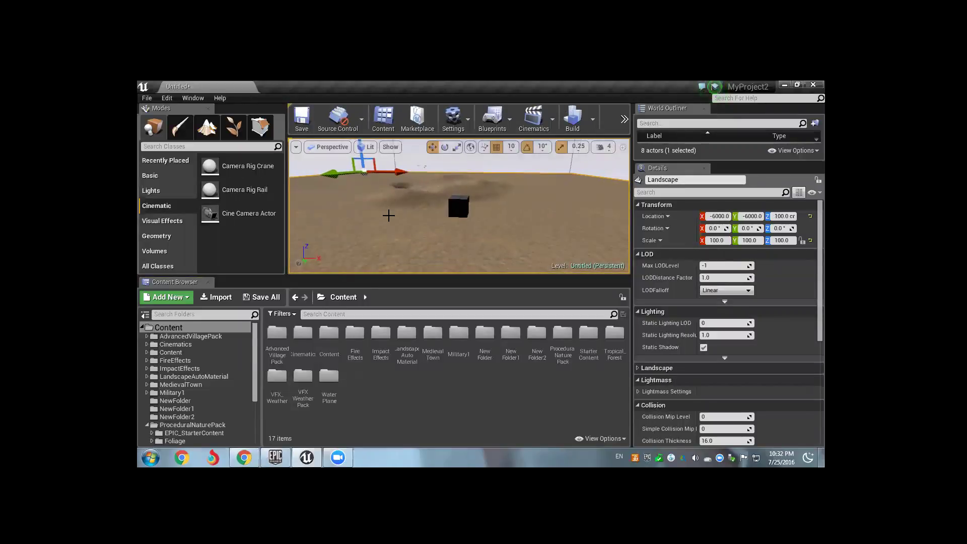
{"action": "scroll", "coordinate": [390, 215], "scroll_direction": "down", "scroll_amount": 1}
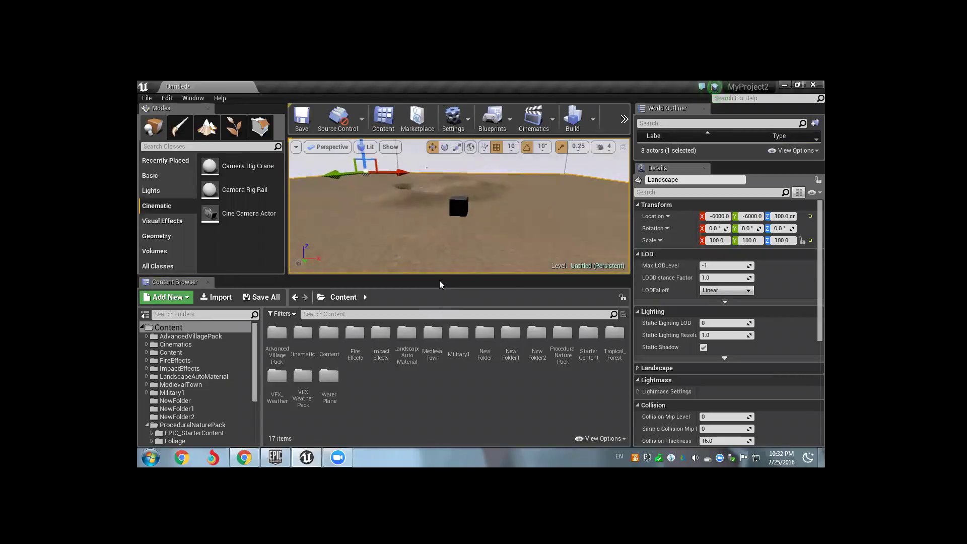
{"action": "left_click_drag", "start_coordinate": [443, 200], "coordinate": [442, 191]}
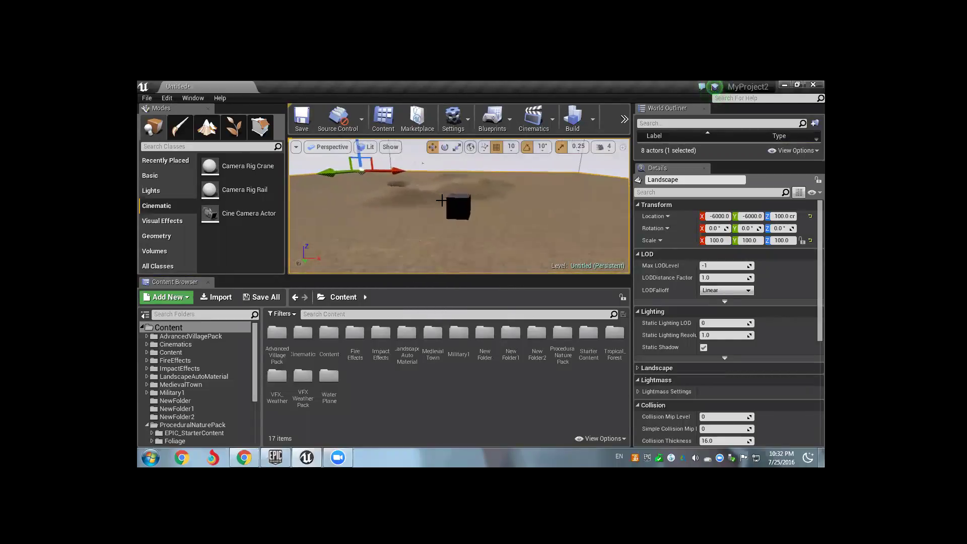
{"action": "left_click", "coordinate": [457, 207]}
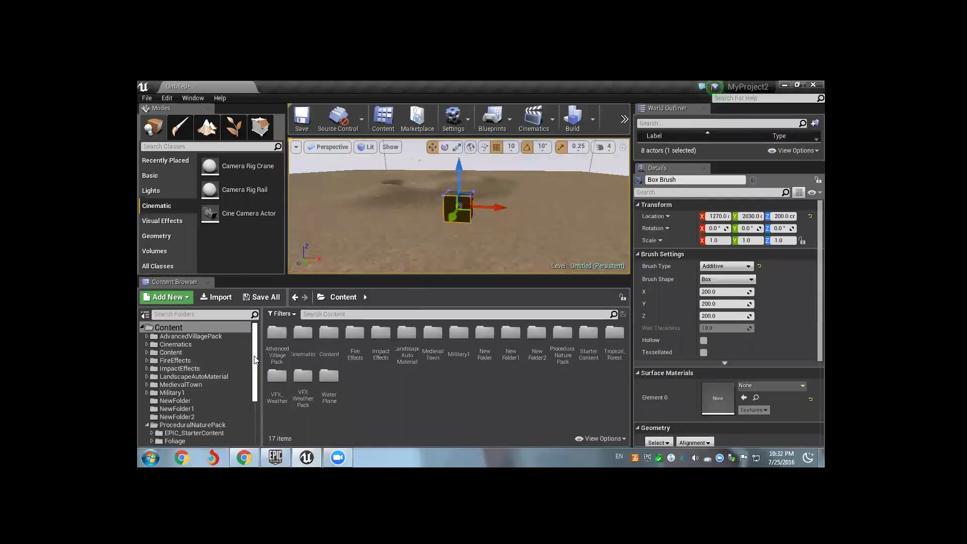
Step: Look through ProceduralNaturePack's Materials folder and the Landscape_Layerinfo folder in the Content Browser
{"action": "scroll", "coordinate": [254, 373], "scroll_direction": "down", "scroll_amount": 1}
{"action": "left_click_drag", "start_coordinate": [254, 373], "coordinate": [255, 407]}
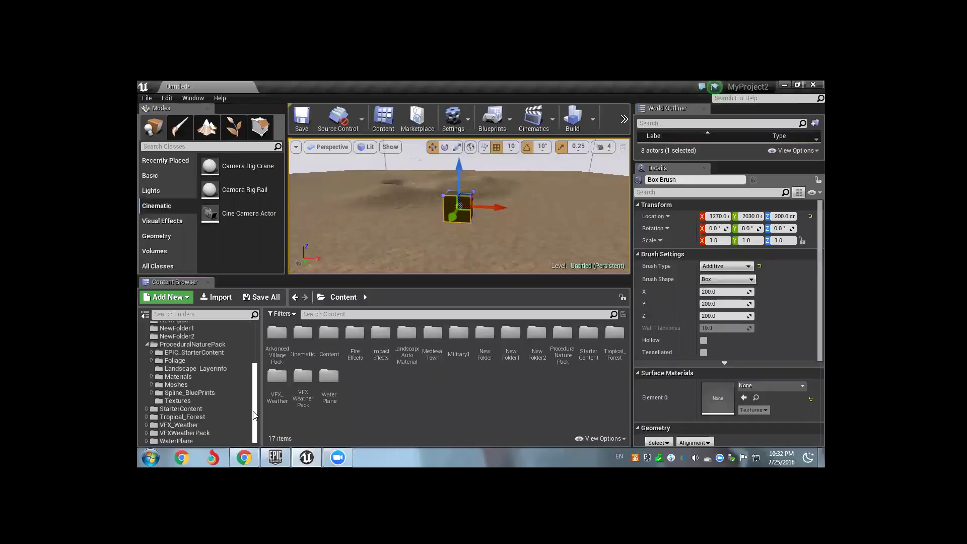
{"action": "left_click", "coordinate": [178, 376]}
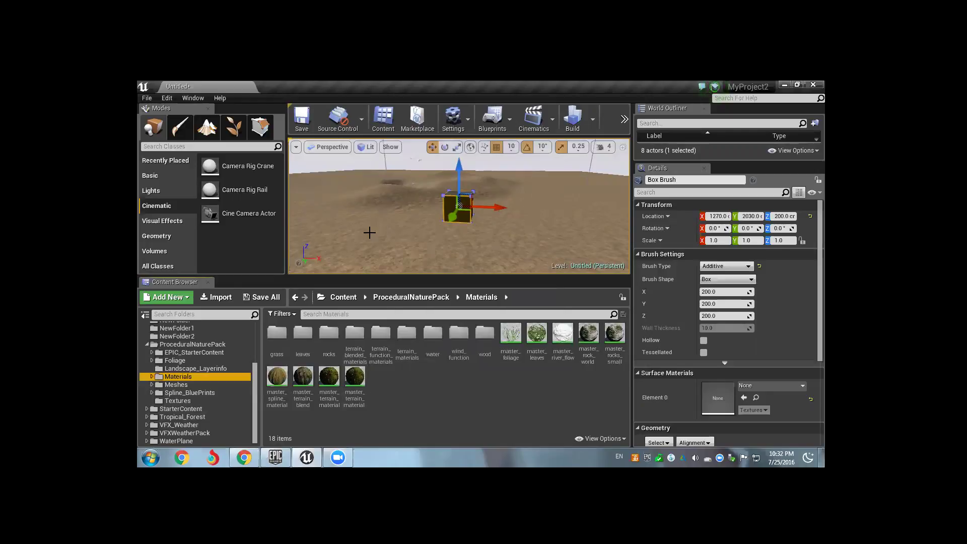
{"action": "scroll", "coordinate": [357, 240], "scroll_direction": "up", "scroll_amount": 2}
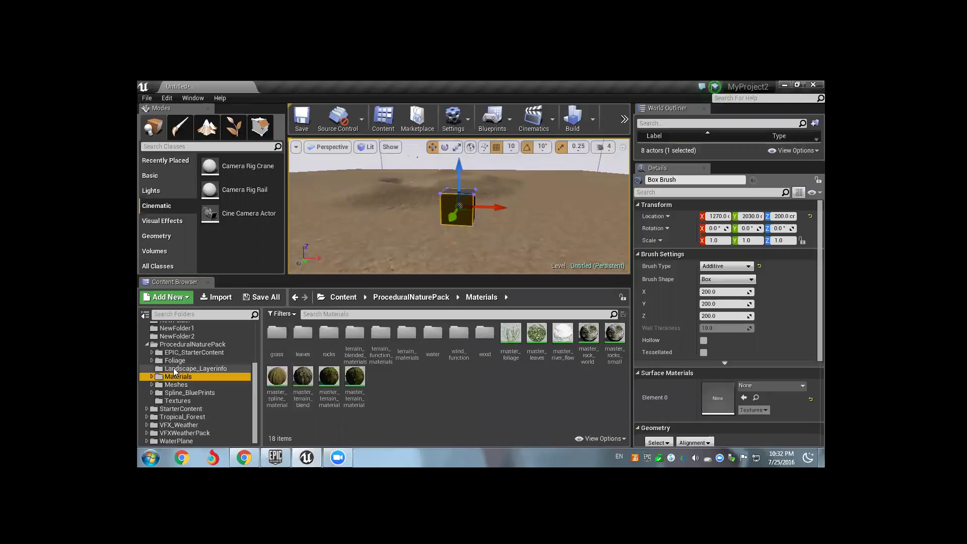
{"action": "left_click", "coordinate": [194, 369]}
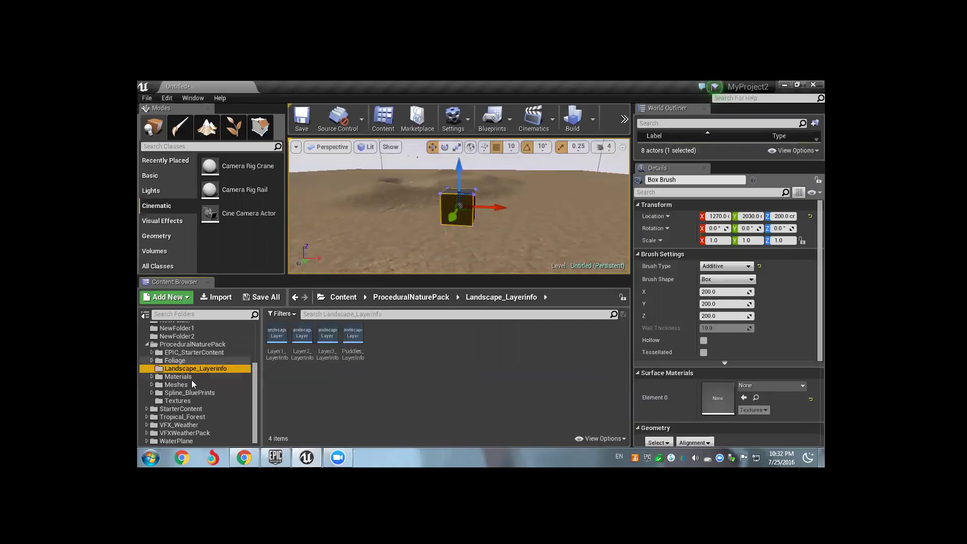
Step: Browse Military1's subfolders: mat, terrain, its tex ground textures, and Maps
{"action": "scroll", "coordinate": [193, 385], "scroll_direction": "up", "scroll_amount": 2}
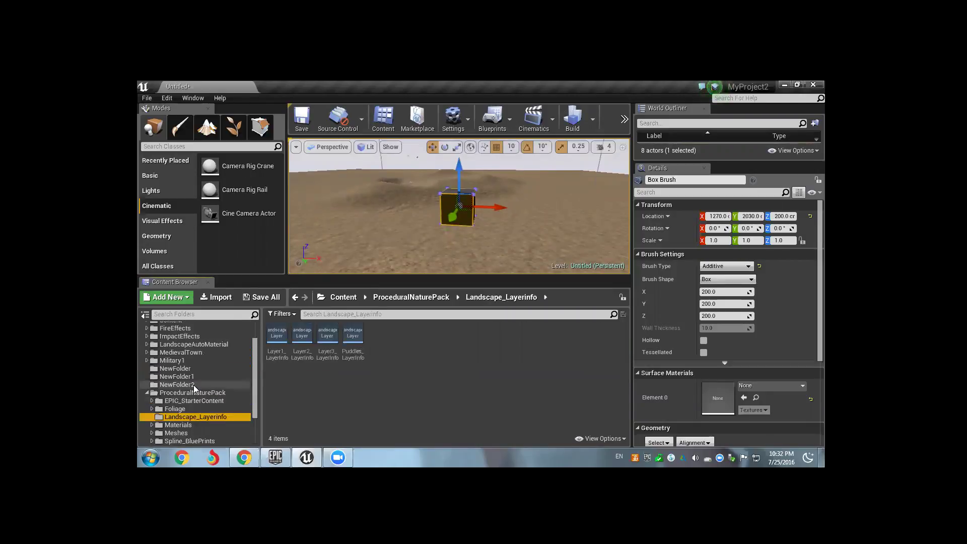
{"action": "left_click", "coordinate": [177, 361]}
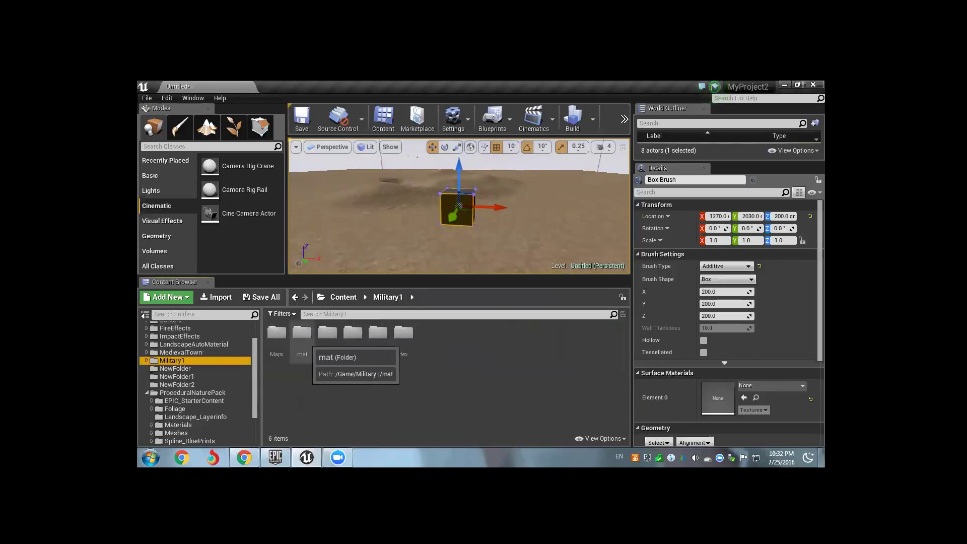
{"action": "double_click", "coordinate": [302, 339]}
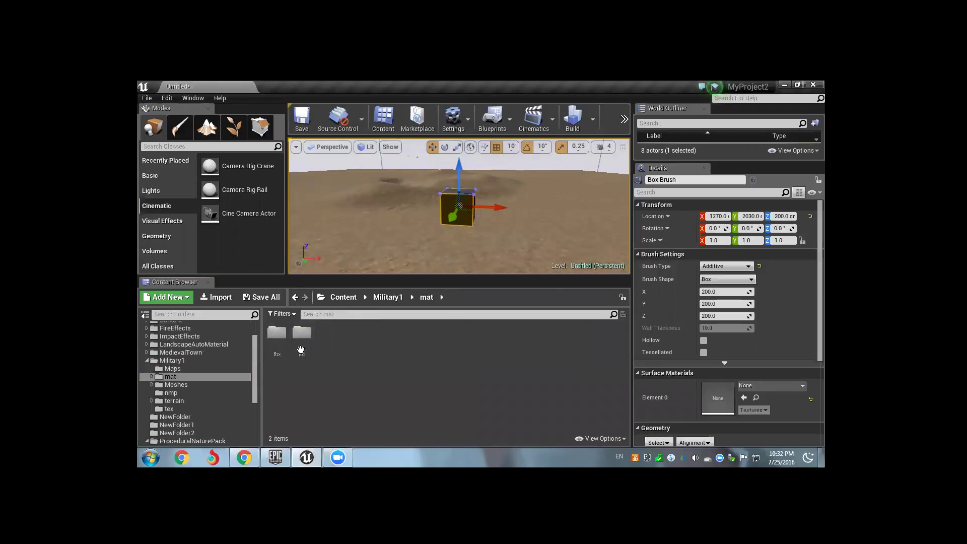
{"action": "left_click", "coordinate": [171, 362]}
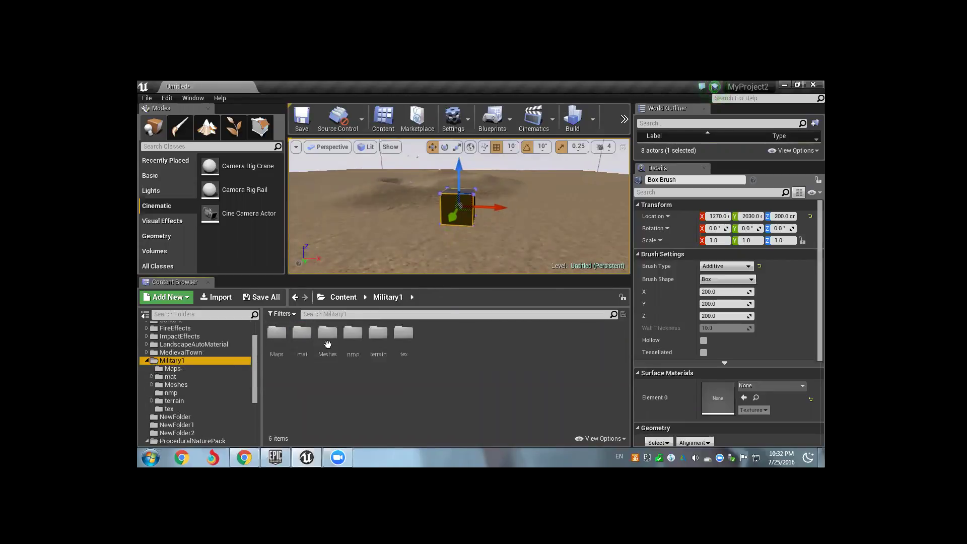
{"action": "double_click", "coordinate": [374, 336]}
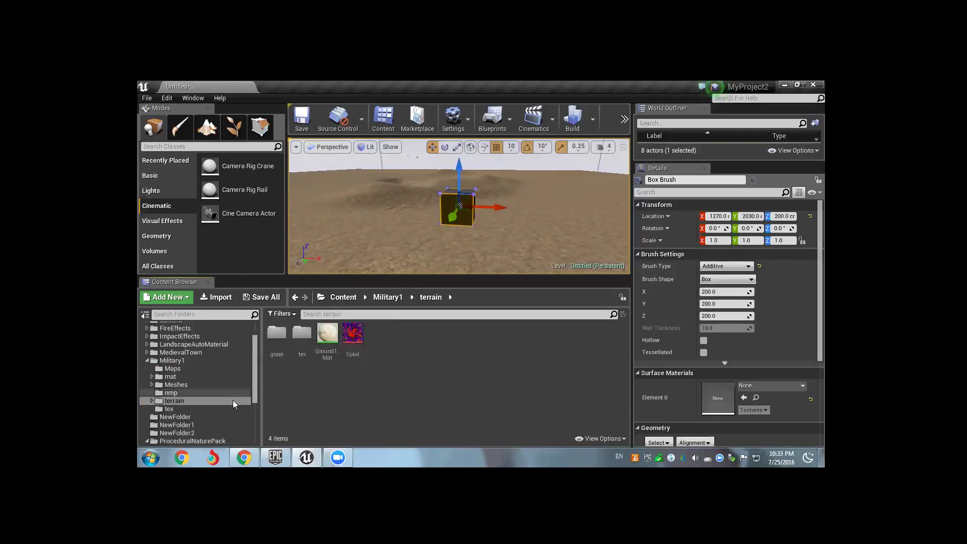
{"action": "double_click", "coordinate": [302, 334]}
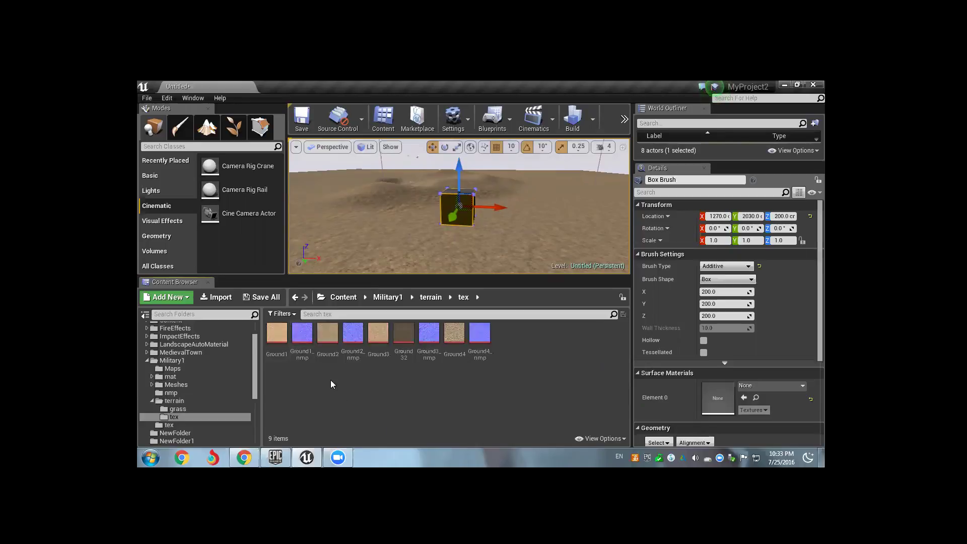
{"action": "left_click", "coordinate": [171, 378]}
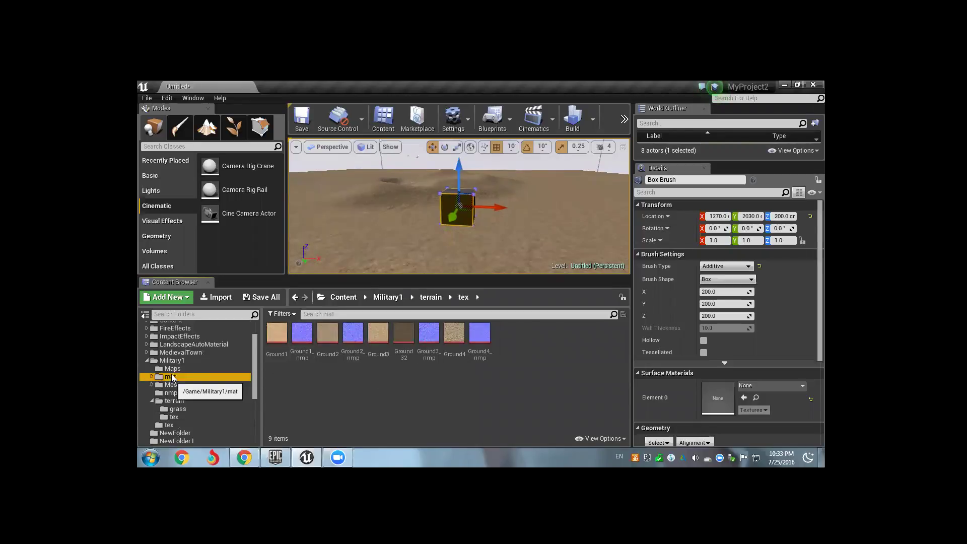
{"action": "left_click", "coordinate": [172, 369]}
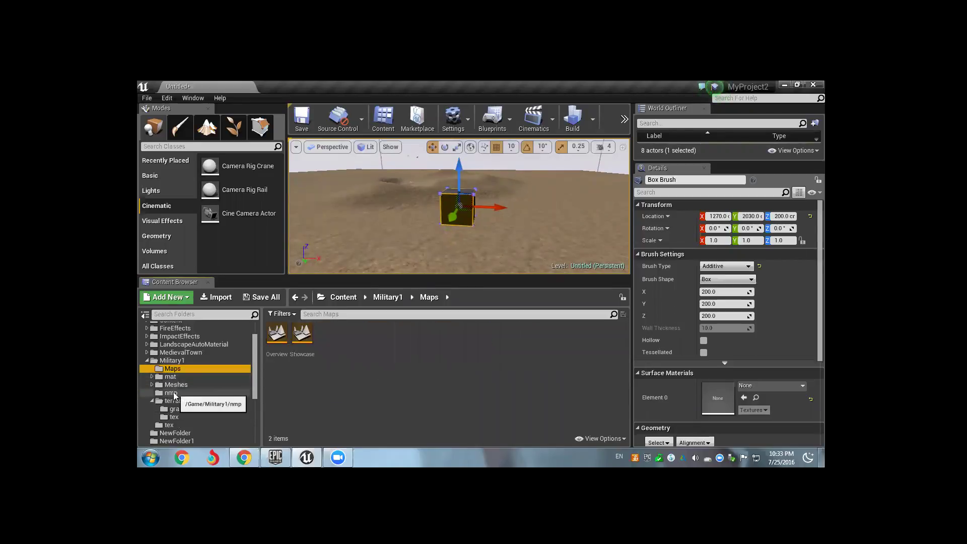
Step: Open ProceduralNaturePack > Materials > wood and select the tree_branch_b_spline_distant_cheap material
{"action": "scroll", "coordinate": [175, 417], "scroll_direction": "down", "scroll_amount": 2}
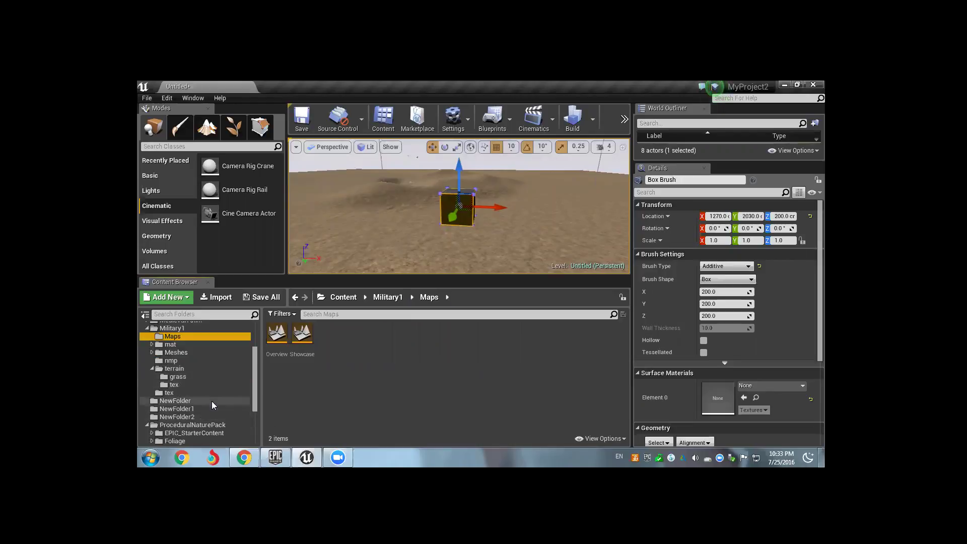
{"action": "scroll", "coordinate": [210, 406], "scroll_direction": "down", "scroll_amount": 1}
{"action": "scroll", "coordinate": [209, 405], "scroll_direction": "down", "scroll_amount": 1}
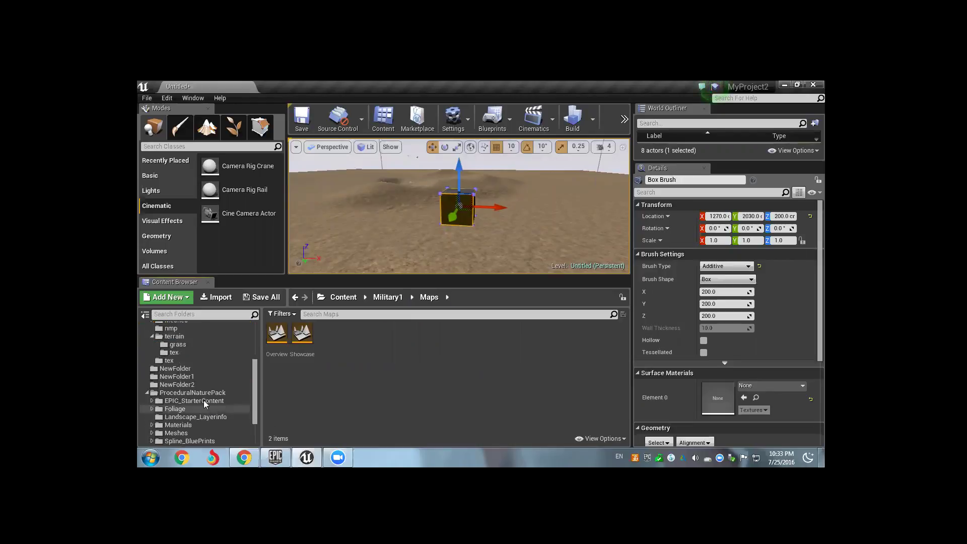
{"action": "left_click", "coordinate": [182, 426]}
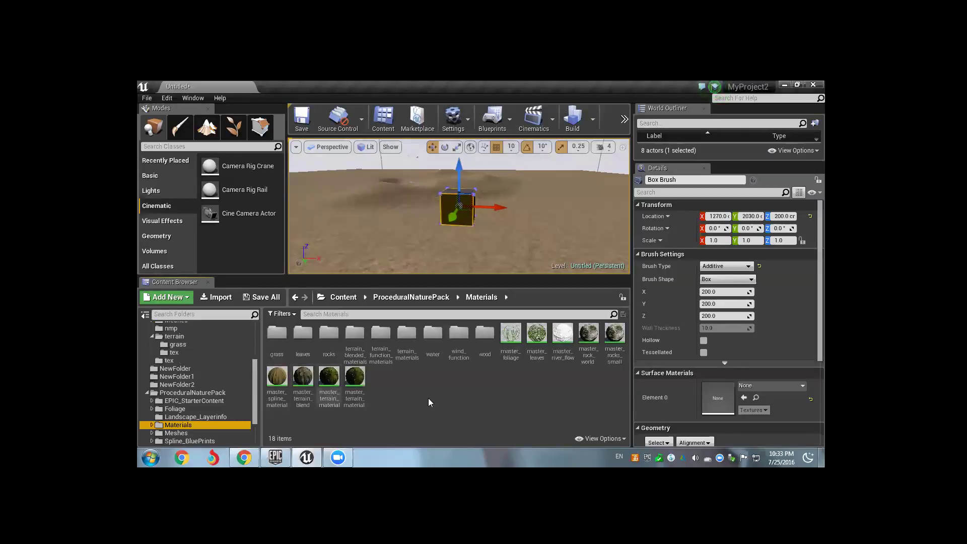
{"action": "double_click", "coordinate": [484, 334]}
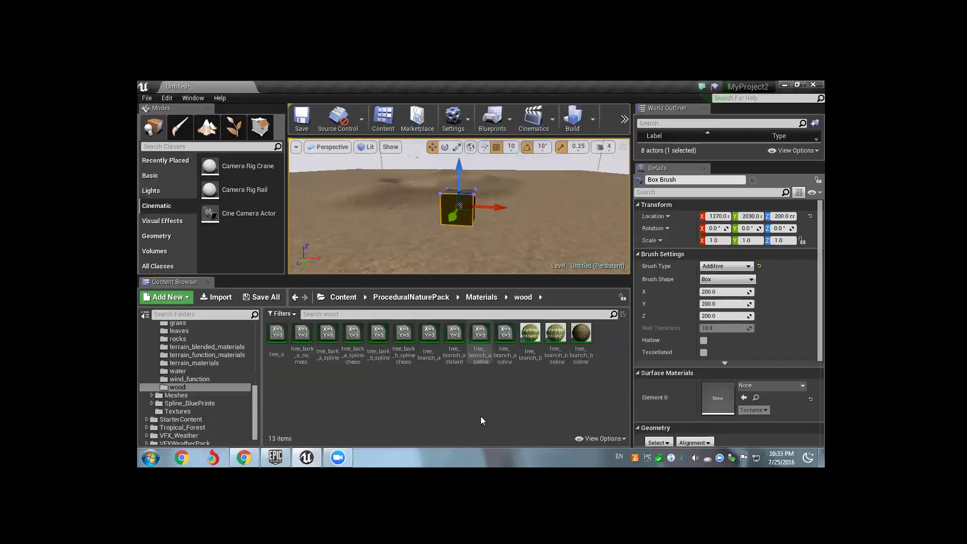
{"action": "left_click", "coordinate": [584, 334]}
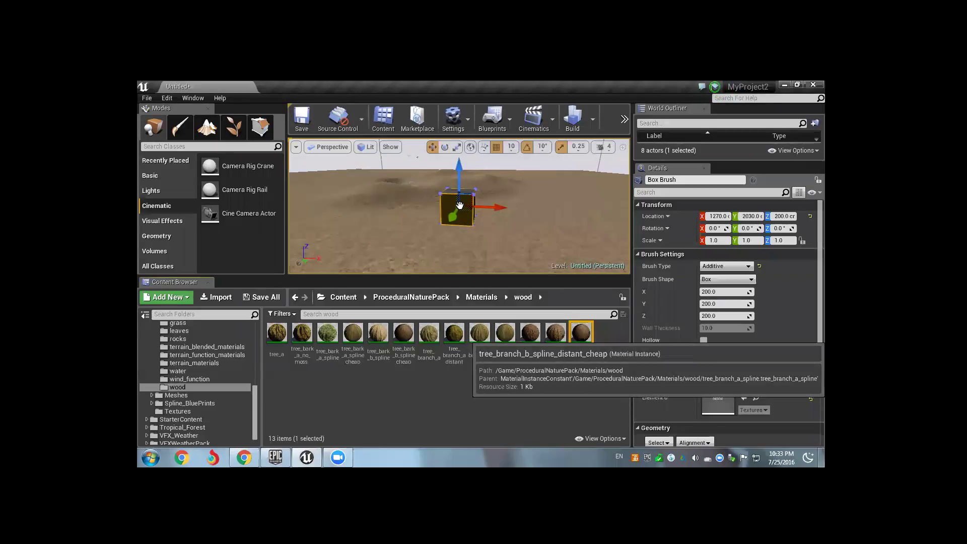
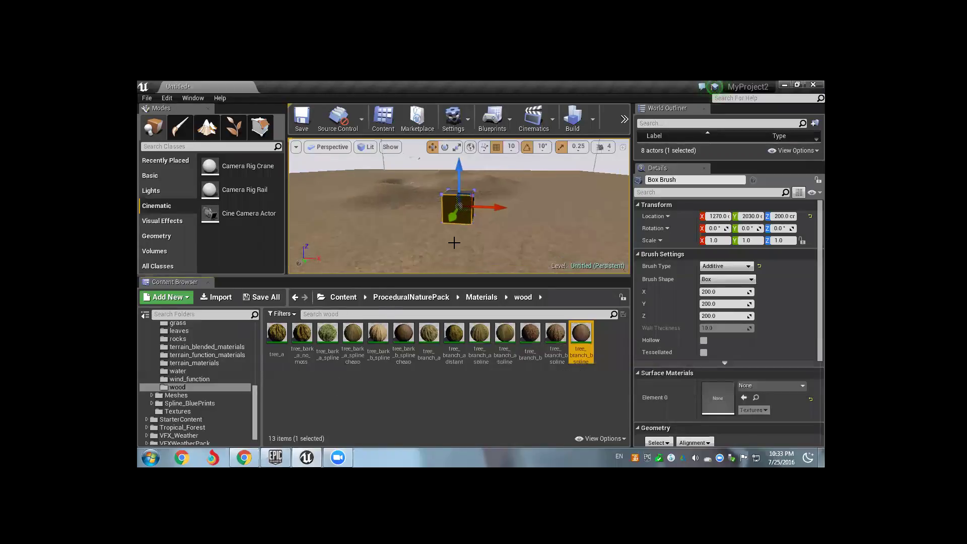
Step: Drop tree_branch_b_spline onto the box brush's Element 0 surface slot and view the wood box from above
{"action": "left_click", "coordinate": [745, 399]}
{"action": "scroll", "coordinate": [708, 336], "scroll_direction": "down", "scroll_amount": 5}
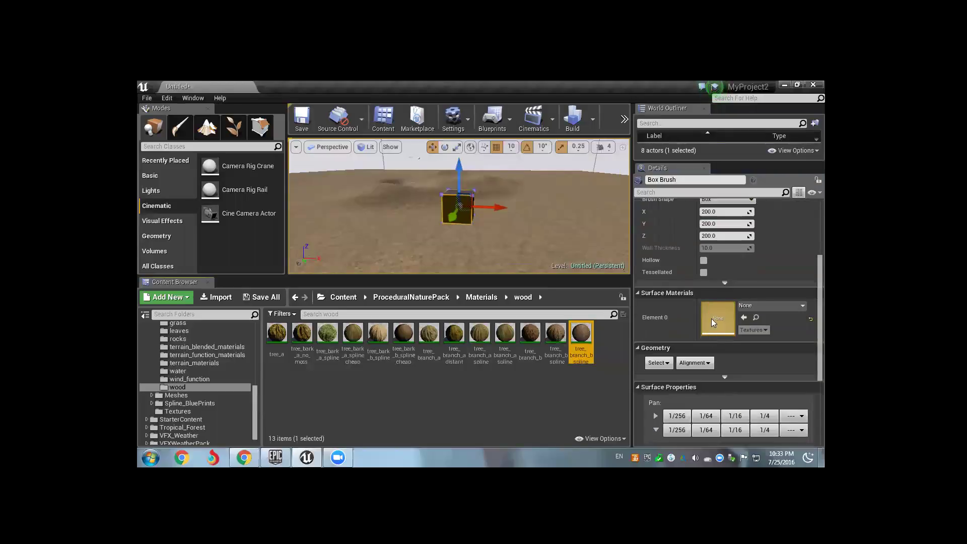
{"action": "left_click_drag", "start_coordinate": [581, 335], "coordinate": [712, 323]}
{"action": "scroll", "coordinate": [472, 210], "scroll_direction": "up", "scroll_amount": 1}
{"action": "scroll", "coordinate": [478, 209], "scroll_direction": "up", "scroll_amount": 2}
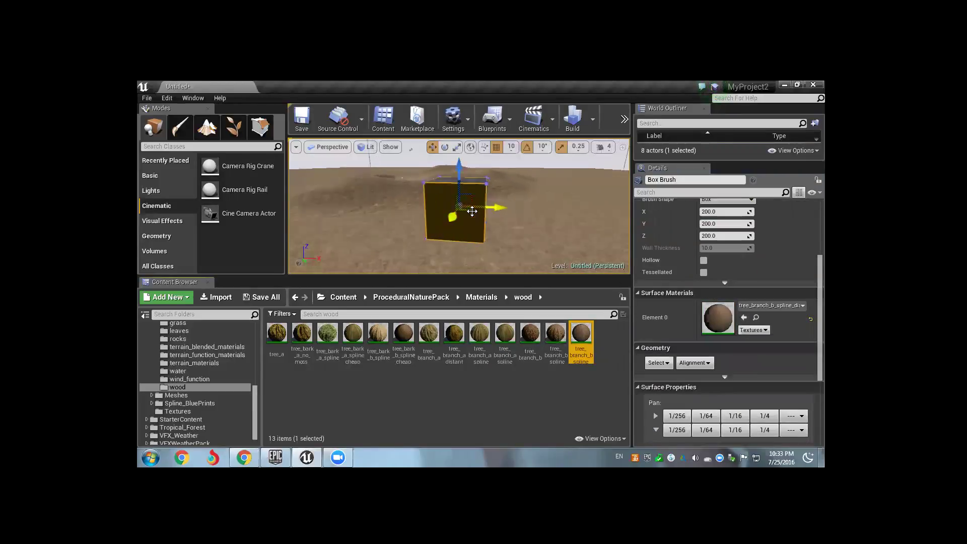
{"action": "scroll", "coordinate": [499, 207], "scroll_direction": "up", "scroll_amount": 2}
{"action": "left_click_drag", "start_coordinate": [549, 218], "coordinate": [524, 202], "text": "alt"}
{"action": "left_click", "coordinate": [154, 190]}
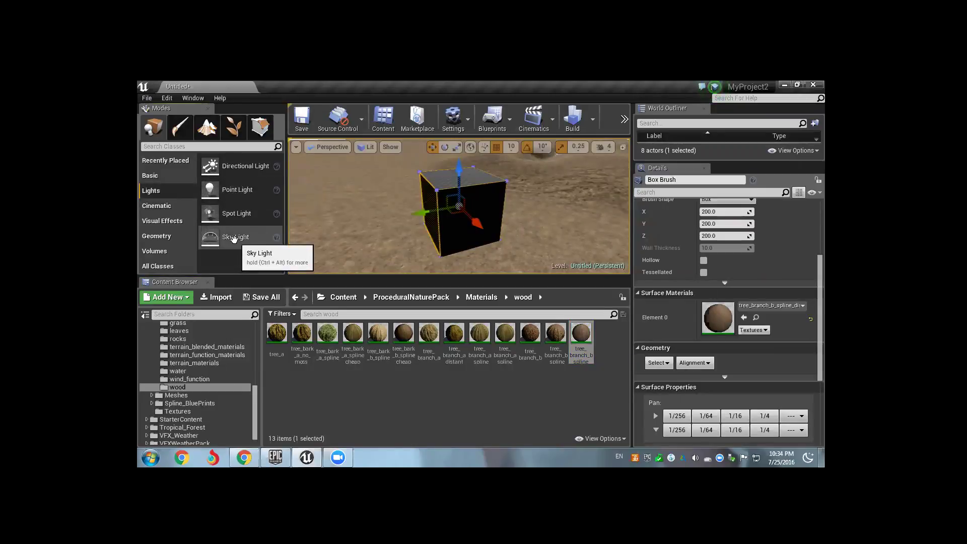
Step: Place a Directional Light in the level and rotate it until the box's faces are lit
{"action": "left_click_drag", "start_coordinate": [209, 163], "coordinate": [379, 183]}
{"action": "scroll", "coordinate": [366, 199], "scroll_direction": "down", "scroll_amount": 1}
{"action": "scroll", "coordinate": [367, 200], "scroll_direction": "down", "scroll_amount": 2}
{"action": "mouse_move", "coordinate": [399, 207]}
{"action": "left_mouse_down"}
{"action": "mouse_move", "coordinate": [409, 214]}
{"action": "mouse_move", "coordinate": [365, 187]}
{"action": "mouse_move", "coordinate": [474, 225]}
{"action": "left_mouse_up"}
{"action": "key", "text": "e"}
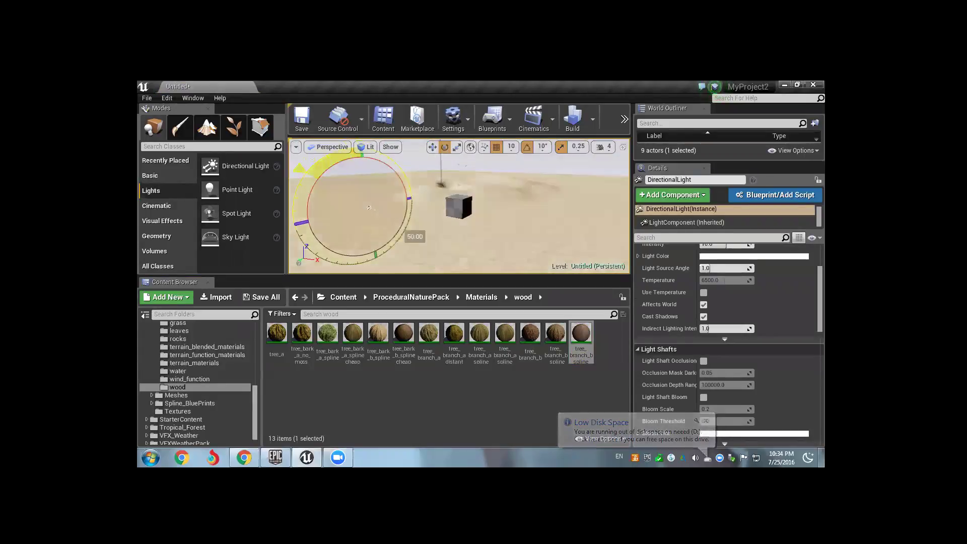
{"action": "scroll", "coordinate": [474, 225], "scroll_direction": "up", "scroll_amount": 5}
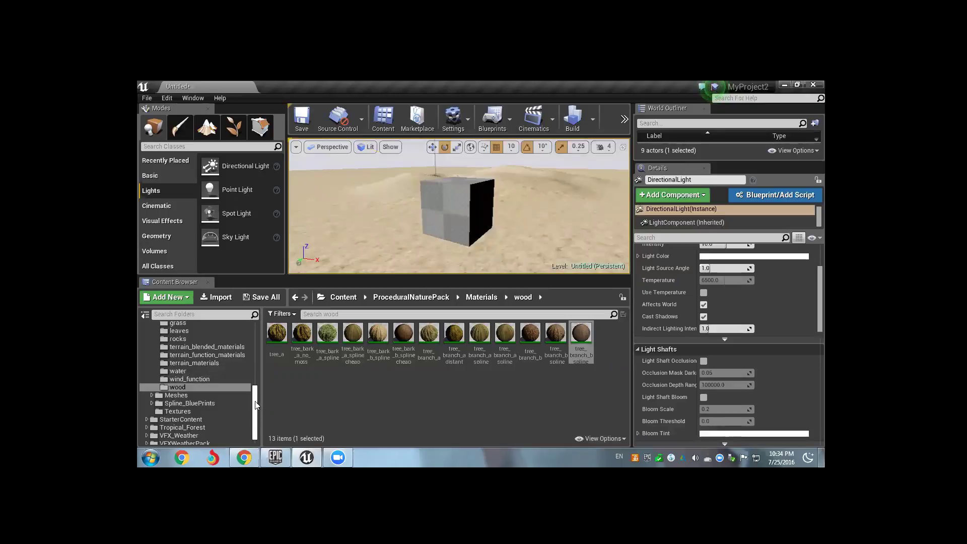
{"action": "mouse_move", "coordinate": [257, 406]}
{"action": "left_mouse_down"}
{"action": "mouse_move", "coordinate": [254, 361]}
{"action": "mouse_move", "coordinate": [226, 345]}
{"action": "left_mouse_up"}
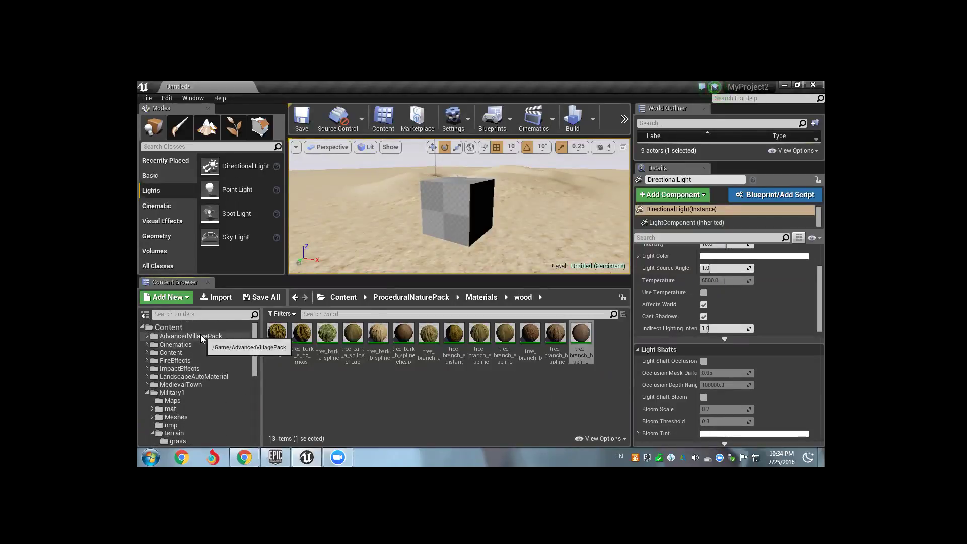
Step: Open AdvancedVillagePack > Materials and apply M_Inst_TreeTrunks to the box's Element 0 slot
{"action": "left_click", "coordinate": [217, 336]}
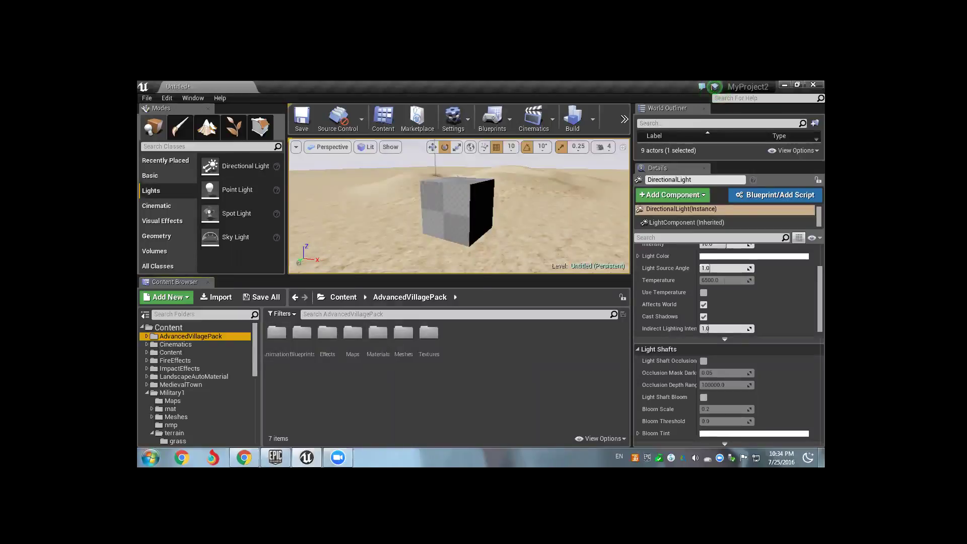
{"action": "double_click", "coordinate": [377, 336]}
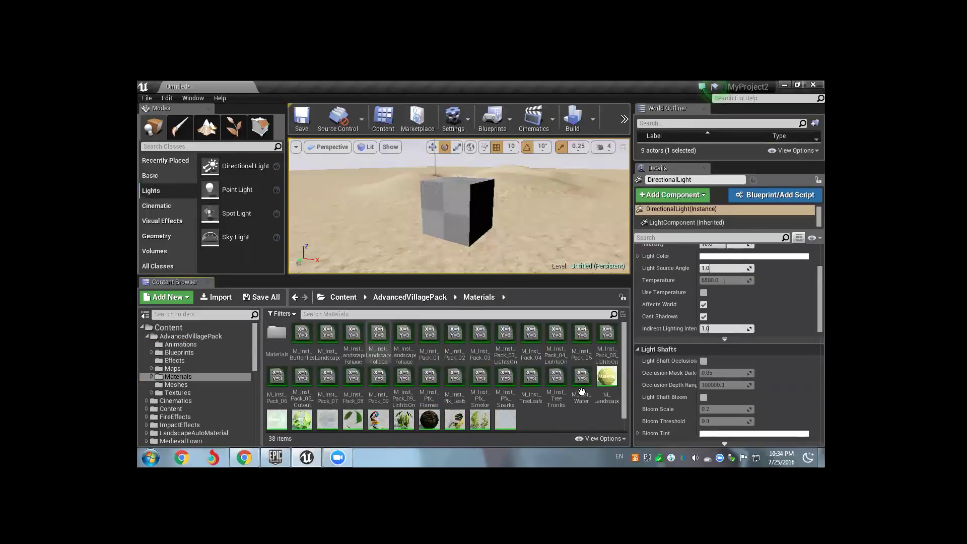
{"action": "scroll", "coordinate": [506, 386], "scroll_direction": "down", "scroll_amount": 1}
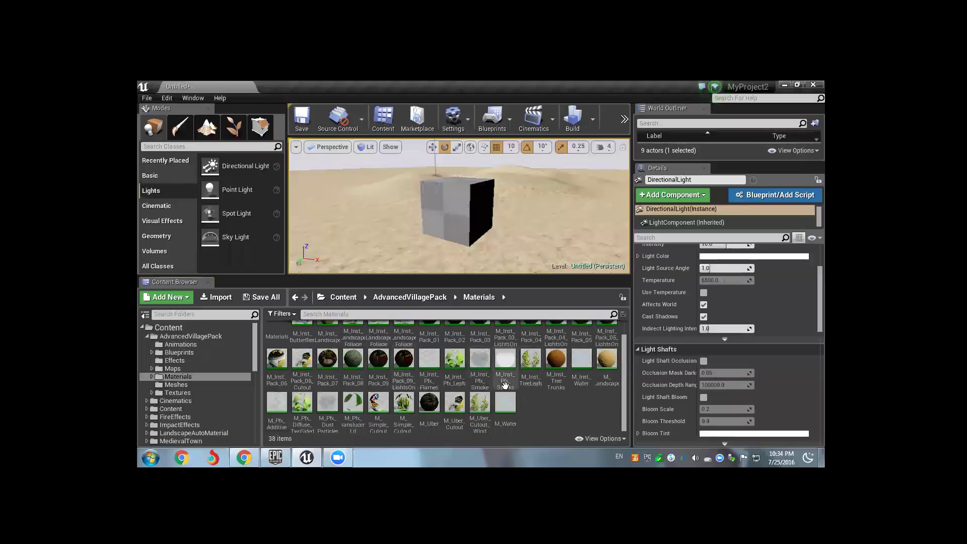
{"action": "scroll", "coordinate": [505, 385], "scroll_direction": "up", "scroll_amount": 1}
{"action": "left_click", "coordinate": [454, 334]}
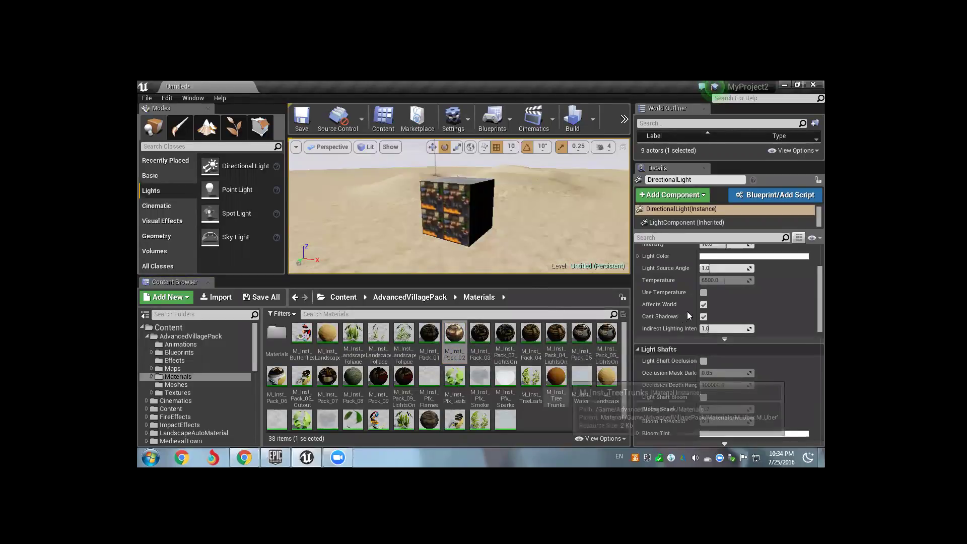
{"action": "left_click", "coordinate": [468, 187]}
{"action": "left_click_drag", "start_coordinate": [557, 363], "coordinate": [711, 397]}
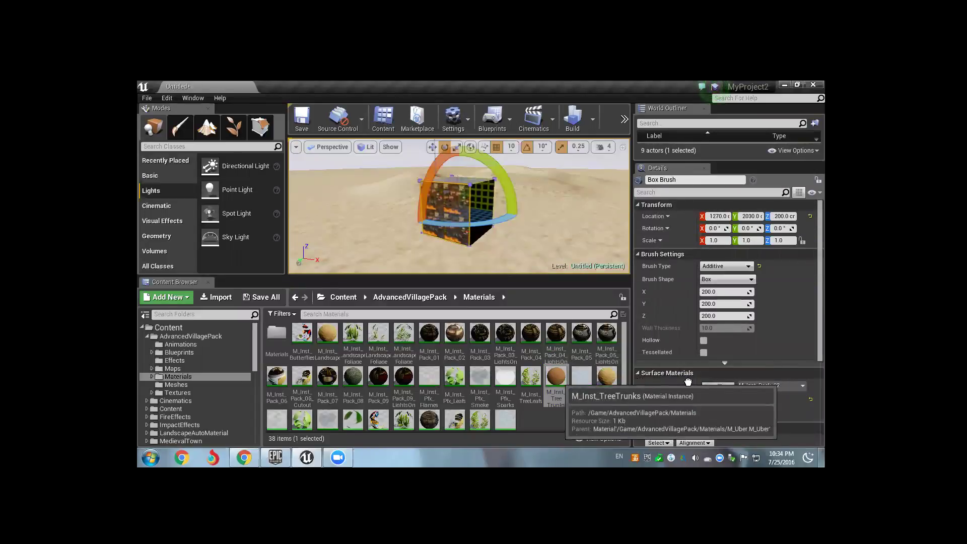
{"action": "left_click", "coordinate": [527, 232]}
{"action": "scroll", "coordinate": [676, 343], "scroll_direction": "down", "scroll_amount": 3}
{"action": "scroll", "coordinate": [676, 342], "scroll_direction": "up", "scroll_amount": 3}
{"action": "scroll", "coordinate": [502, 251], "scroll_direction": "up", "scroll_amount": 2}
{"action": "scroll", "coordinate": [480, 237], "scroll_direction": "up", "scroll_amount": 3}
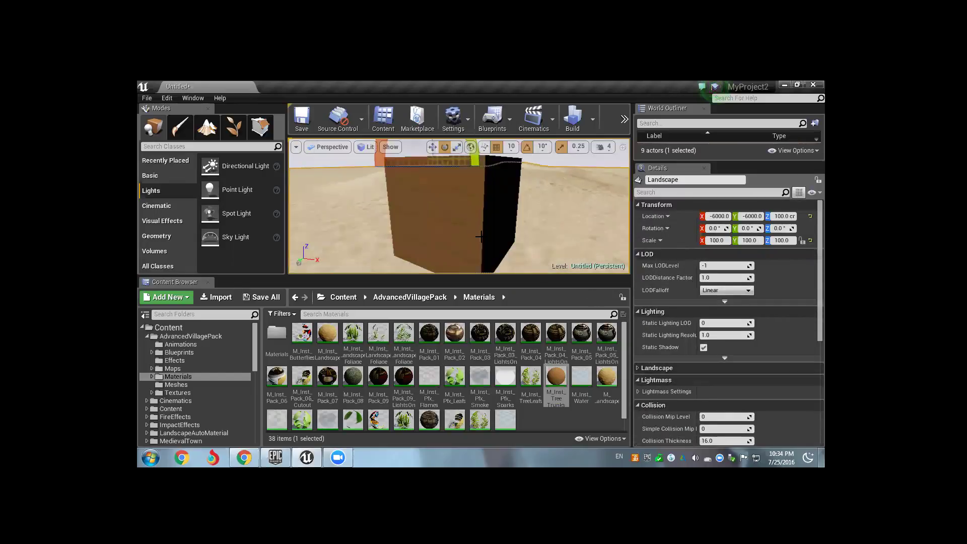
{"action": "scroll", "coordinate": [503, 234], "scroll_direction": "down", "scroll_amount": 4}
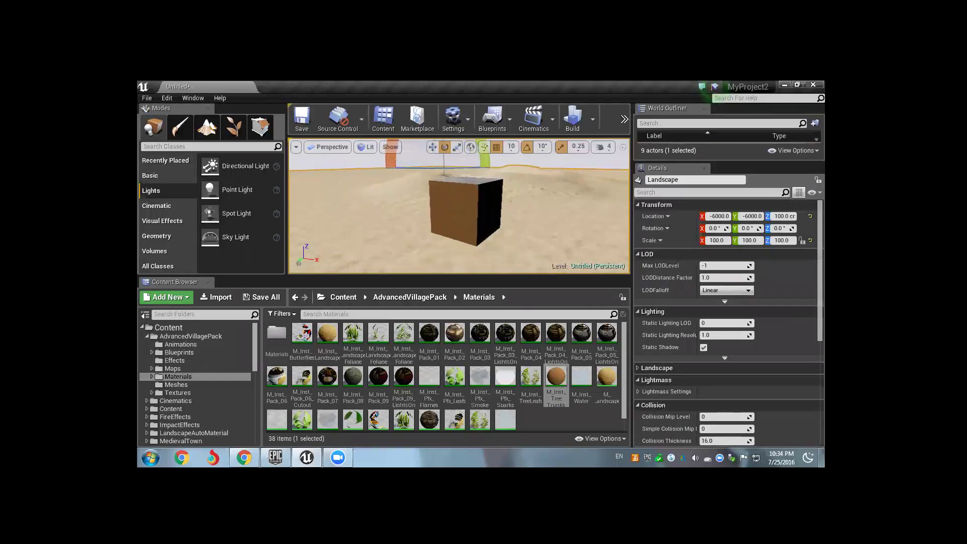
{"action": "left_click", "coordinate": [527, 231]}
{"action": "left_click_drag", "start_coordinate": [526, 232], "coordinate": [544, 229]}
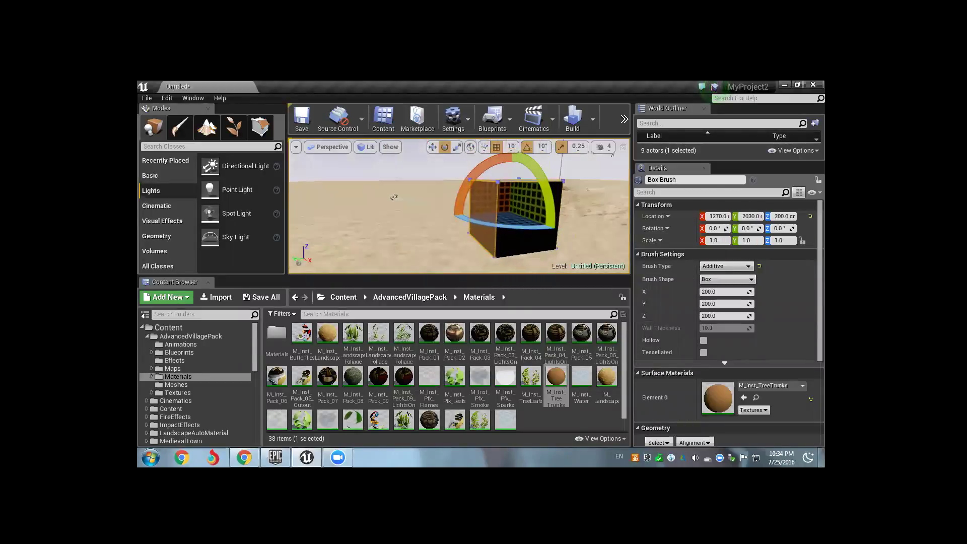
{"action": "left_click_drag", "start_coordinate": [370, 195], "coordinate": [434, 202]}
{"action": "left_click_drag", "start_coordinate": [568, 232], "coordinate": [524, 231]}
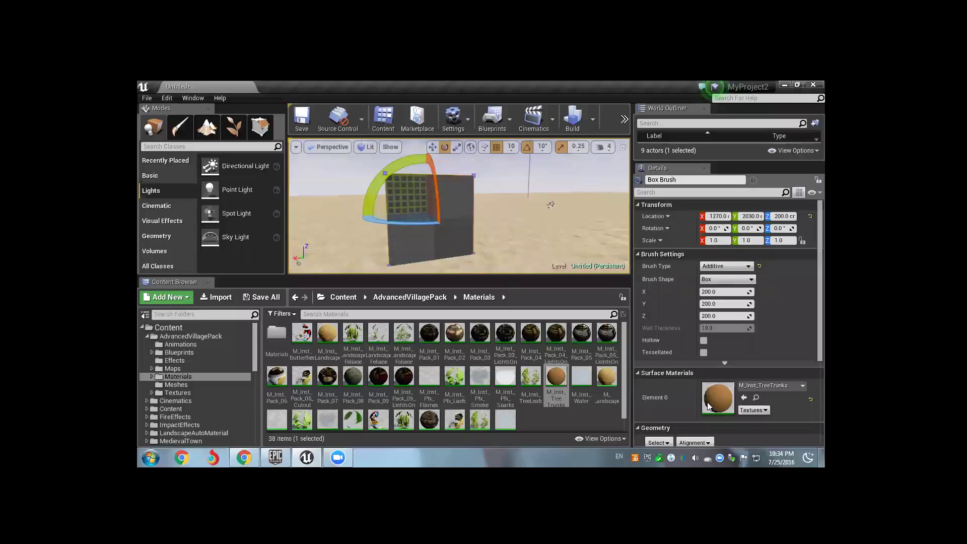
{"action": "scroll", "coordinate": [696, 375], "scroll_direction": "down", "scroll_amount": 2}
{"action": "scroll", "coordinate": [695, 375], "scroll_direction": "down", "scroll_amount": 2}
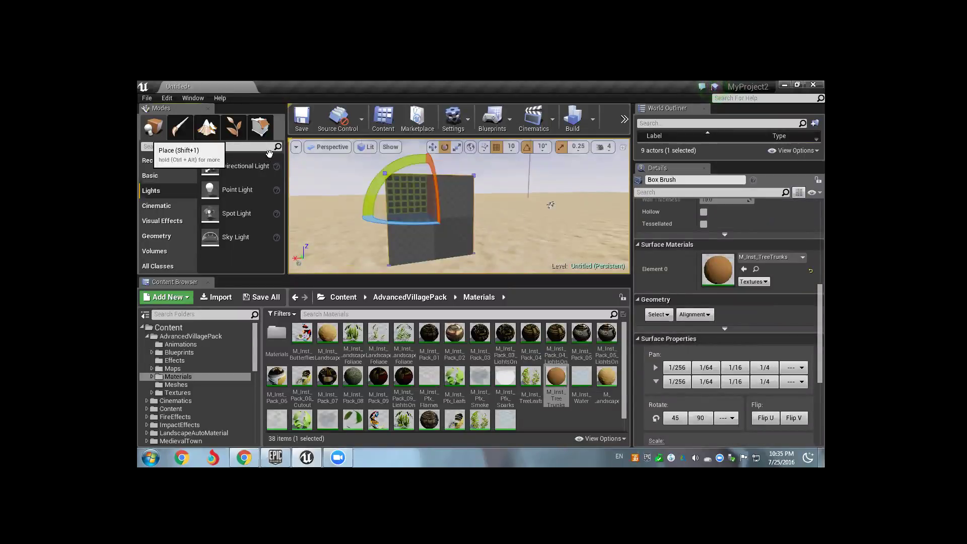
{"action": "left_click", "coordinate": [432, 147]}
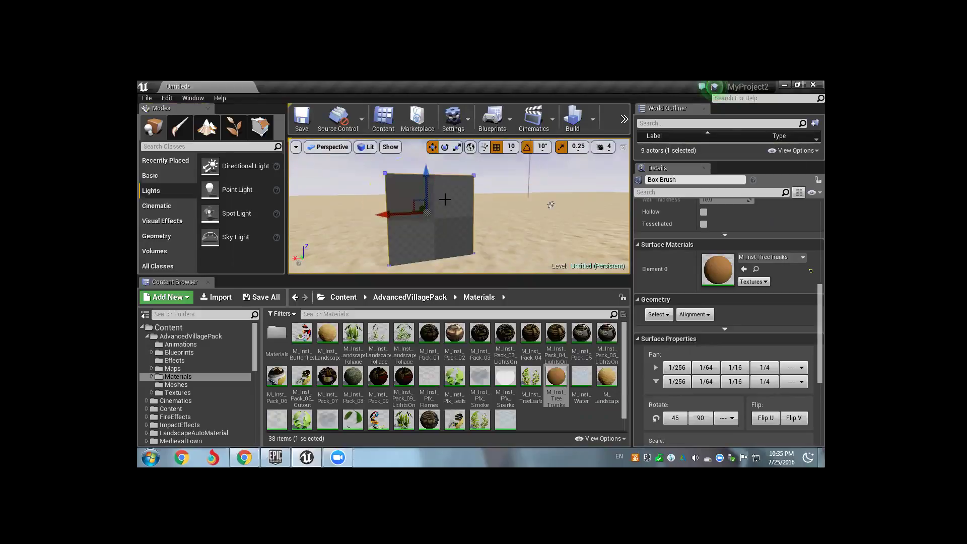
{"action": "scroll", "coordinate": [445, 199], "scroll_direction": "down", "scroll_amount": 2}
{"action": "scroll", "coordinate": [444, 211], "scroll_direction": "down", "scroll_amount": 2}
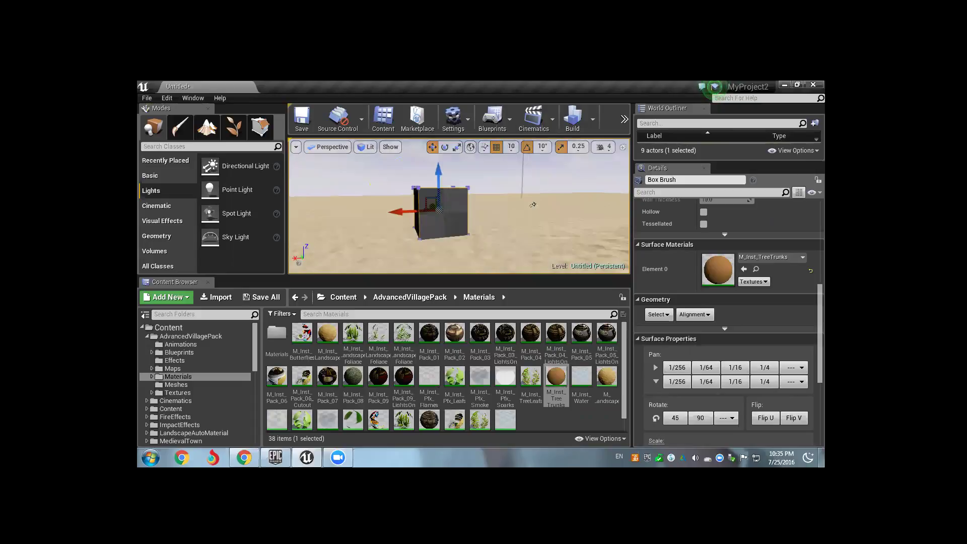
{"action": "left_click_drag", "start_coordinate": [533, 205], "coordinate": [550, 216]}
{"action": "key", "text": "ctrl+z"}
{"action": "key", "text": "f"}
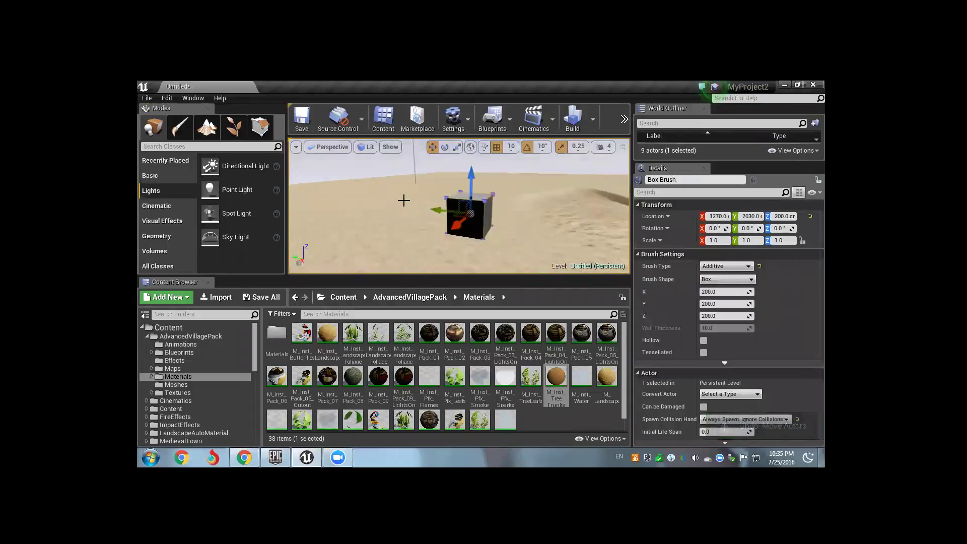
{"action": "left_click", "coordinate": [257, 332]}
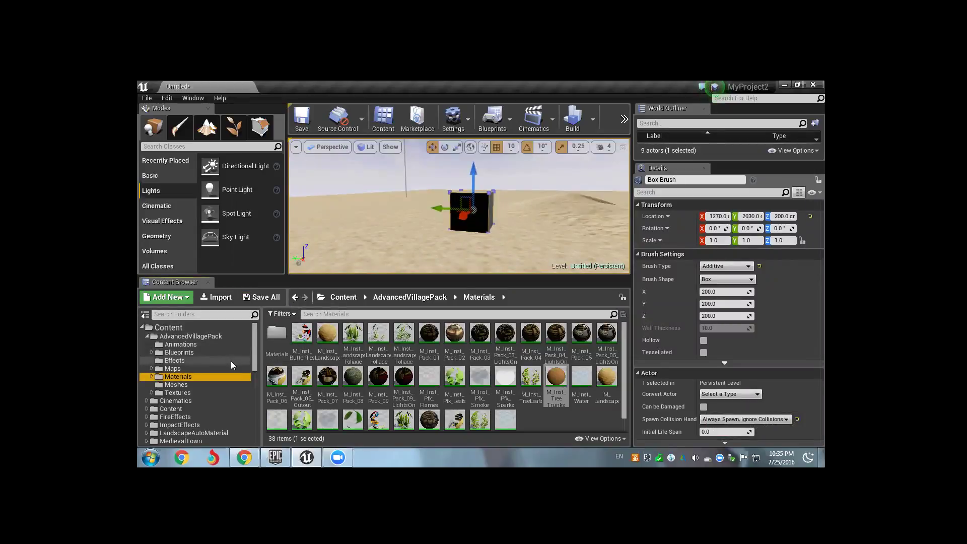
Step: Create a material named New Material in the Content root and enlarge the World Outliner
{"action": "left_click", "coordinate": [166, 328]}
{"action": "right_click", "coordinate": [411, 400]}
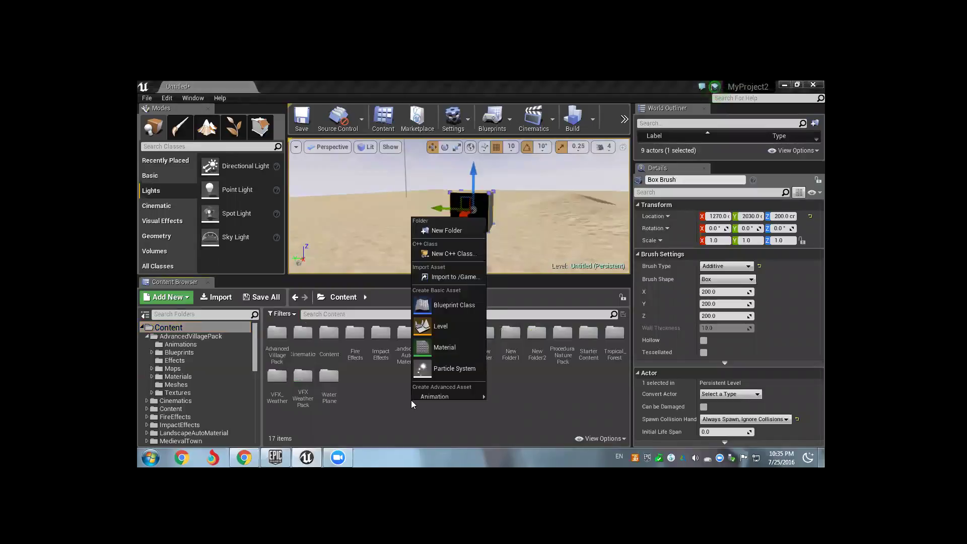
{"action": "left_click", "coordinate": [445, 351]}
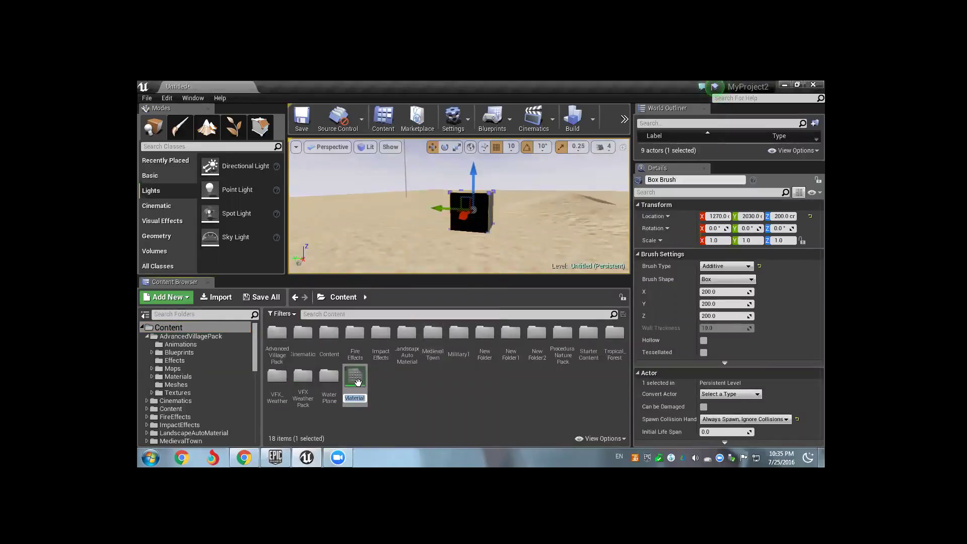
{"action": "left_click", "coordinate": [357, 383]}
{"action": "double_click", "coordinate": [358, 383]}
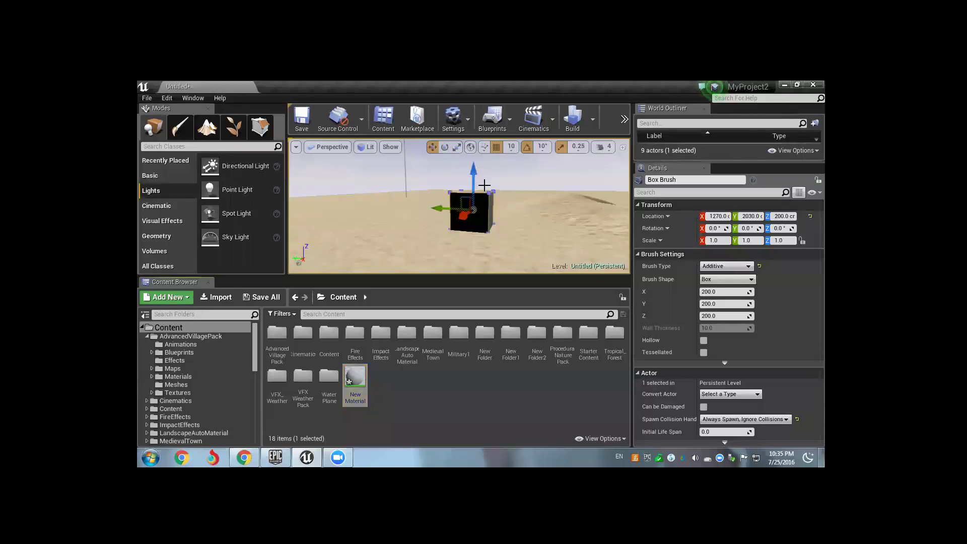
{"action": "left_click_drag", "start_coordinate": [665, 161], "coordinate": [670, 269]}
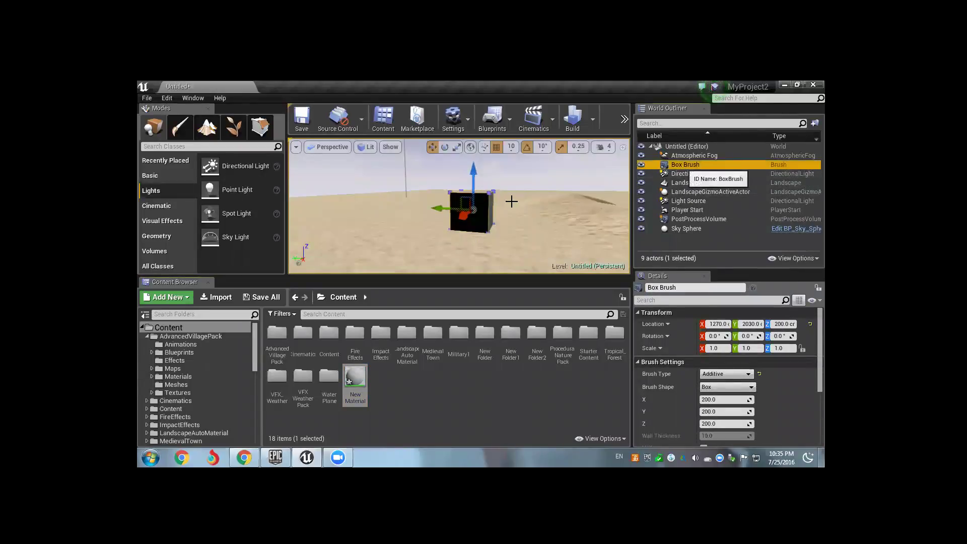
Step: Frame the Box Brush and switch between Place and Geometry Editing modes
{"action": "double_click", "coordinate": [683, 166]}
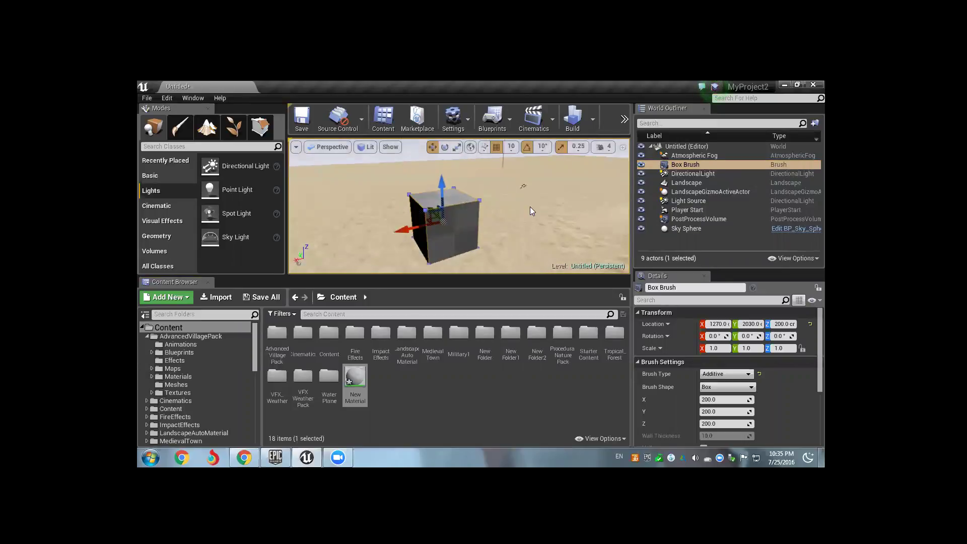
{"action": "left_click", "coordinate": [267, 126]}
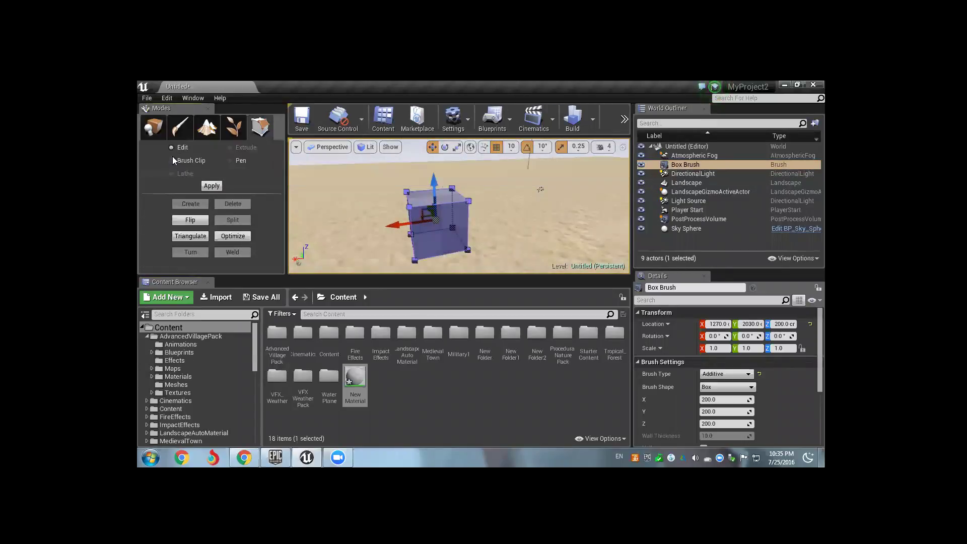
{"action": "left_click", "coordinate": [157, 137]}
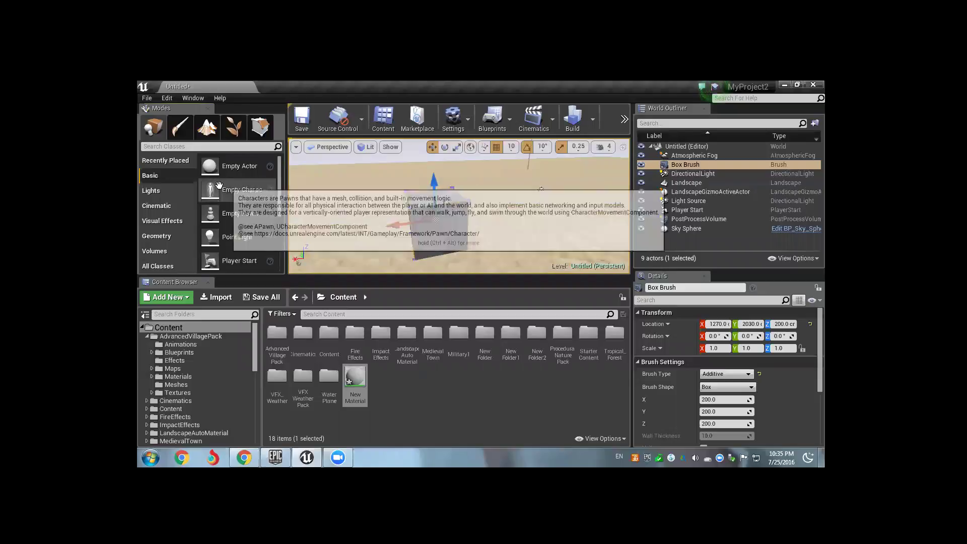
{"action": "left_click", "coordinate": [159, 236]}
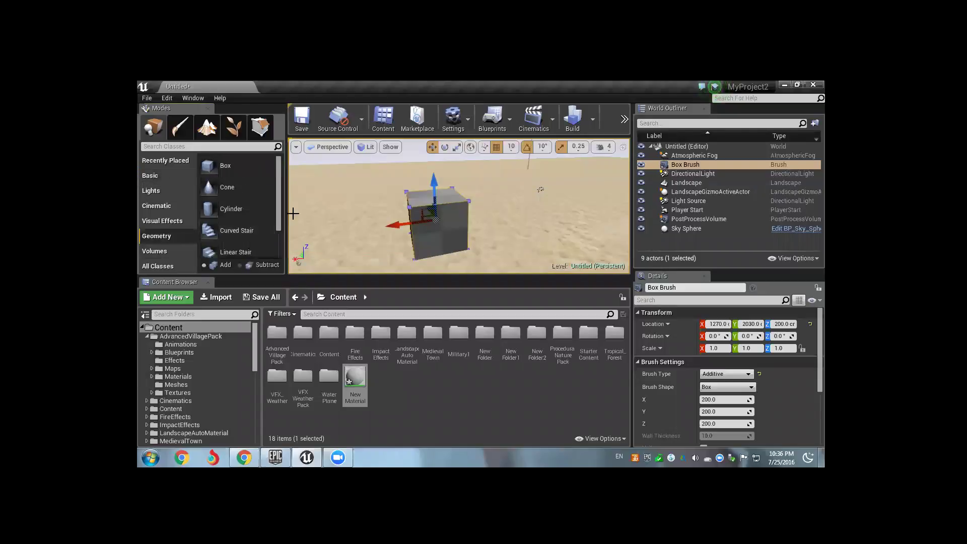
{"action": "left_click", "coordinate": [260, 126]}
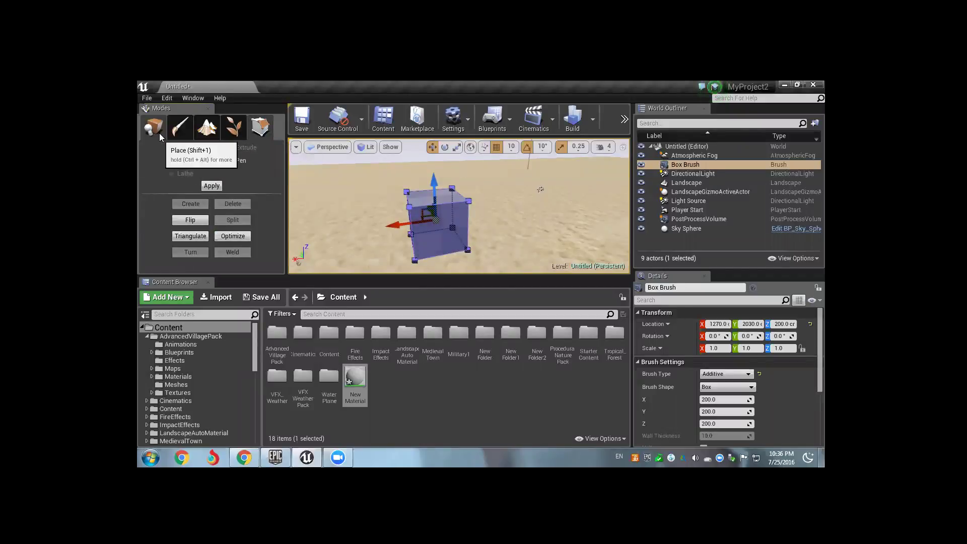
{"action": "left_click", "coordinate": [160, 133]}
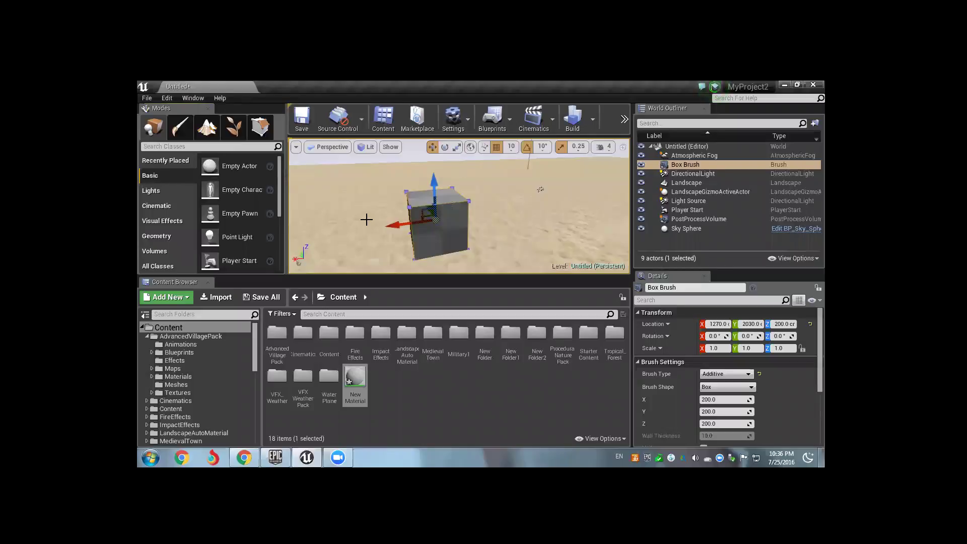
{"action": "right_click_drag", "start_coordinate": [376, 222], "coordinate": [375, 222]}
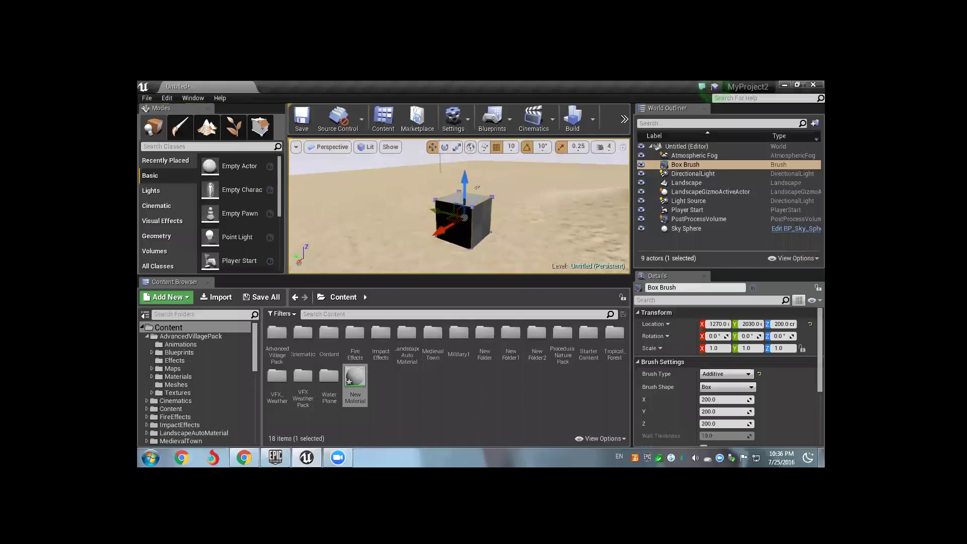
{"action": "scroll", "coordinate": [376, 222], "scroll_direction": "up", "scroll_amount": 3}
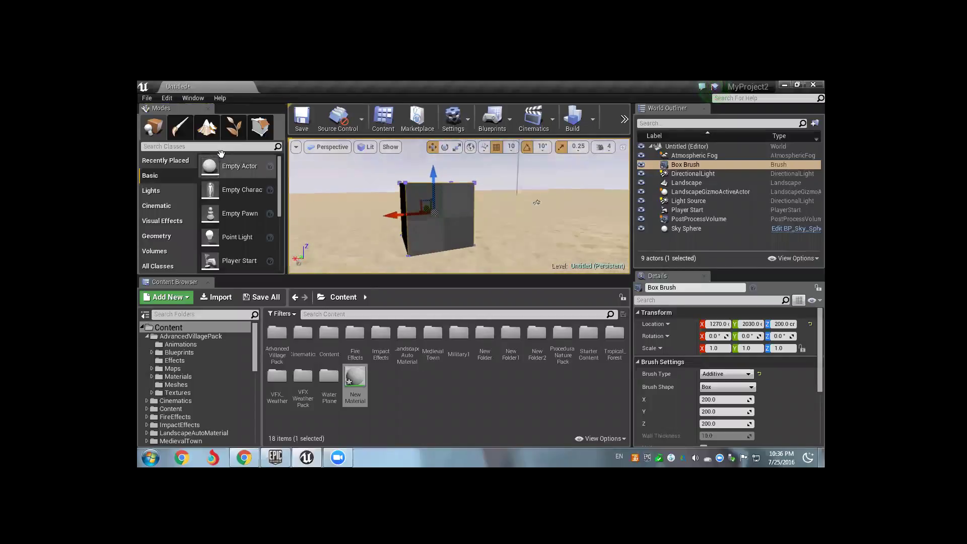
Step: Select the Box Brush in the World Outliner and delete it
{"action": "left_click", "coordinate": [256, 129]}
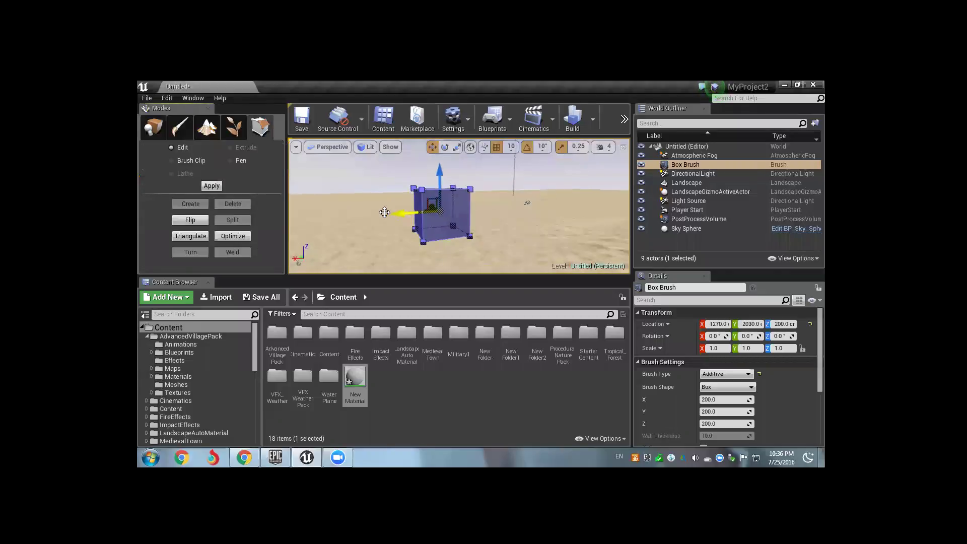
{"action": "left_click", "coordinate": [674, 168]}
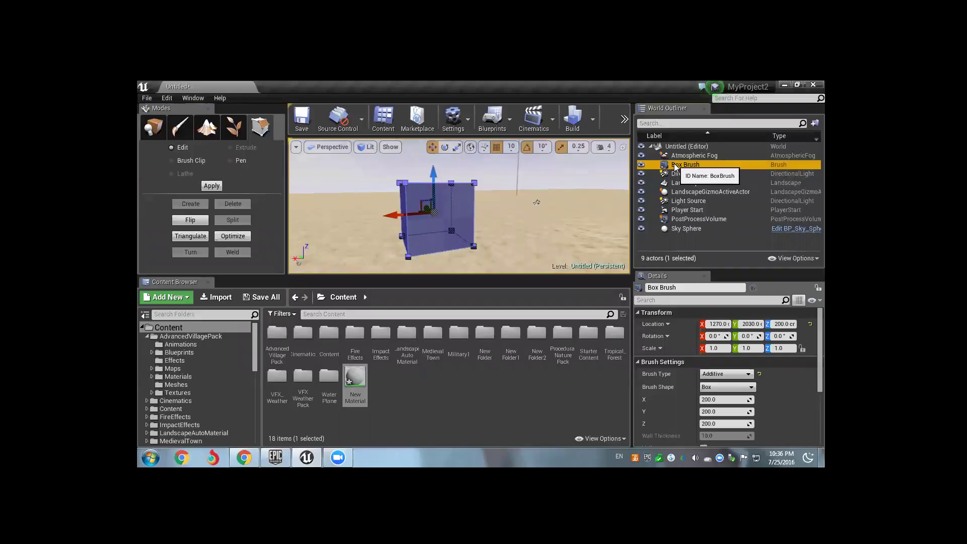
{"action": "key", "text": "Delete"}
Step: Place a new box brush at 1030, 2230, 200 and rotate it -10° around Z
{"action": "left_click", "coordinate": [156, 132]}
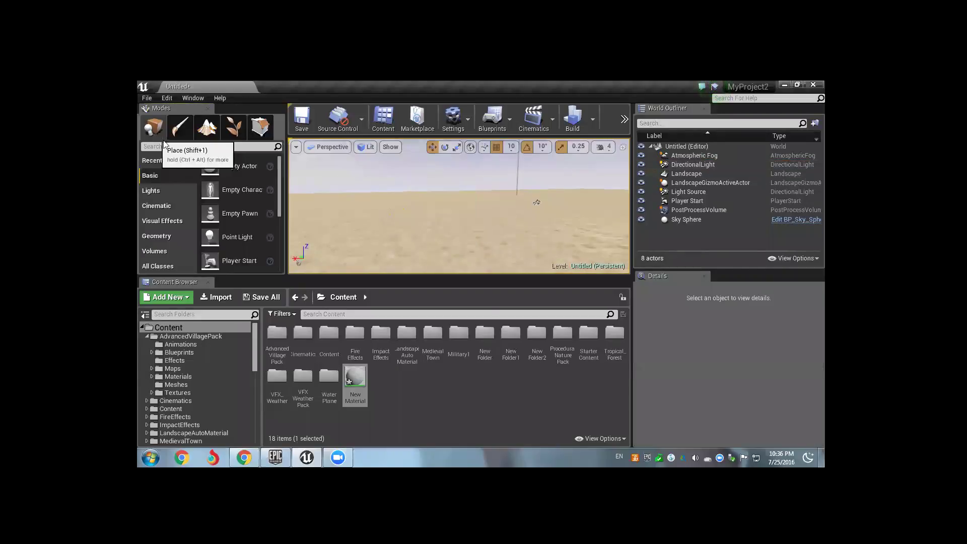
{"action": "left_click", "coordinate": [156, 236]}
{"action": "mouse_move", "coordinate": [226, 175]}
{"action": "left_mouse_down"}
{"action": "mouse_move", "coordinate": [492, 212]}
{"action": "mouse_move", "coordinate": [537, 202]}
{"action": "left_mouse_up"}
{"action": "key", "text": "e"}
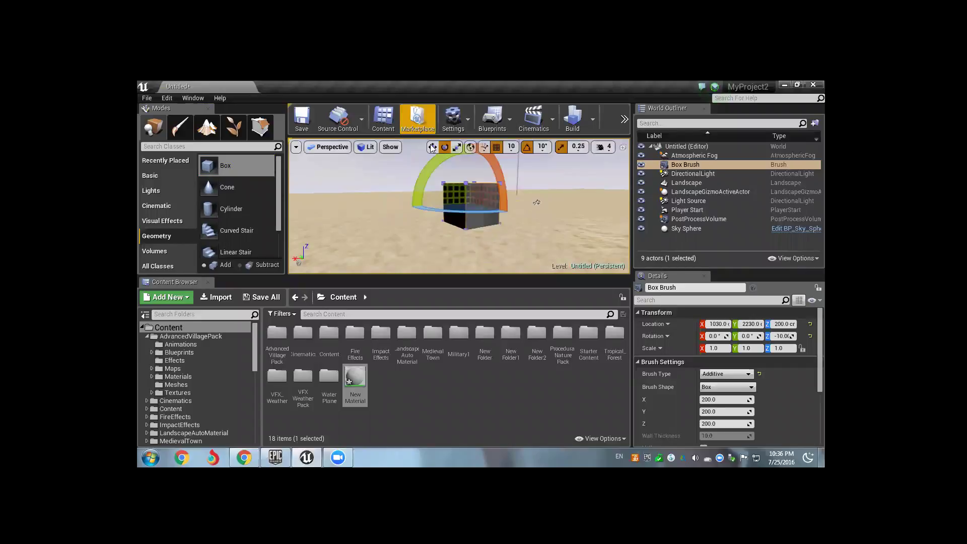
{"action": "left_click", "coordinate": [432, 147]}
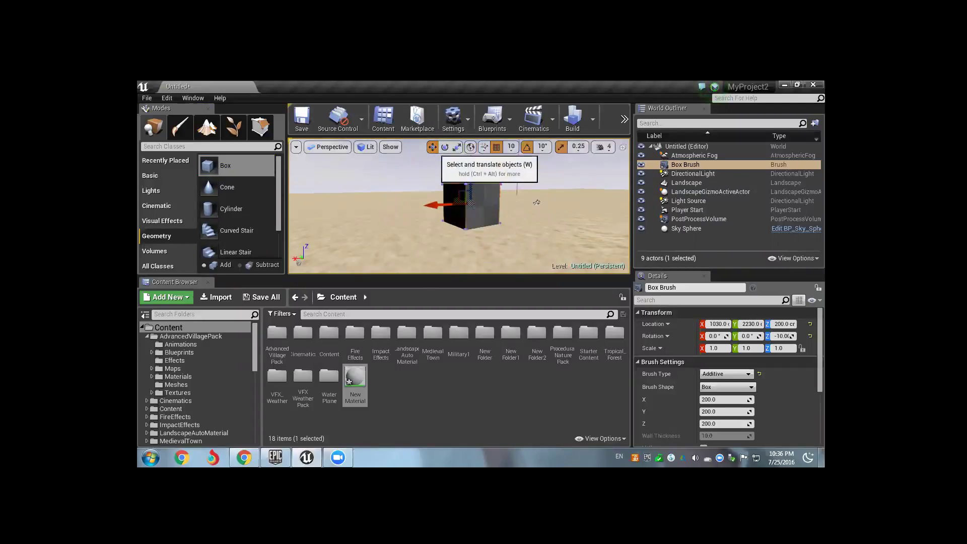
Step: Reselect the new box brush and frame the view on it
{"action": "key", "text": "Escape"}
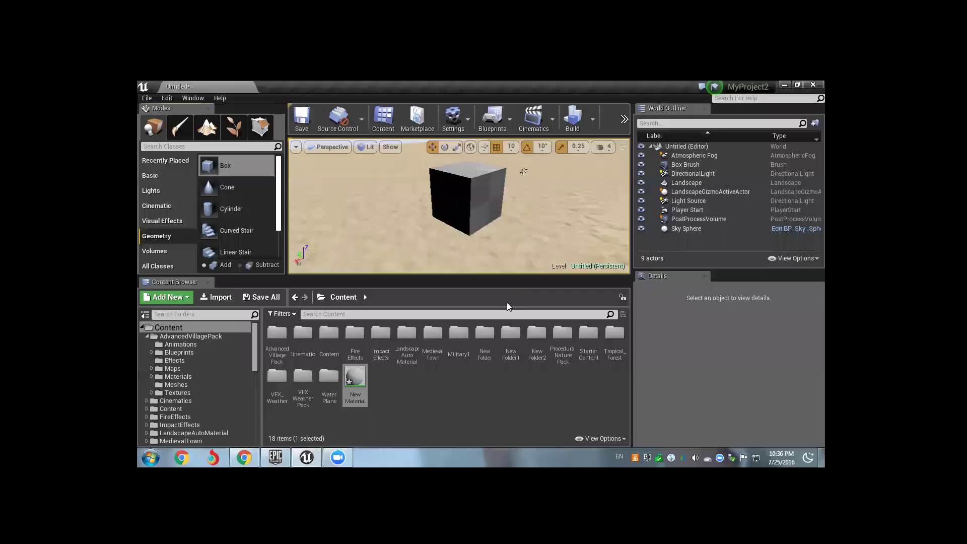
{"action": "left_click", "coordinate": [469, 212]}
{"action": "right_click", "coordinate": [474, 211]}
{"action": "mouse_move", "coordinate": [476, 306]}
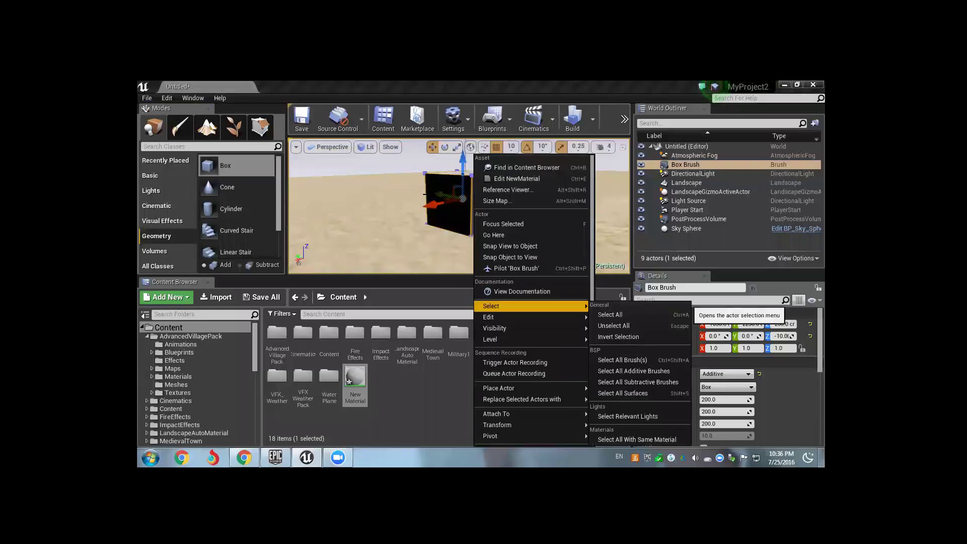
{"action": "left_click", "coordinate": [521, 214]}
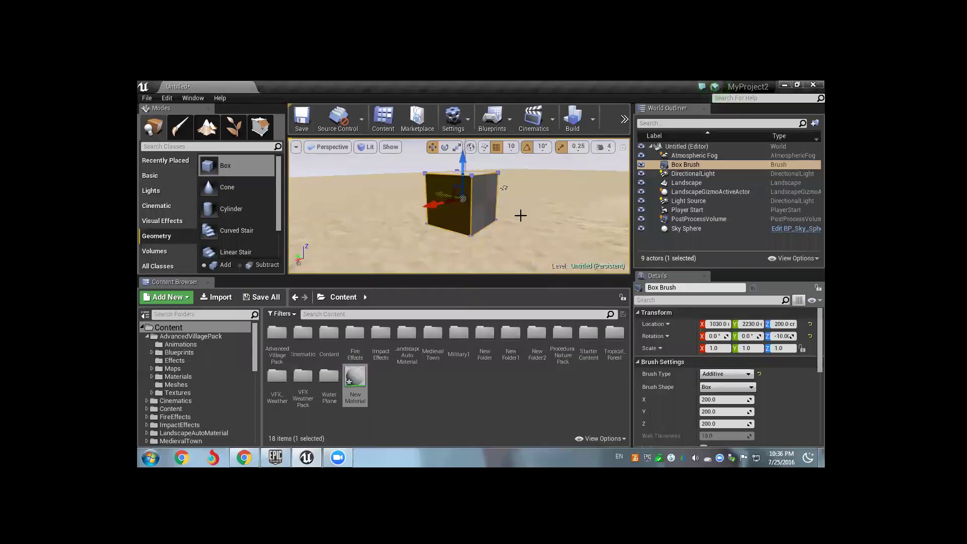
{"action": "key", "text": "f"}
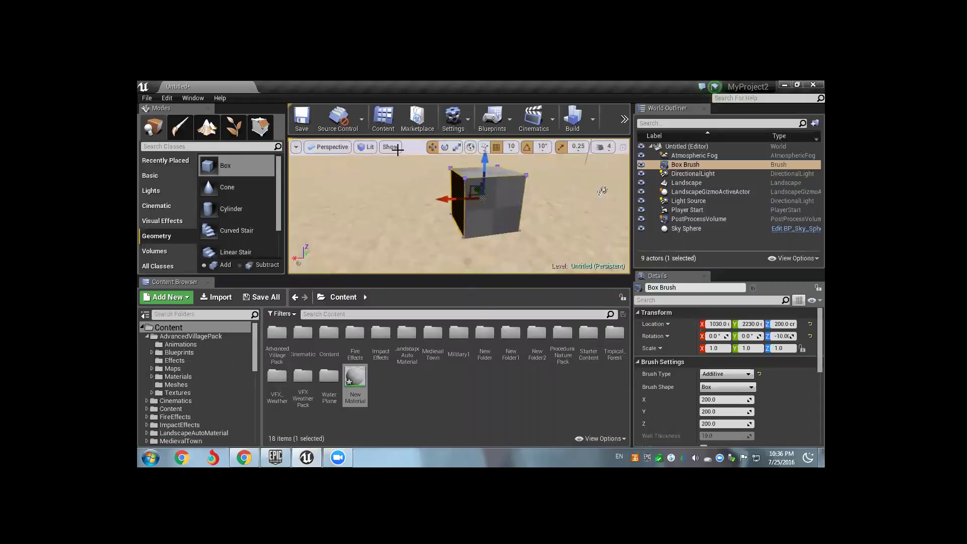
Step: Switch to Geometry Editing mode and toggle BSP display off and back on
{"action": "key", "text": "shift+5"}
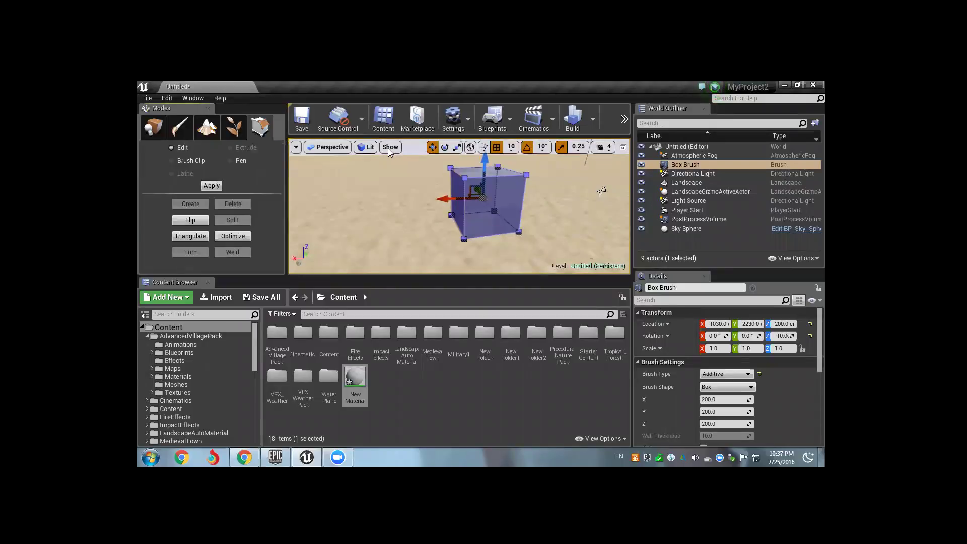
{"action": "left_click", "coordinate": [389, 149]}
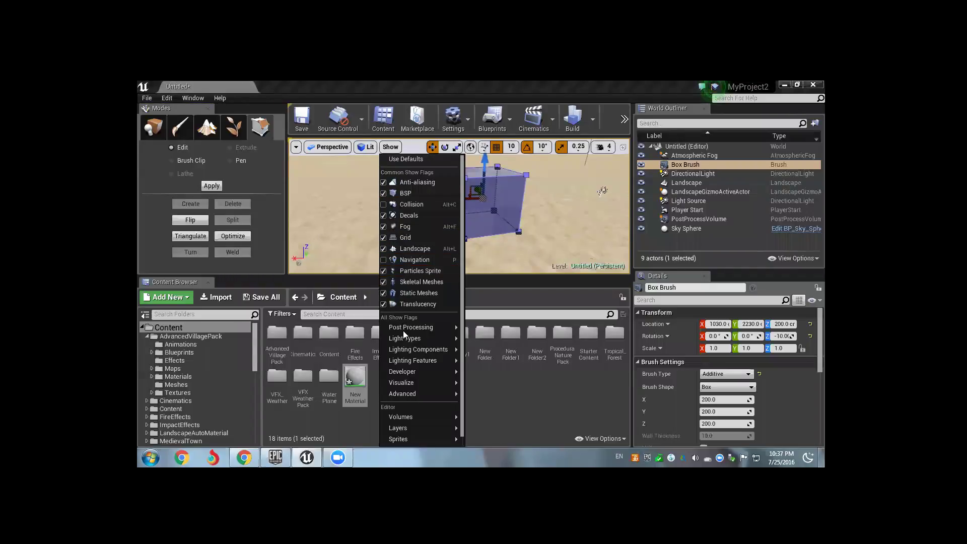
{"action": "mouse_move", "coordinate": [403, 329]}
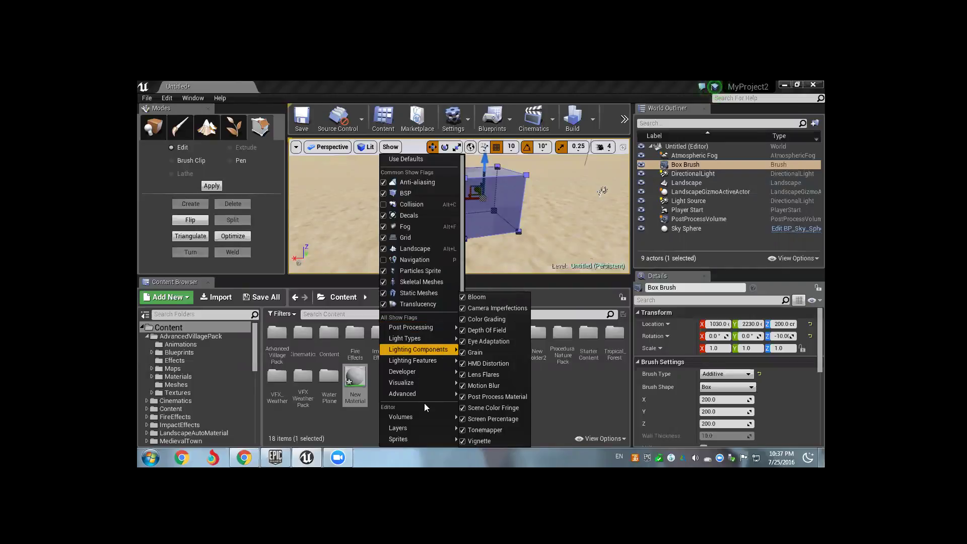
{"action": "mouse_move", "coordinate": [403, 394]}
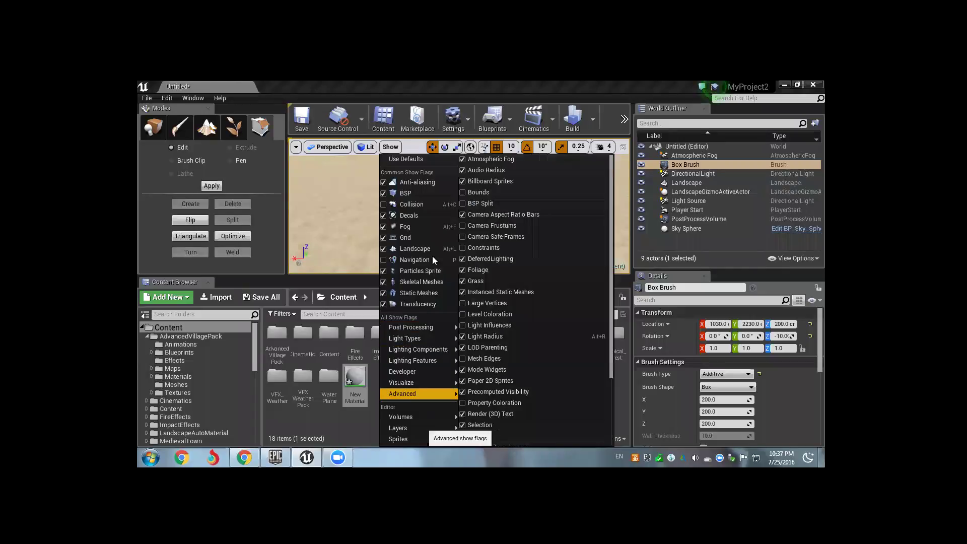
{"action": "left_click", "coordinate": [383, 194]}
{"action": "left_click", "coordinate": [383, 194]}
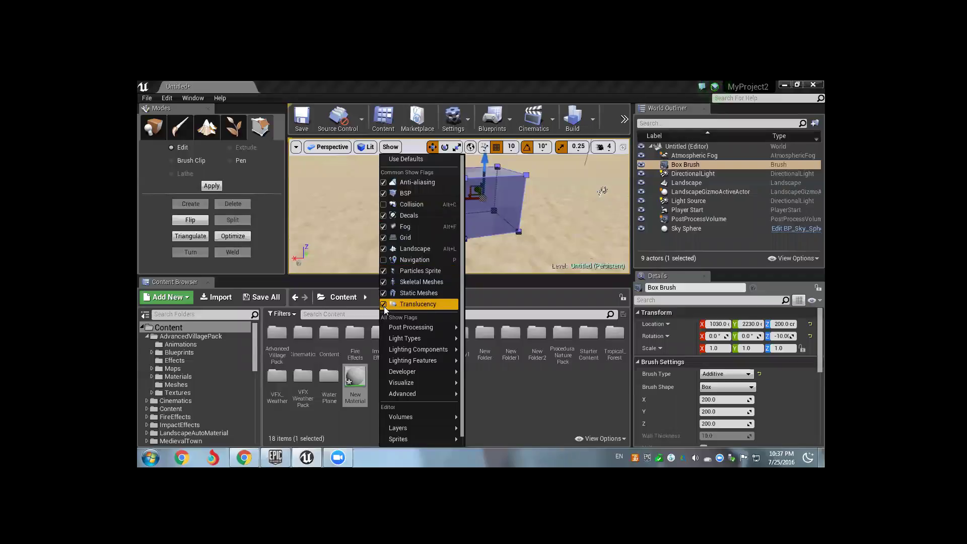
{"action": "left_click", "coordinate": [391, 147]}
Step: Browse the viewport Show menu's submenus, then close and reopen it
{"action": "left_click", "coordinate": [394, 149]}
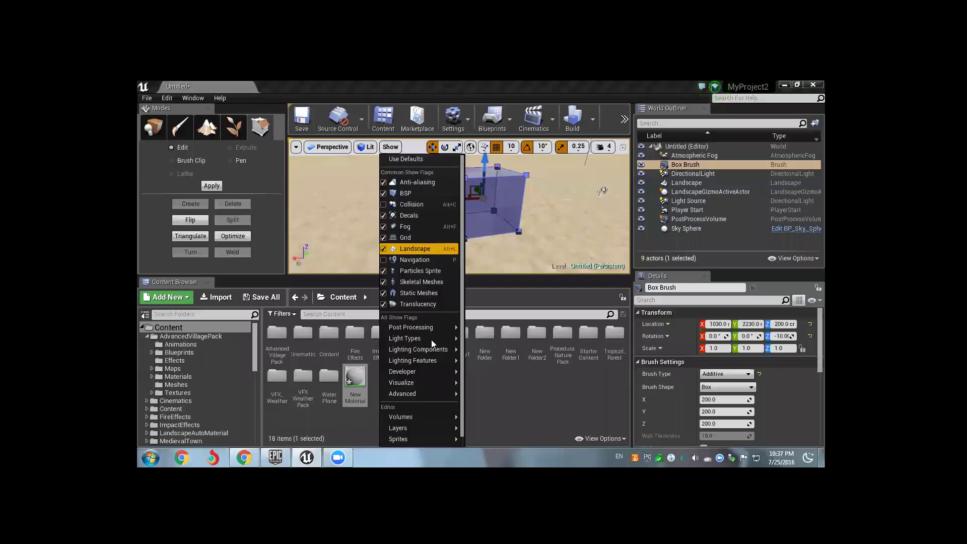
{"action": "mouse_move", "coordinate": [432, 349]}
{"action": "mouse_move", "coordinate": [440, 386]}
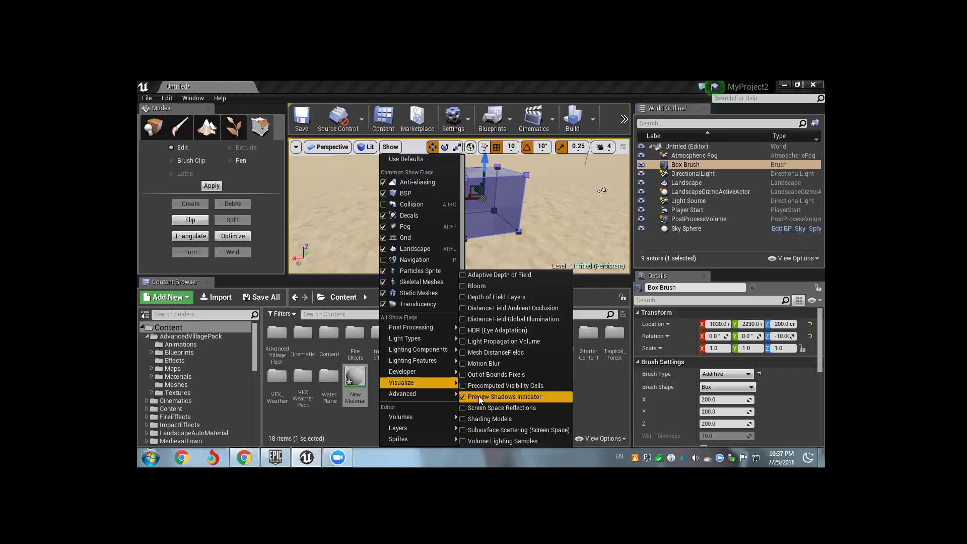
{"action": "left_click", "coordinate": [472, 397]}
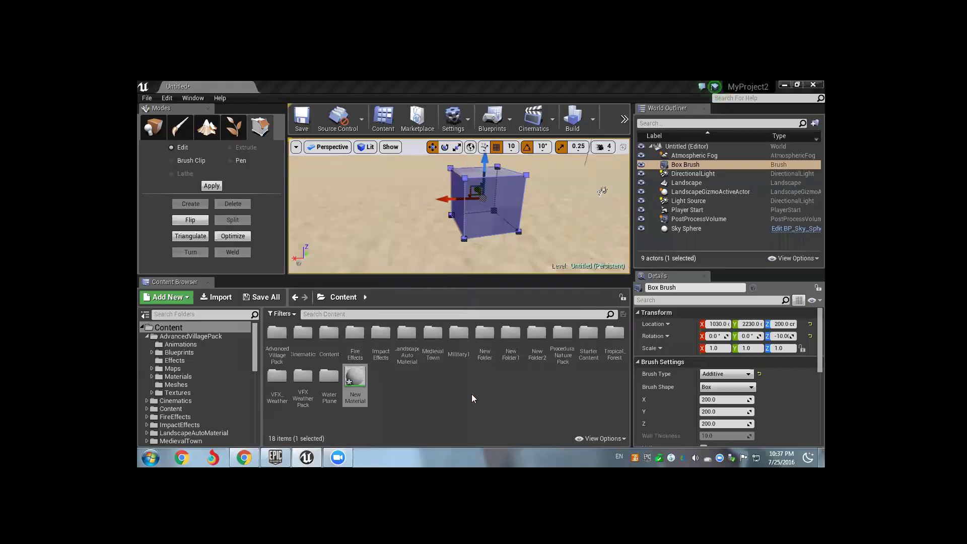
{"action": "left_click", "coordinate": [389, 146]}
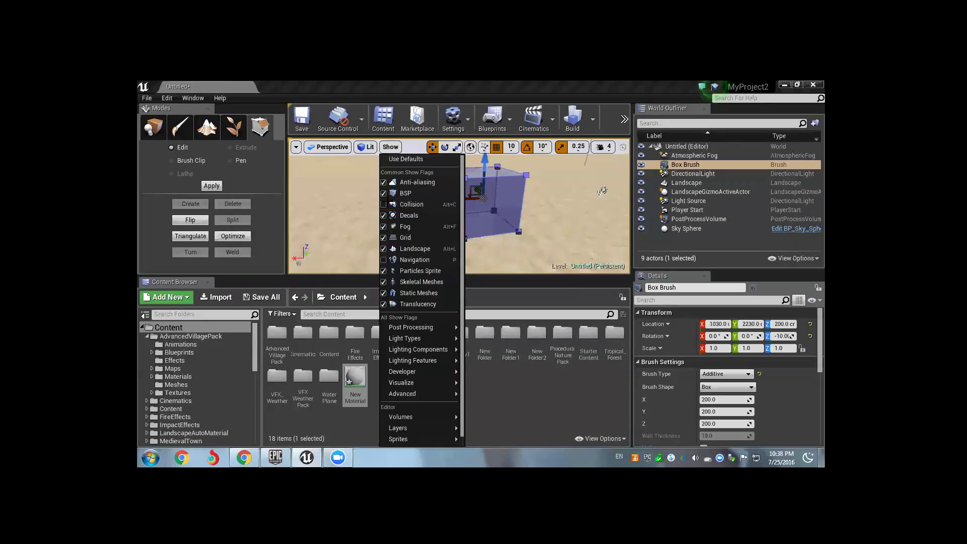
{"action": "left_click", "coordinate": [603, 191]}
{"action": "left_click", "coordinate": [451, 169]}
{"action": "left_click_drag", "start_coordinate": [454, 188], "coordinate": [405, 197]}
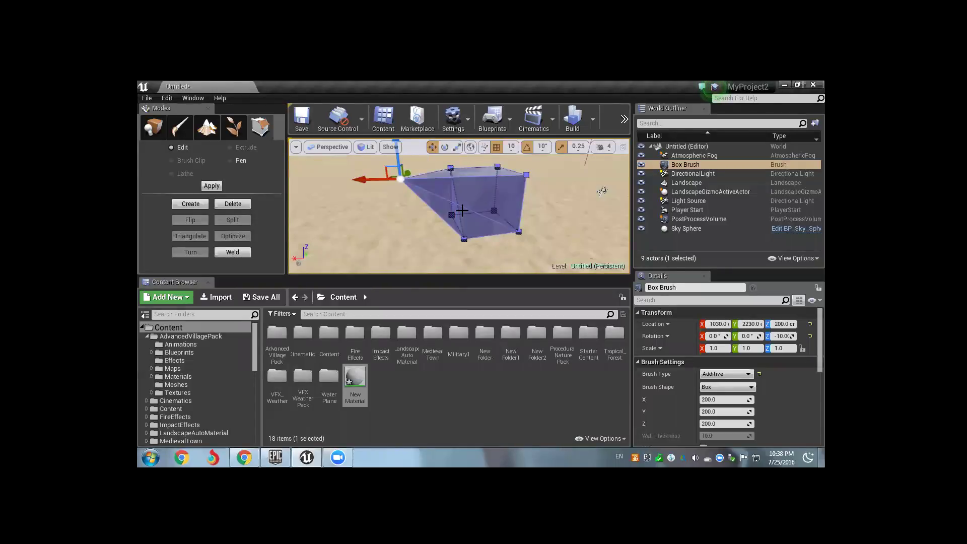
{"action": "key", "text": "ctrl+z"}
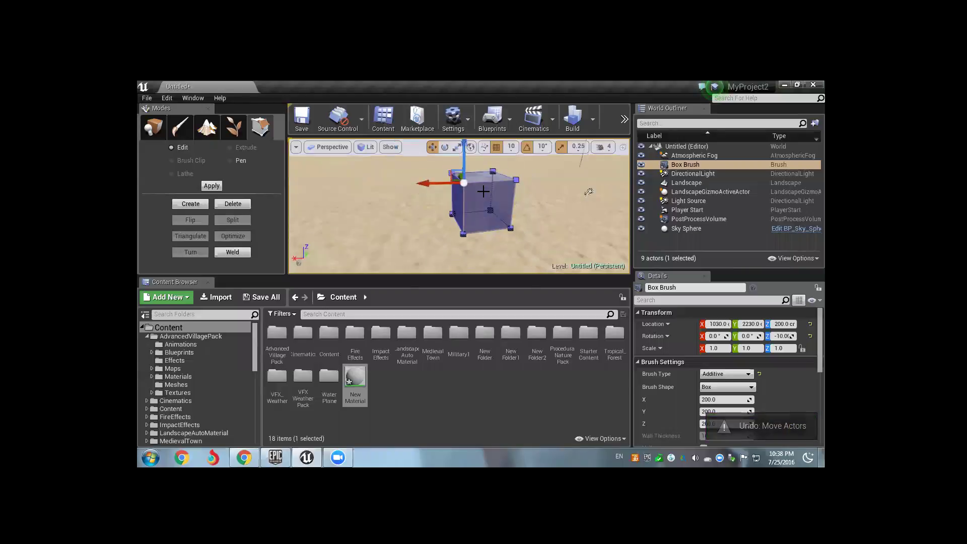
Step: Place a subtractive Box Brush2, move it along X to 1560, then delete it
{"action": "left_click", "coordinate": [159, 132]}
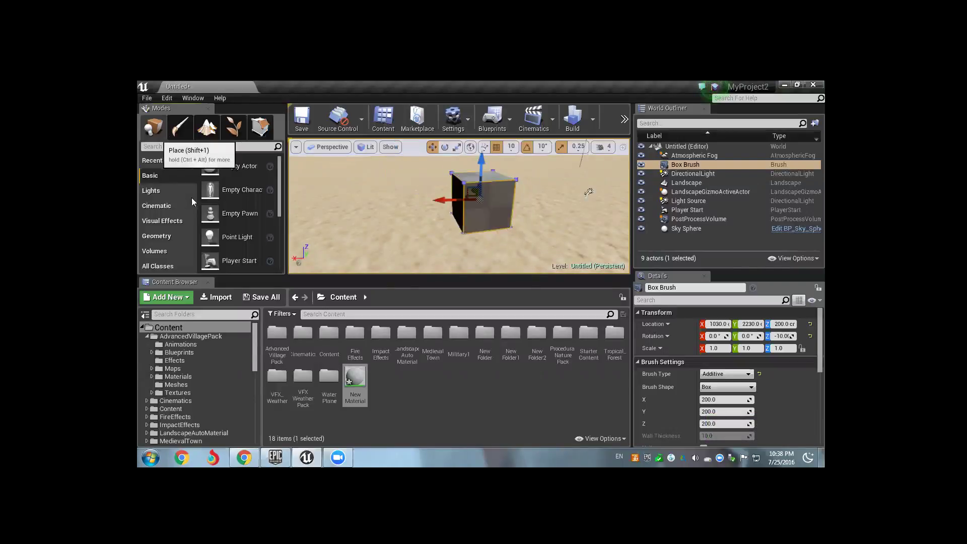
{"action": "left_click", "coordinate": [160, 240]}
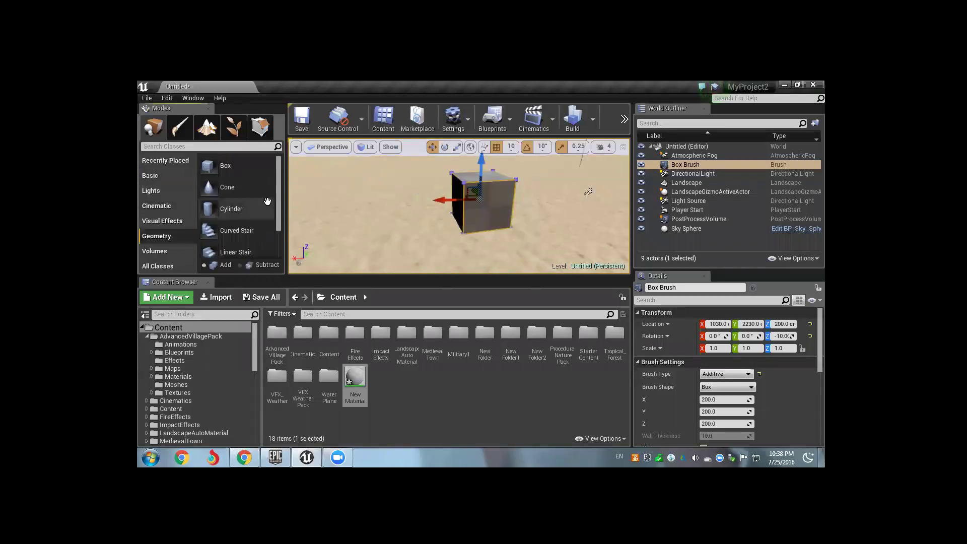
{"action": "scroll", "coordinate": [278, 241], "scroll_direction": "down", "scroll_amount": 2}
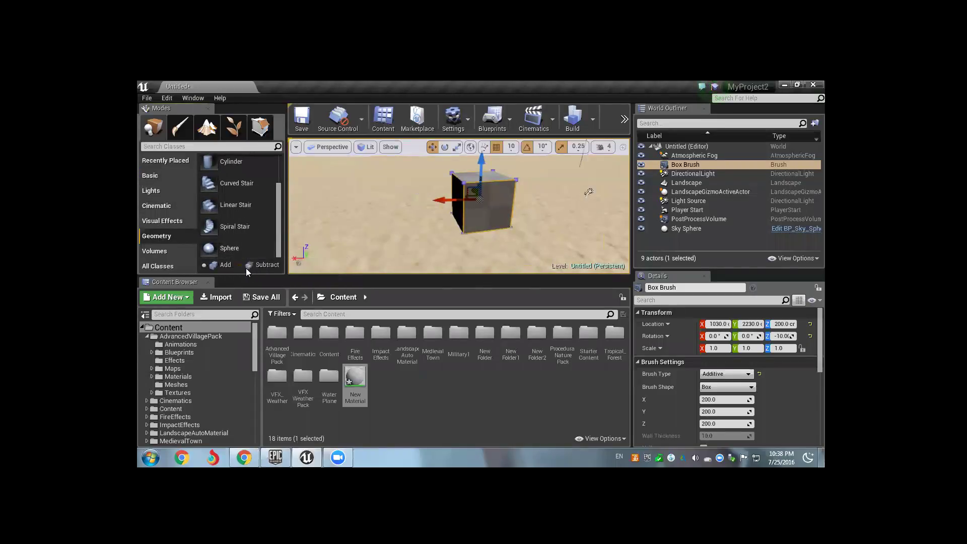
{"action": "left_click", "coordinate": [239, 265]}
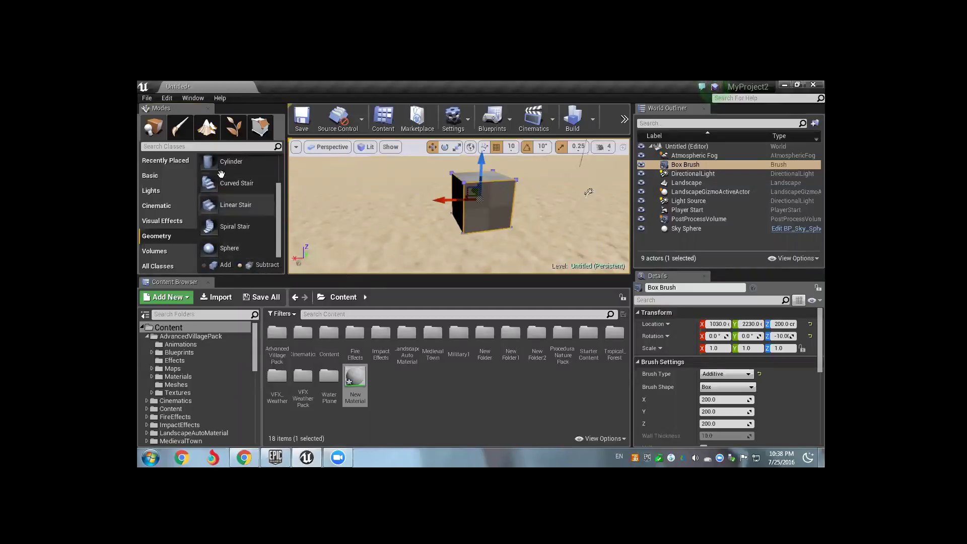
{"action": "scroll", "coordinate": [221, 174], "scroll_direction": "up", "scroll_amount": 2}
{"action": "left_click_drag", "start_coordinate": [225, 165], "coordinate": [366, 201]}
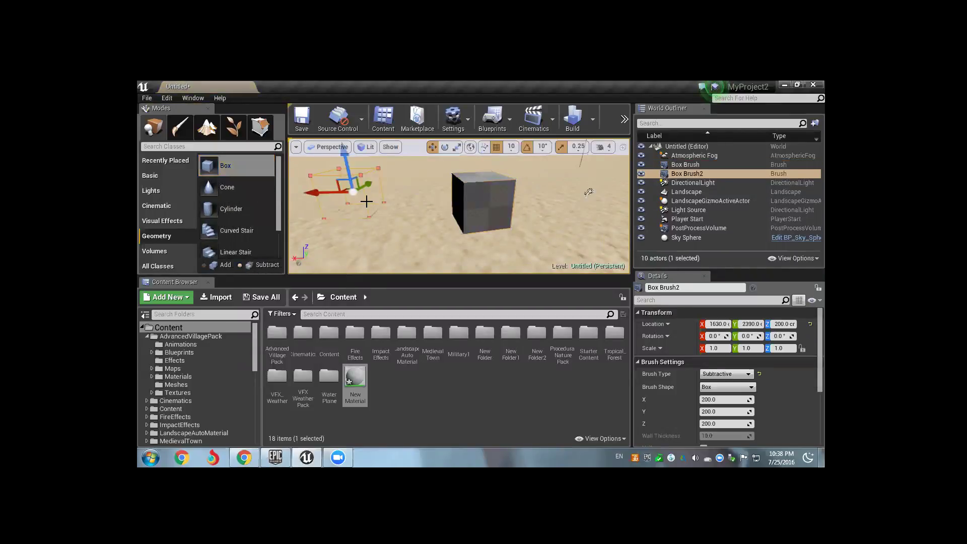
{"action": "left_click_drag", "start_coordinate": [318, 193], "coordinate": [467, 199]}
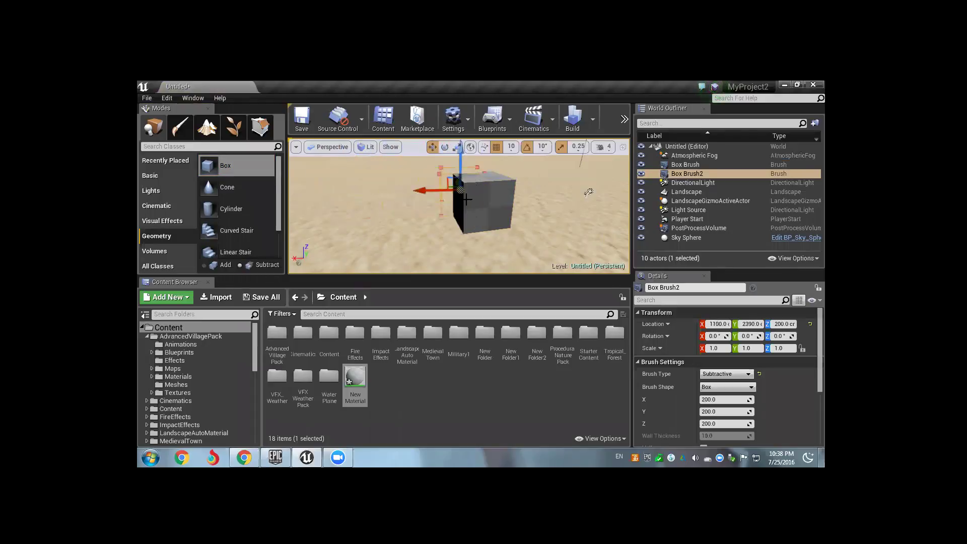
{"action": "key", "text": "Delete"}
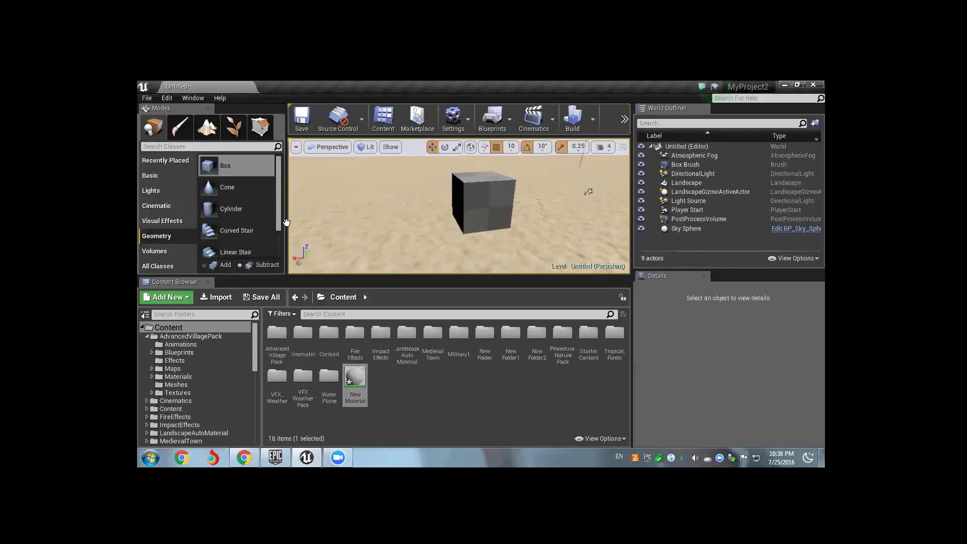
{"action": "scroll", "coordinate": [278, 212], "scroll_direction": "down", "scroll_amount": 3}
Step: Start a new level from the Default template, discarding the current level unsaved
{"action": "left_click", "coordinate": [469, 199]}
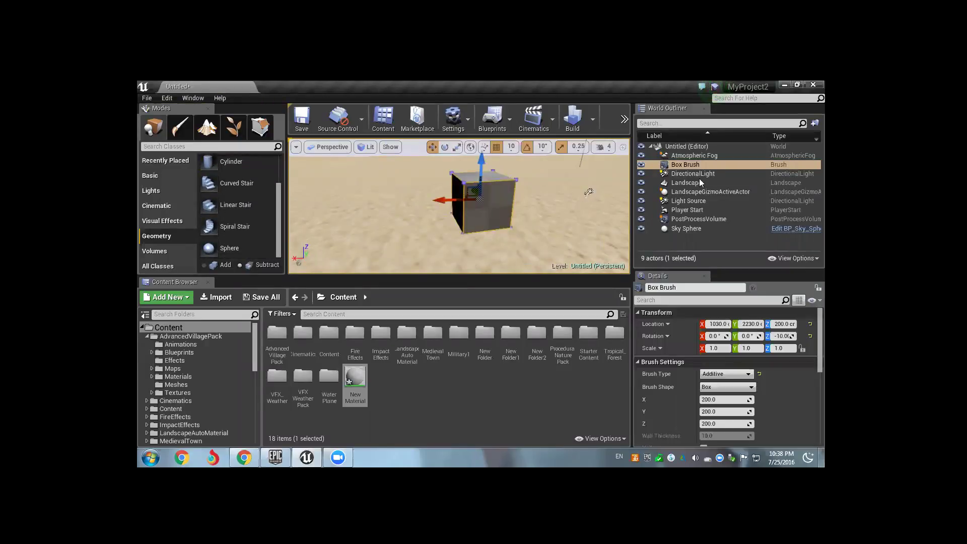
{"action": "scroll", "coordinate": [737, 359], "scroll_direction": "down", "scroll_amount": 1}
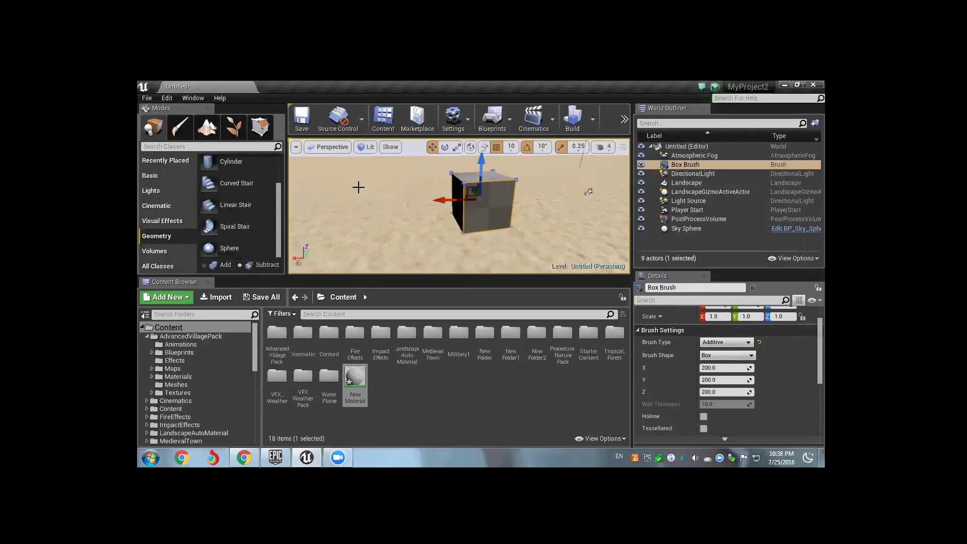
{"action": "left_click", "coordinate": [147, 98]}
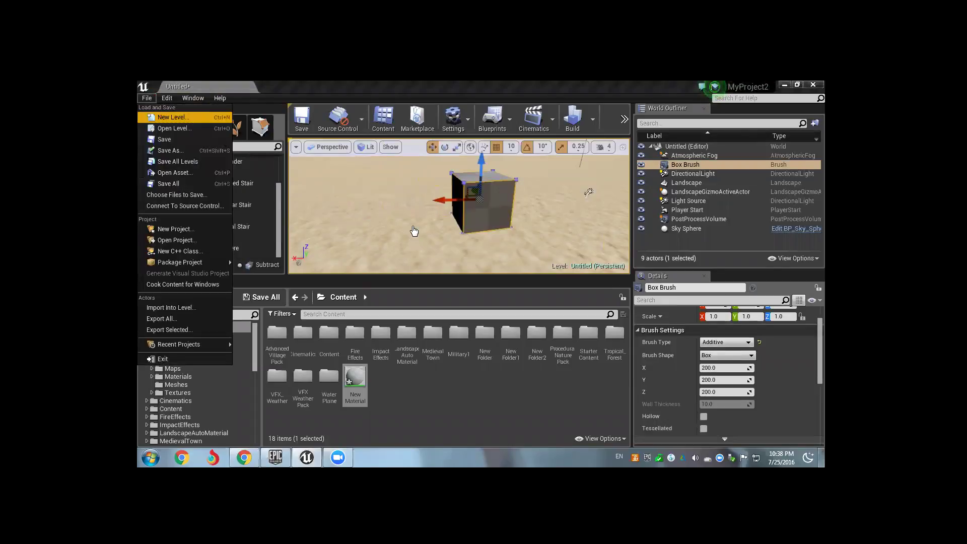
{"action": "left_click", "coordinate": [572, 360]}
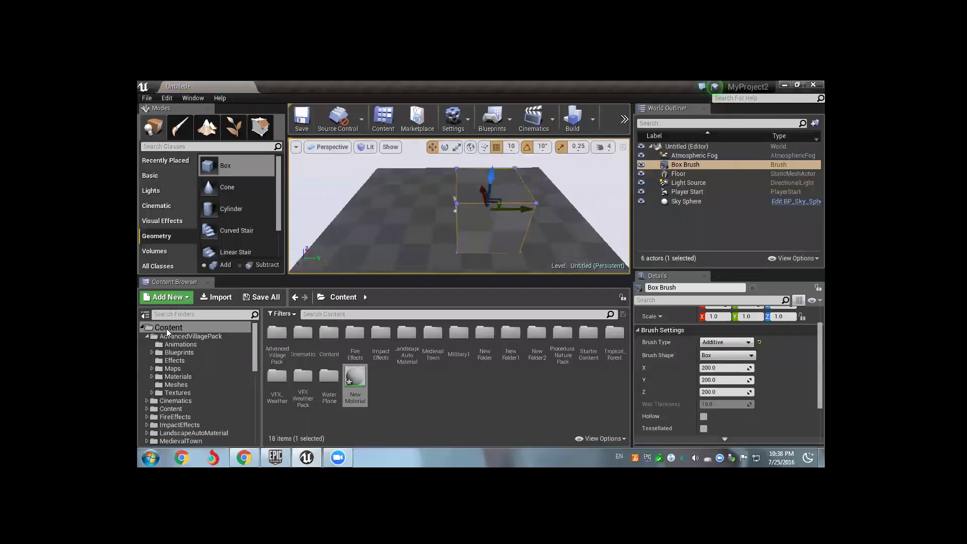
{"action": "key", "text": "alt+f"}
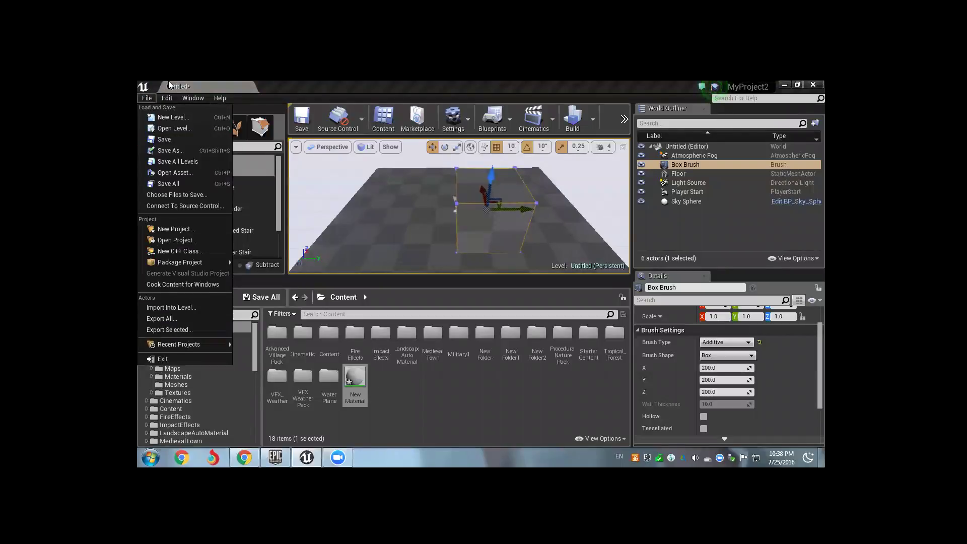
{"action": "left_click", "coordinate": [395, 210]}
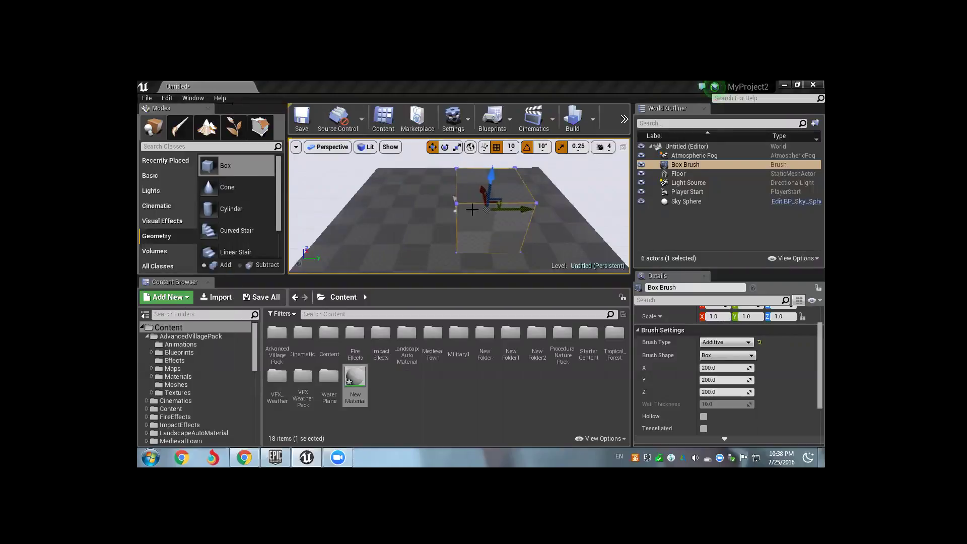
{"action": "left_click", "coordinate": [491, 214]}
{"action": "left_click_drag", "start_coordinate": [493, 225], "coordinate": [497, 230], "text": "alt"}
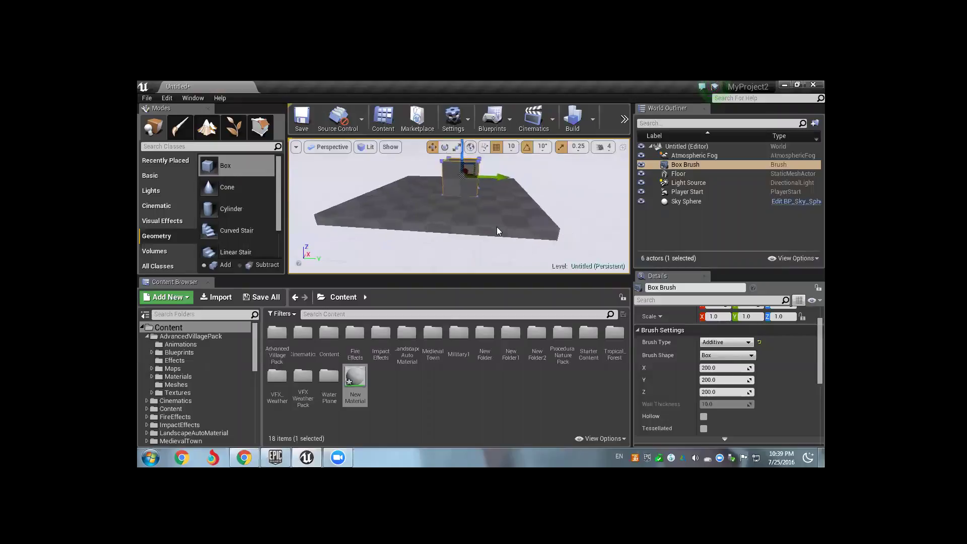
{"action": "scroll", "coordinate": [497, 231], "scroll_direction": "up", "scroll_amount": 1}
{"action": "scroll", "coordinate": [506, 206], "scroll_direction": "up", "scroll_amount": 1}
{"action": "scroll", "coordinate": [507, 205], "scroll_direction": "up", "scroll_amount": 1}
{"action": "scroll", "coordinate": [506, 205], "scroll_direction": "up", "scroll_amount": 1}
{"action": "left_click_drag", "start_coordinate": [507, 205], "coordinate": [366, 88], "text": "alt"}
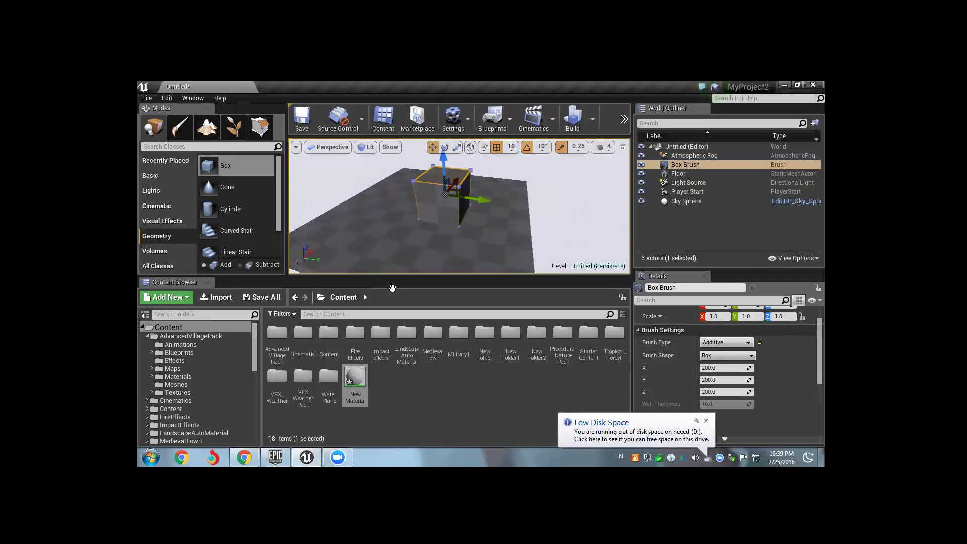
Step: Open AdvancedVillagePack Meshes, delete the box brush, and place one SM_Barrel on the floor
{"action": "left_click", "coordinate": [176, 384]}
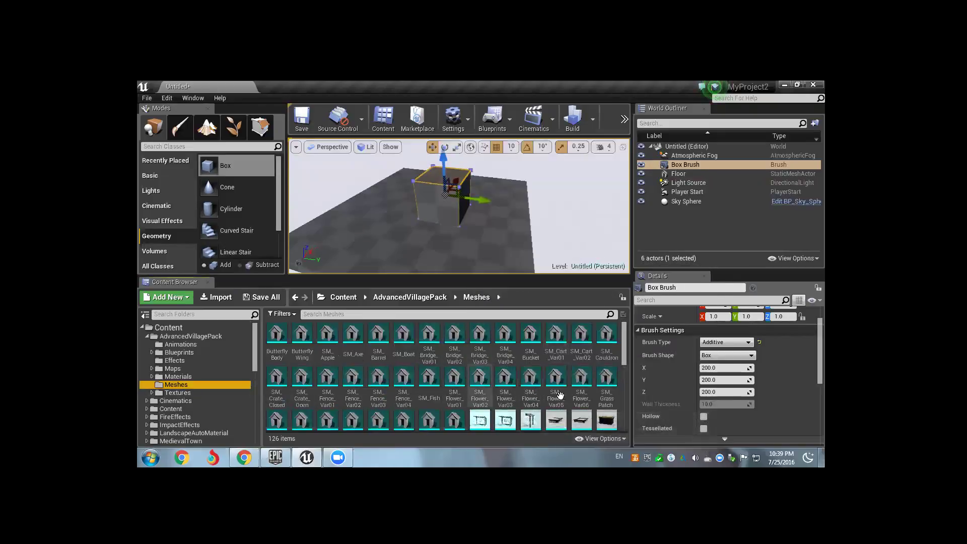
{"action": "scroll", "coordinate": [534, 407], "scroll_direction": "down", "scroll_amount": 1}
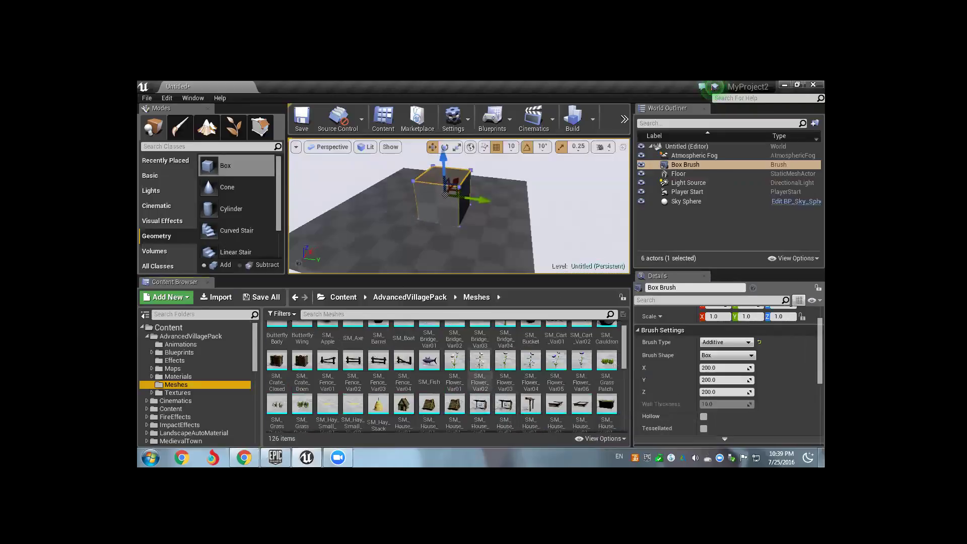
{"action": "scroll", "coordinate": [379, 352], "scroll_direction": "up", "scroll_amount": 1}
{"action": "key", "text": "Delete"}
{"action": "mouse_move", "coordinate": [379, 333]}
{"action": "left_mouse_down"}
{"action": "mouse_move", "coordinate": [423, 225]}
{"action": "mouse_move", "coordinate": [494, 208]}
{"action": "left_mouse_up"}
{"action": "left_click", "coordinate": [423, 226]}
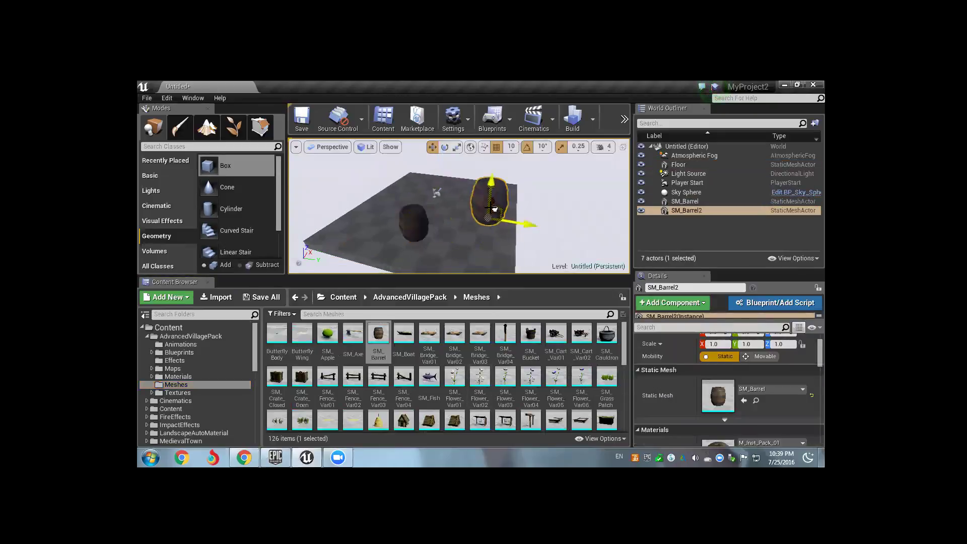
{"action": "key", "text": "Delete"}
Step: Select and frame the barrel, then enlarge the 3D viewport
{"action": "right_click_drag", "start_coordinate": [460, 233], "coordinate": [460, 233]}
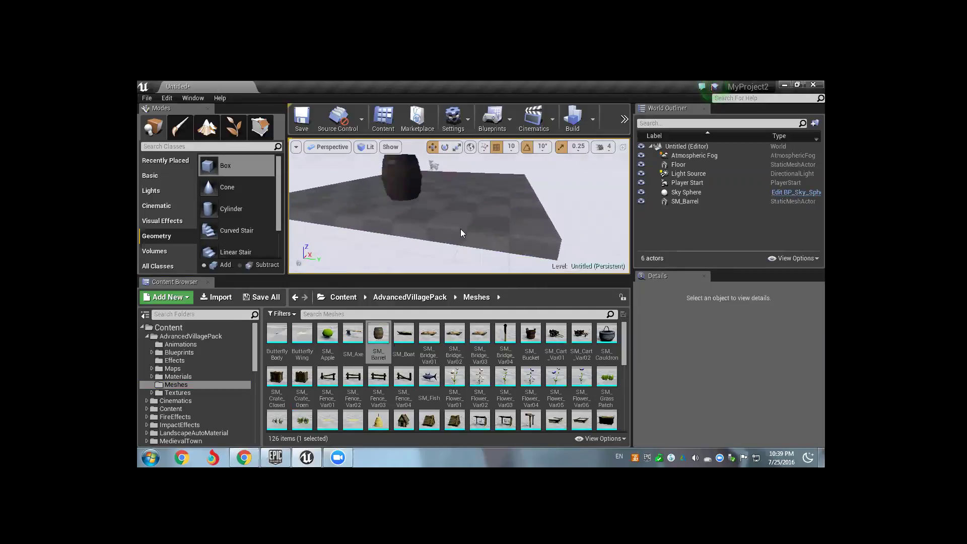
{"action": "left_click", "coordinate": [414, 201]}
{"action": "key", "text": "f"}
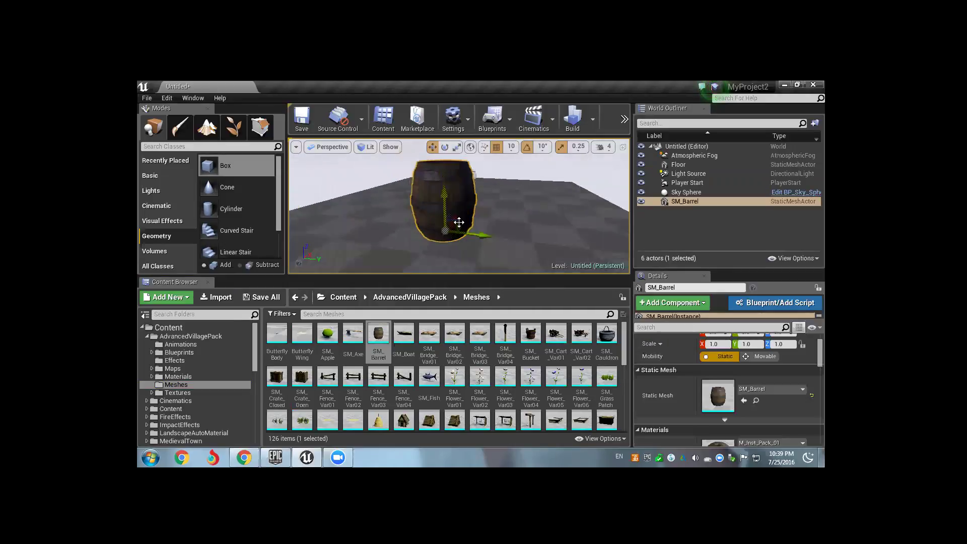
{"action": "scroll", "coordinate": [459, 216], "scroll_direction": "down", "scroll_amount": 3}
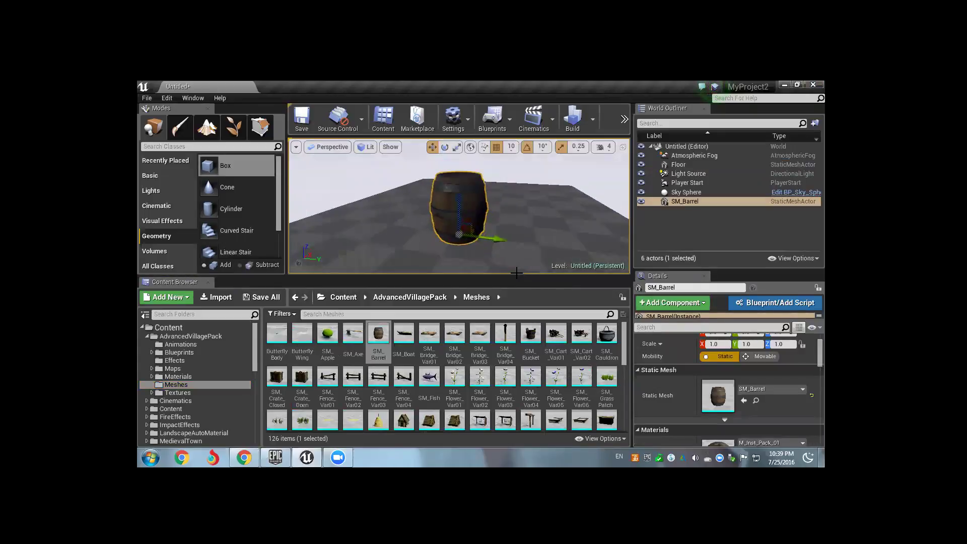
{"action": "mouse_move", "coordinate": [518, 275]}
{"action": "left_mouse_down"}
{"action": "mouse_move", "coordinate": [518, 348]}
{"action": "mouse_move", "coordinate": [525, 326]}
{"action": "left_mouse_up"}
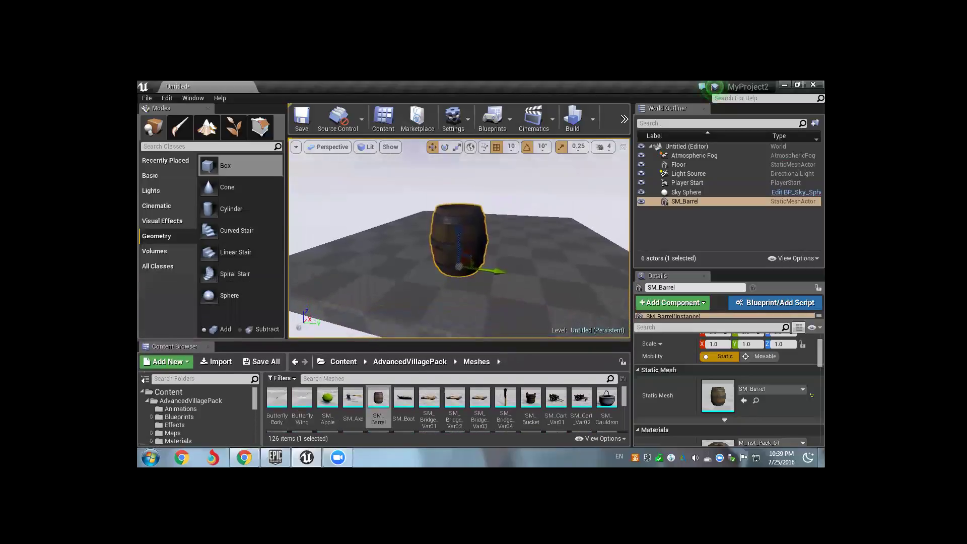
Step: Orbit around the barrel to a lower angle and frame it up close
{"action": "scroll", "coordinate": [547, 258], "scroll_direction": "up", "scroll_amount": 3}
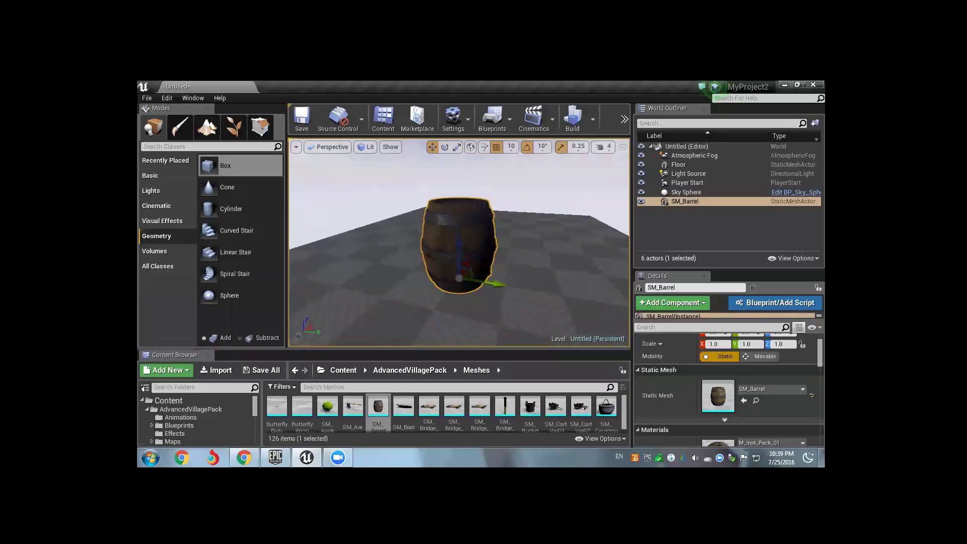
{"action": "left_click_drag", "start_coordinate": [542, 257], "coordinate": [434, 238], "text": "alt"}
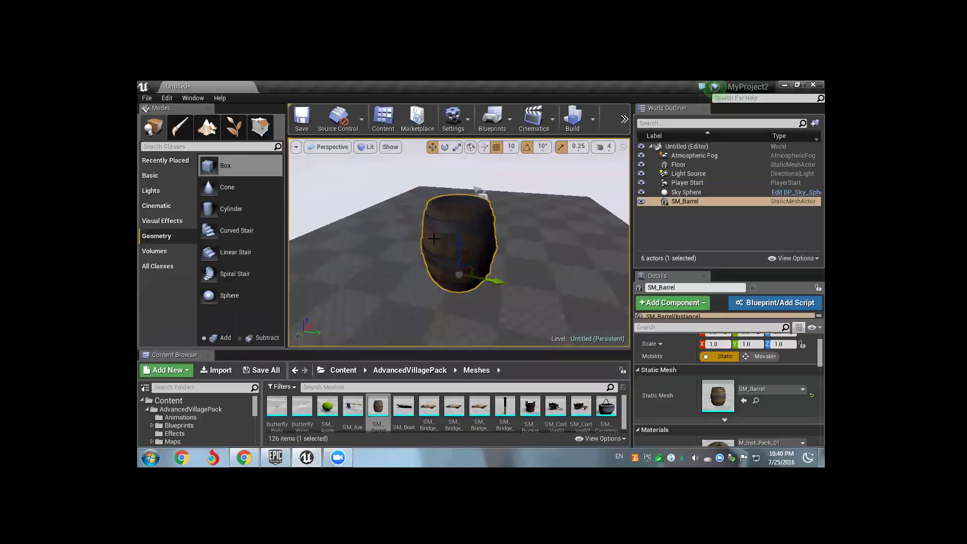
{"action": "scroll", "coordinate": [415, 243], "scroll_direction": "down", "scroll_amount": 2}
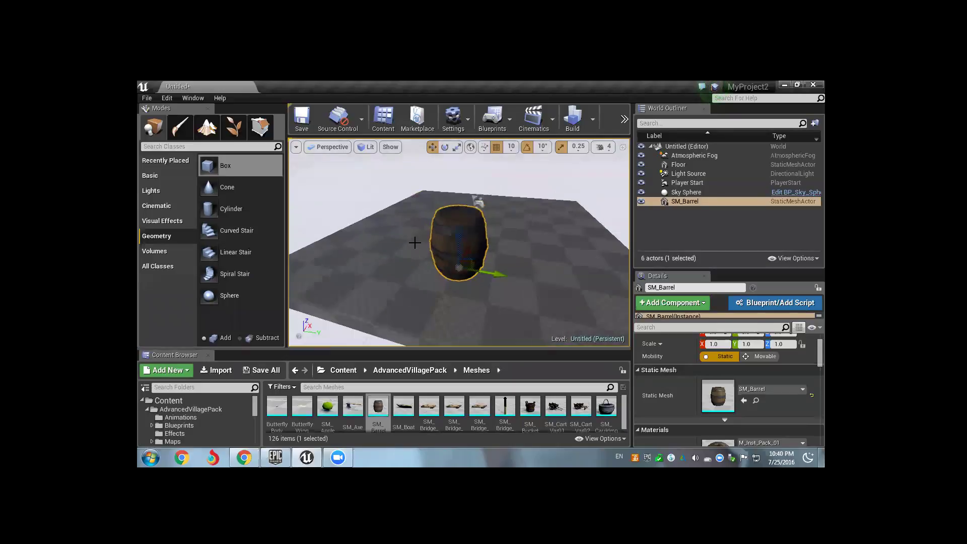
{"action": "scroll", "coordinate": [414, 242], "scroll_direction": "up", "scroll_amount": 3}
{"action": "scroll", "coordinate": [469, 231], "scroll_direction": "up", "scroll_amount": 3}
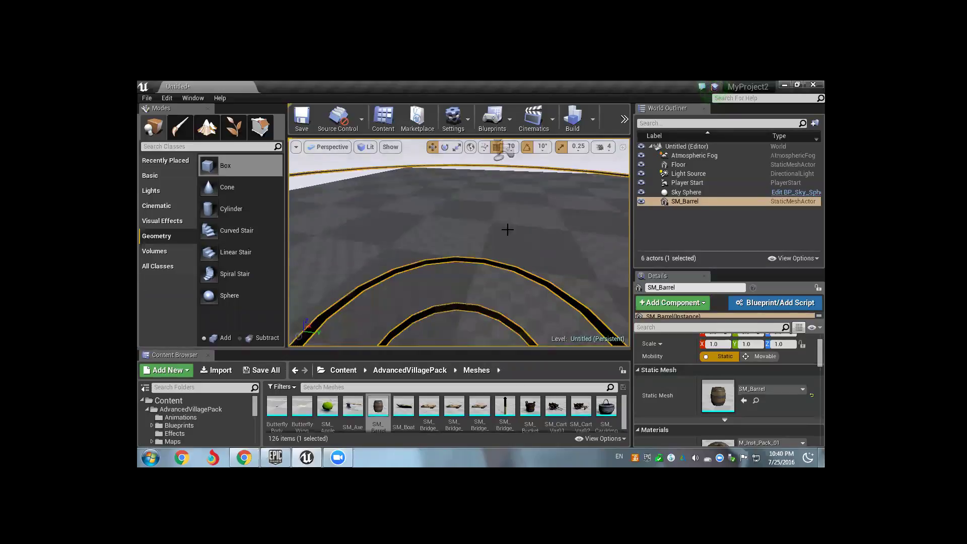
{"action": "key", "text": "f"}
{"action": "mouse_move", "coordinate": [478, 191]}
{"action": "left_mouse_down", "text": "alt"}
{"action": "mouse_move", "coordinate": [459, 279]}
{"action": "mouse_move", "coordinate": [380, 409]}
{"action": "mouse_move", "coordinate": [450, 261]}
{"action": "left_mouse_up", "text": "alt"}
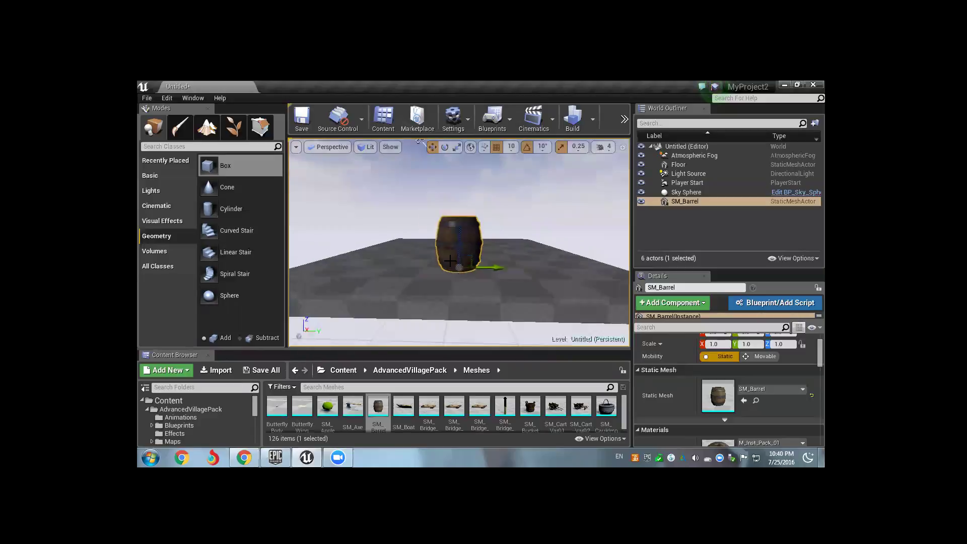
{"action": "key", "text": "f"}
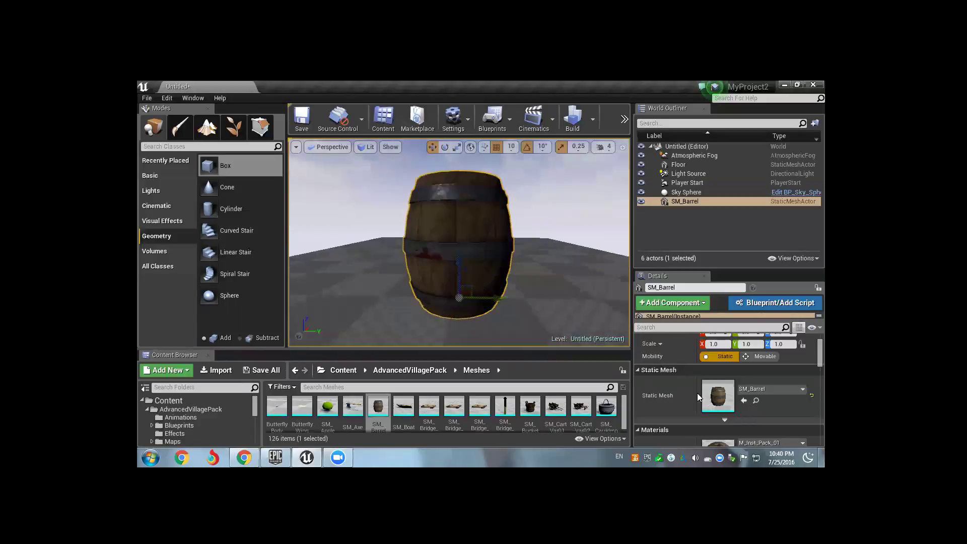
{"action": "scroll", "coordinate": [726, 388], "scroll_direction": "down", "scroll_amount": 2}
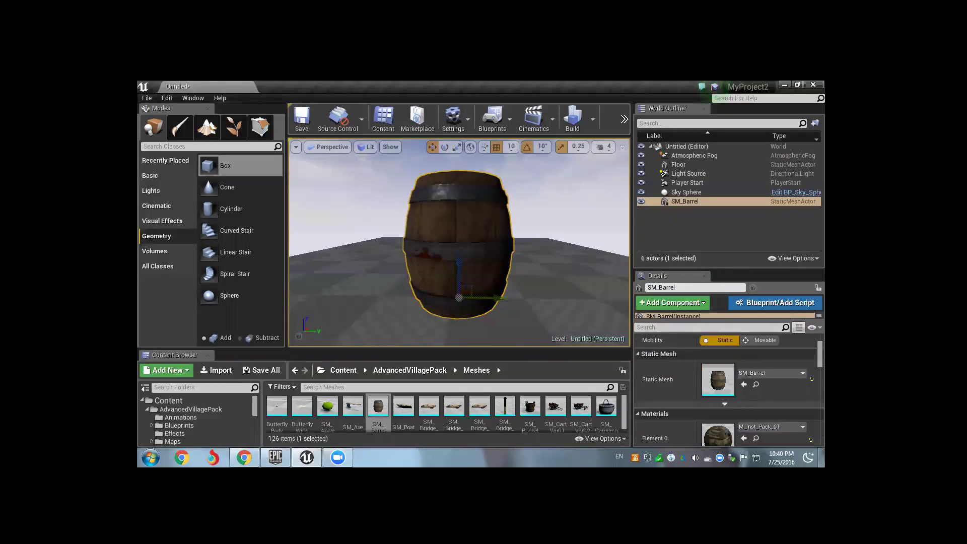
Step: Drag SM_Apple and SM_Cauldron from the Content Browser into the level beside the barrel
{"action": "left_click_drag", "start_coordinate": [524, 212], "coordinate": [580, 237], "text": "alt"}
{"action": "left_click", "coordinate": [328, 407]}
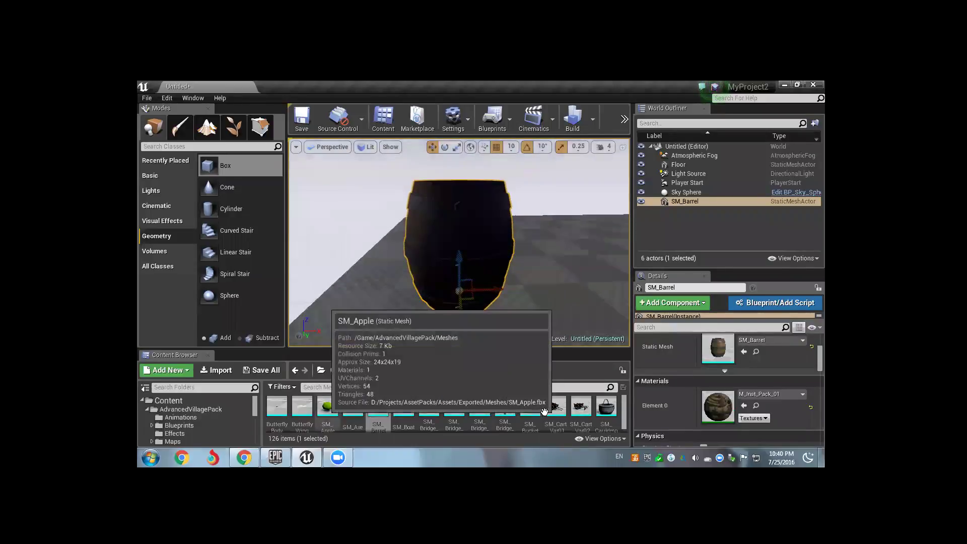
{"action": "left_click_drag", "start_coordinate": [561, 411], "coordinate": [575, 241]}
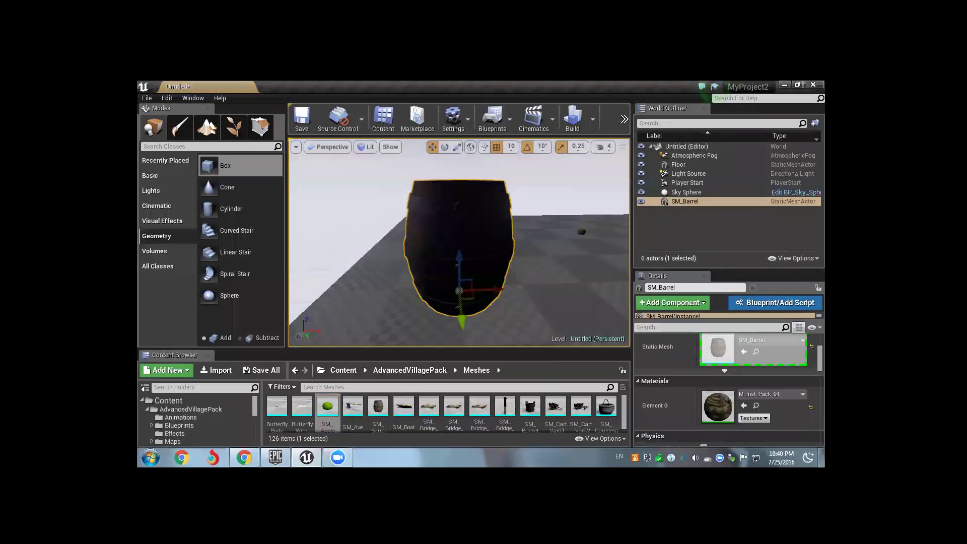
{"action": "left_click_drag", "start_coordinate": [521, 291], "coordinate": [582, 233]}
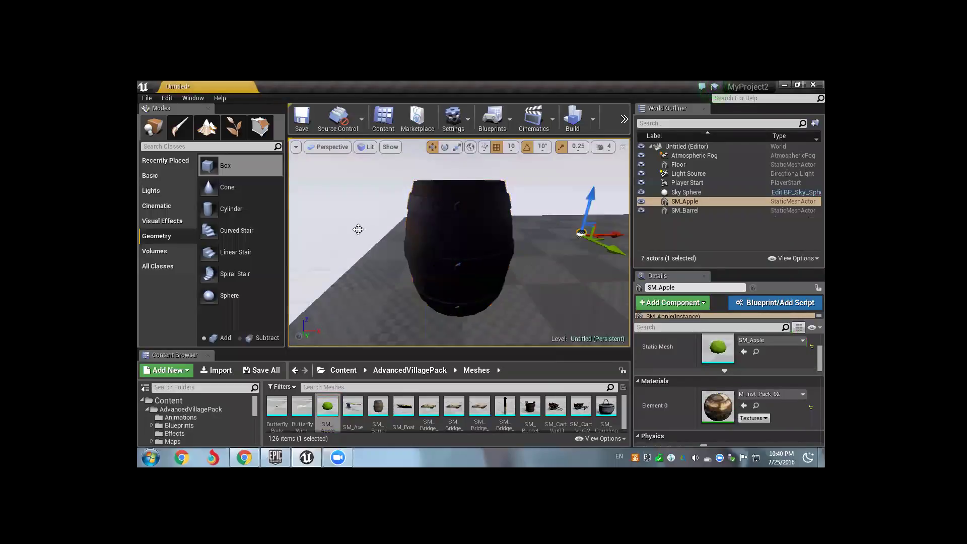
{"action": "left_click_drag", "start_coordinate": [348, 226], "coordinate": [357, 248]}
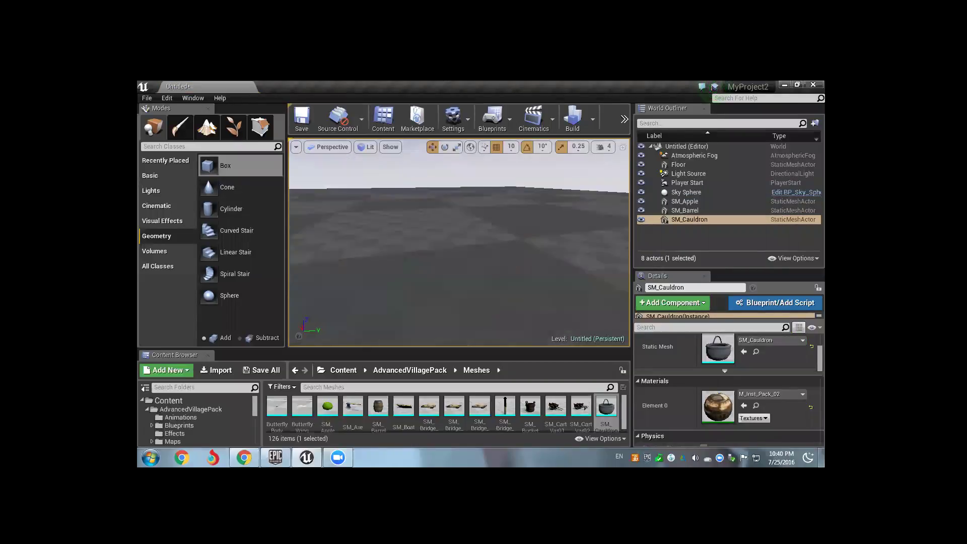
Step: Frame the barrel, then delete the Player Start actor from the level
{"action": "left_click", "coordinate": [454, 242]}
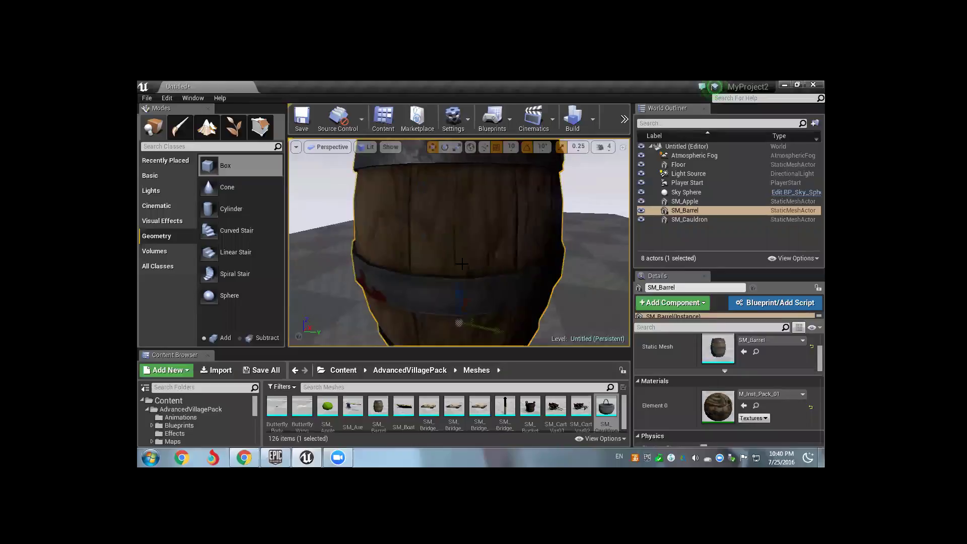
{"action": "key", "text": "f"}
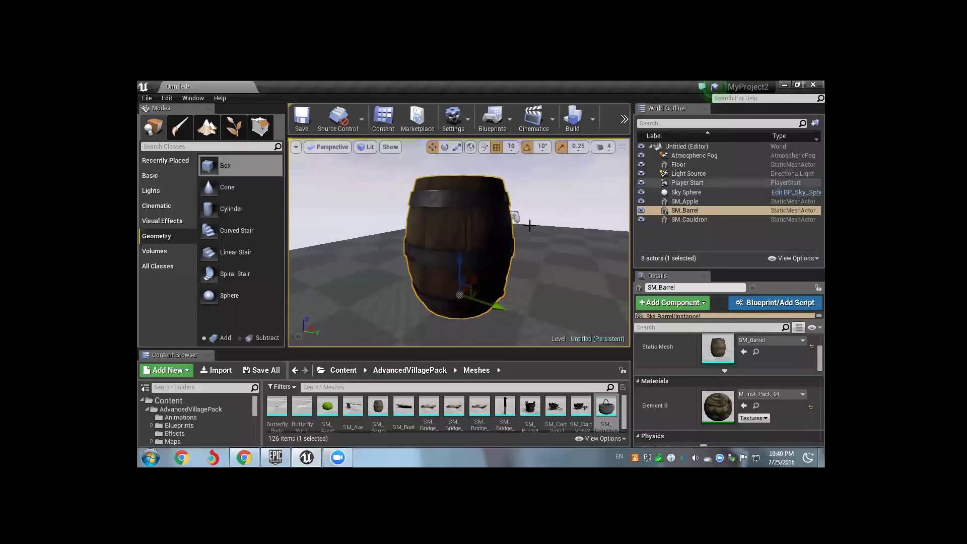
{"action": "left_click", "coordinate": [686, 183]}
{"action": "key", "text": "Delete"}
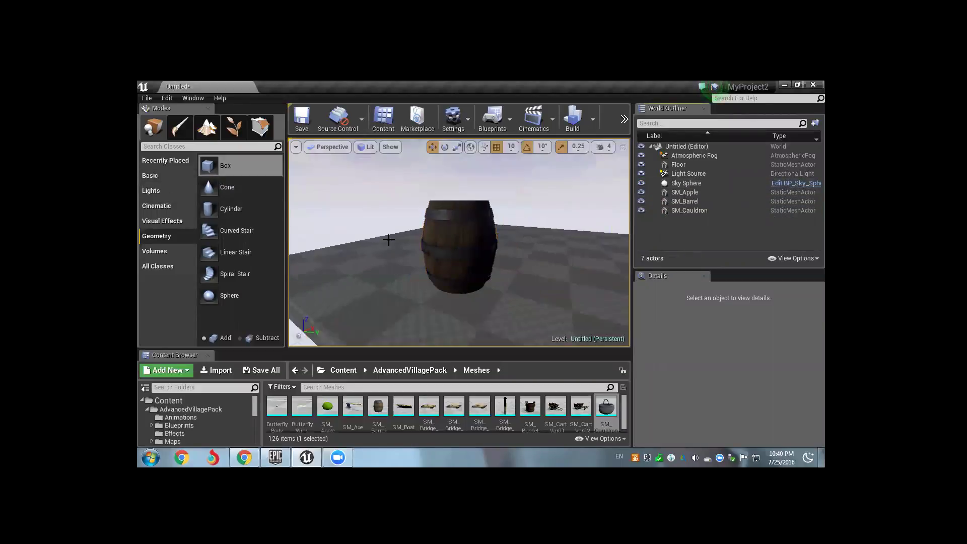
Step: Orbit and zoom the viewport to bring the cauldron into sight near the barrel
{"action": "scroll", "coordinate": [388, 240], "scroll_direction": "down", "scroll_amount": 2}
{"action": "right_click_drag", "start_coordinate": [388, 240], "coordinate": [388, 240]}
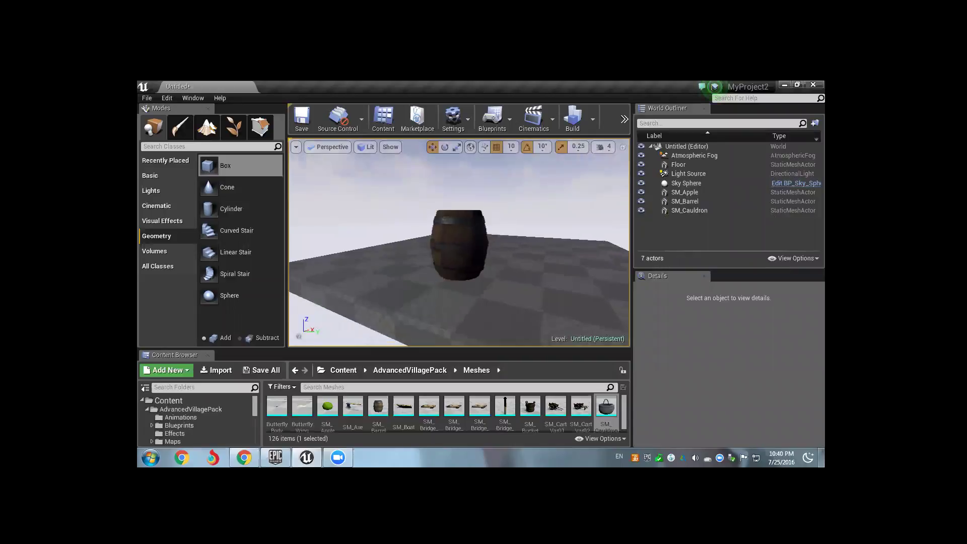
{"action": "left_click", "coordinate": [458, 245]}
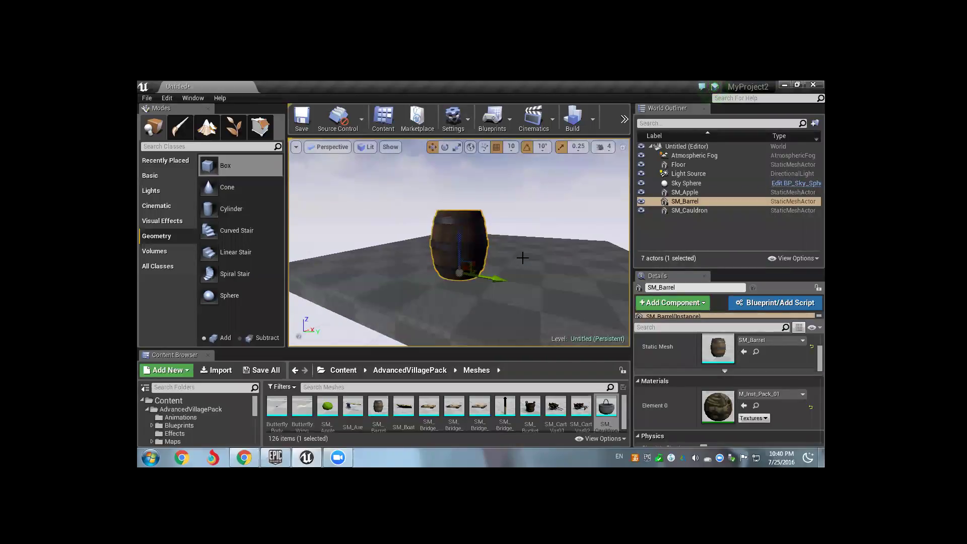
{"action": "scroll", "coordinate": [522, 257], "scroll_direction": "up", "scroll_amount": 2}
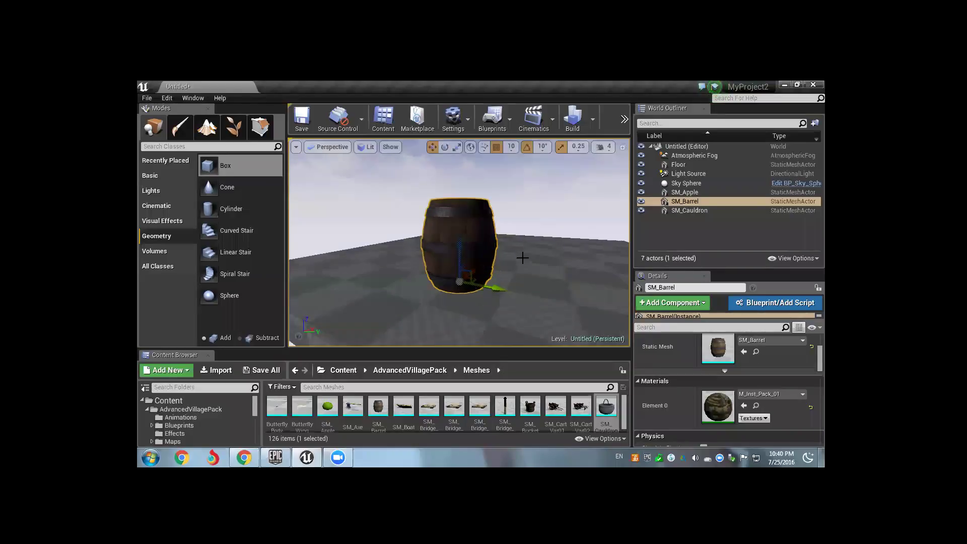
{"action": "scroll", "coordinate": [523, 258], "scroll_direction": "up", "scroll_amount": 2}
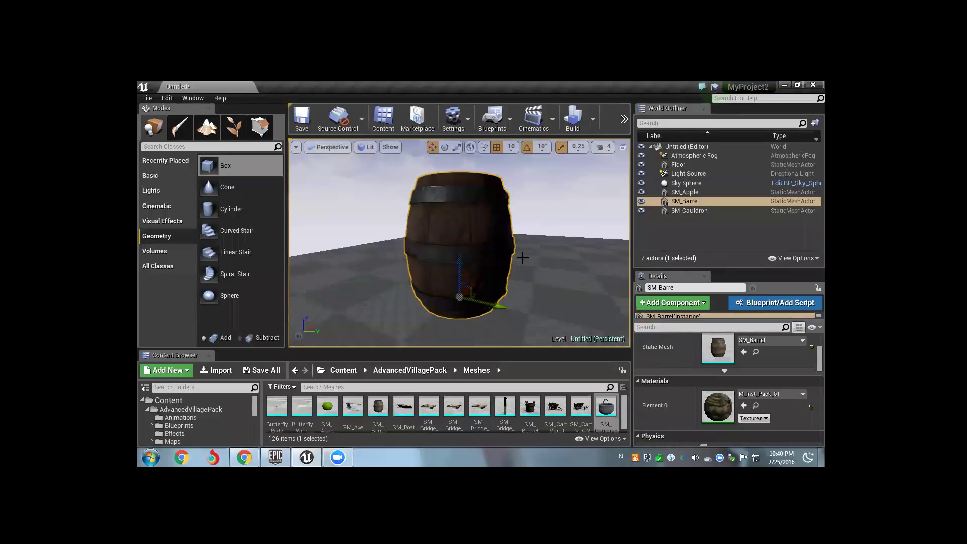
{"action": "scroll", "coordinate": [523, 258], "scroll_direction": "down", "scroll_amount": 2}
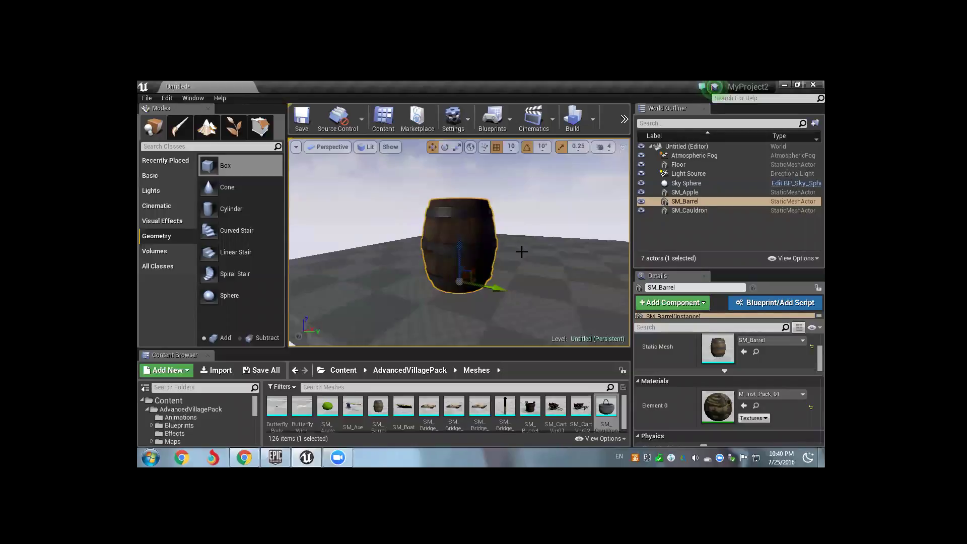
{"action": "scroll", "coordinate": [508, 246], "scroll_direction": "down", "scroll_amount": 2}
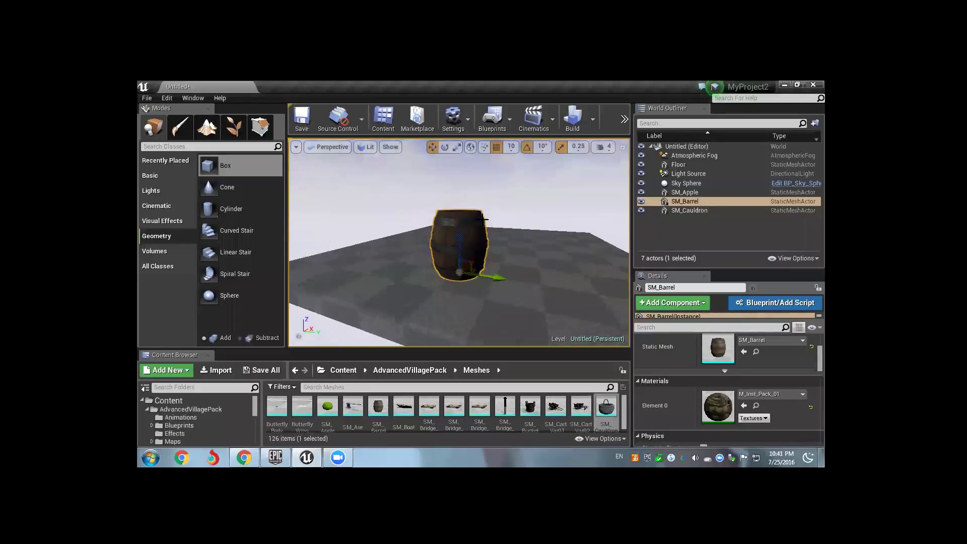
{"action": "left_click_drag", "start_coordinate": [460, 230], "coordinate": [460, 230], "text": "alt"}
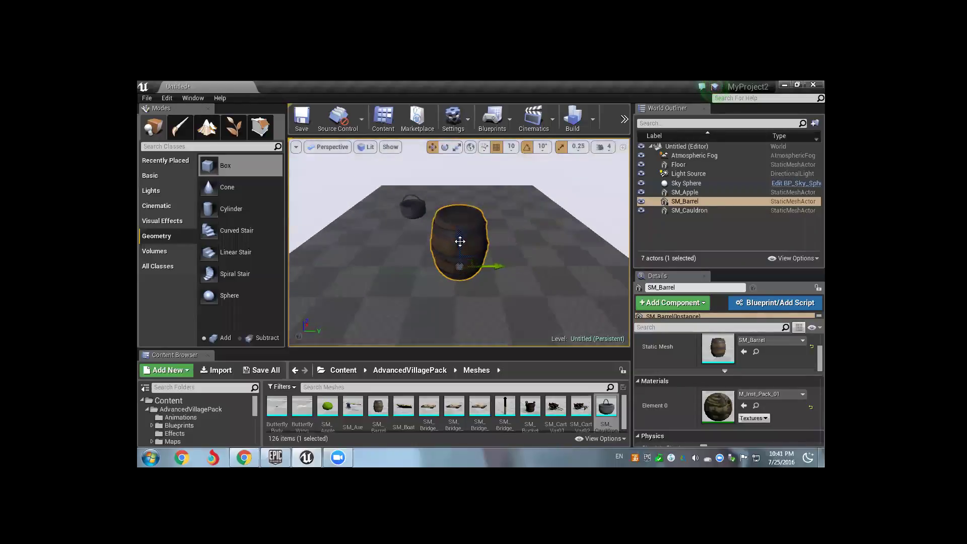
{"action": "left_click_drag", "start_coordinate": [460, 244], "coordinate": [460, 244], "text": "alt"}
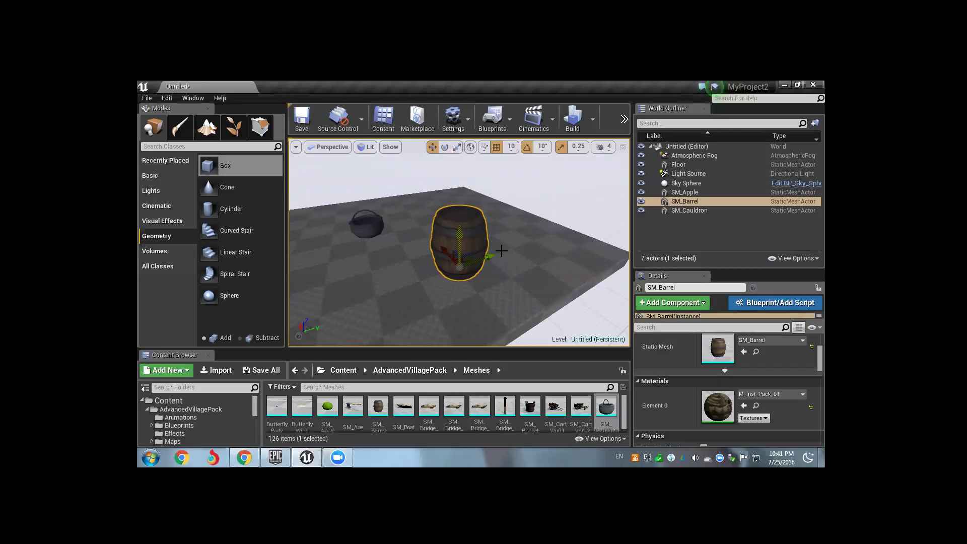
{"action": "scroll", "coordinate": [501, 249], "scroll_direction": "up", "scroll_amount": 5}
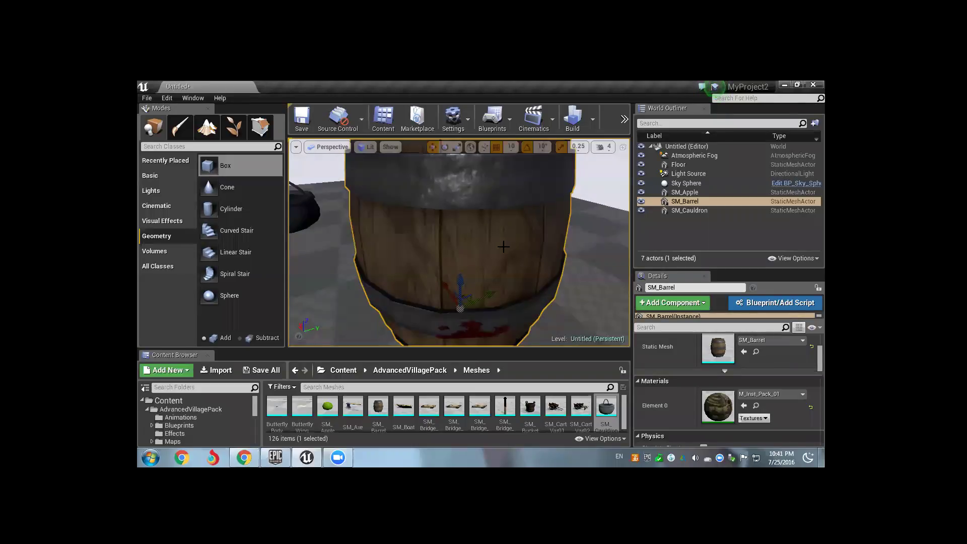
Step: Refocus on the barrel and orbit in close until the cauldron appears behind it
{"action": "key", "text": "f"}
{"action": "left_click_drag", "start_coordinate": [460, 244], "coordinate": [460, 244], "text": "alt"}
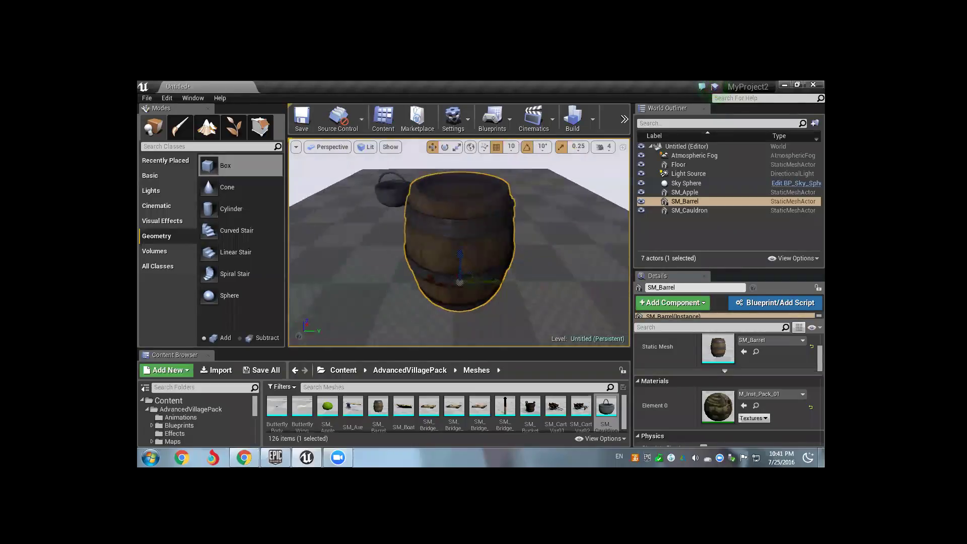
{"action": "left_click_drag", "start_coordinate": [519, 248], "coordinate": [519, 249], "text": "alt"}
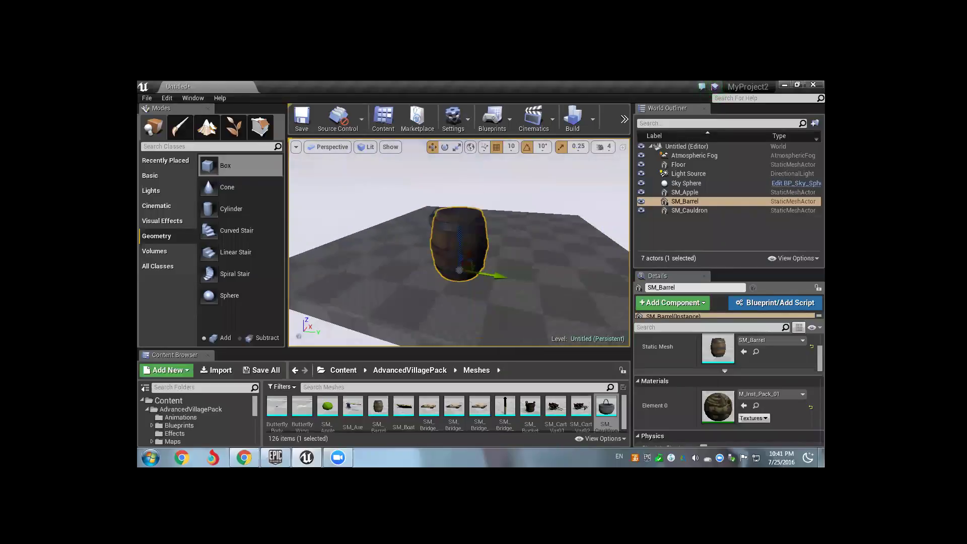
{"action": "left_click_drag", "start_coordinate": [497, 281], "coordinate": [497, 281], "text": "alt"}
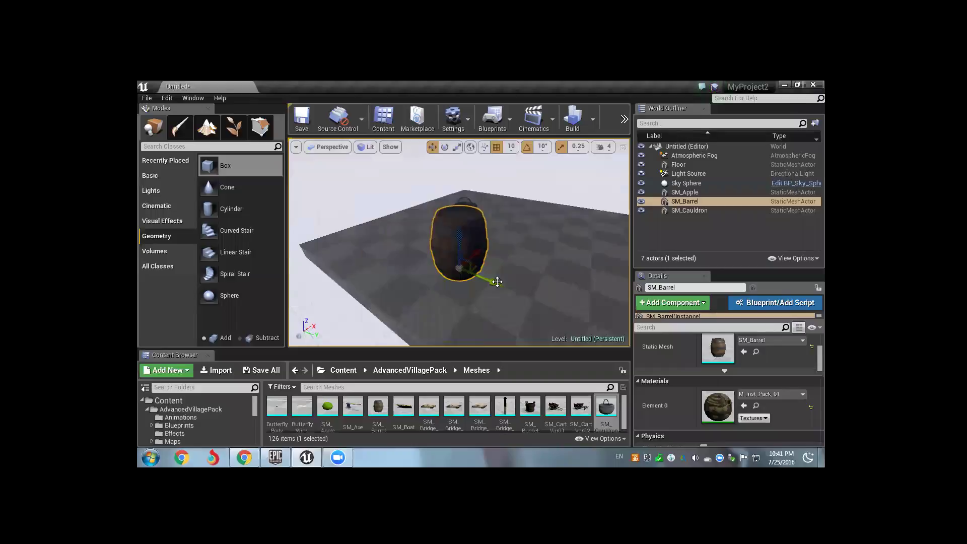
{"action": "right_click_drag", "start_coordinate": [497, 282], "coordinate": [522, 264], "text": "alt"}
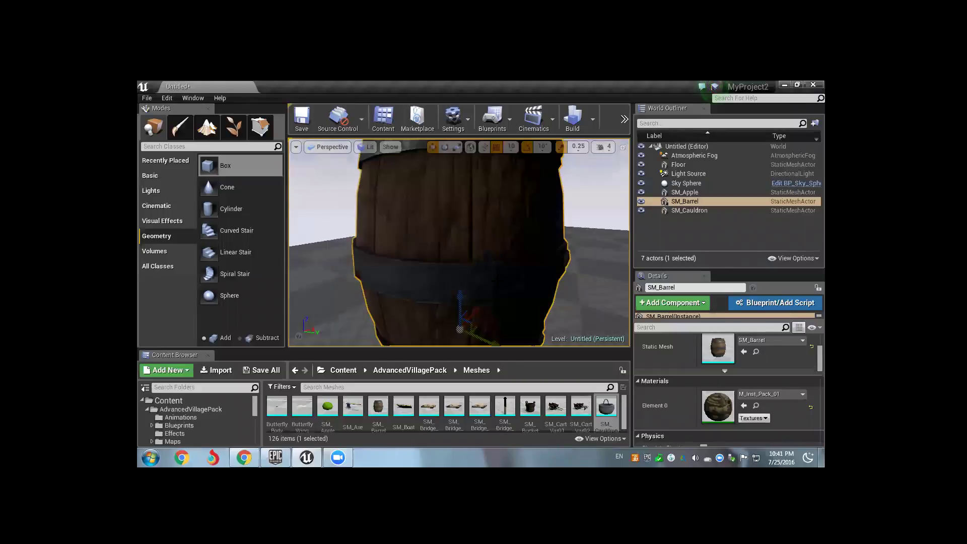
{"action": "scroll", "coordinate": [530, 265], "scroll_direction": "down", "scroll_amount": 4}
{"action": "scroll", "coordinate": [529, 265], "scroll_direction": "up", "scroll_amount": 4}
{"action": "scroll", "coordinate": [529, 265], "scroll_direction": "down", "scroll_amount": 1}
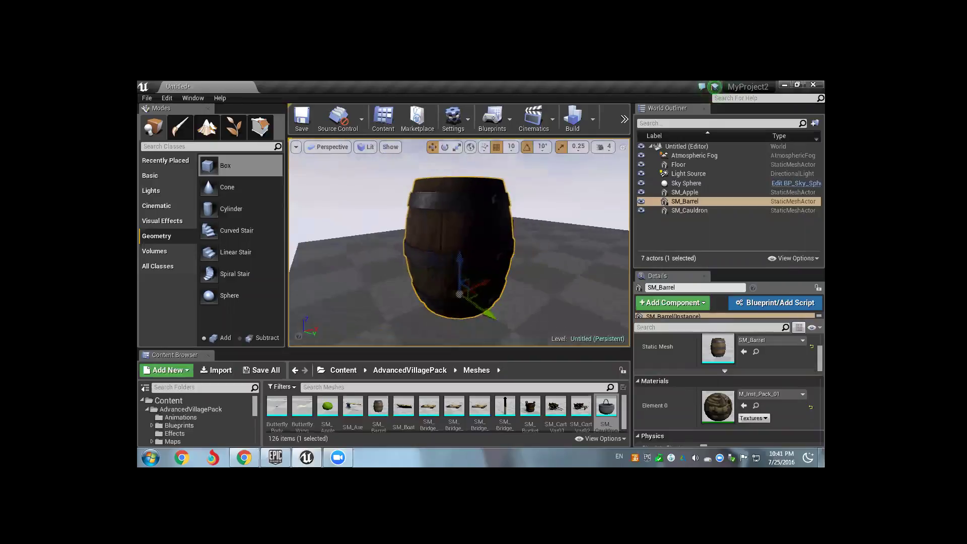
{"action": "scroll", "coordinate": [530, 265], "scroll_direction": "down", "scroll_amount": 2}
{"action": "scroll", "coordinate": [529, 265], "scroll_direction": "up", "scroll_amount": 2}
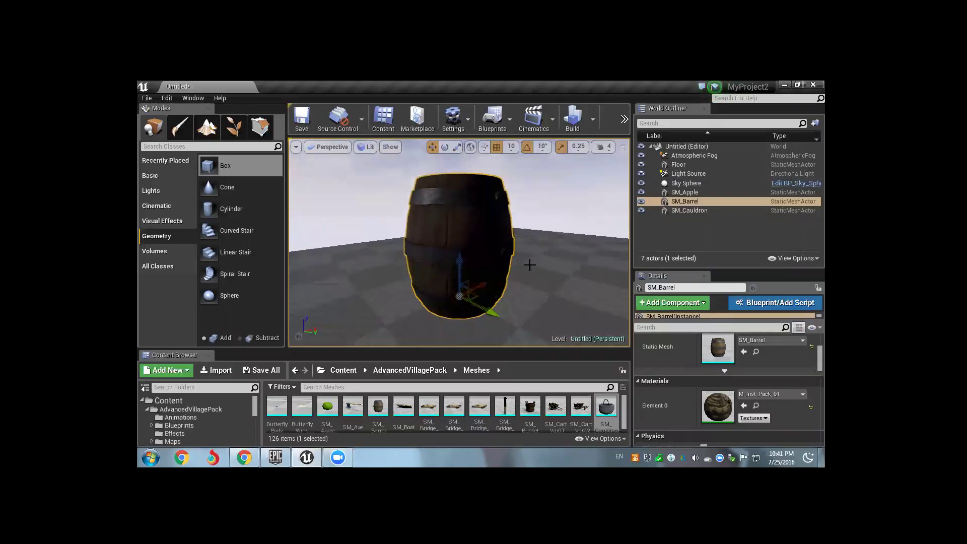
{"action": "scroll", "coordinate": [530, 264], "scroll_direction": "up", "scroll_amount": 2}
{"action": "scroll", "coordinate": [529, 265], "scroll_direction": "down", "scroll_amount": 2}
{"action": "left_click_drag", "start_coordinate": [529, 264], "coordinate": [375, 235], "text": "alt"}
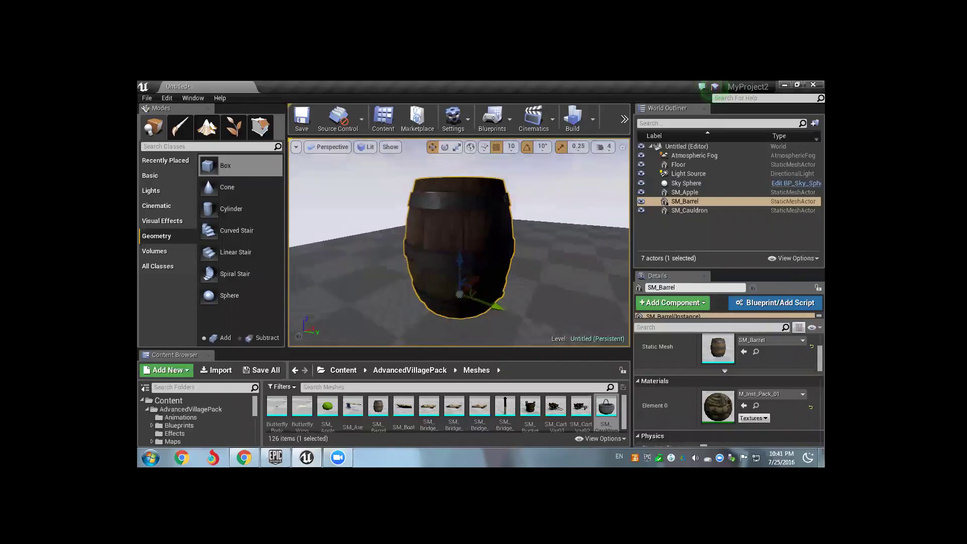
Step: Select the cauldron and drag its move gizmo until it rests against the barrel
{"action": "left_click", "coordinate": [369, 227]}
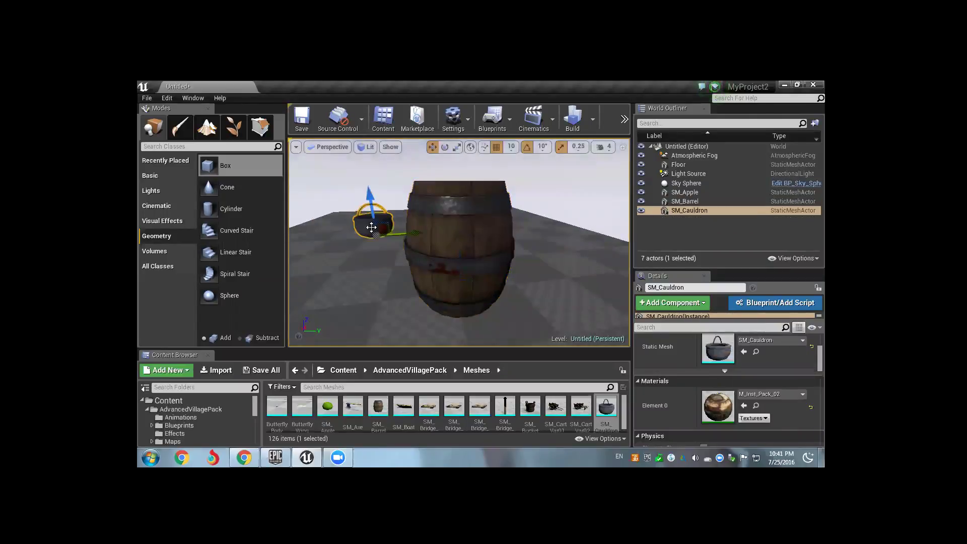
{"action": "left_click", "coordinate": [445, 231]}
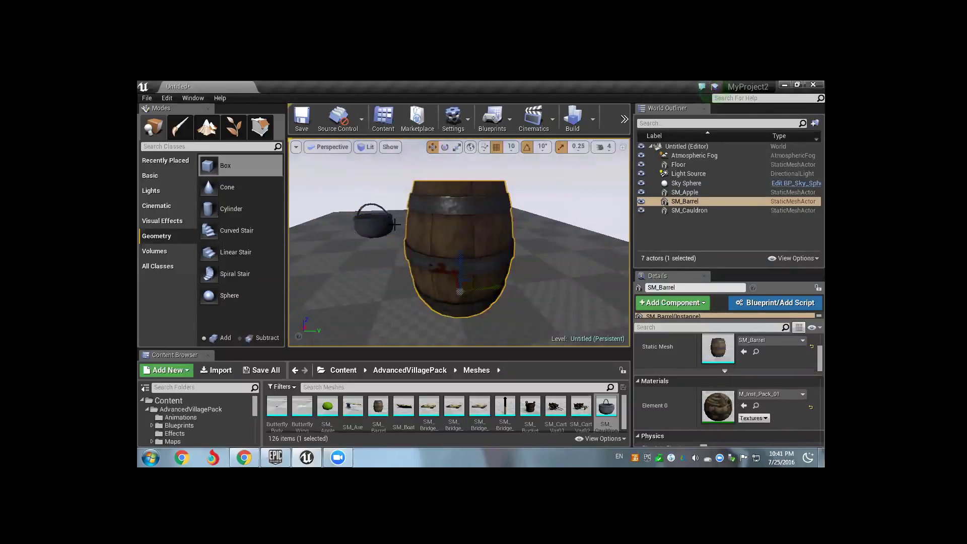
{"action": "left_click", "coordinate": [381, 224]}
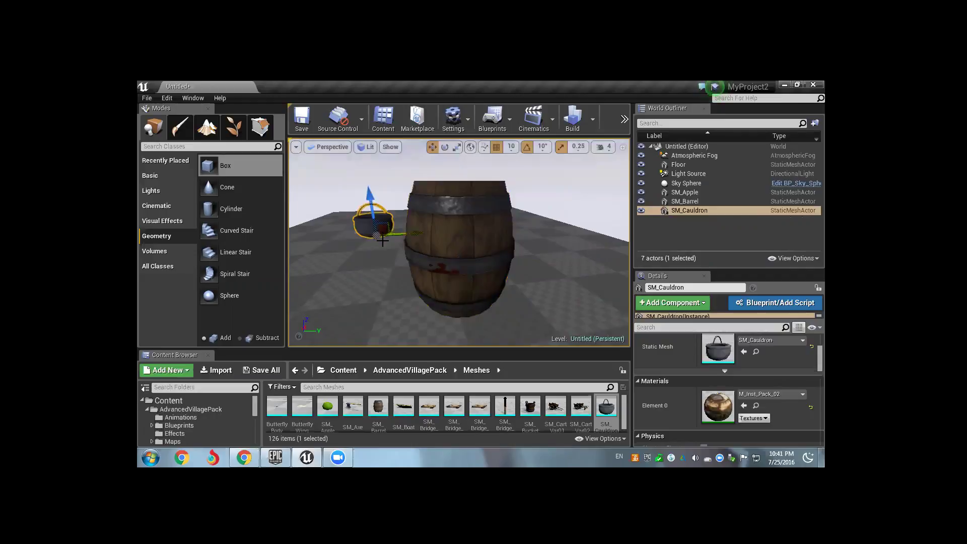
{"action": "right_click_drag", "start_coordinate": [377, 236], "coordinate": [386, 247]}
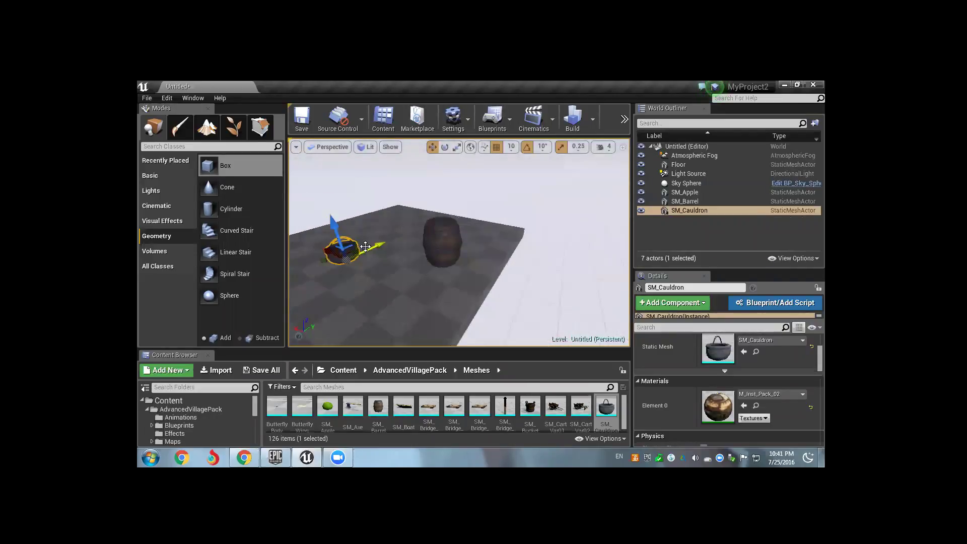
{"action": "left_click_drag", "start_coordinate": [386, 248], "coordinate": [389, 243]}
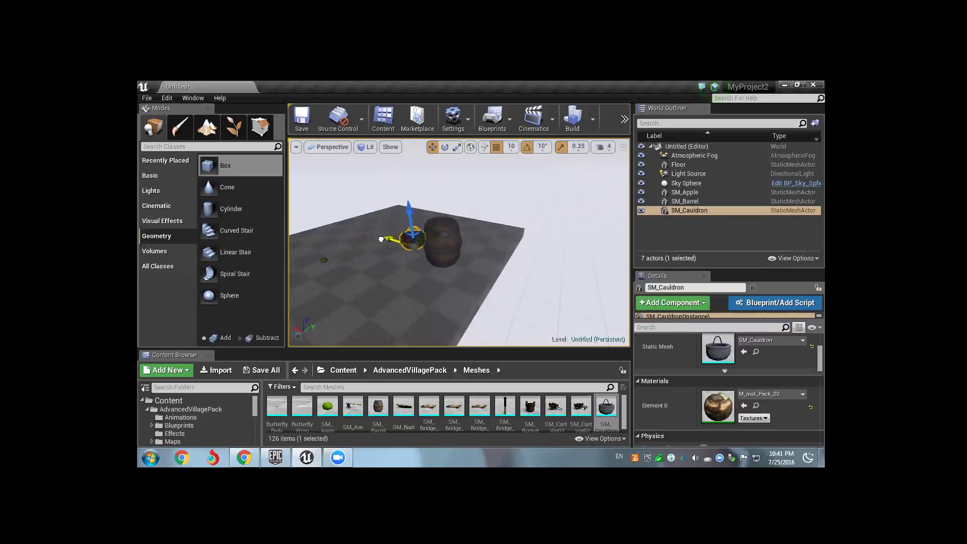
{"action": "scroll", "coordinate": [435, 252], "scroll_direction": "up", "scroll_amount": 5}
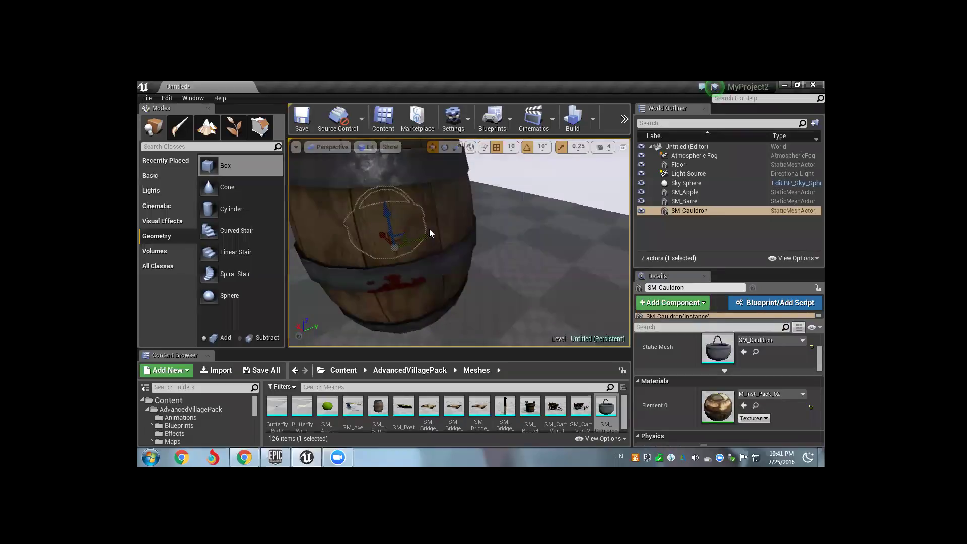
{"action": "scroll", "coordinate": [429, 229], "scroll_direction": "down", "scroll_amount": 5}
{"action": "left_click_drag", "start_coordinate": [443, 236], "coordinate": [443, 222], "text": "alt"}
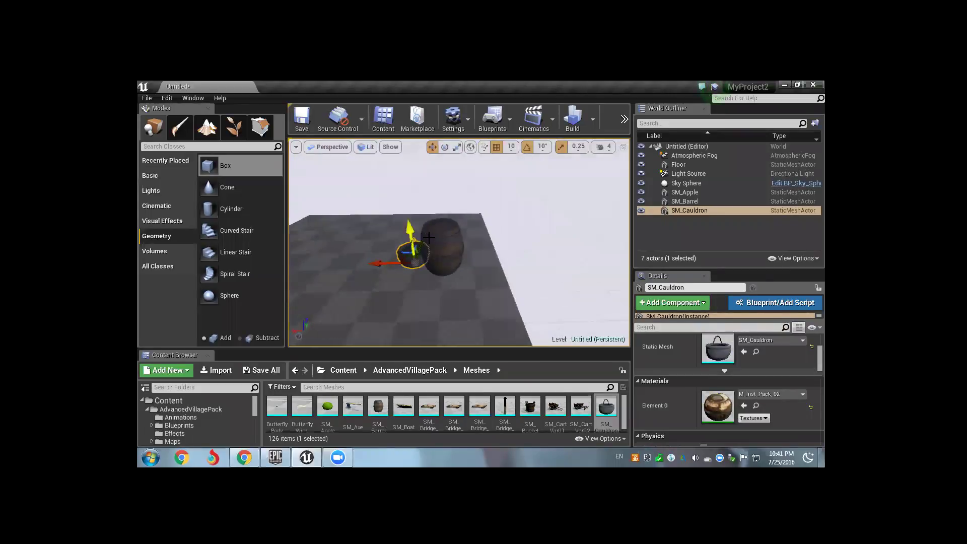
{"action": "left_click", "coordinate": [442, 246]}
{"action": "left_click", "coordinate": [411, 251]}
Step: Select the barrel and delete an accidentally created duplicate of it
{"action": "left_click", "coordinate": [441, 252]}
{"action": "right_click_drag", "start_coordinate": [444, 251], "coordinate": [441, 237]}
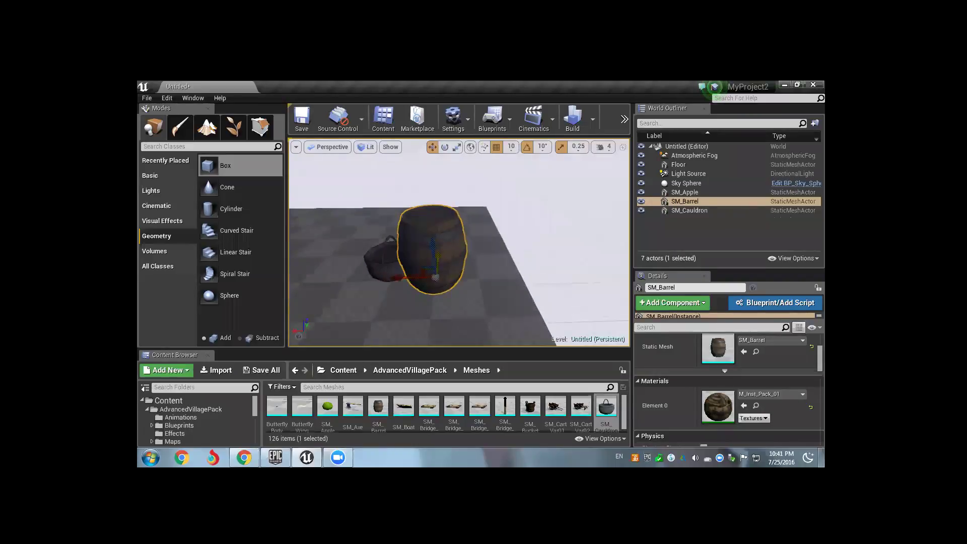
{"action": "left_click_drag", "start_coordinate": [432, 252], "coordinate": [453, 244], "text": "alt"}
{"action": "key", "text": "Delete"}
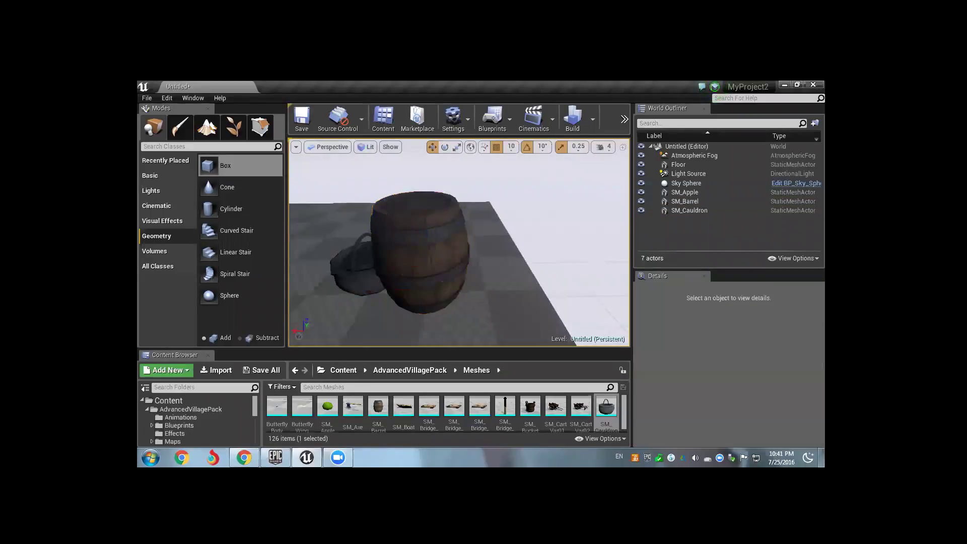
Step: Lower and pull back the view so the barrel, cauldron and floor edge show
{"action": "scroll", "coordinate": [419, 249], "scroll_direction": "down", "scroll_amount": 2}
{"action": "mouse_move", "coordinate": [459, 242]}
{"action": "right_mouse_down"}
{"action": "mouse_move", "coordinate": [459, 221]}
{"action": "mouse_move", "coordinate": [459, 232]}
{"action": "right_mouse_up"}
{"action": "scroll", "coordinate": [459, 242], "scroll_direction": "down", "scroll_amount": 2}
{"action": "right_click_drag", "start_coordinate": [403, 286], "coordinate": [404, 289]}
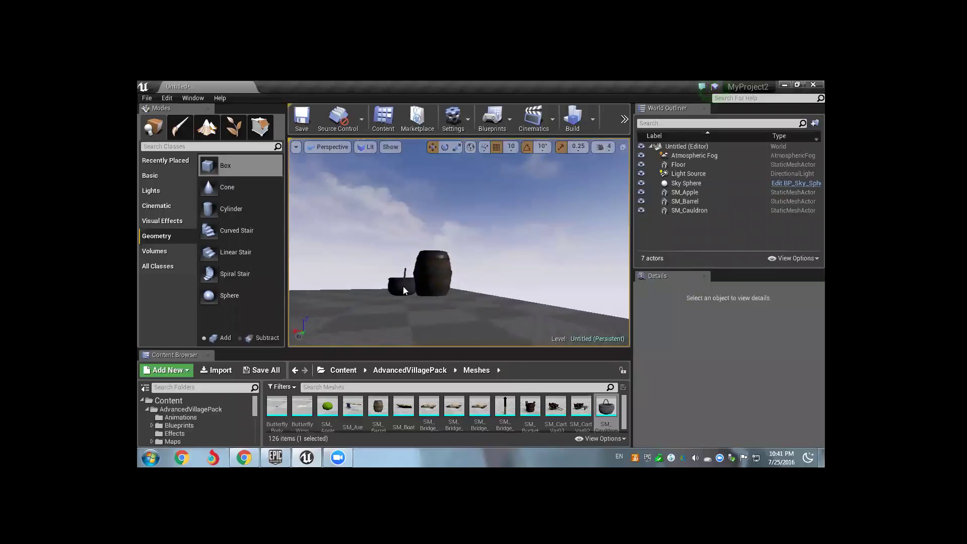
{"action": "scroll", "coordinate": [404, 289], "scroll_direction": "up", "scroll_amount": 2}
{"action": "scroll", "coordinate": [404, 288], "scroll_direction": "down", "scroll_amount": 3}
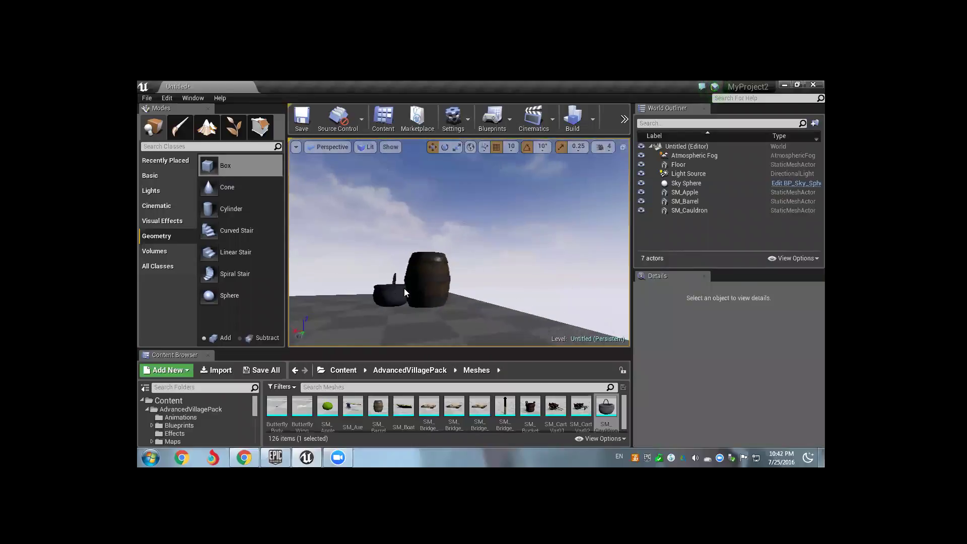
{"action": "scroll", "coordinate": [404, 289], "scroll_direction": "up", "scroll_amount": 3}
{"action": "scroll", "coordinate": [404, 288], "scroll_direction": "up", "scroll_amount": 3}
{"action": "left_click_drag", "start_coordinate": [404, 288], "coordinate": [466, 274]}
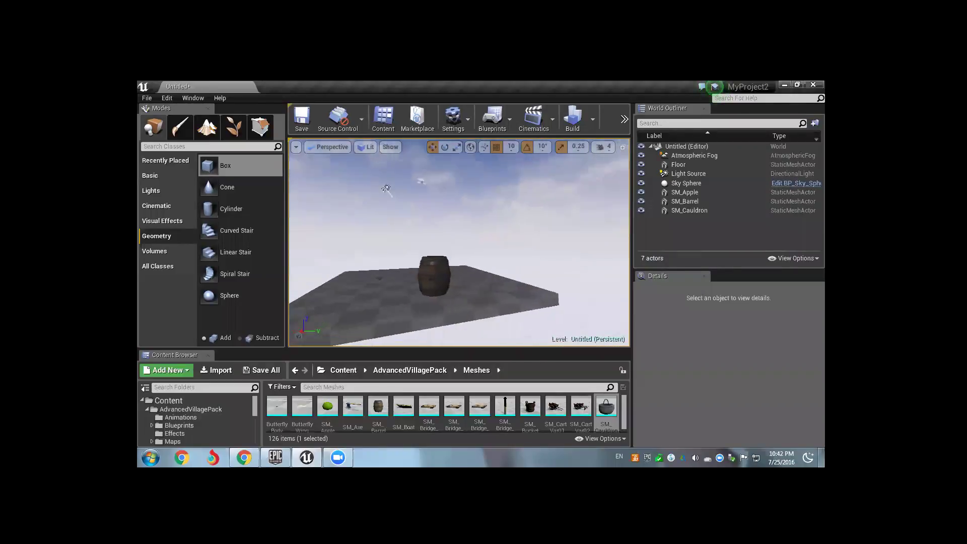
{"action": "scroll", "coordinate": [465, 275], "scroll_direction": "down", "scroll_amount": 2}
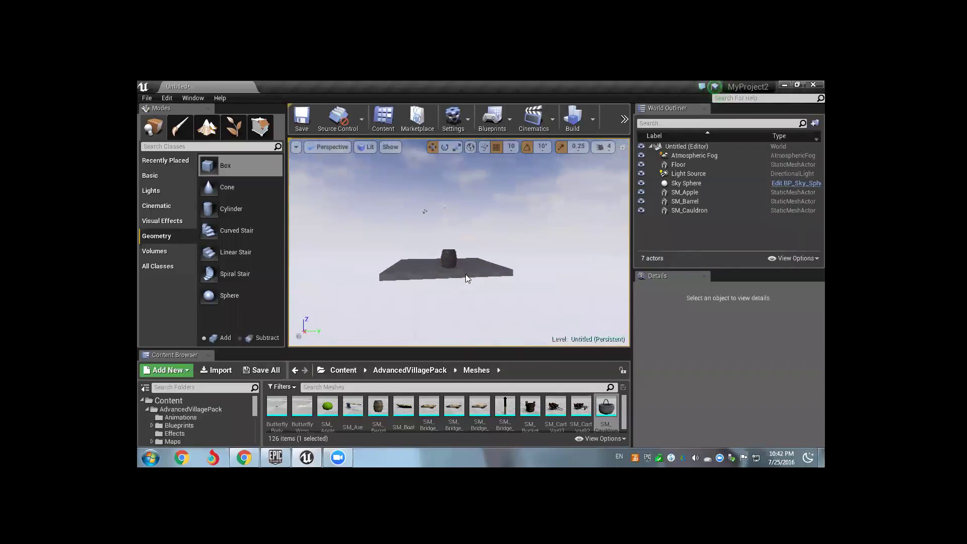
{"action": "scroll", "coordinate": [465, 274], "scroll_direction": "up", "scroll_amount": 3}
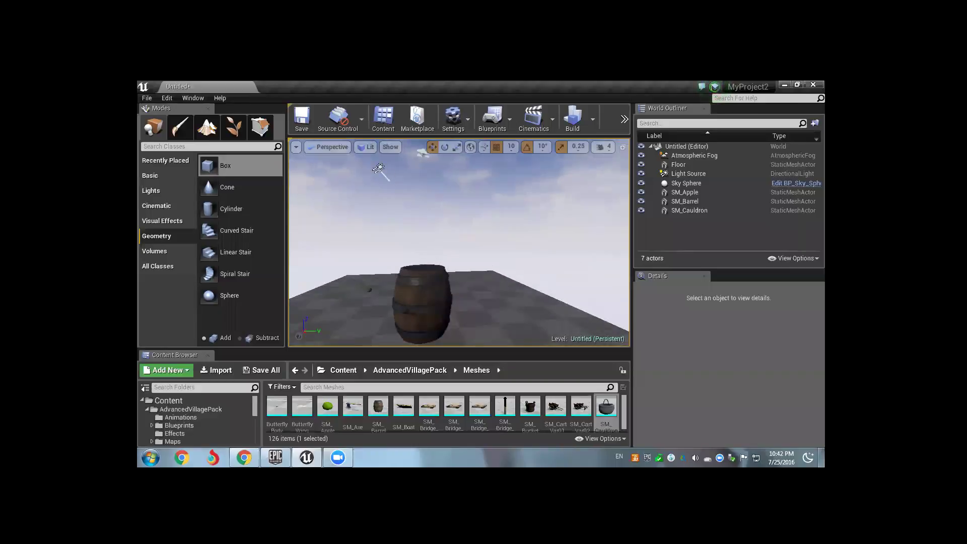
Step: Orbit and fly the camera to a close side view of the barrel and cauldron
{"action": "right_click_drag", "start_coordinate": [467, 278], "coordinate": [468, 278]}
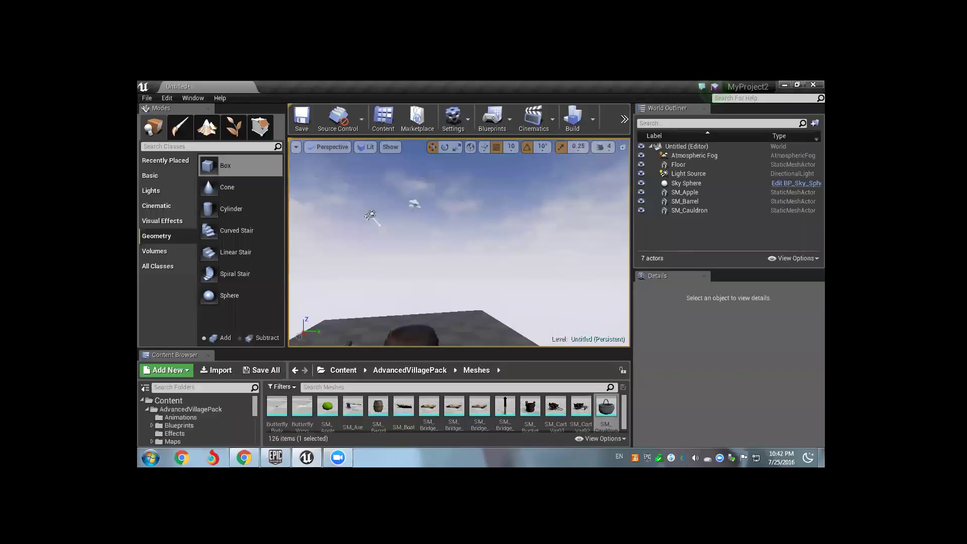
{"action": "right_click_drag", "start_coordinate": [474, 305], "coordinate": [474, 305]}
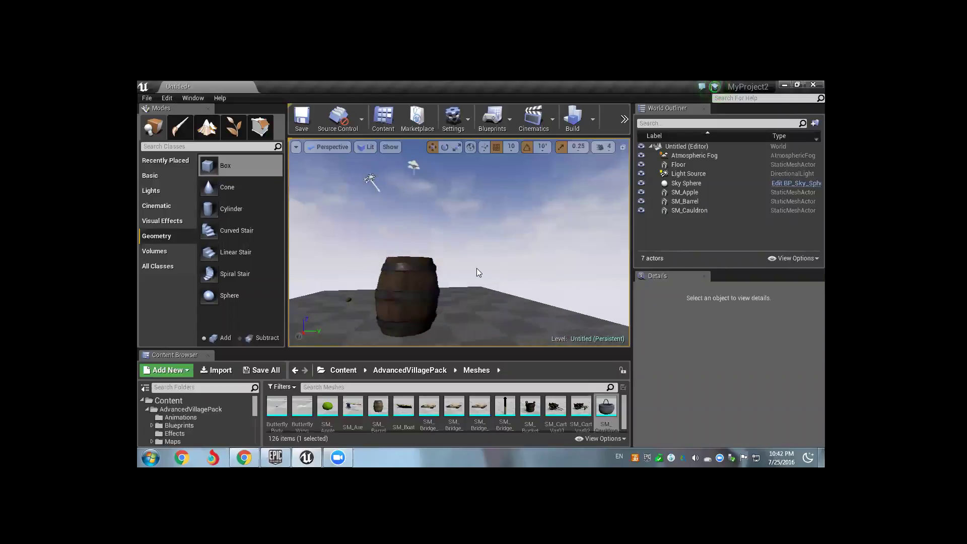
{"action": "right_click_drag", "start_coordinate": [476, 268], "coordinate": [471, 266]}
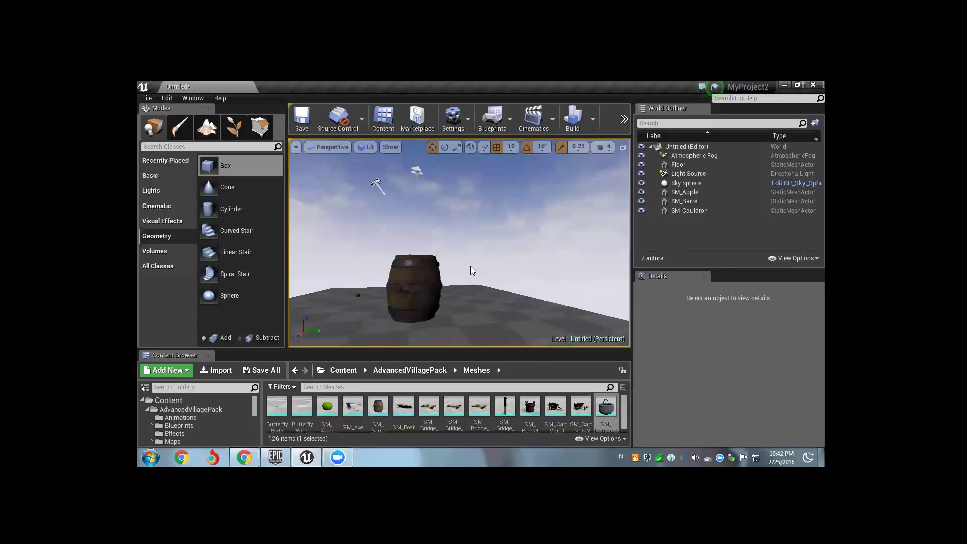
{"action": "right_click_drag", "start_coordinate": [471, 266], "coordinate": [473, 272]}
{"action": "left_click_drag", "start_coordinate": [472, 267], "coordinate": [466, 262]}
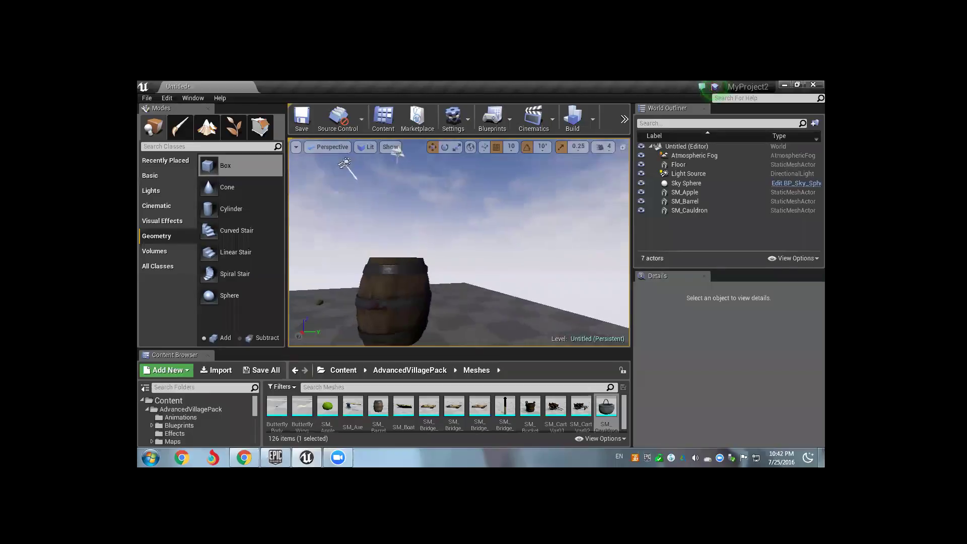
{"action": "left_click_drag", "start_coordinate": [466, 262], "coordinate": [461, 273]}
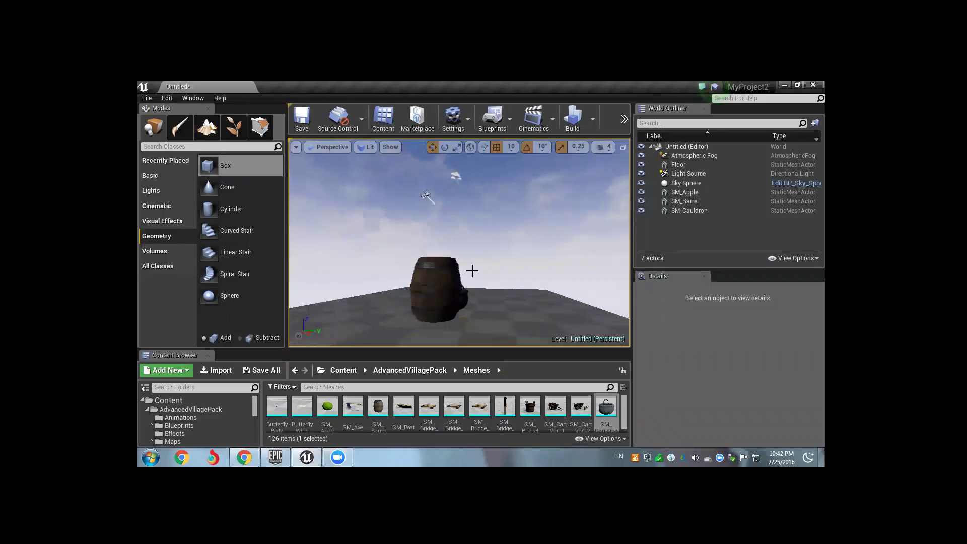
{"action": "right_click_drag", "start_coordinate": [472, 271], "coordinate": [478, 274]}
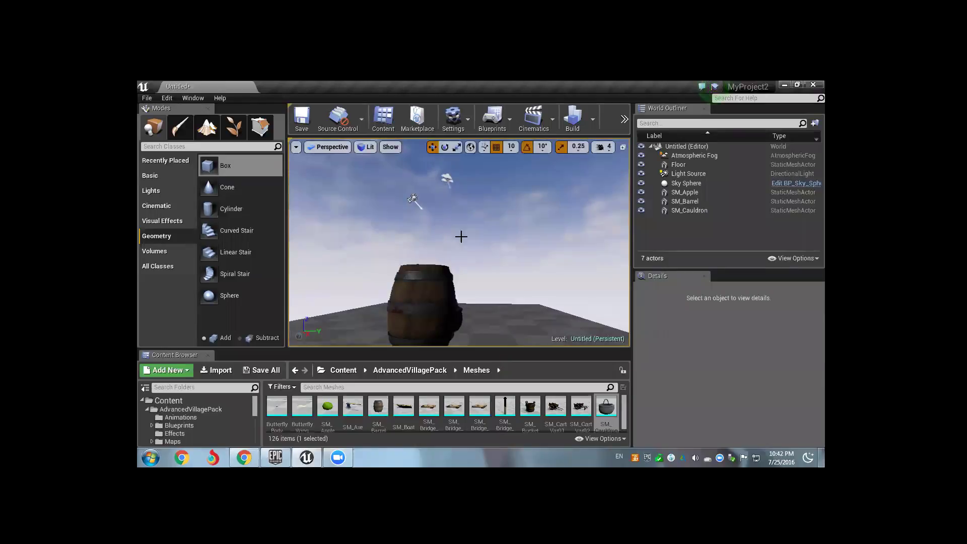
{"action": "left_click_drag", "start_coordinate": [460, 234], "coordinate": [456, 251]}
{"action": "right_click_drag", "start_coordinate": [456, 252], "coordinate": [401, 214]}
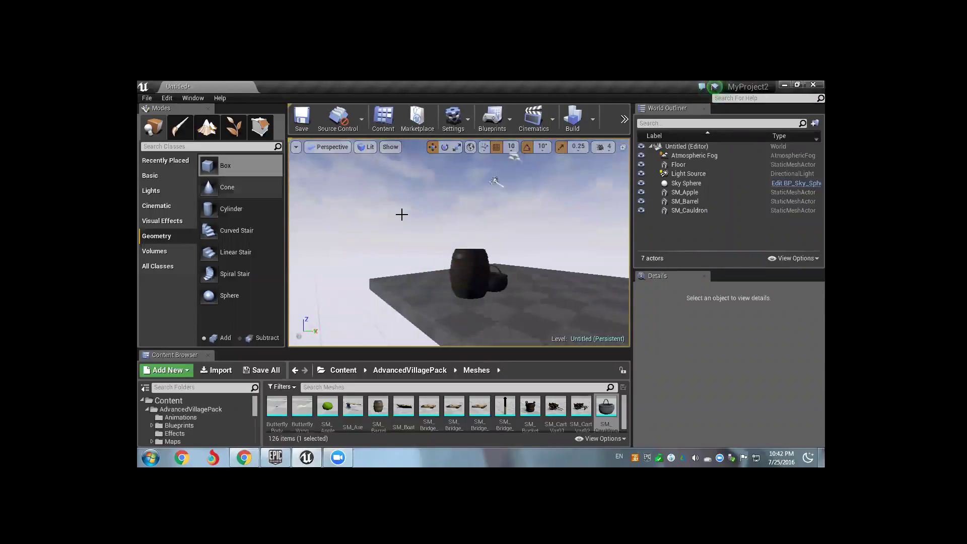
{"action": "left_click_drag", "start_coordinate": [451, 281], "coordinate": [458, 279]}
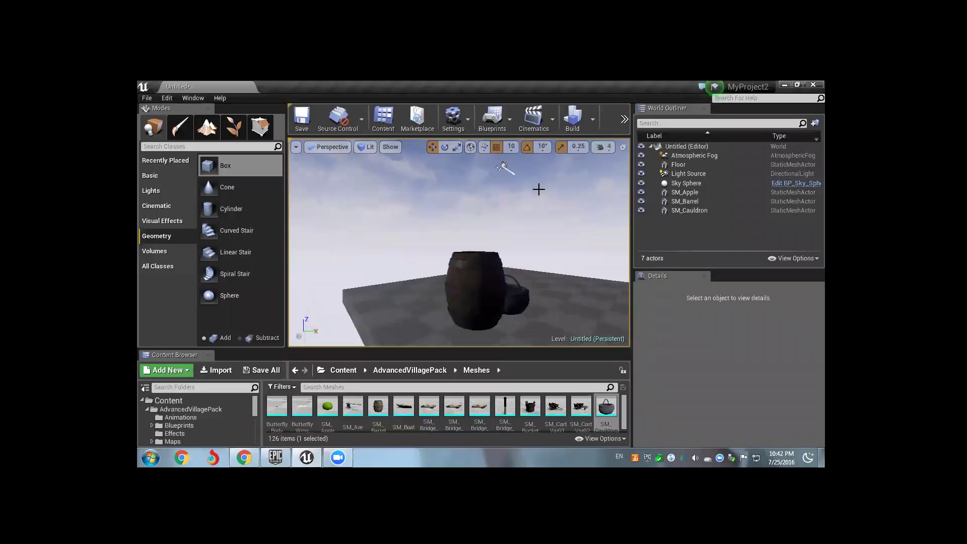
{"action": "left_click", "coordinate": [539, 133]}
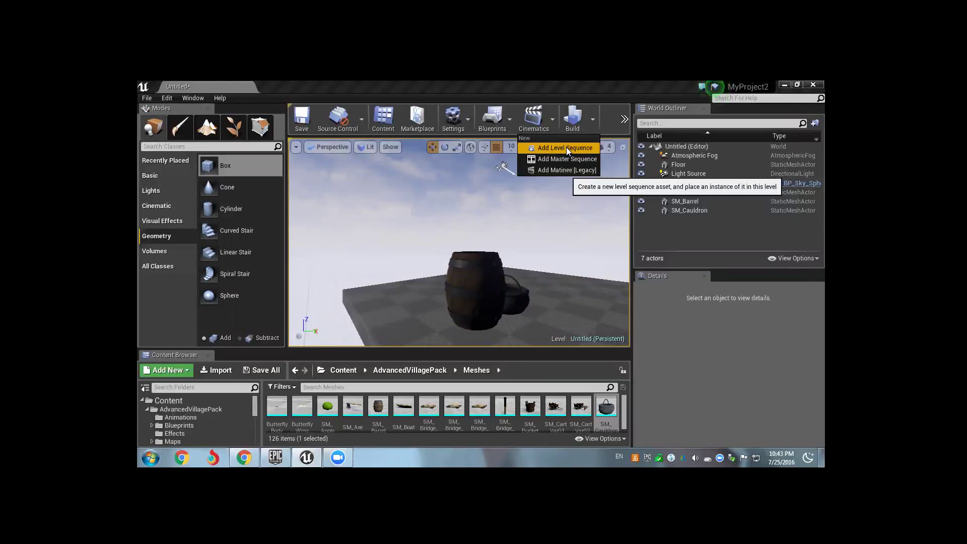
{"action": "left_click", "coordinate": [566, 147]}
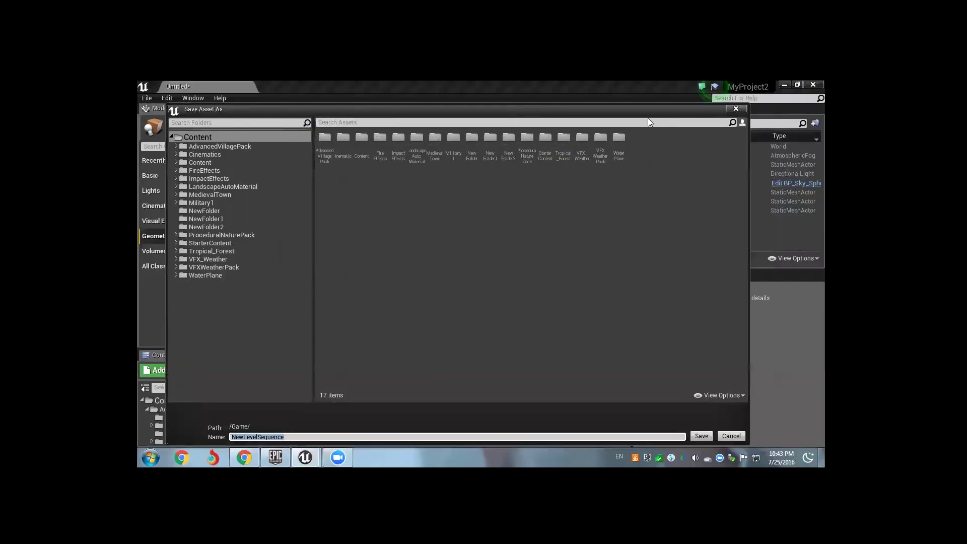
{"action": "left_click", "coordinate": [735, 109]}
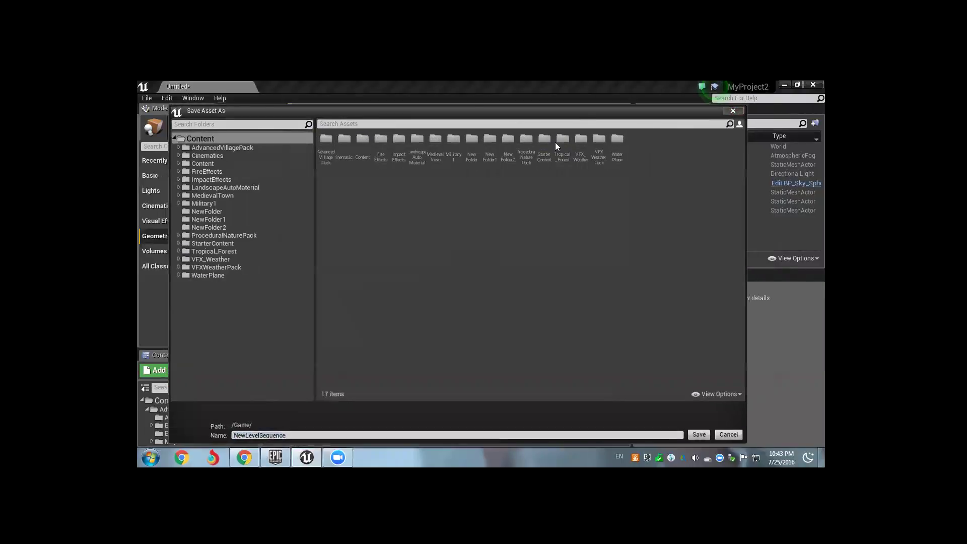
Step: Start Add Master Sequence from Cinematics, cancel its settings, and reopen the Cinematics options
{"action": "left_click", "coordinate": [537, 120]}
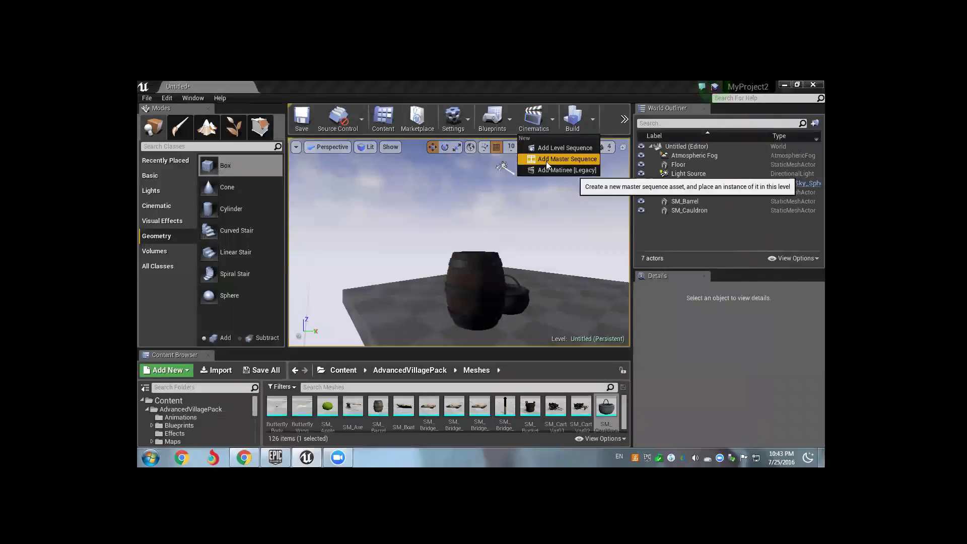
{"action": "left_click", "coordinate": [564, 159]}
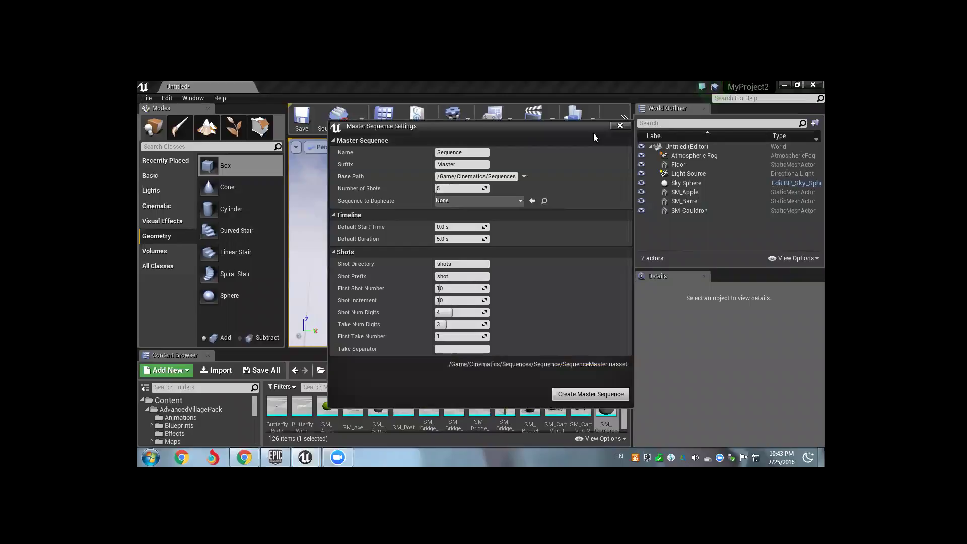
{"action": "left_click", "coordinate": [620, 126]}
{"action": "left_click", "coordinate": [550, 130]}
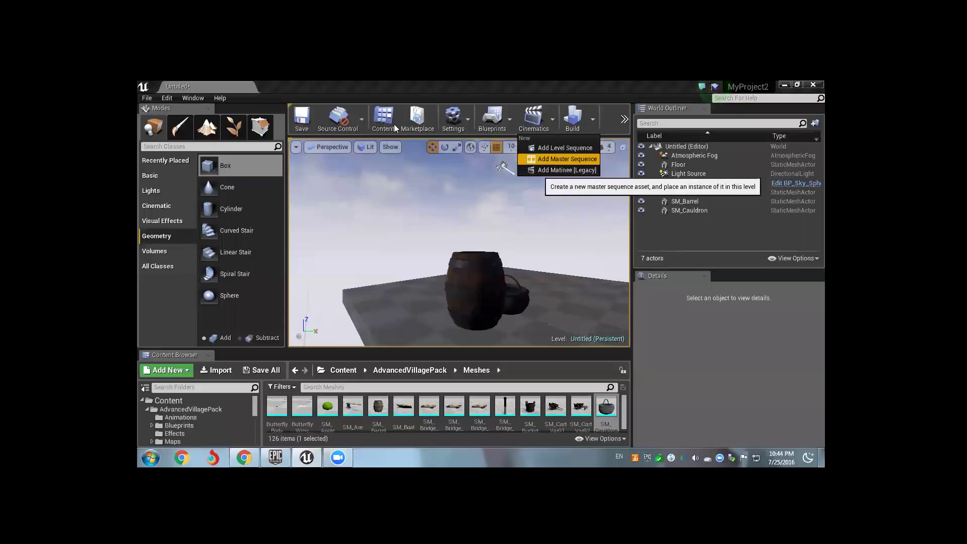
Step: Open the Sequence Recorder from the Window menu
{"action": "left_click", "coordinate": [184, 100]}
{"action": "mouse_move", "coordinate": [208, 118]}
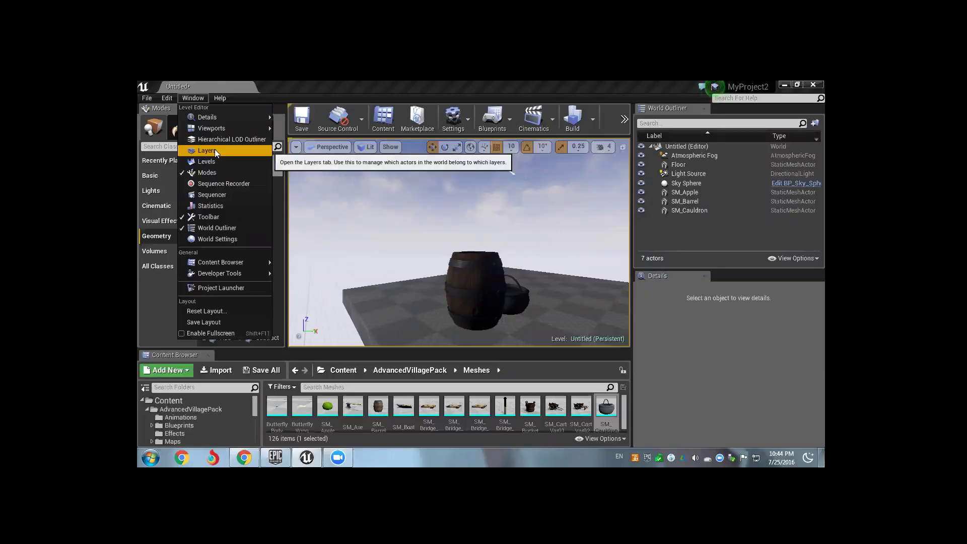
{"action": "left_click", "coordinate": [228, 185]}
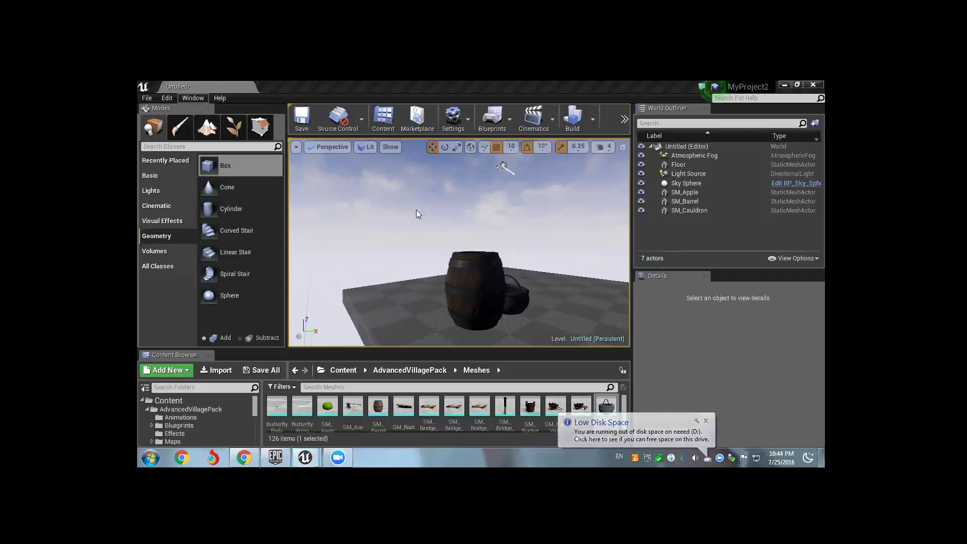
Step: Dismiss the low disk space notification and close the Sequence Recorder
{"action": "left_click", "coordinate": [706, 421]}
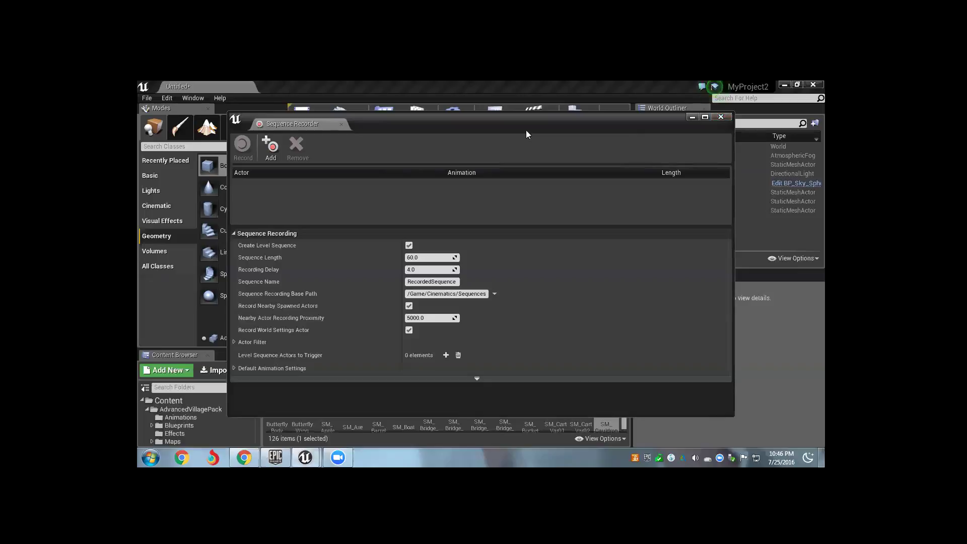
{"action": "left_click", "coordinate": [721, 118]}
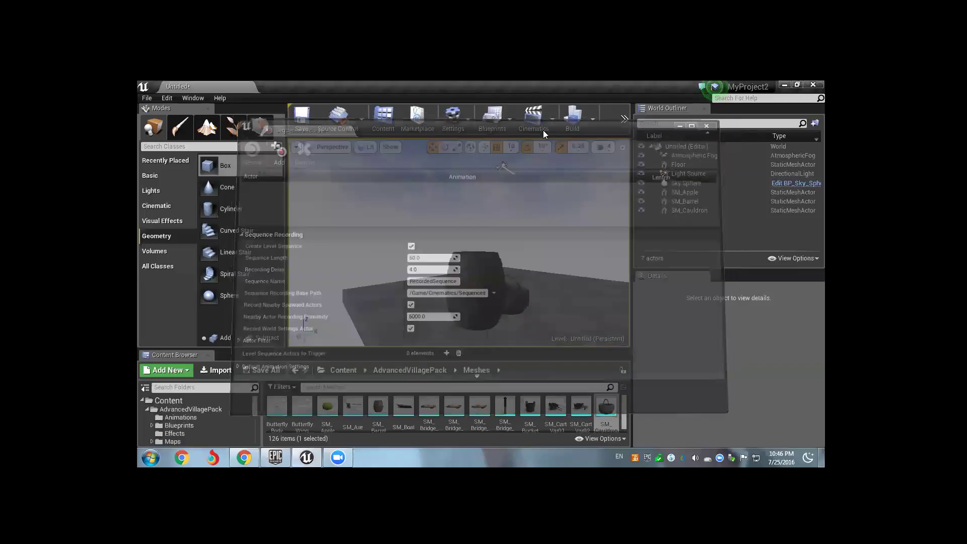
Step: Add a Level Sequence from Cinematics and enter the name shot1
{"action": "left_click", "coordinate": [553, 119]}
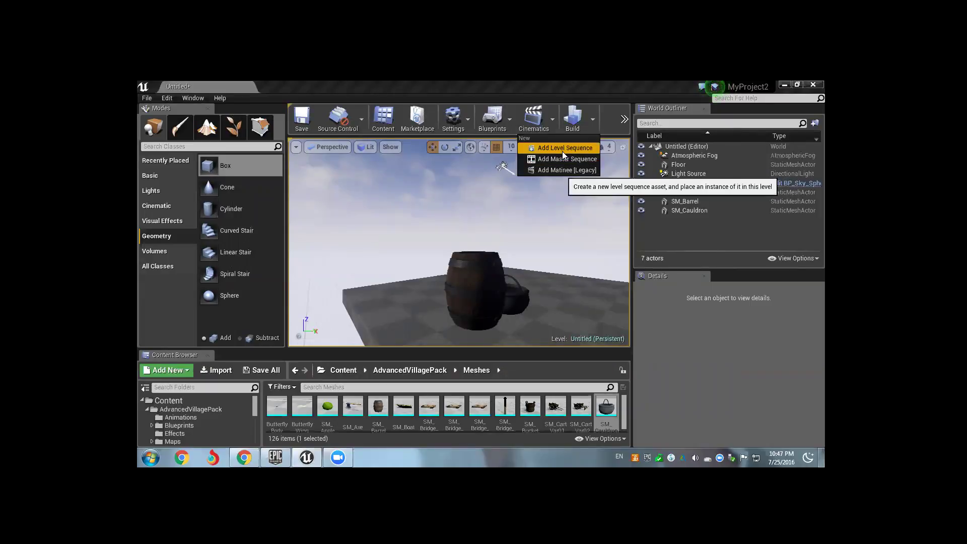
{"action": "left_click", "coordinate": [562, 149]}
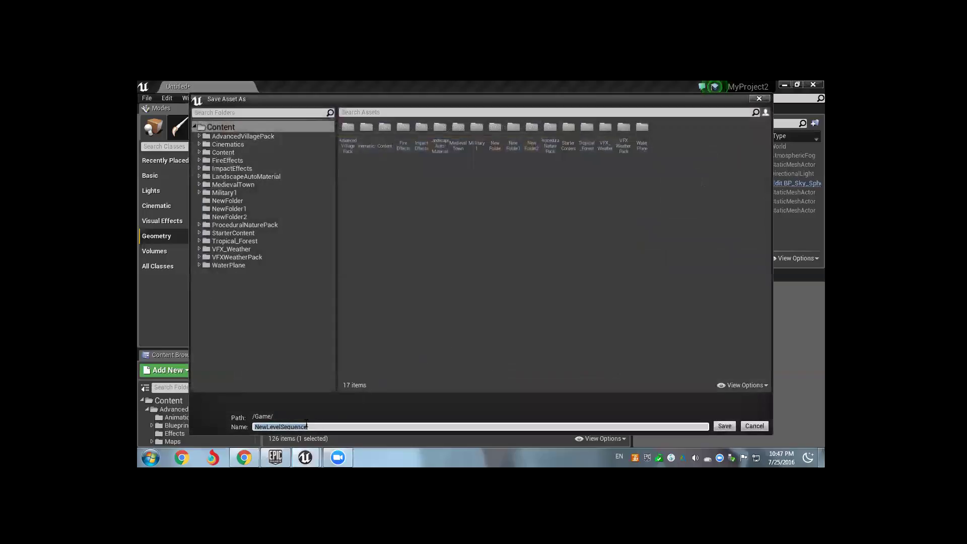
{"action": "type", "text": "shot1"}
{"action": "left_click_drag", "start_coordinate": [286, 429], "coordinate": [254, 428]}
Step: Save shot1, move the Sequencer window, enlarge the Content Browser, and show the Content folder
{"action": "left_click", "coordinate": [721, 428]}
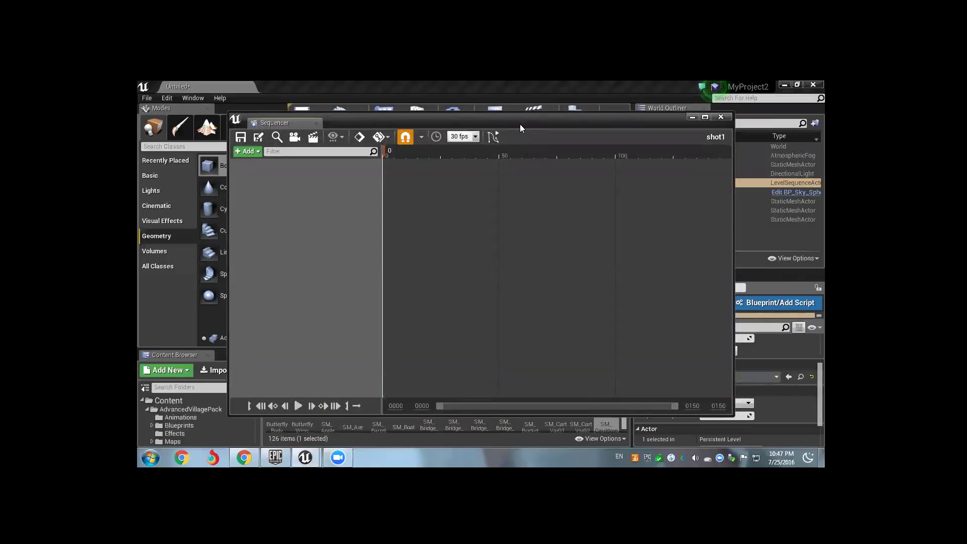
{"action": "left_click_drag", "start_coordinate": [520, 127], "coordinate": [491, 172]}
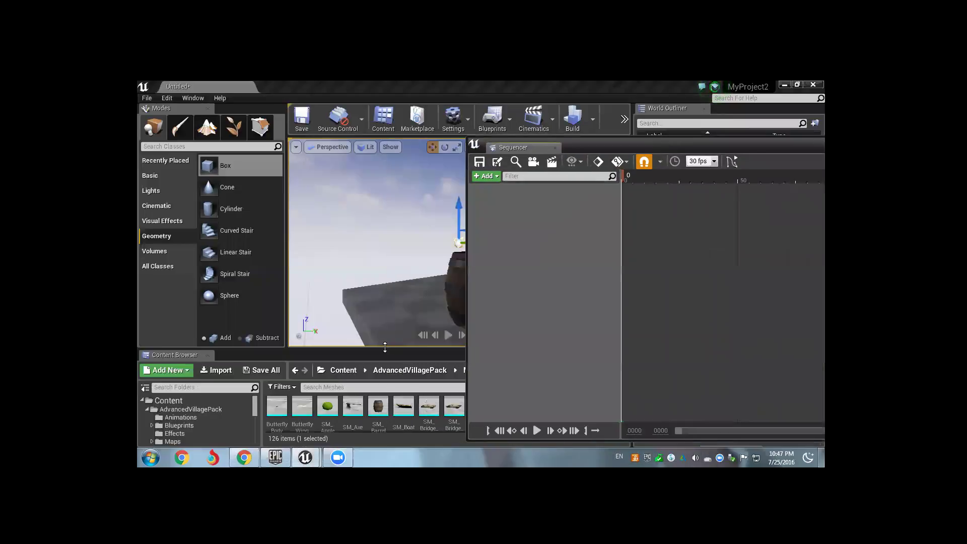
{"action": "left_click_drag", "start_coordinate": [391, 341], "coordinate": [371, 246]}
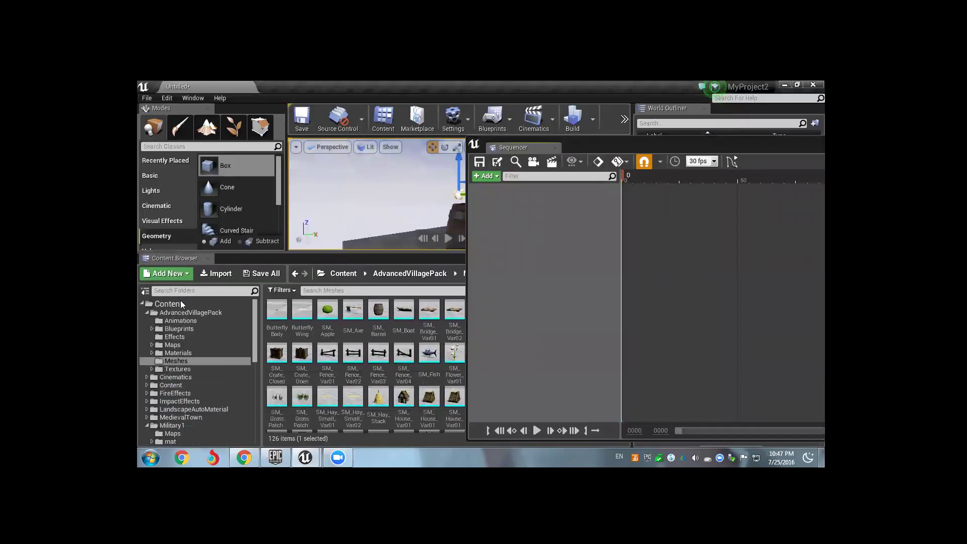
{"action": "left_click", "coordinate": [178, 297]}
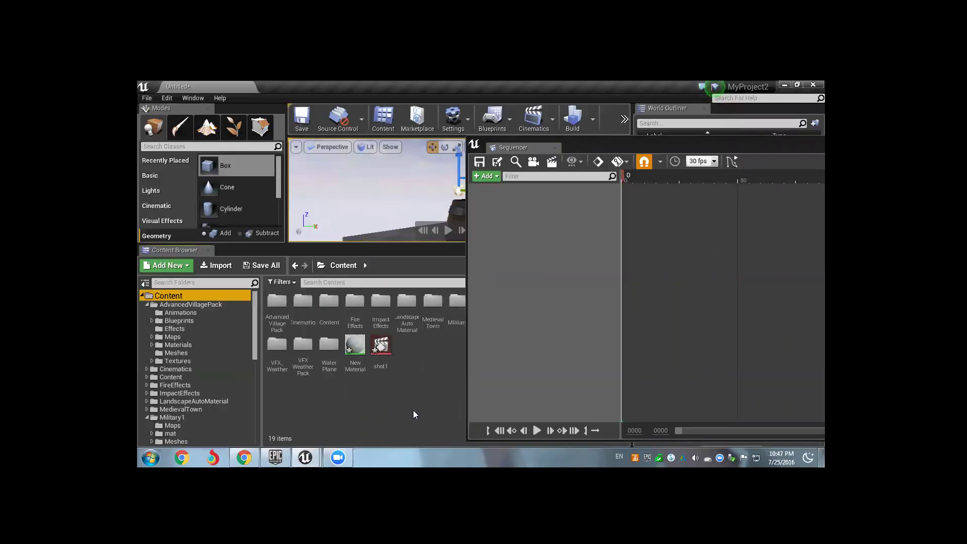
Step: Reopen shot1 in Sequencer, shorten its window, and nudge it down and left
{"action": "double_click", "coordinate": [381, 347]}
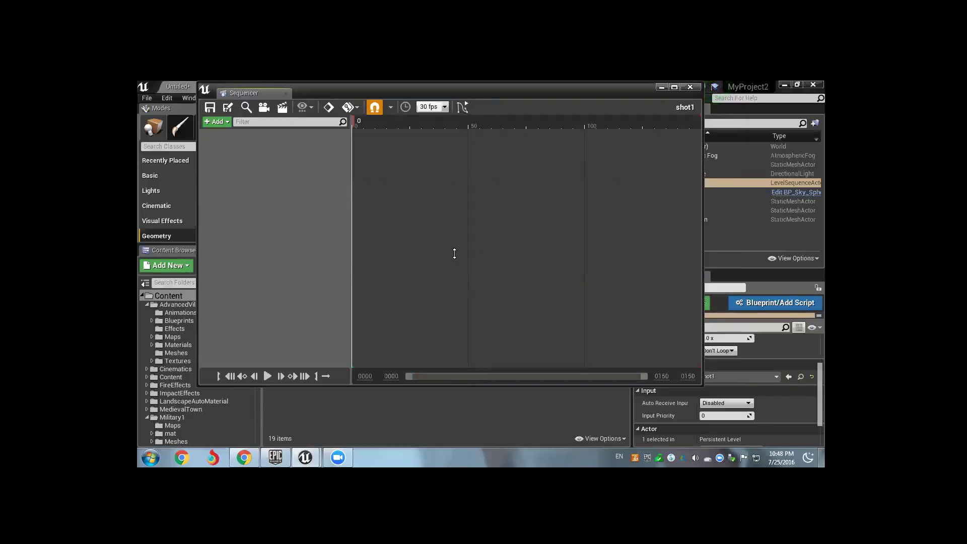
{"action": "left_click_drag", "start_coordinate": [459, 386], "coordinate": [455, 255]}
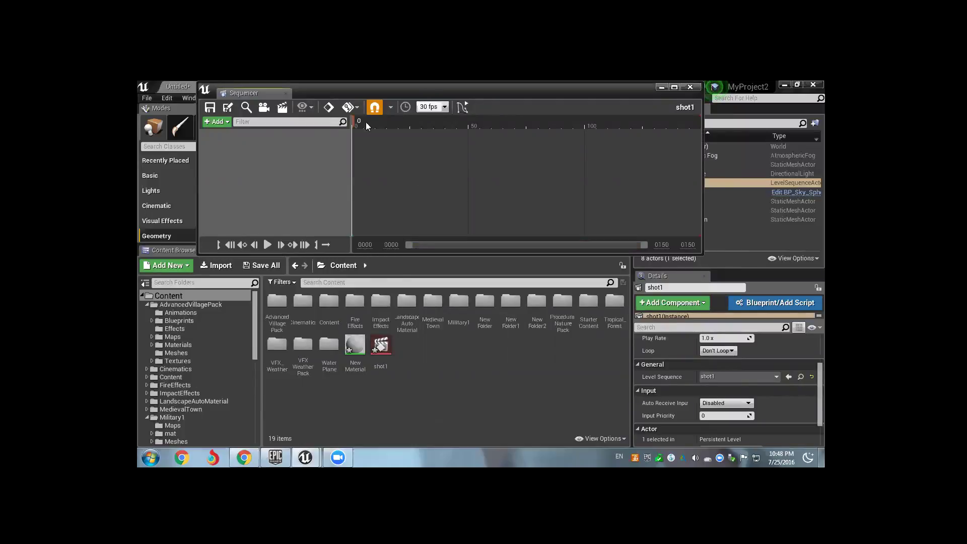
{"action": "left_click_drag", "start_coordinate": [424, 93], "coordinate": [410, 109]}
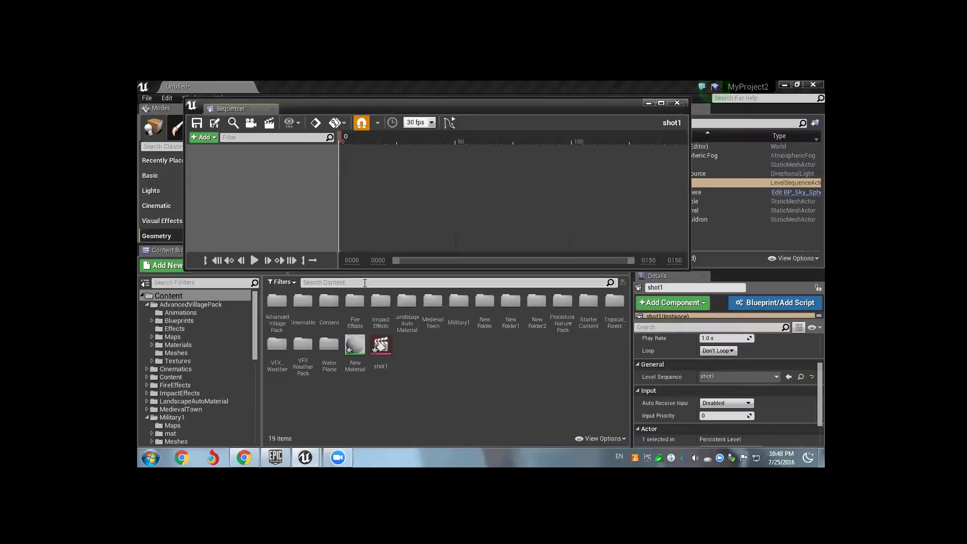